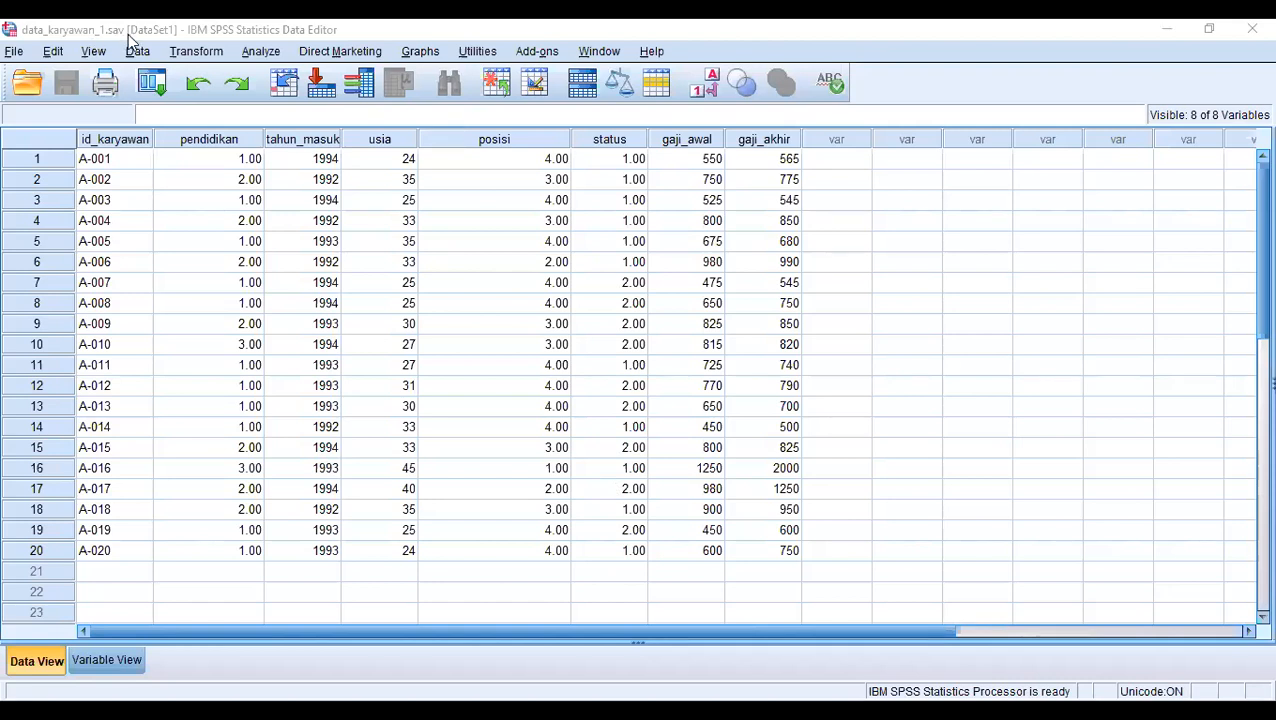
# - Open the data file data_karyawan_2.sav from the Data Praktikum folder
pyautogui.click(16, 52)
pyautogui.moveTo(36, 100)
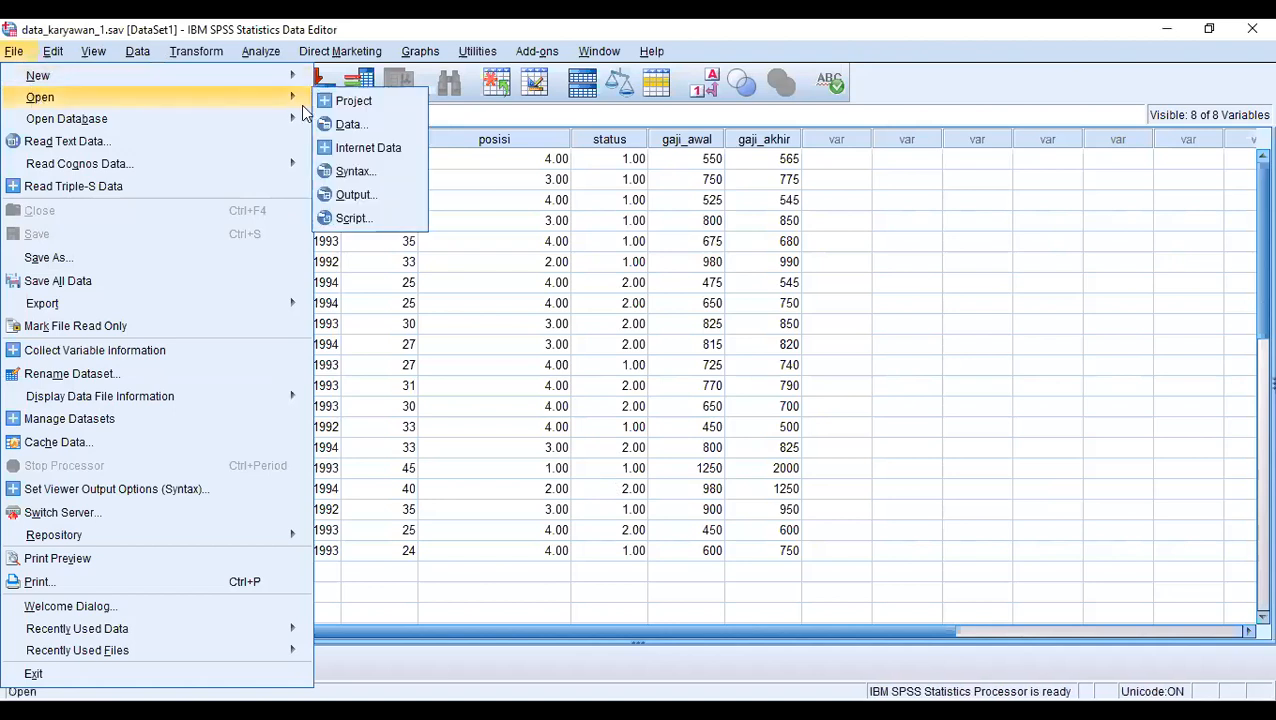
pyautogui.click(340, 124)
pyautogui.click(16, 52)
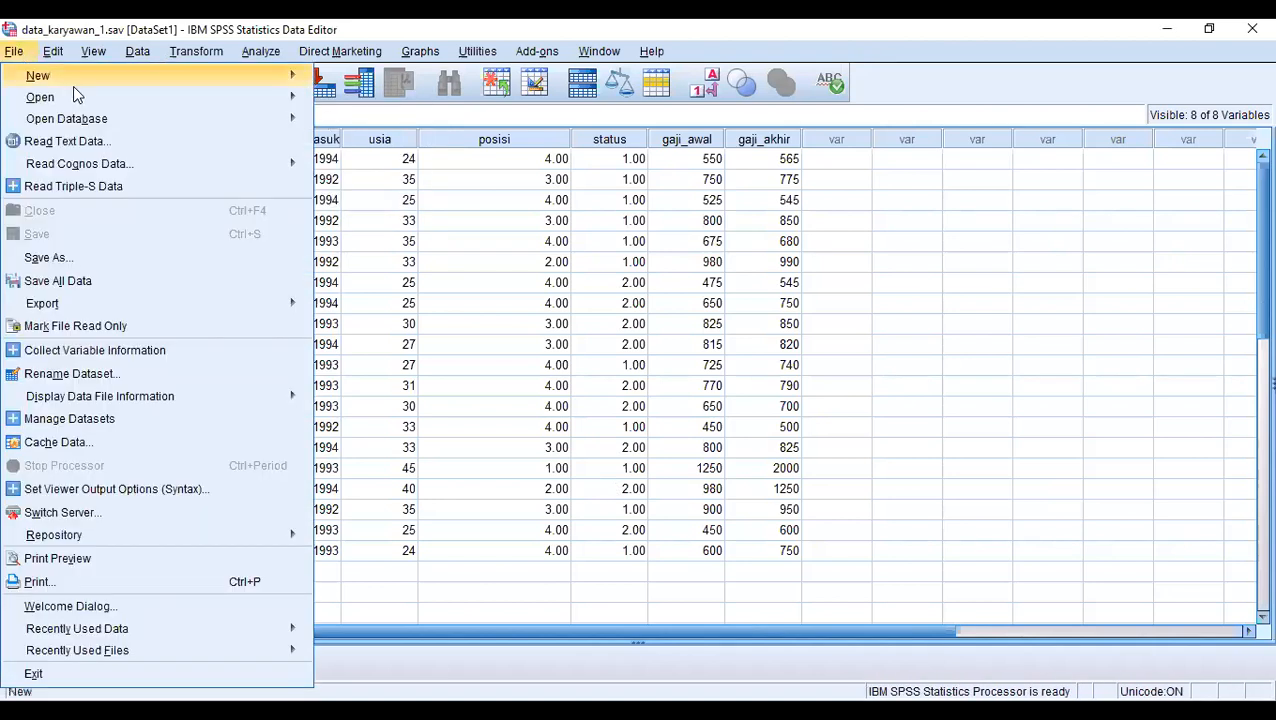
pyautogui.moveTo(275, 97)
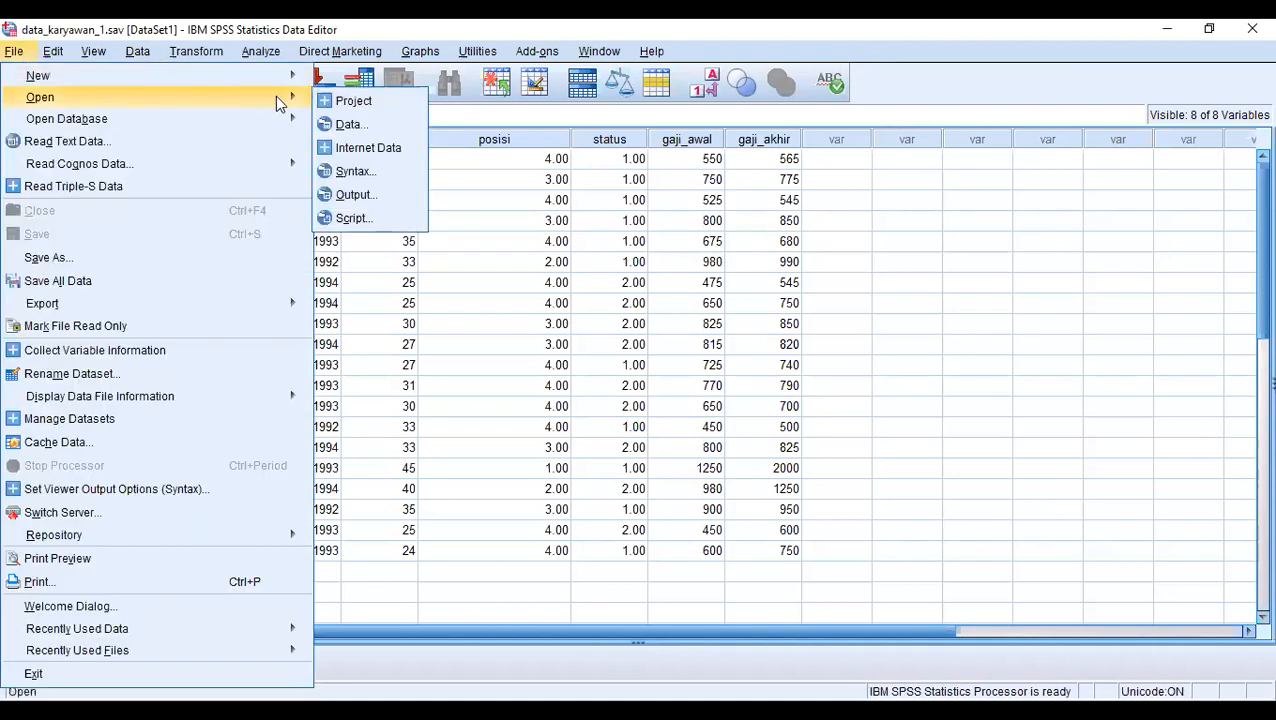
pyautogui.click(365, 121)
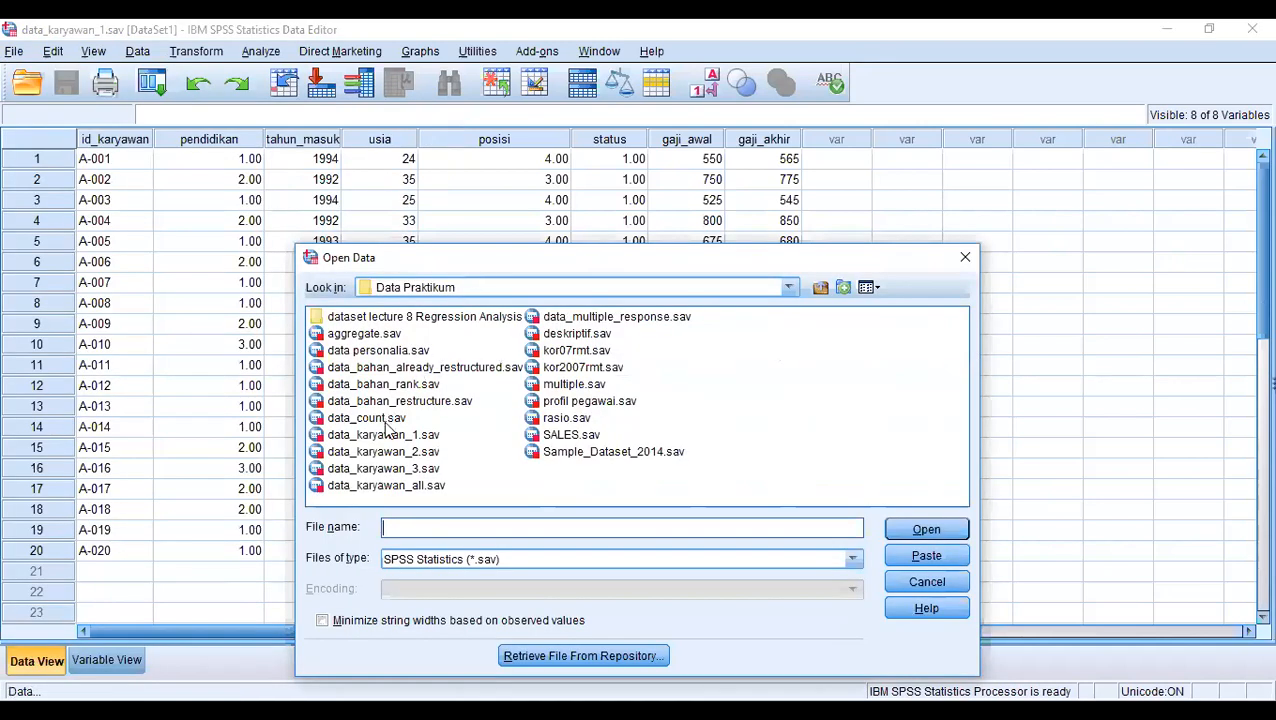
pyautogui.click(392, 453)
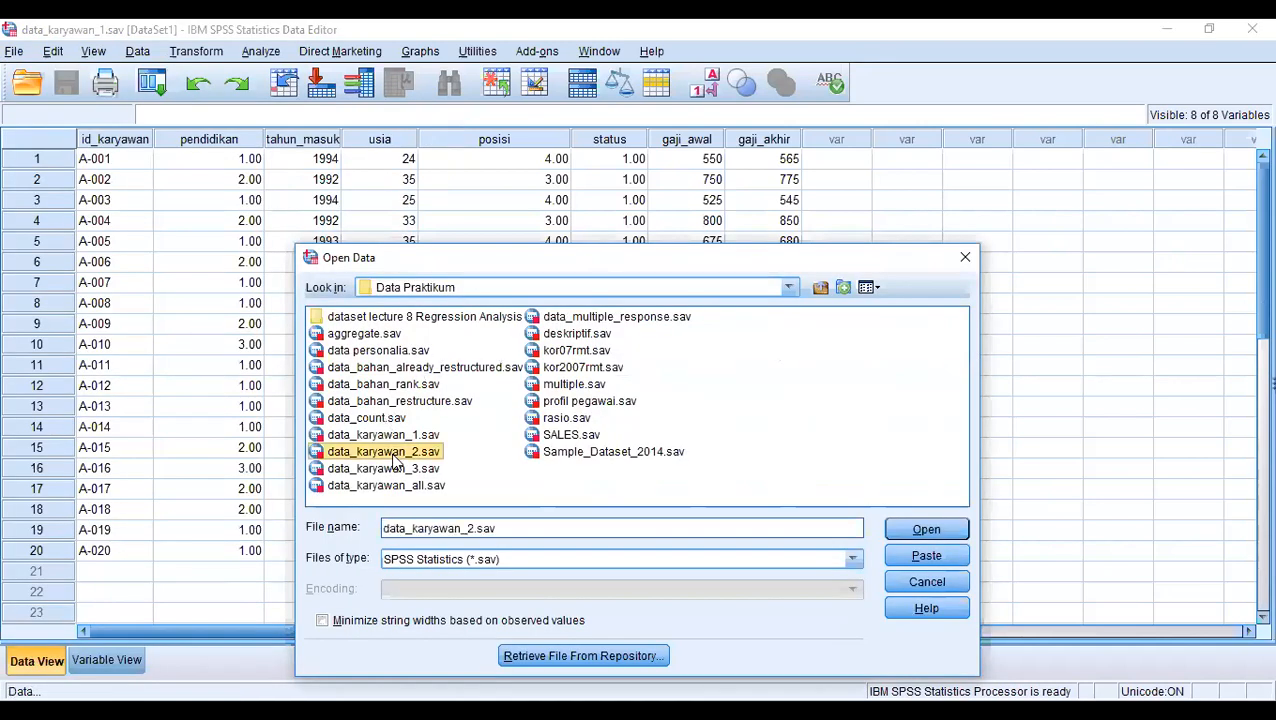
pyautogui.doubleClick(395, 458)
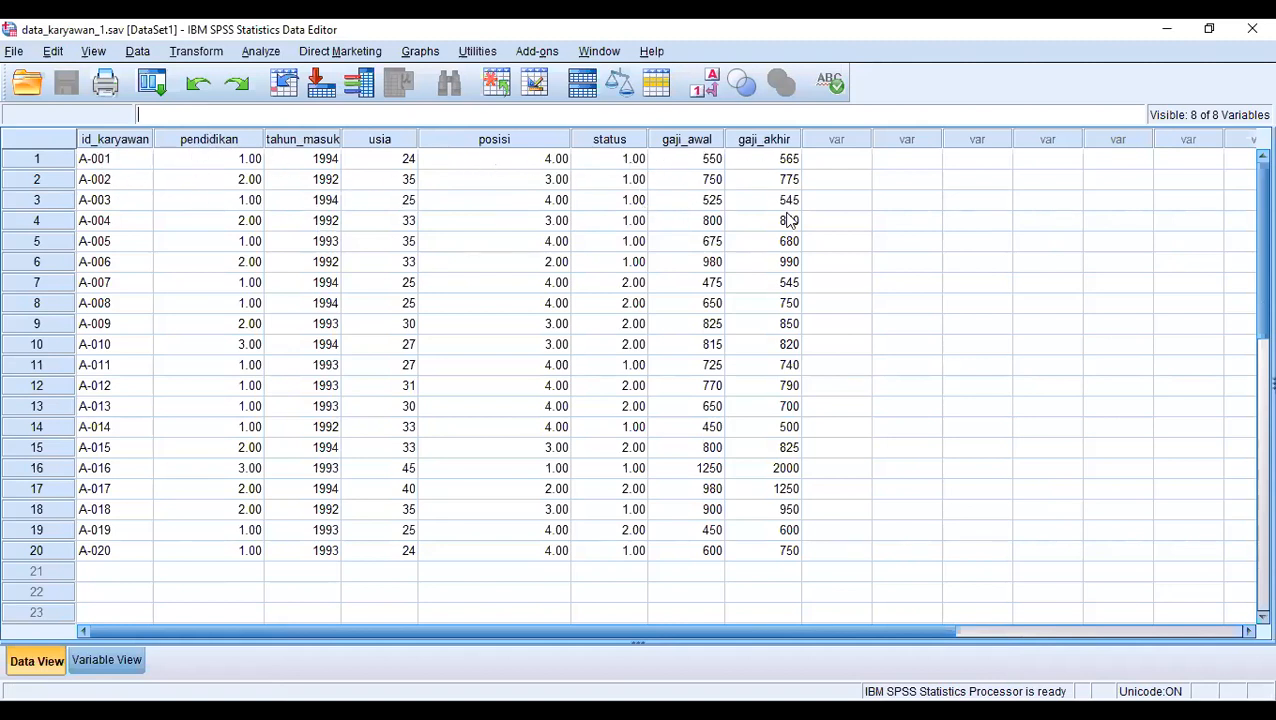
pyautogui.click(588, 711)
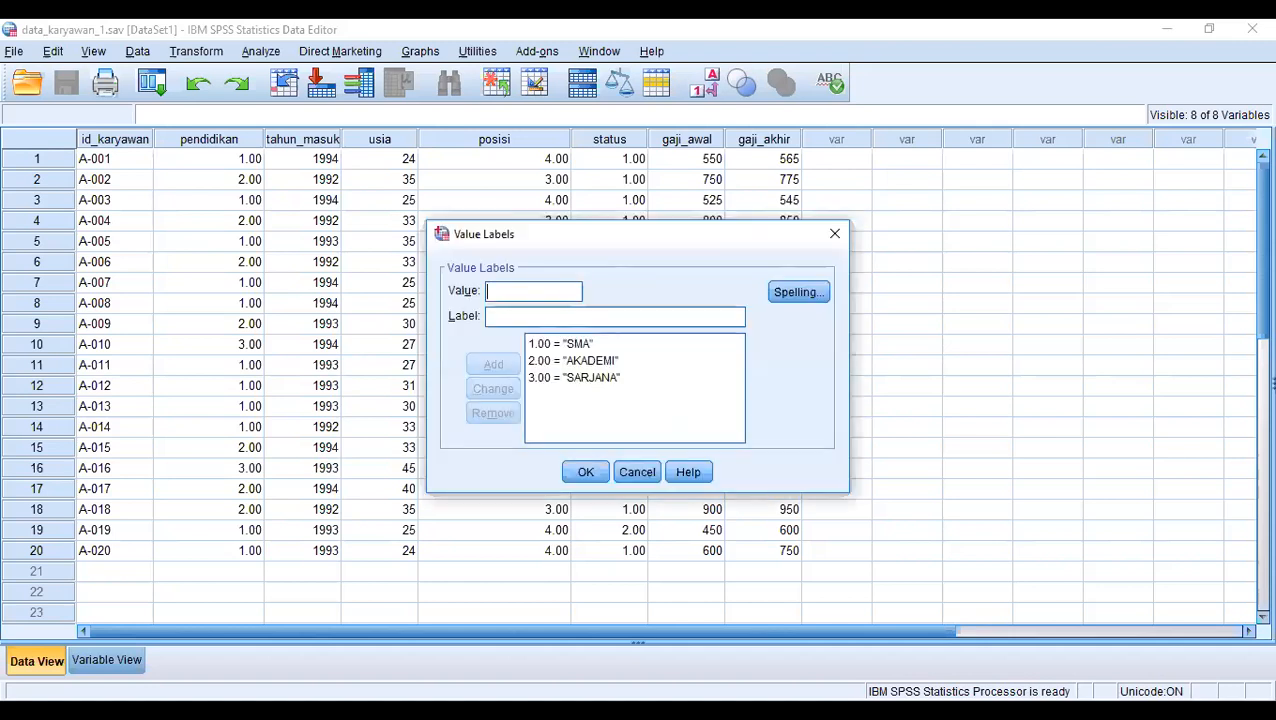
# - Examine the value labels defined for the pendidikan, posisi and status variables
pyautogui.click(574, 344)
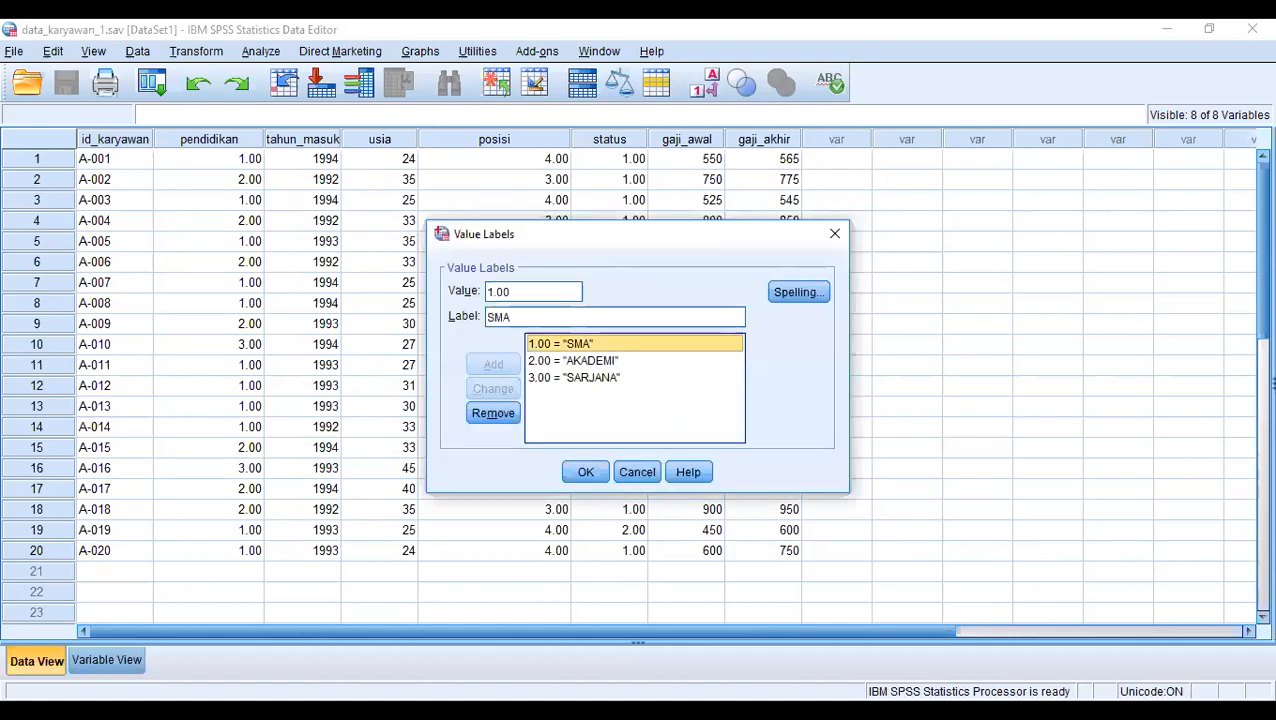
pyautogui.click(574, 361)
pyautogui.click(574, 378)
pyautogui.click(586, 472)
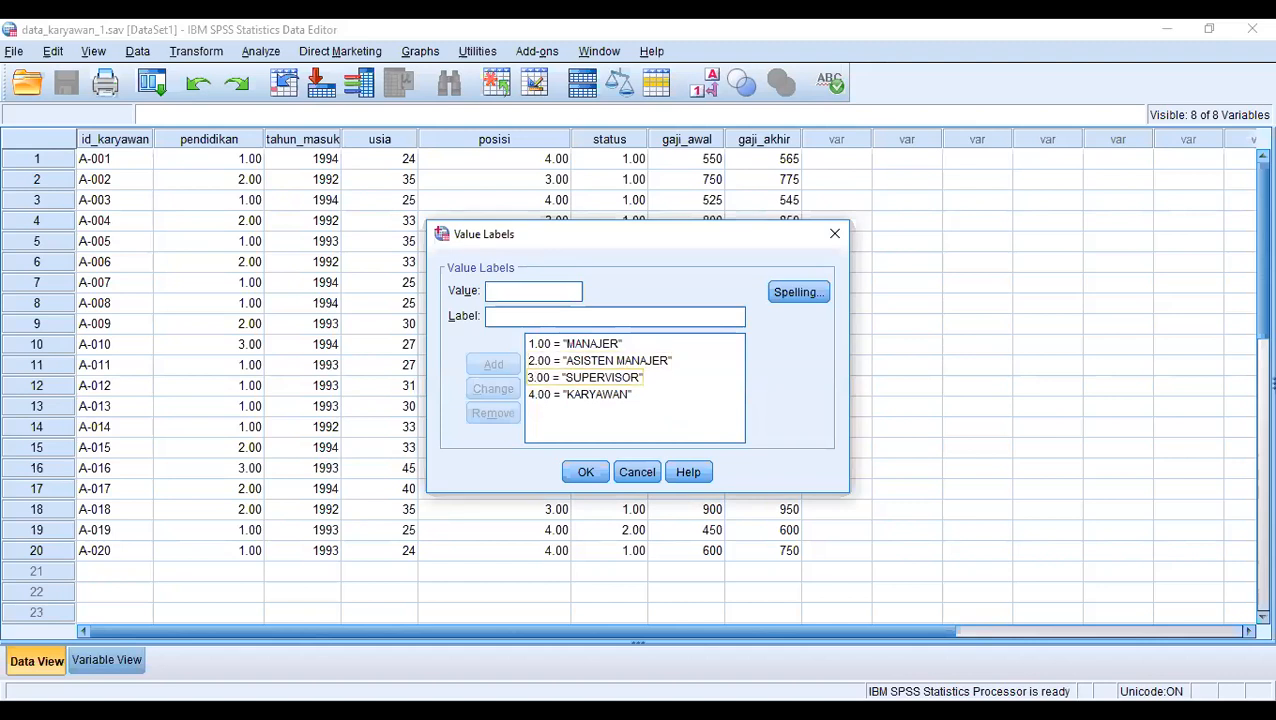
pyautogui.click(586, 472)
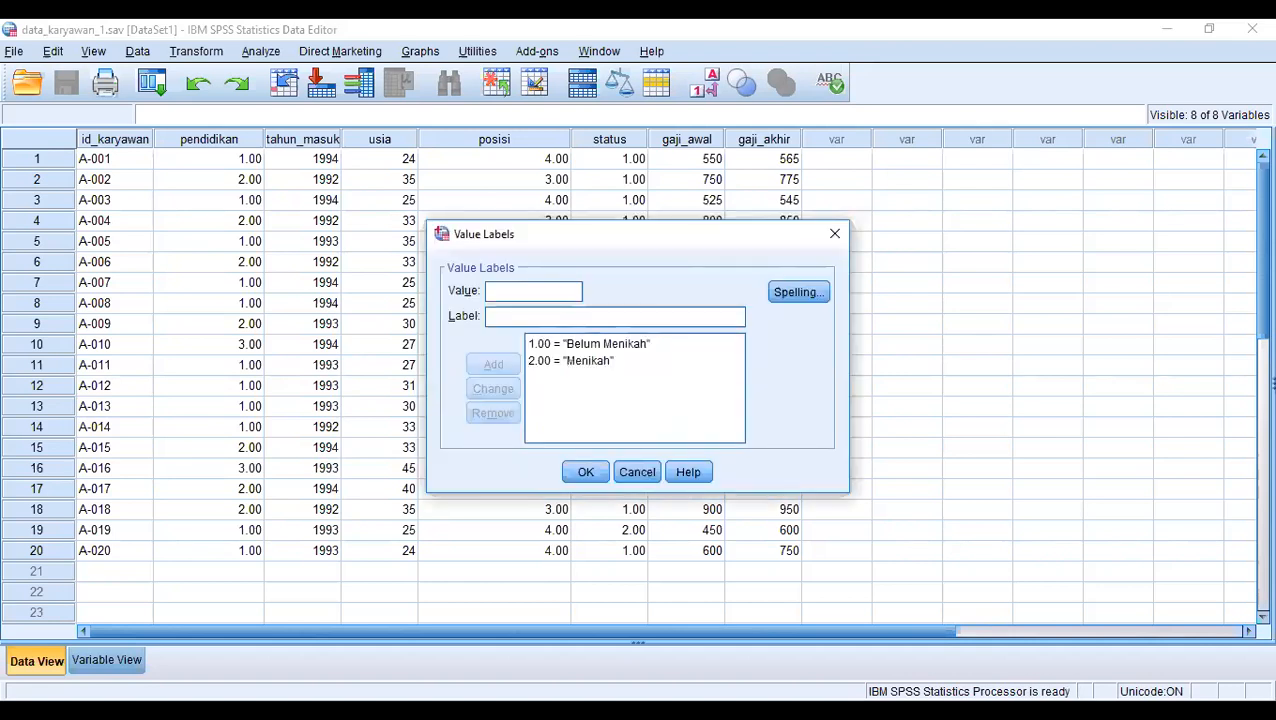
pyautogui.click(589, 344)
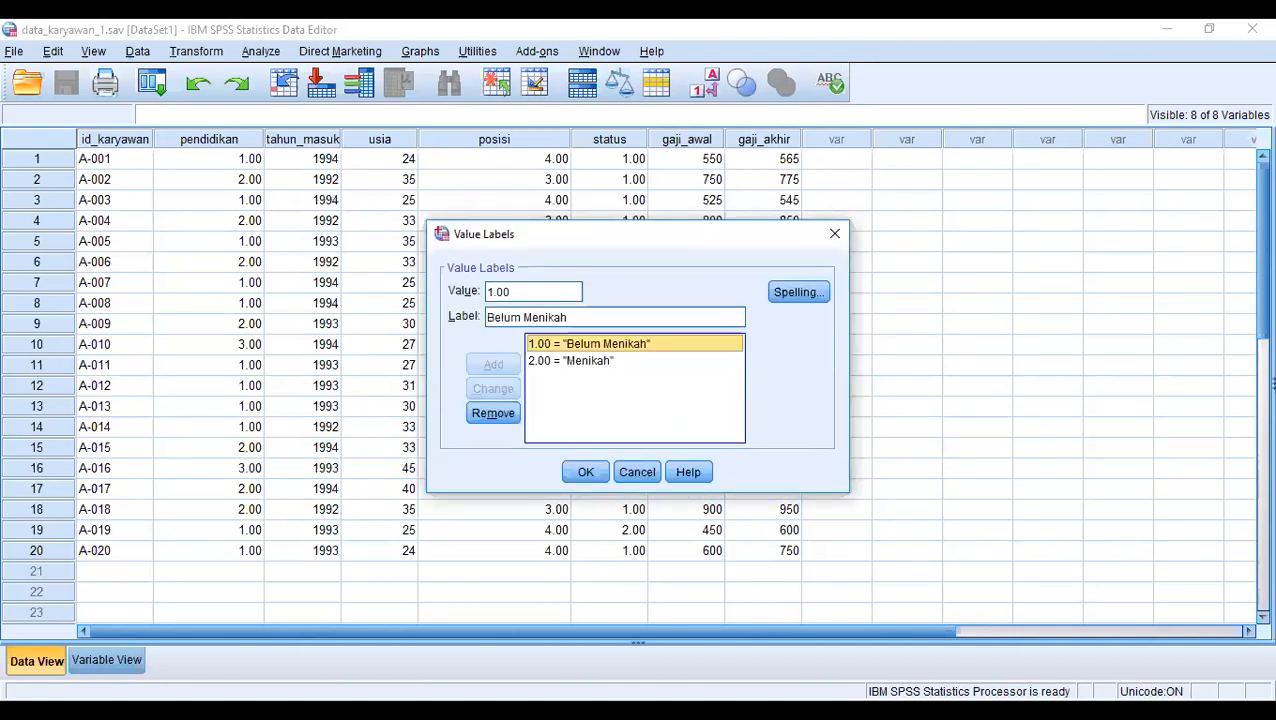
pyautogui.click(589, 361)
pyautogui.click(586, 472)
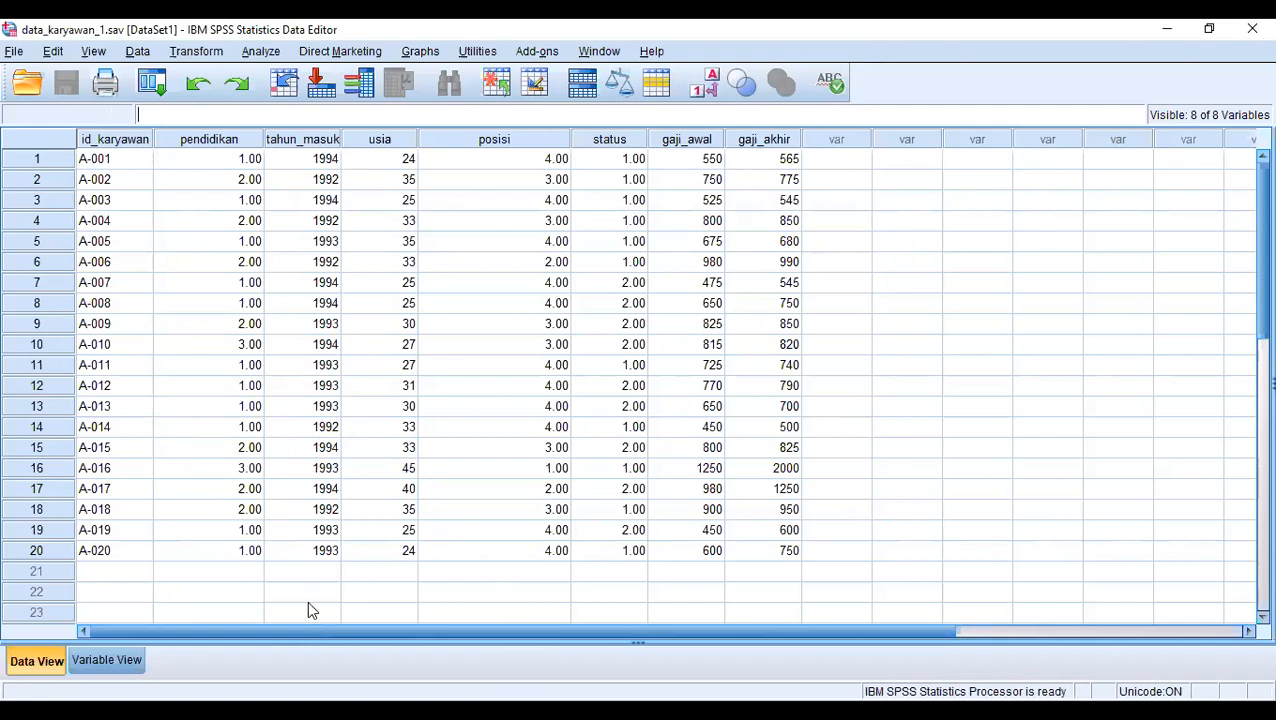
pyautogui.click(139, 52)
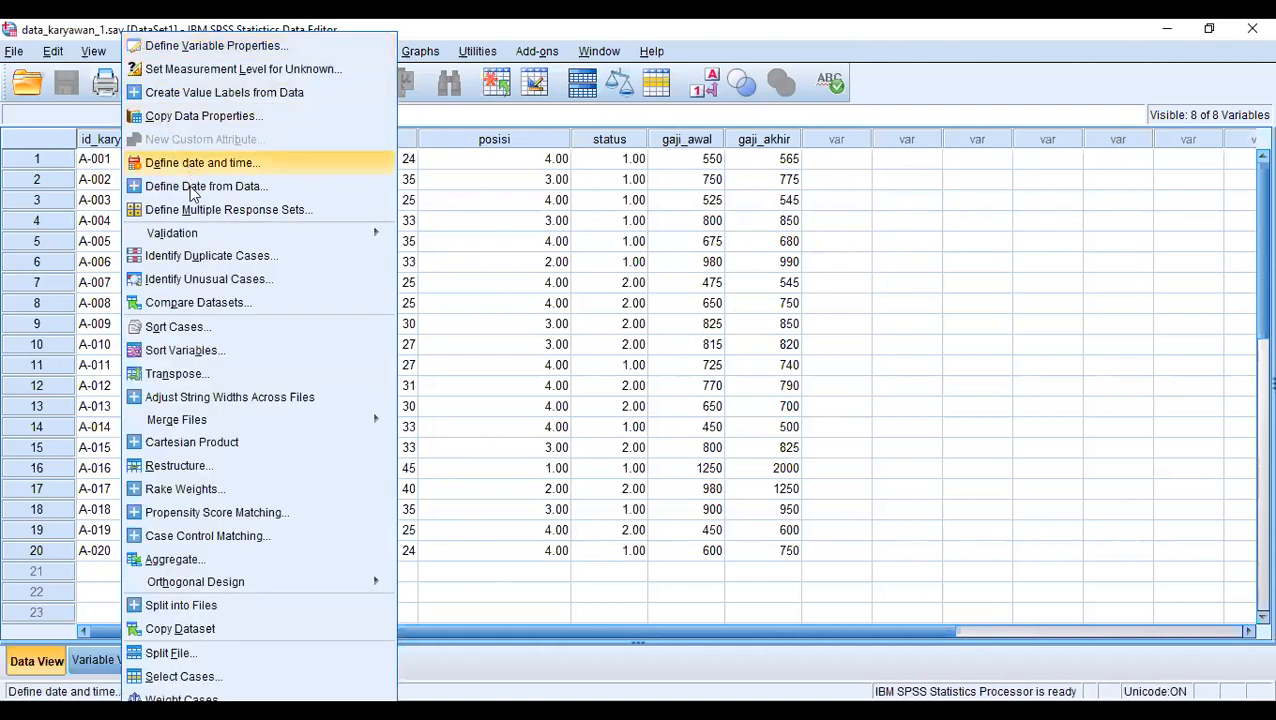
pyautogui.click(228, 679)
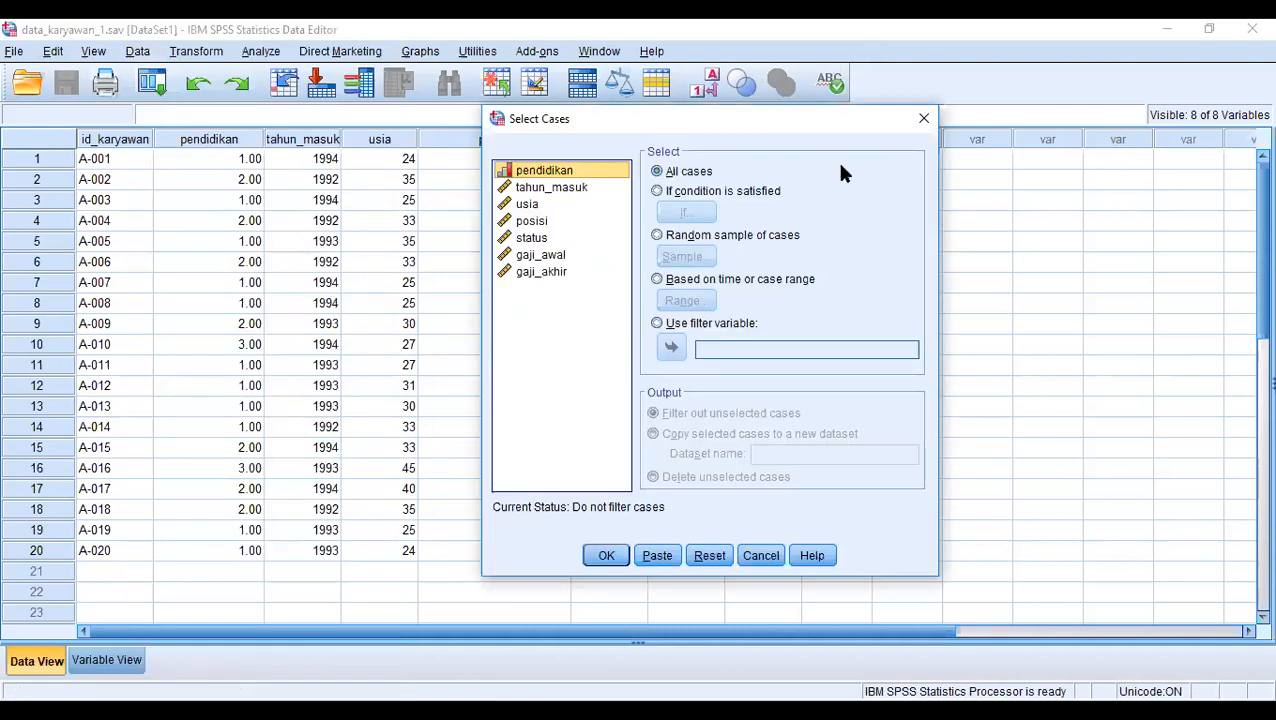
pyautogui.click(923, 118)
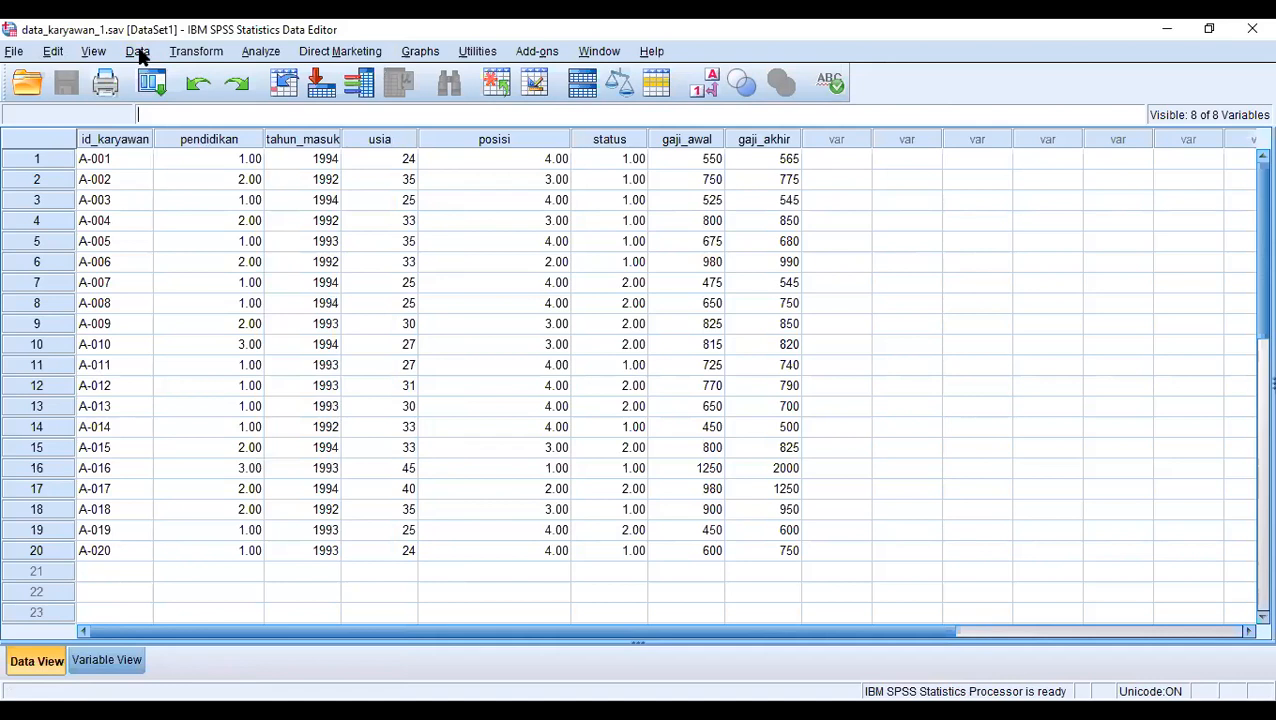
# - Set up an Add Cases merge into data_karyawan_1.sav using the open dataset data_karyawan_2.sav
pyautogui.click(137, 51)
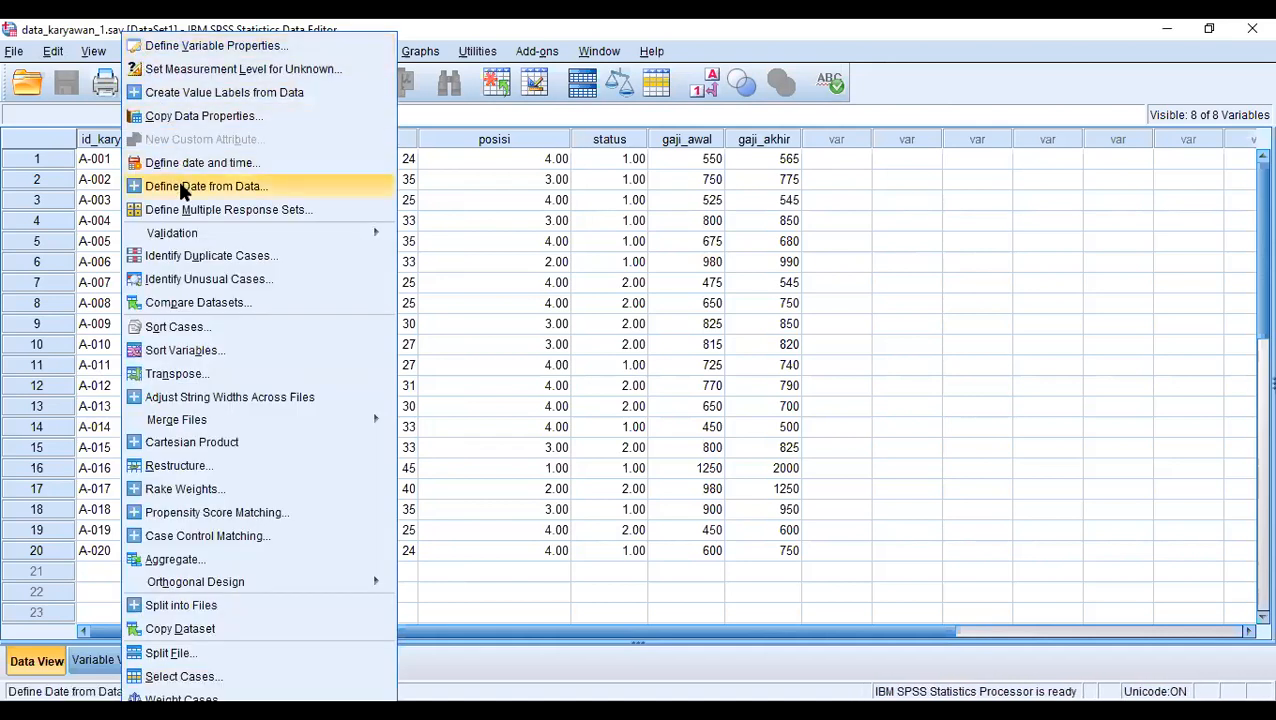
pyautogui.moveTo(333, 423)
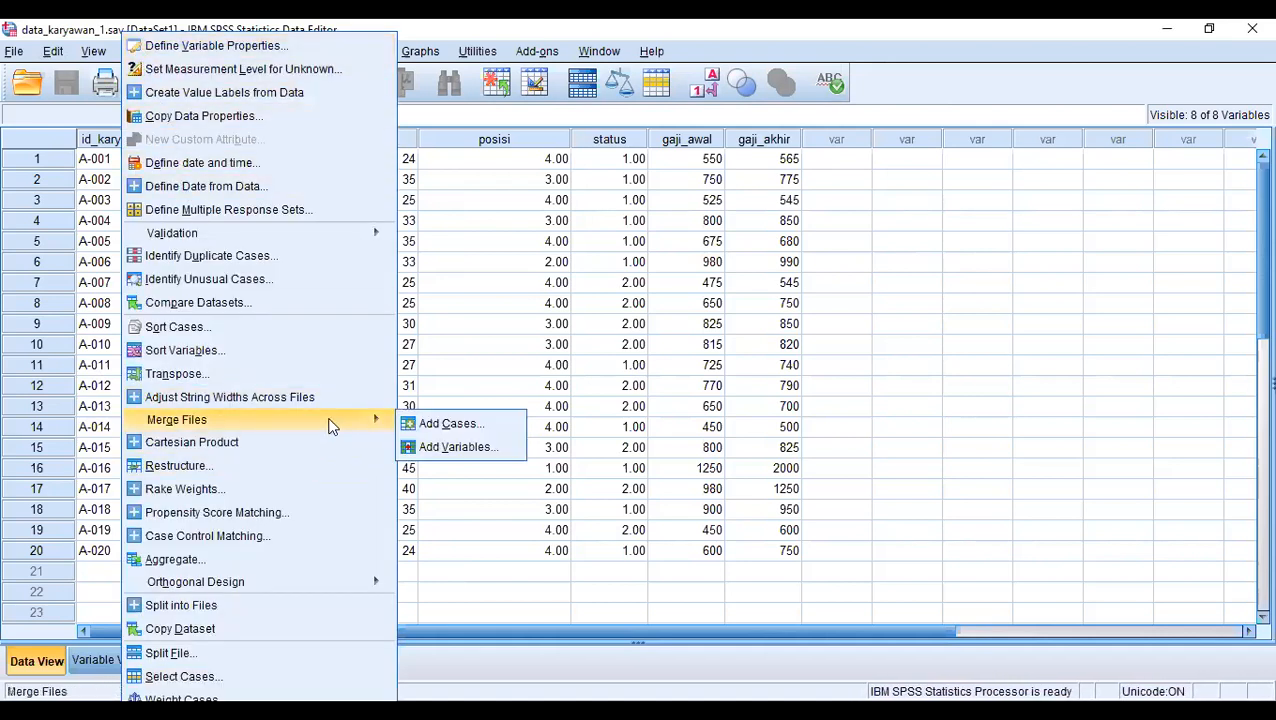
pyautogui.click(428, 424)
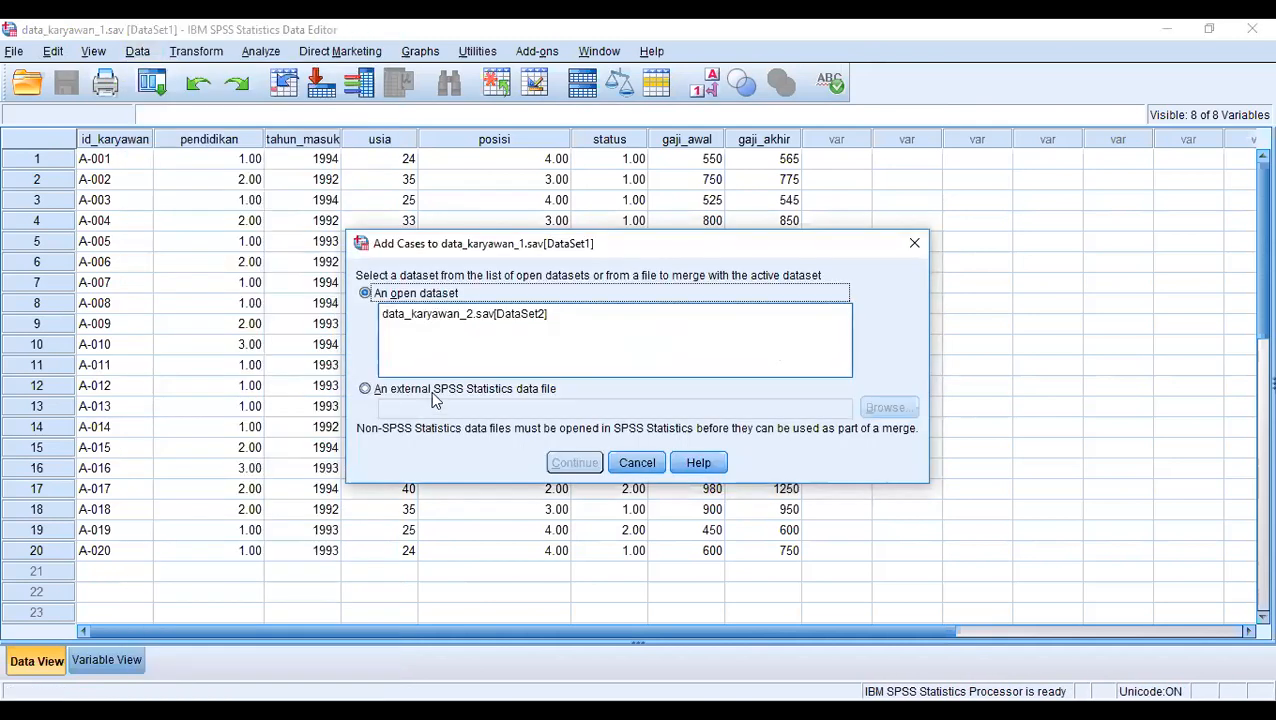
pyautogui.click(474, 316)
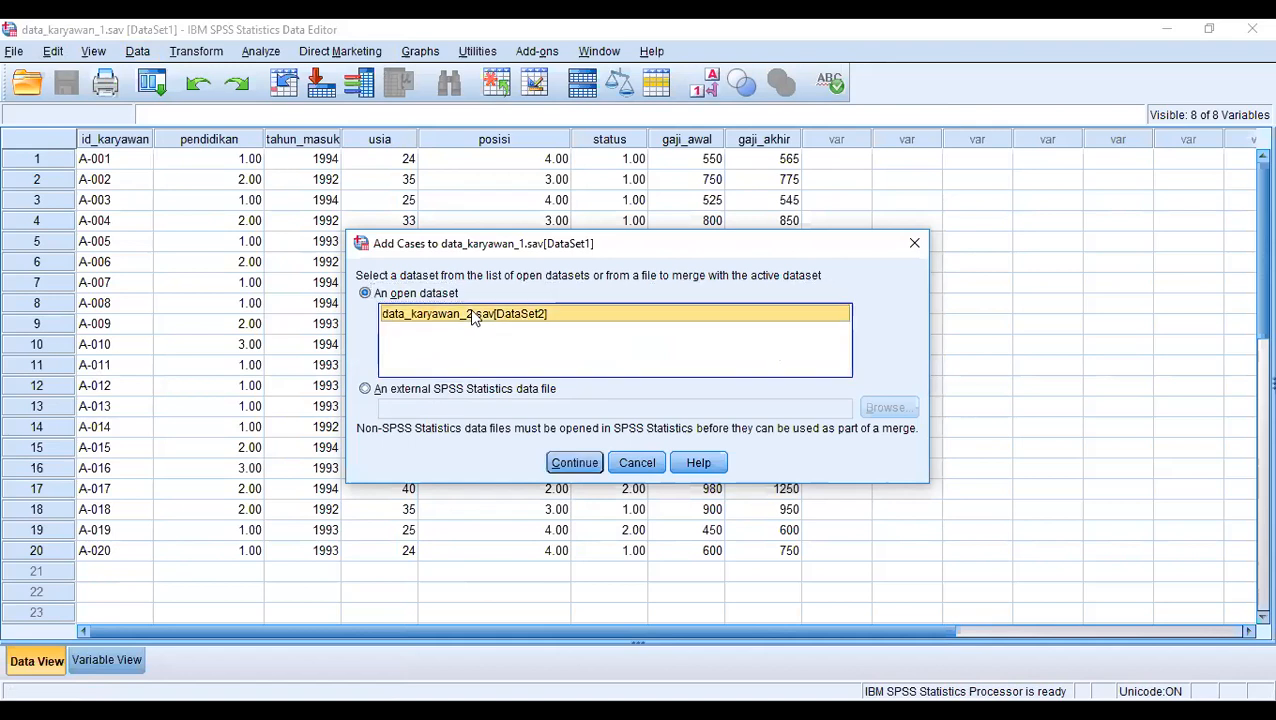
pyautogui.click(569, 465)
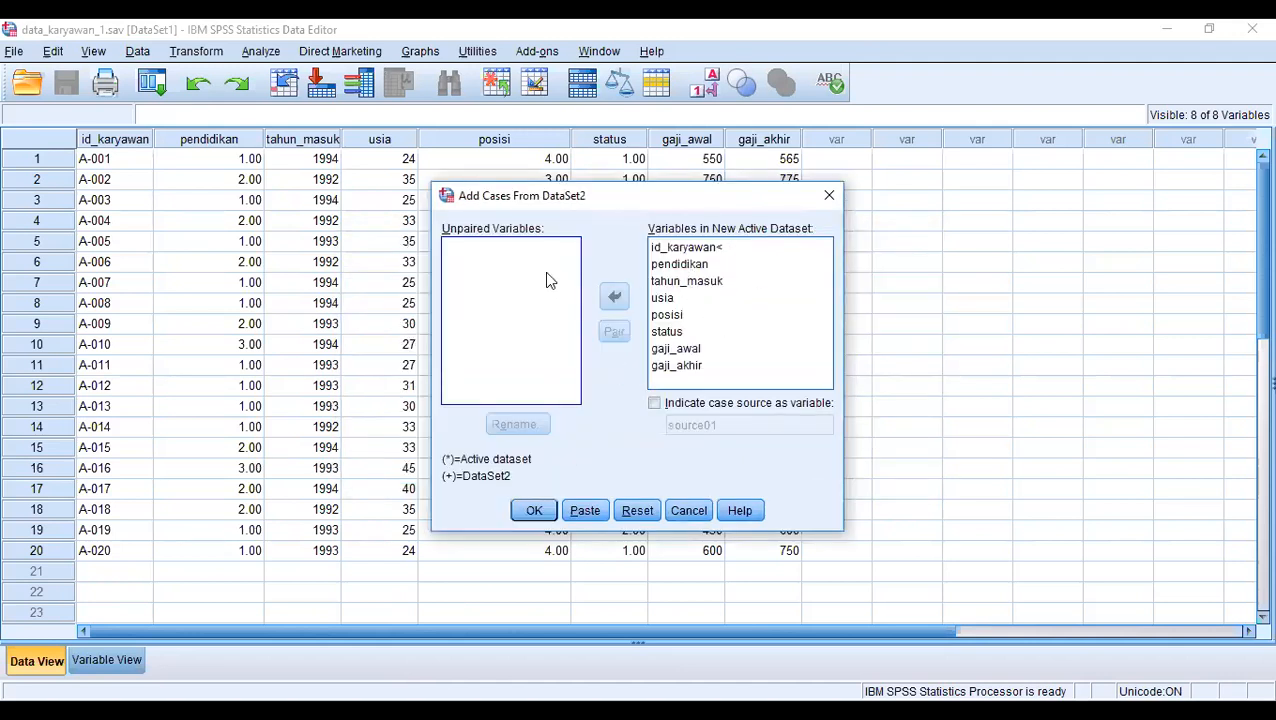
# - Examine the variables listed for the new active dataset, from id_karyawan to gaji_akhir
pyautogui.click(692, 250)
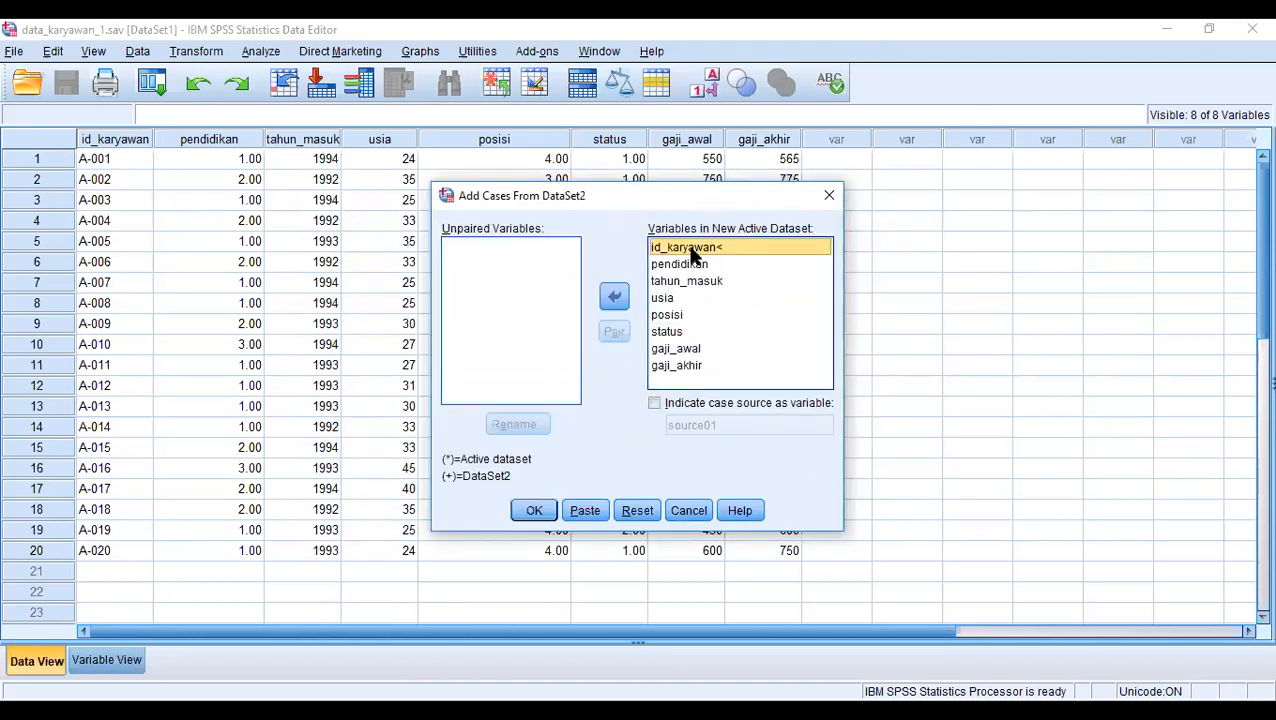
pyautogui.click(695, 265)
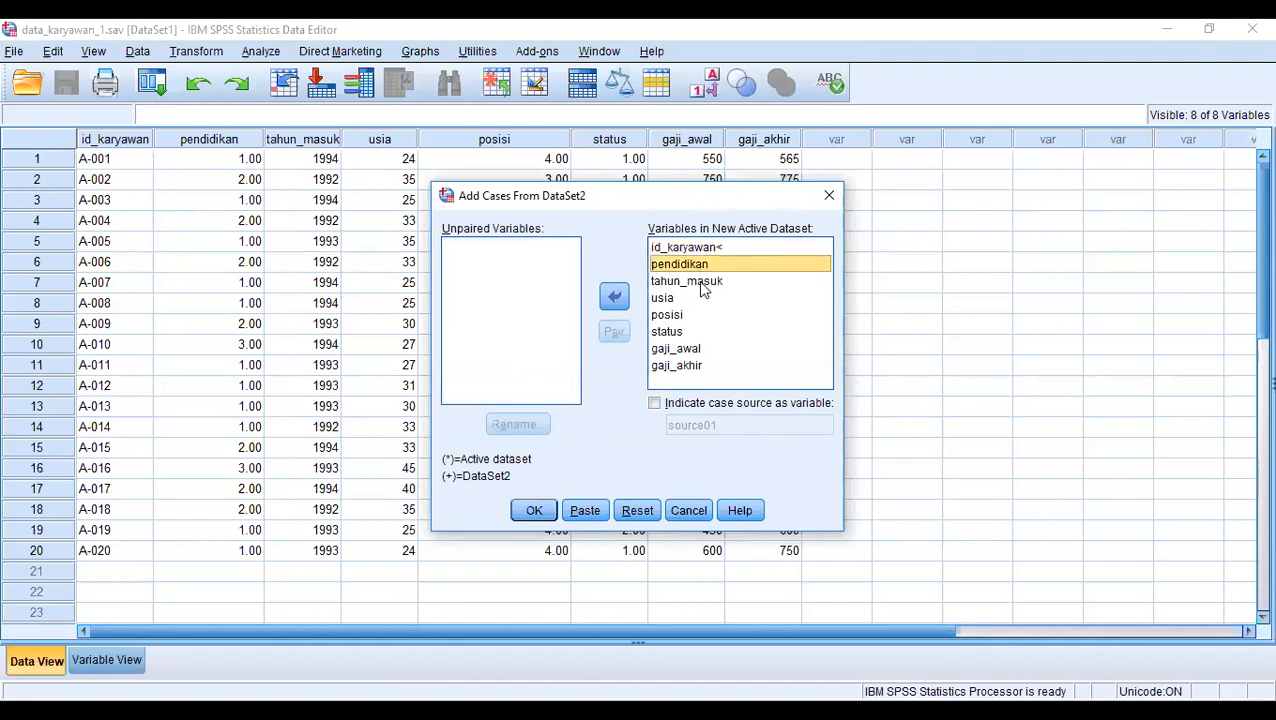
pyautogui.click(698, 280)
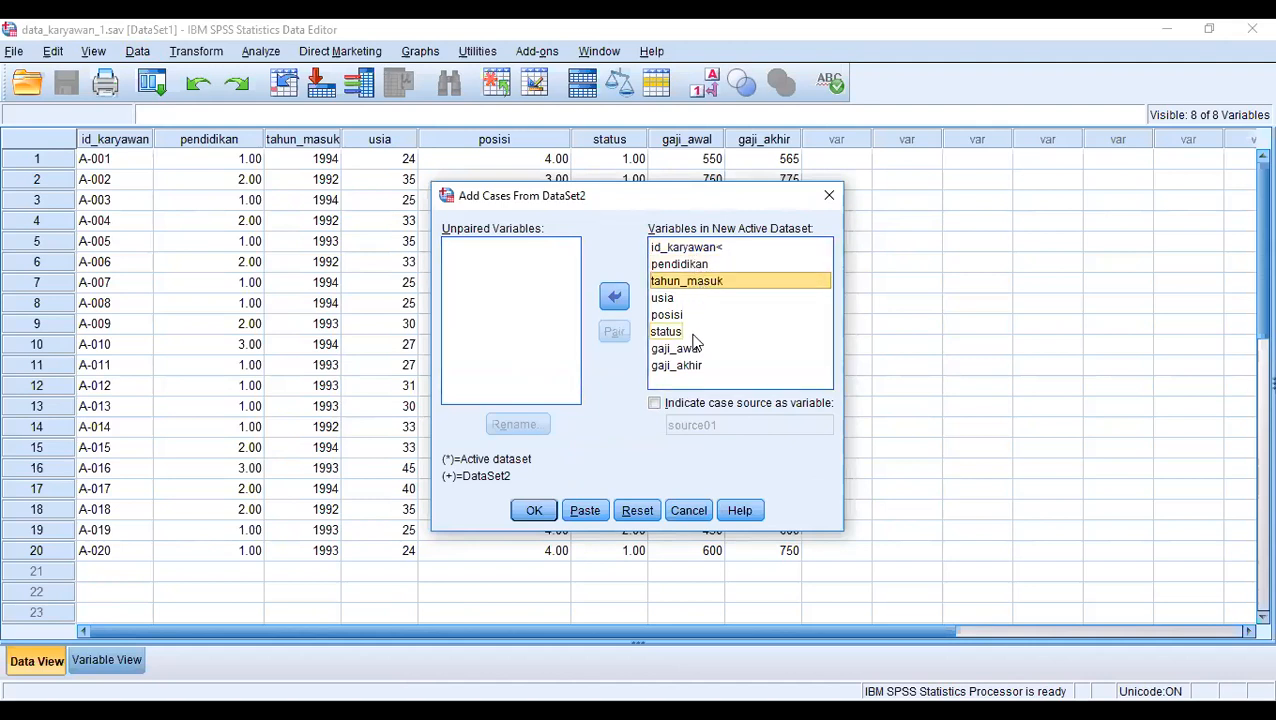
pyautogui.click(674, 332)
pyautogui.click(671, 365)
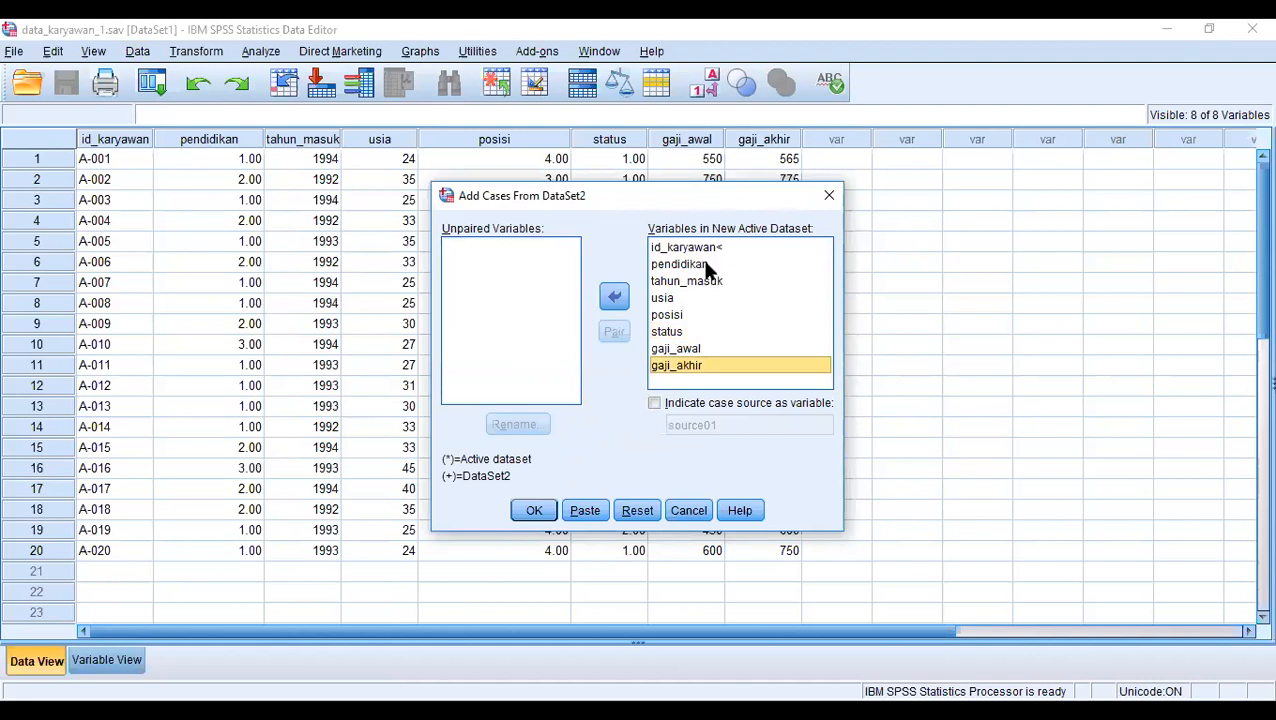
pyautogui.click(735, 316)
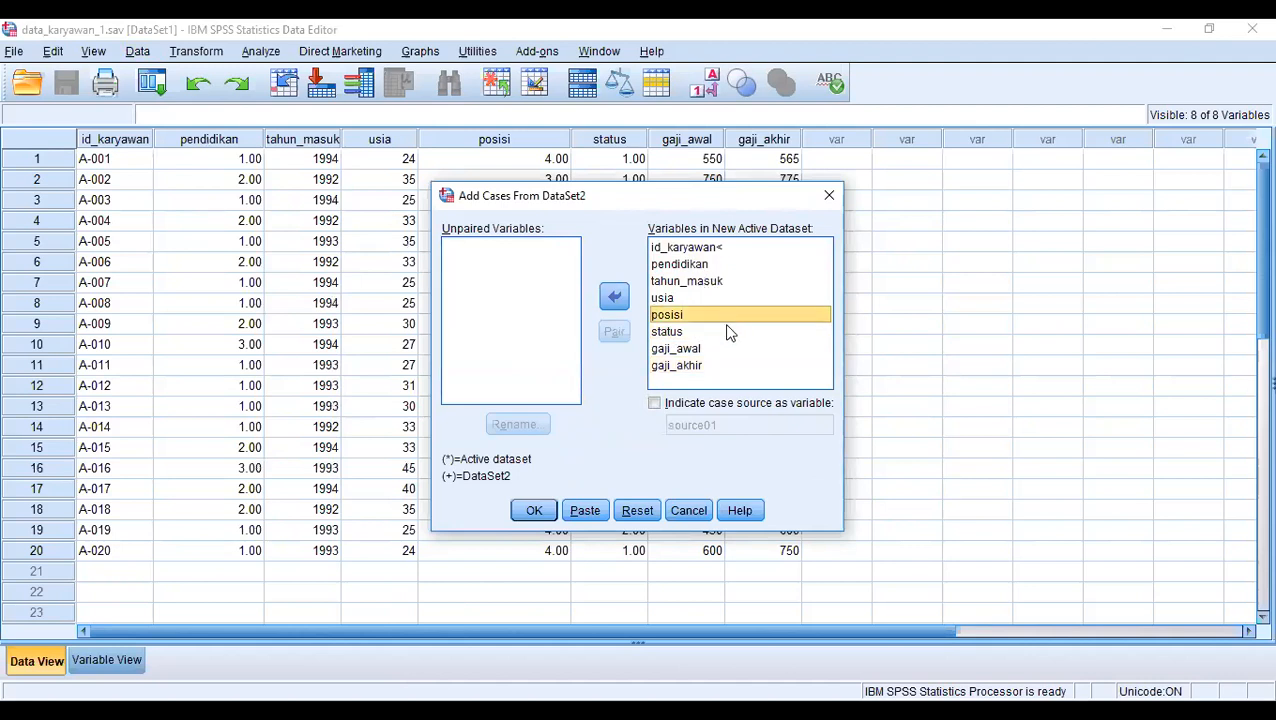
pyautogui.click(687, 368)
# - Try to move all variables to the unpaired list and back into the new active dataset, and cancel the merge
pyautogui.hotkey('ctrl', 'a')
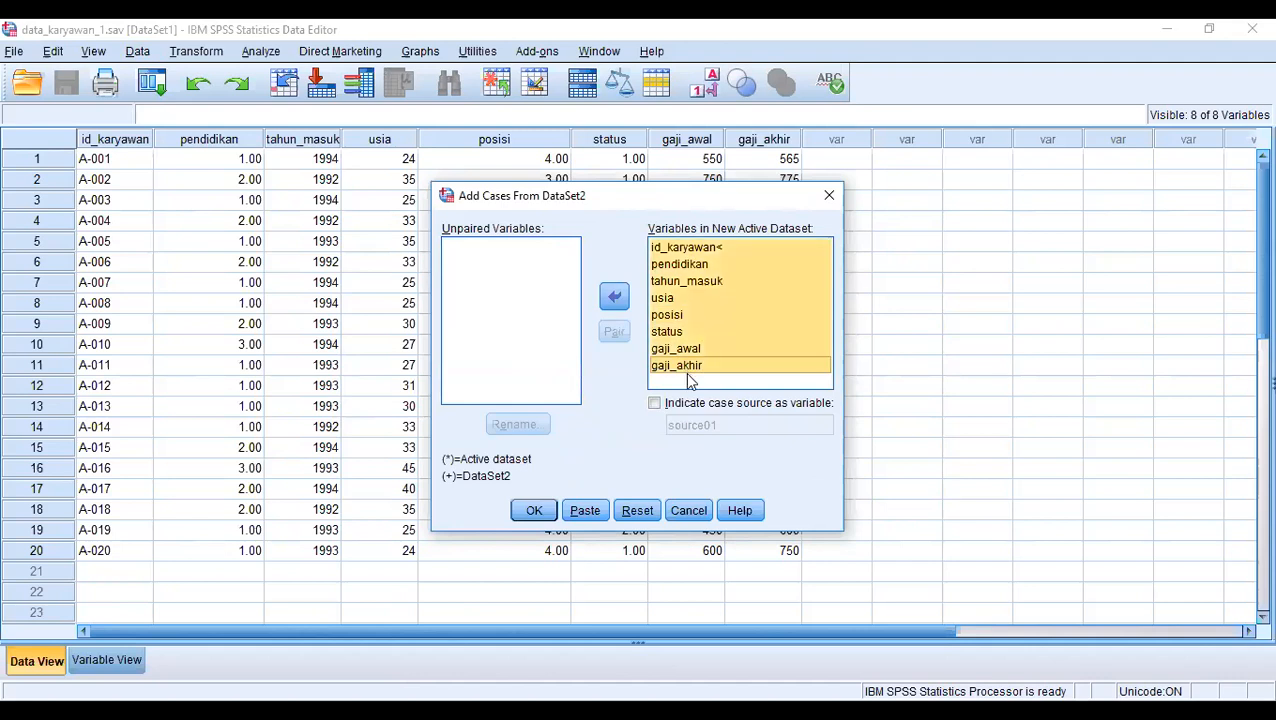
pyautogui.click(614, 298)
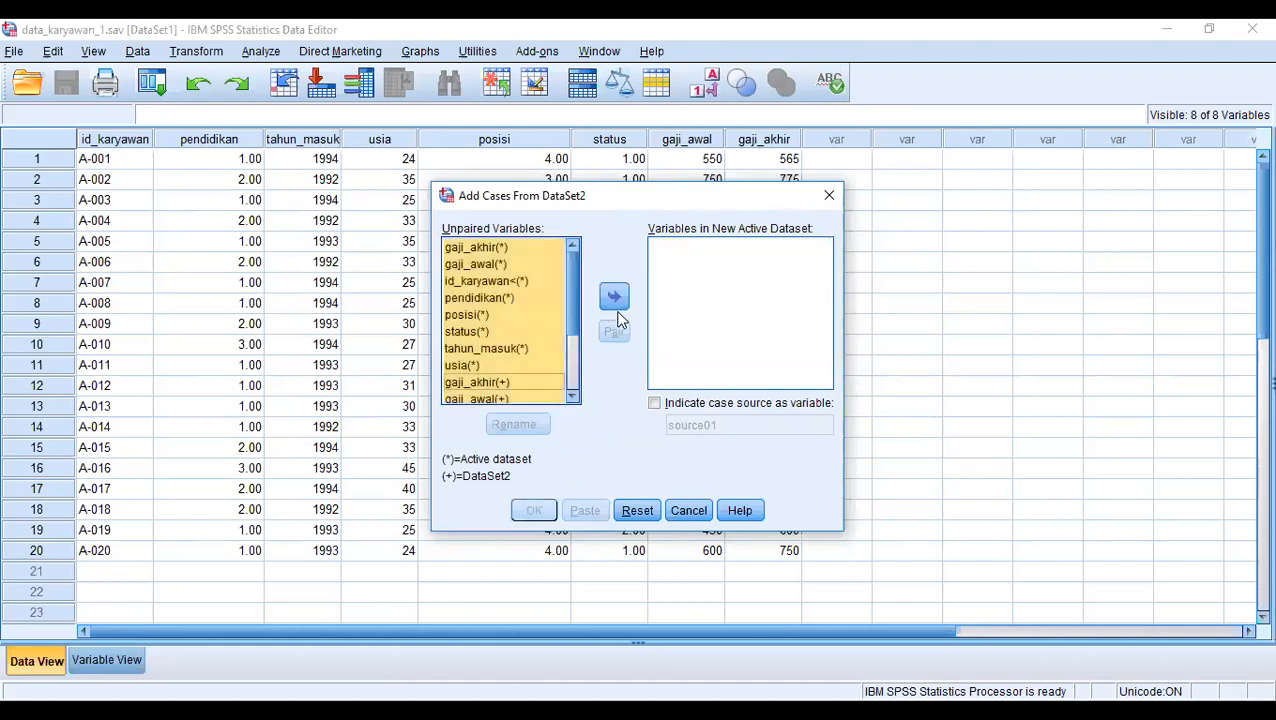
pyautogui.click(614, 297)
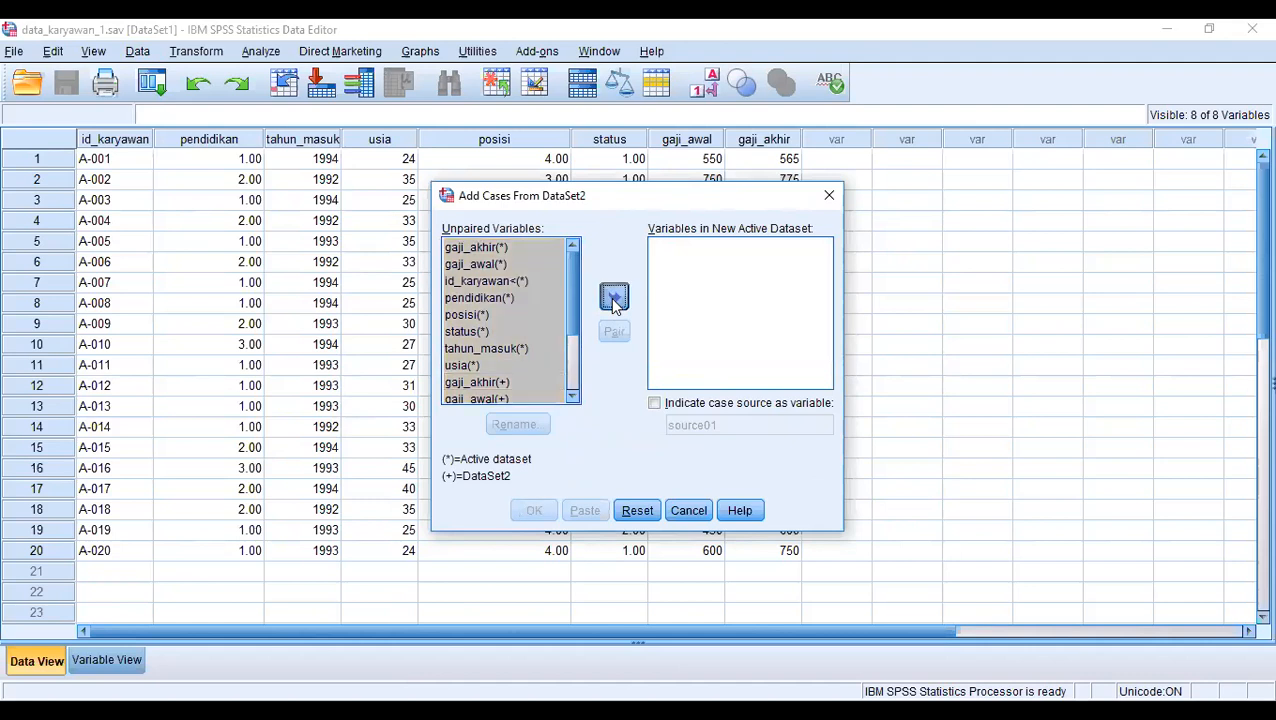
pyautogui.click(643, 395)
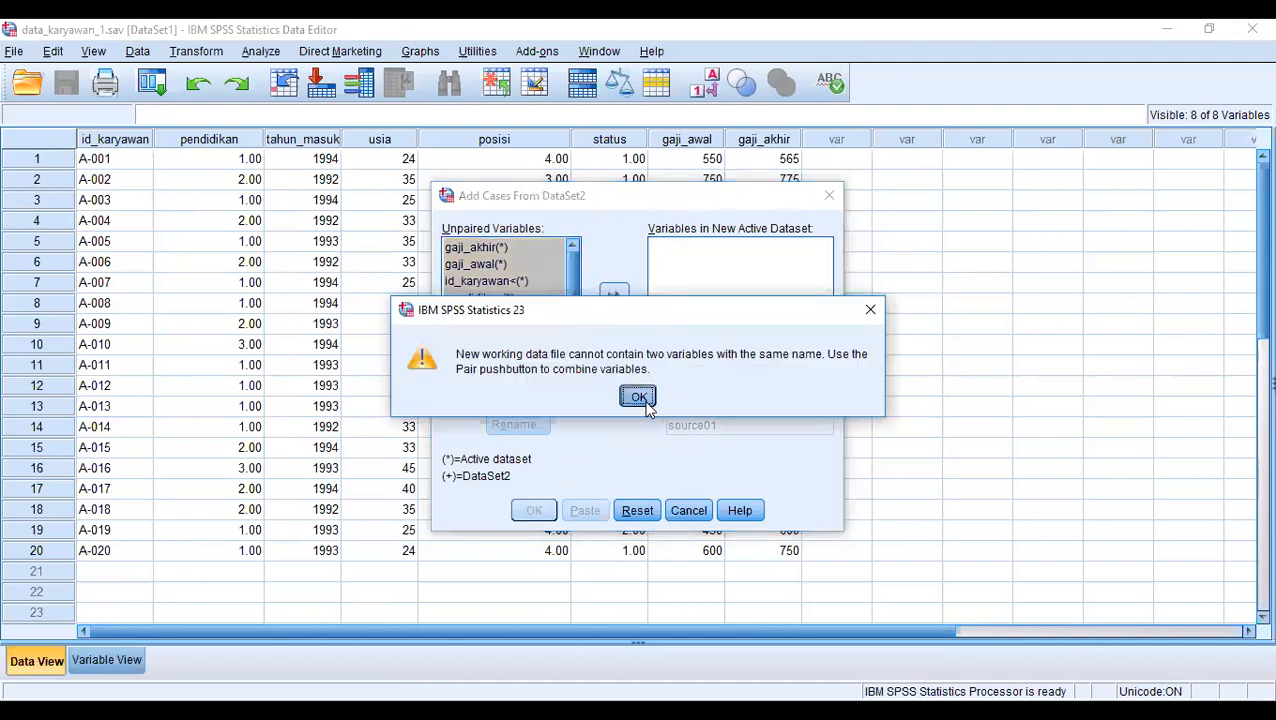
pyautogui.click(680, 512)
# - Add the cases from the open dataset data_karyawan_2.sav to data_karyawan_1.sav, keeping all paired variables in the new active dataset
pyautogui.click(137, 51)
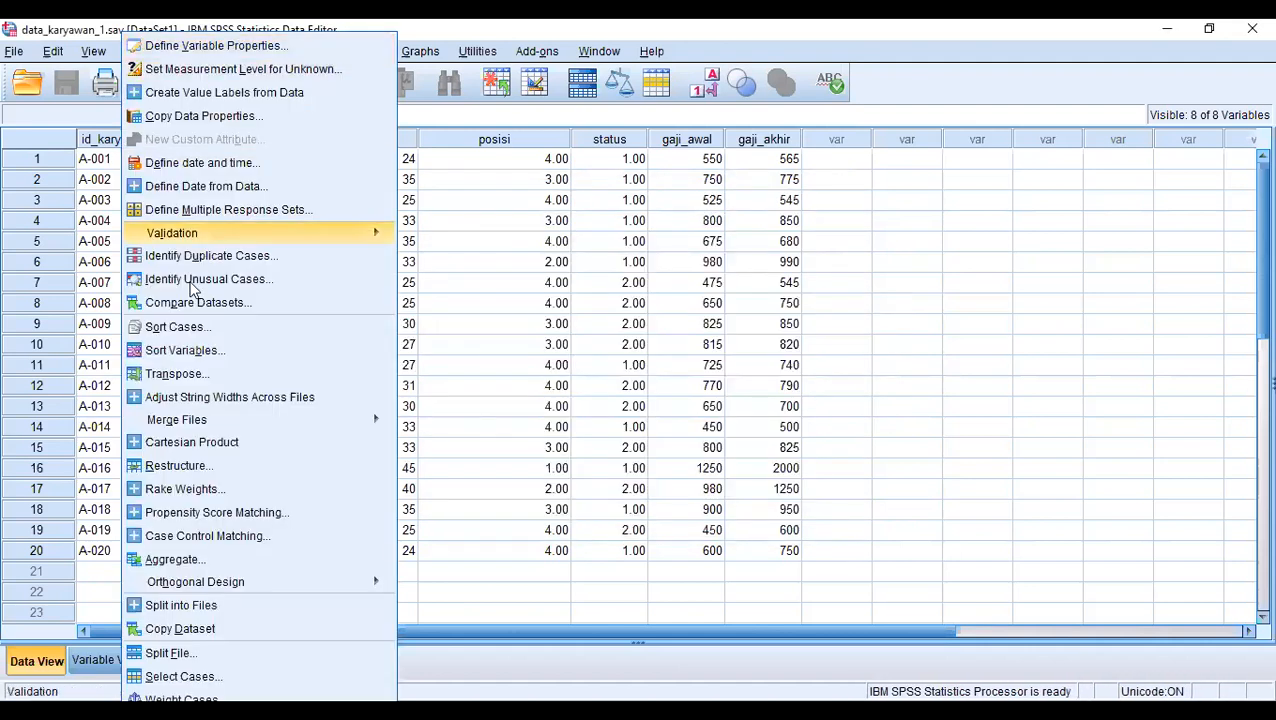
pyautogui.click(420, 425)
pyautogui.click(576, 466)
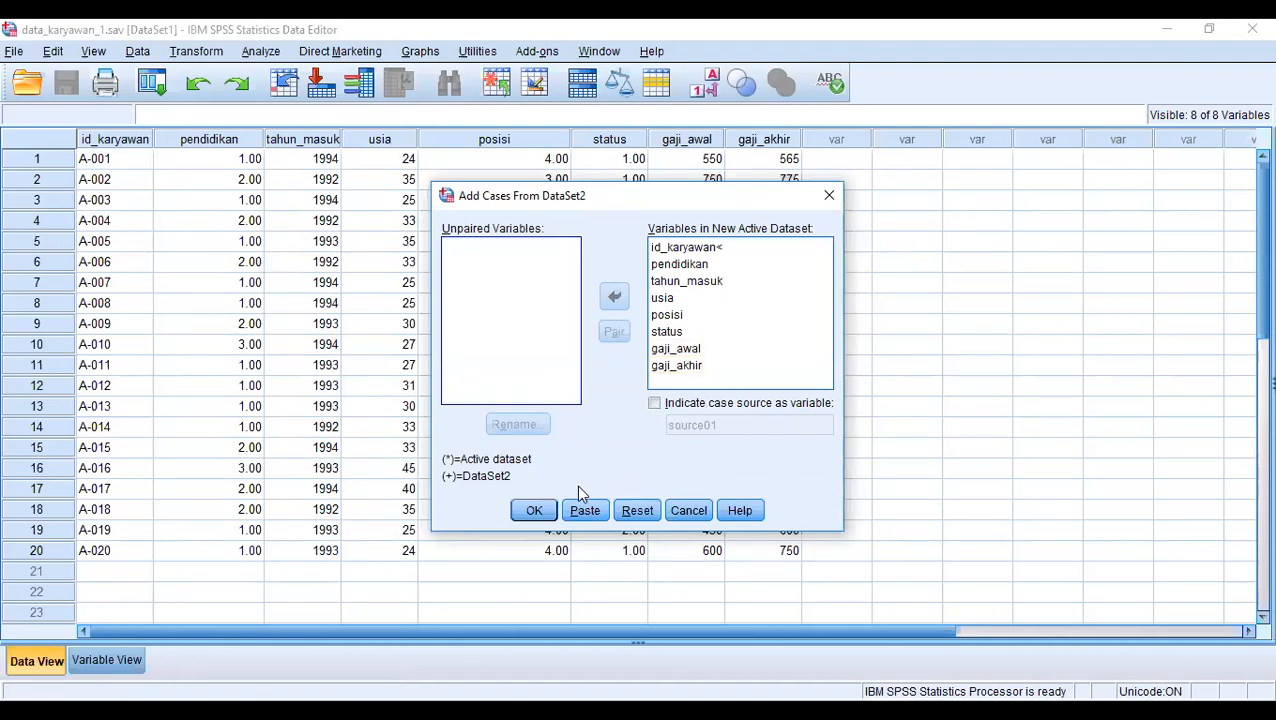
pyautogui.click(541, 513)
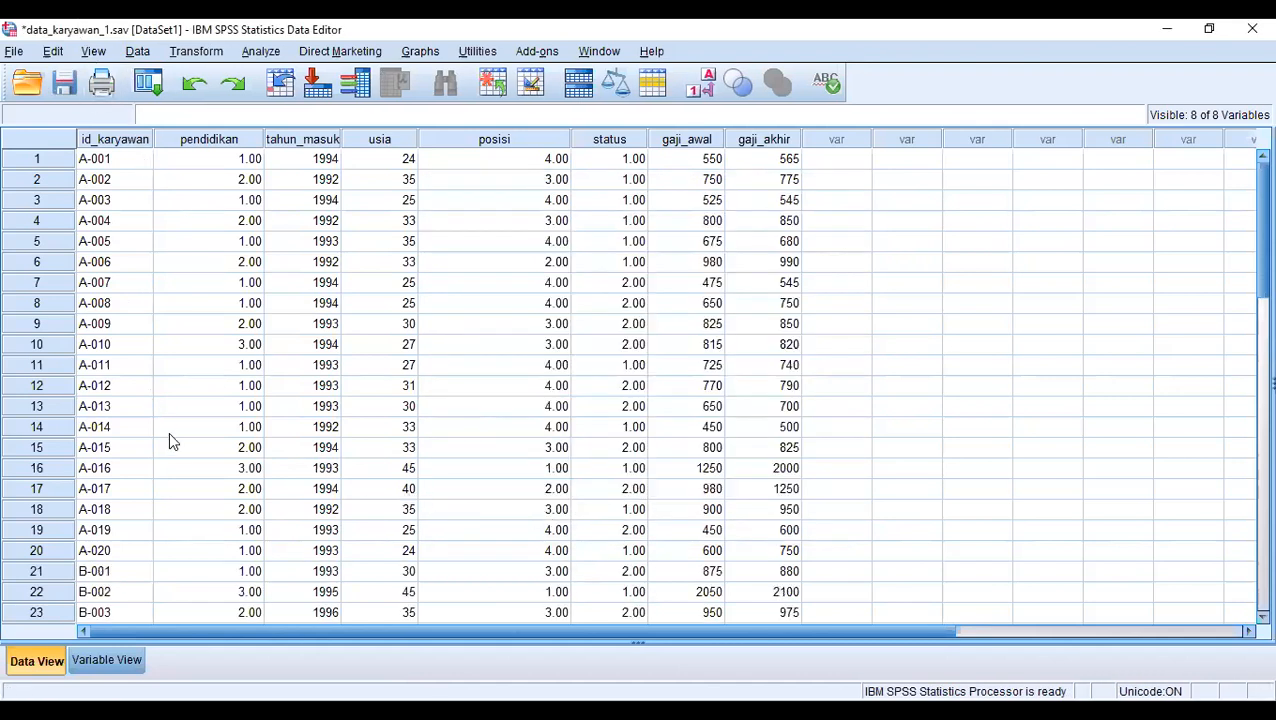
# - Check the merged rows down to the last case and select row 20, where the original A cases end
pyautogui.scroll(-6, 168, 445)
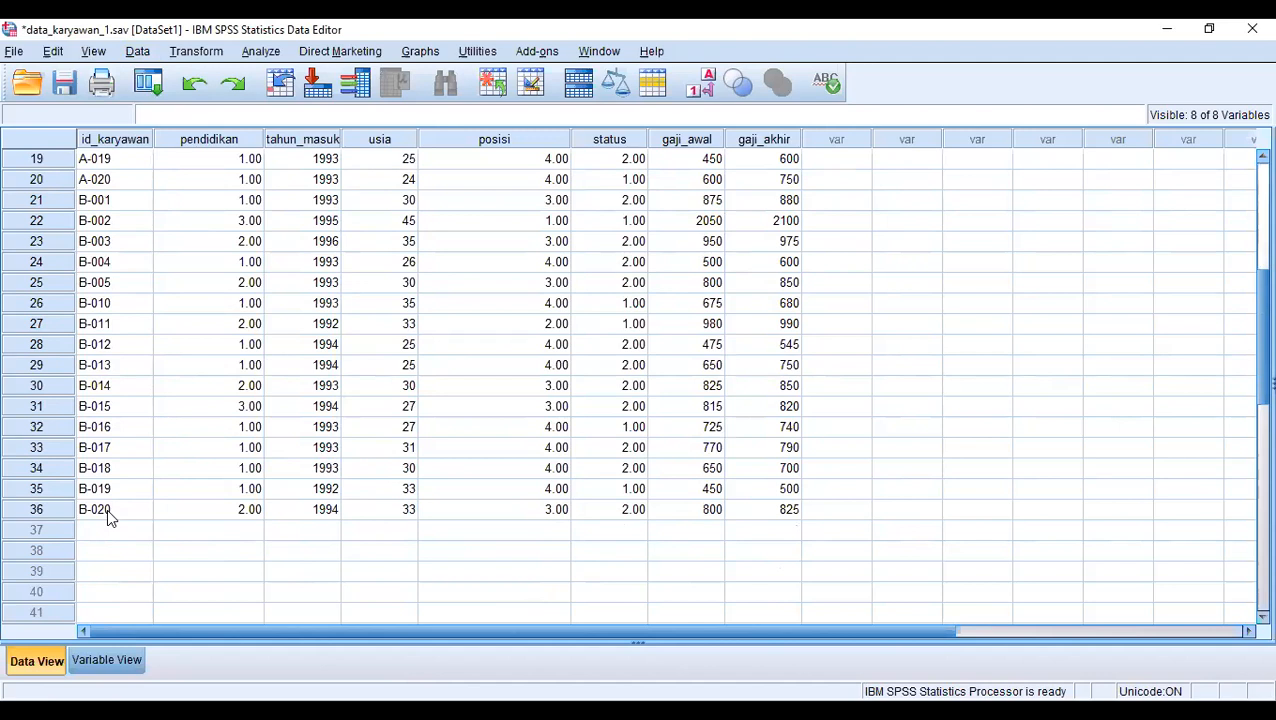
pyautogui.scroll(4, 107, 508)
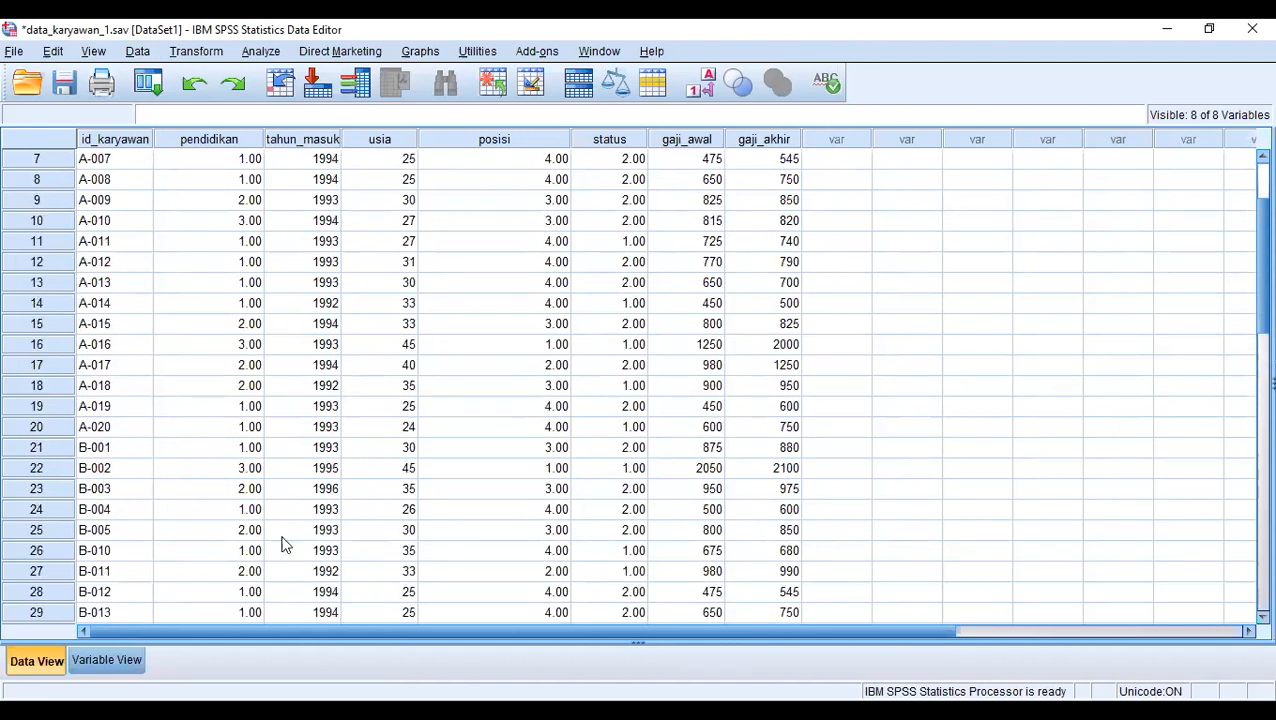
pyautogui.click(62, 428)
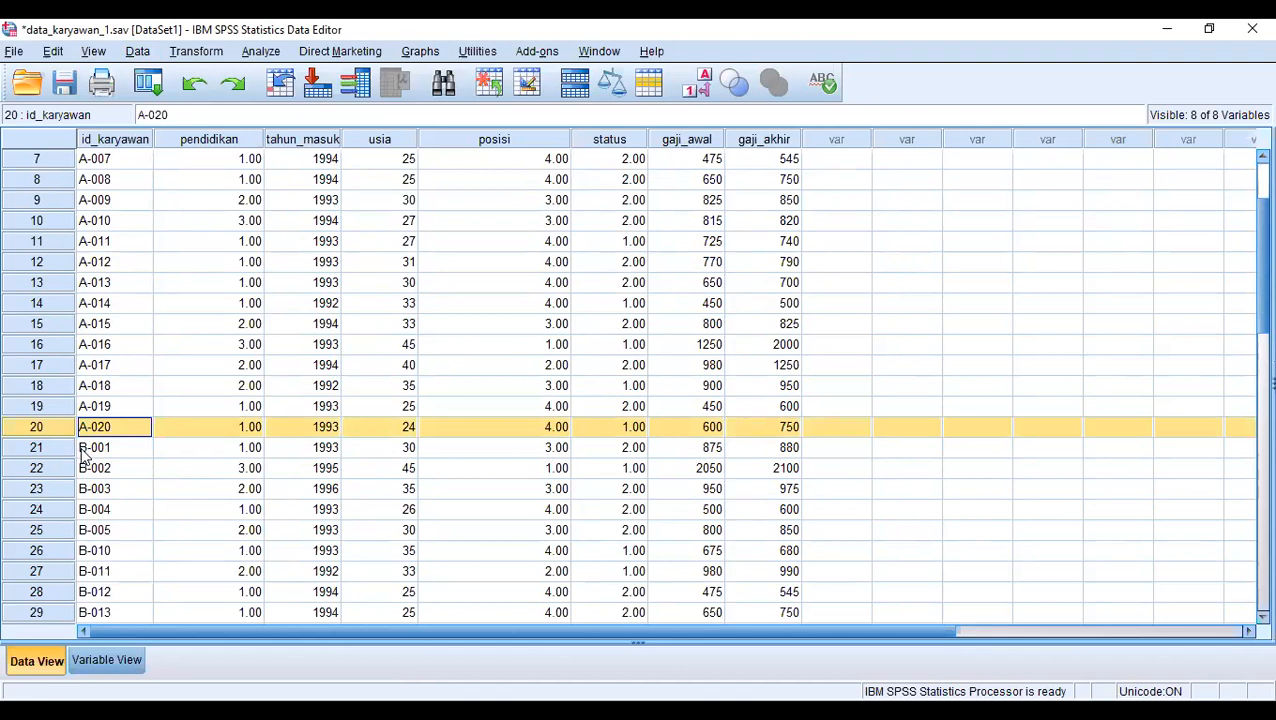
# - Review the merged A and B employee cases from the first row down to the last filled row
pyautogui.scroll(-5, 86, 455)
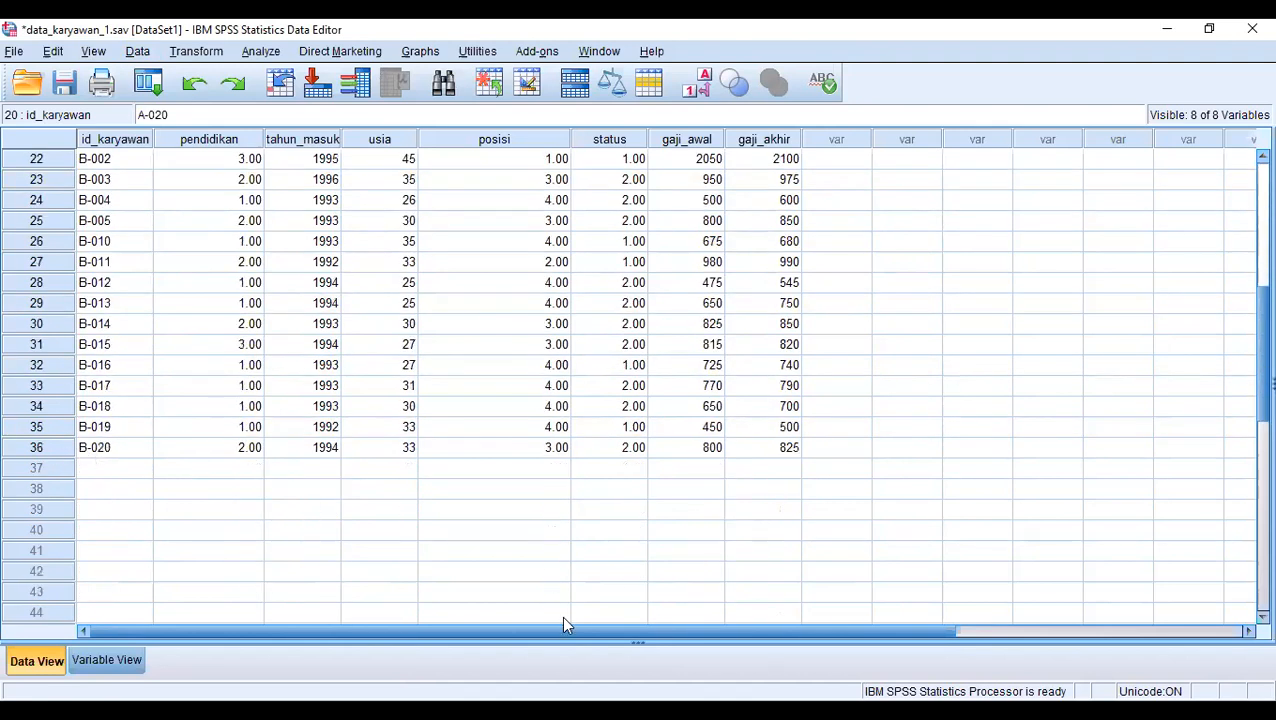
pyautogui.click(600, 712)
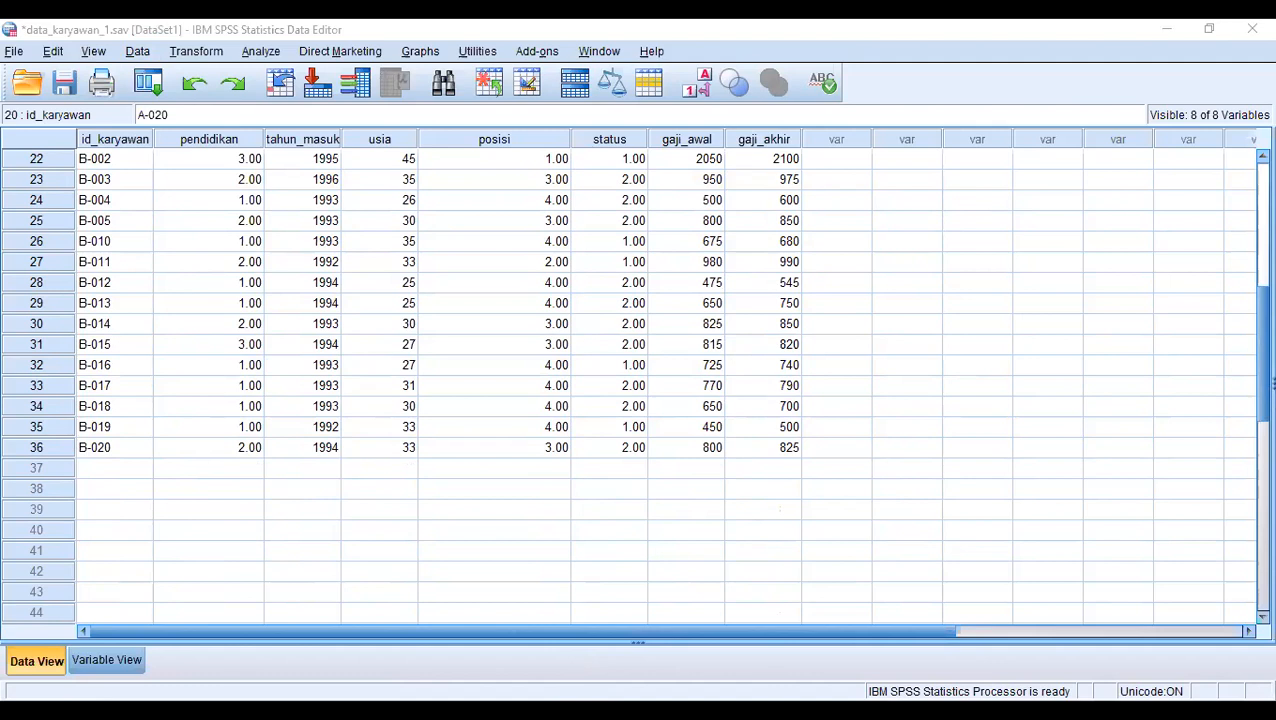
pyautogui.scroll(7, 171, 547)
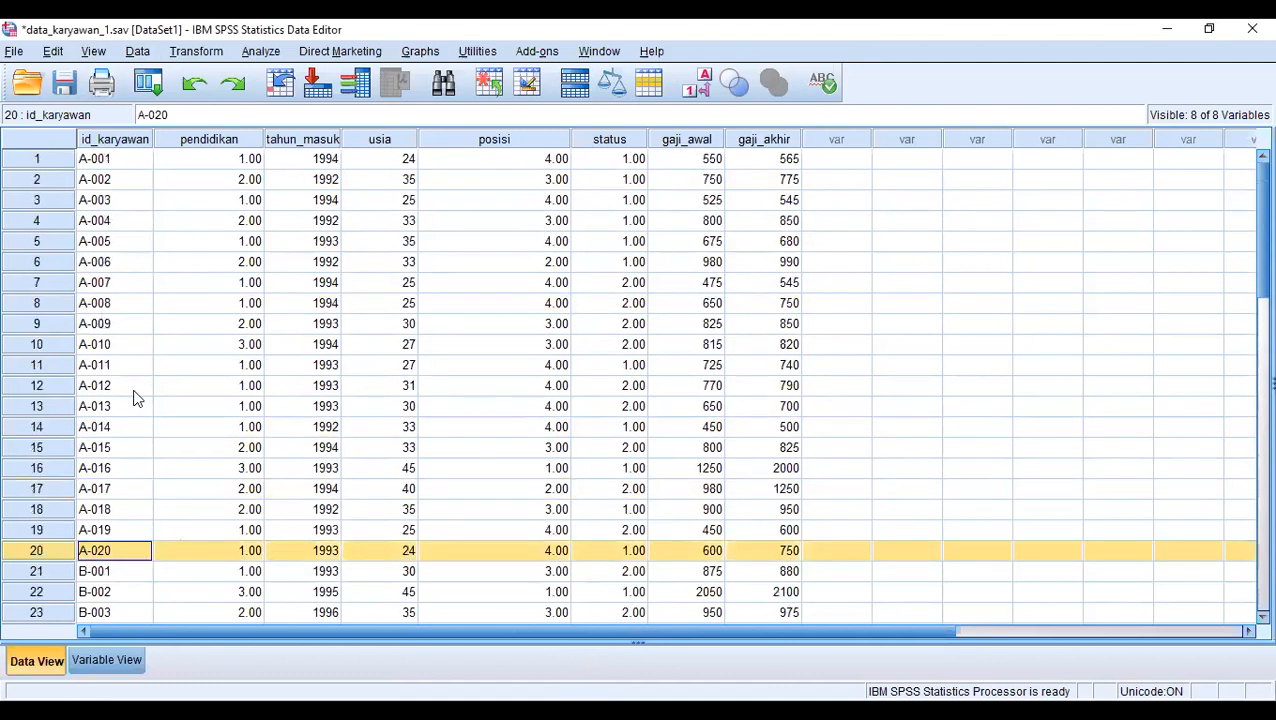
pyautogui.scroll(-6, 152, 447)
pyautogui.scroll(-1, 152, 447)
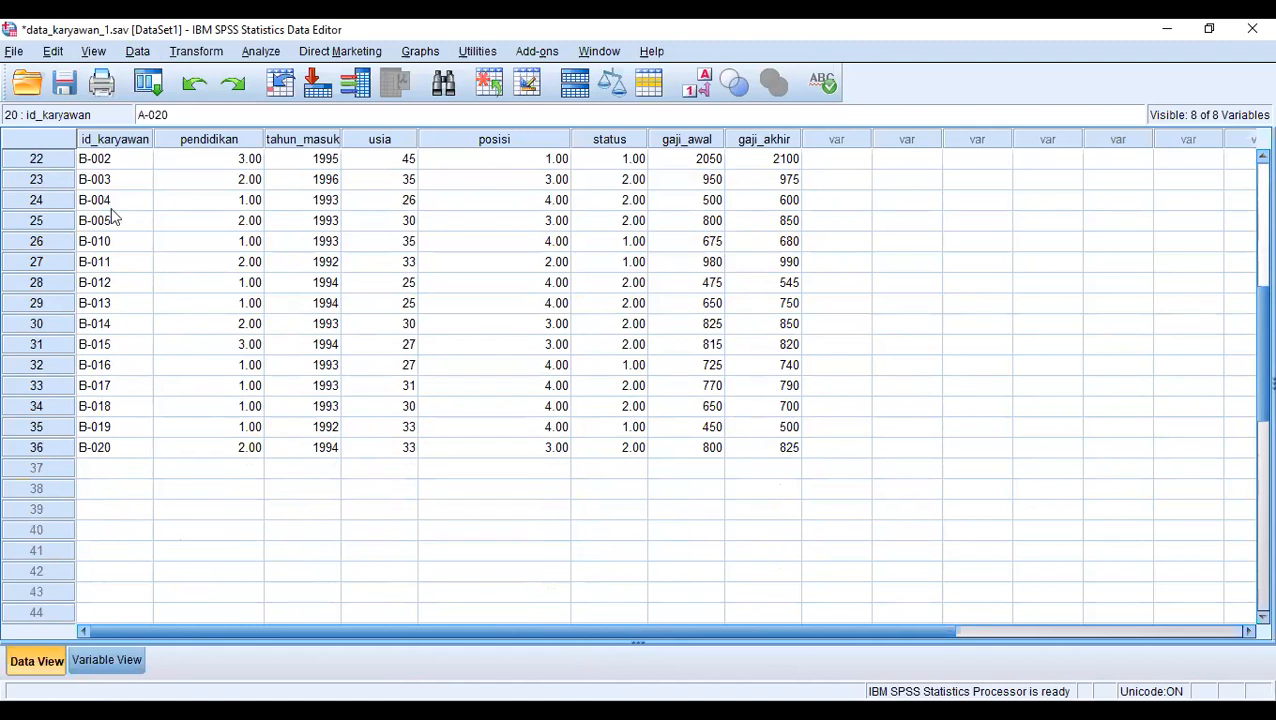
# - Add the cases from the external file data_karyawan_3.sav to data_karyawan_1.sav, keeping all paired variables in the new active dataset
pyautogui.click(14, 51)
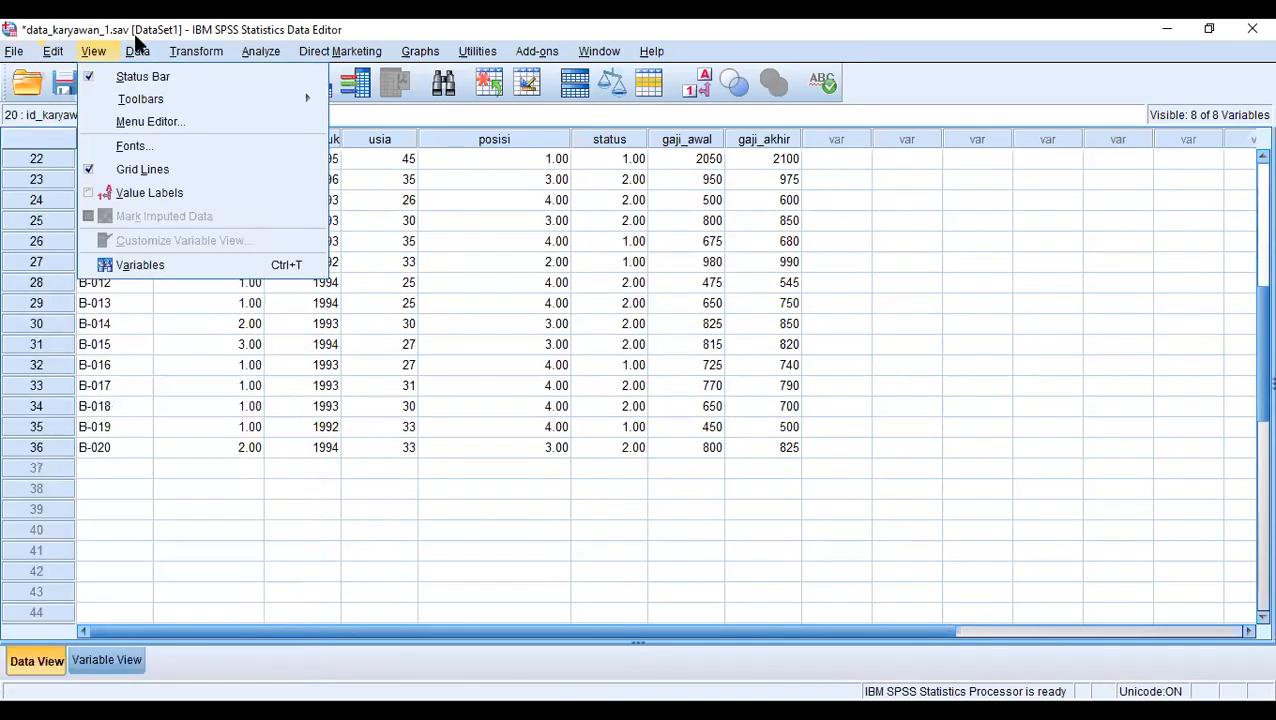
pyautogui.moveTo(137, 51)
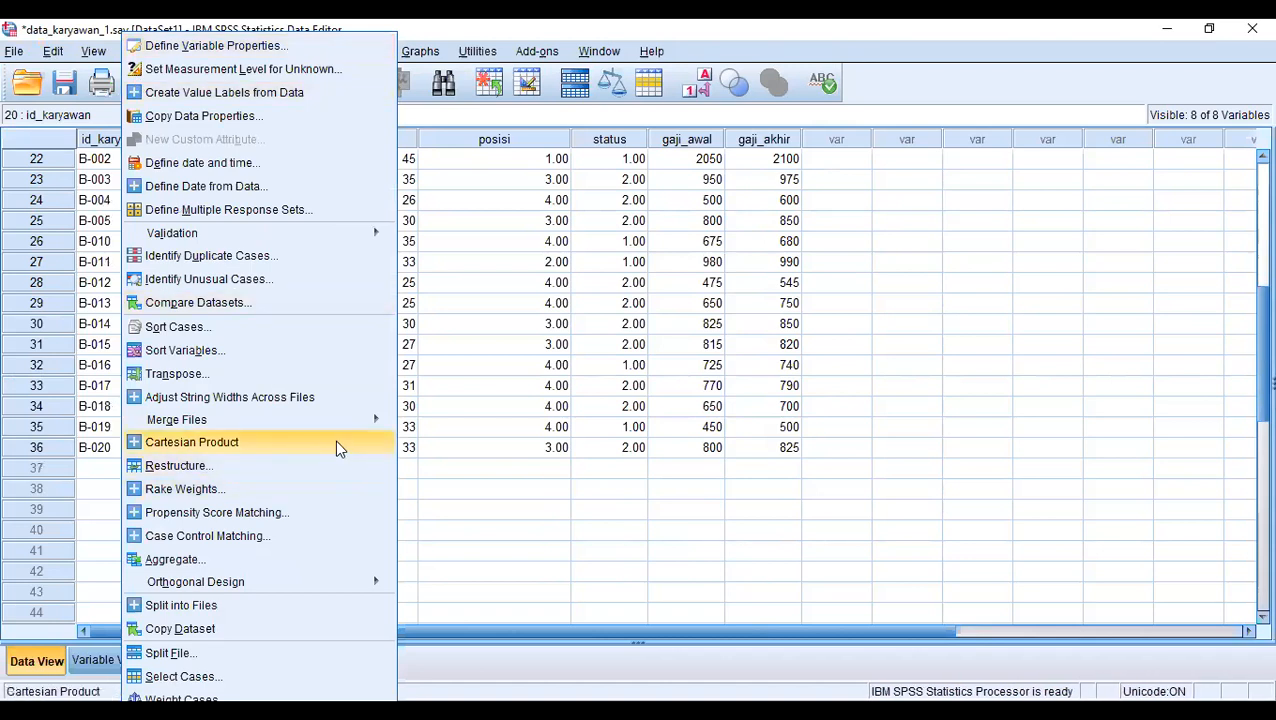
pyautogui.moveTo(342, 419)
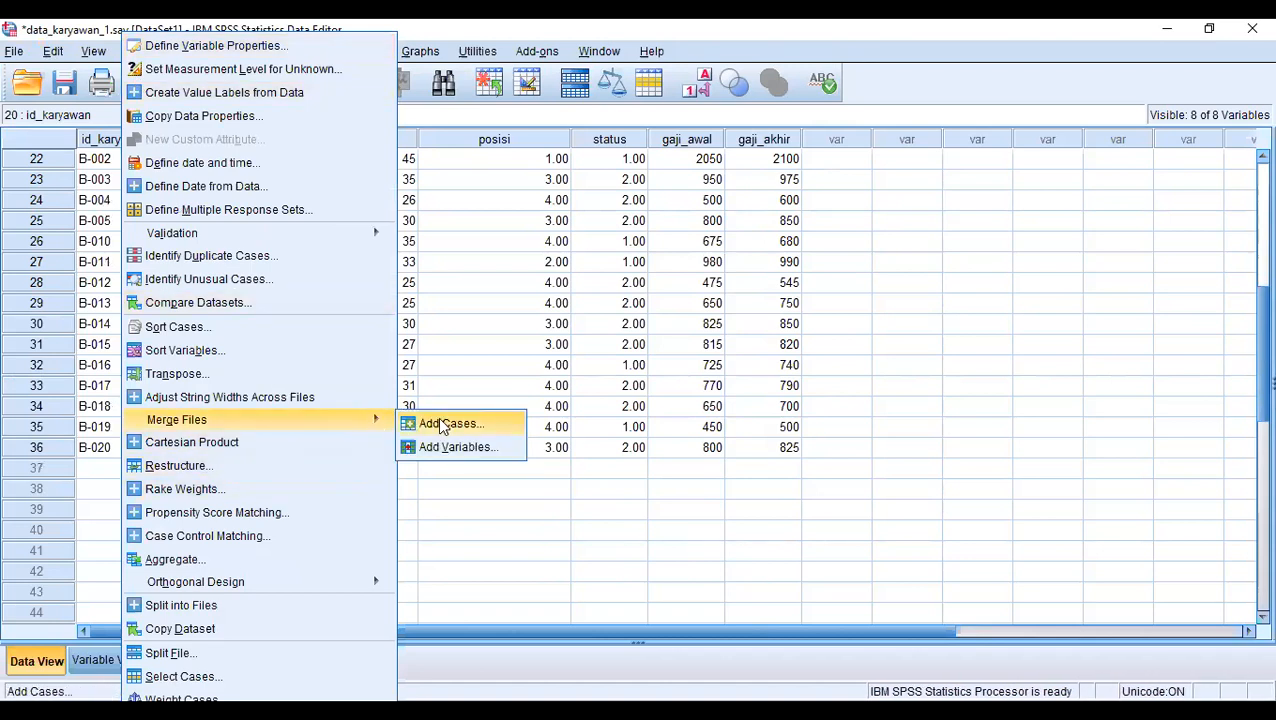
pyautogui.click(446, 424)
pyautogui.click(445, 396)
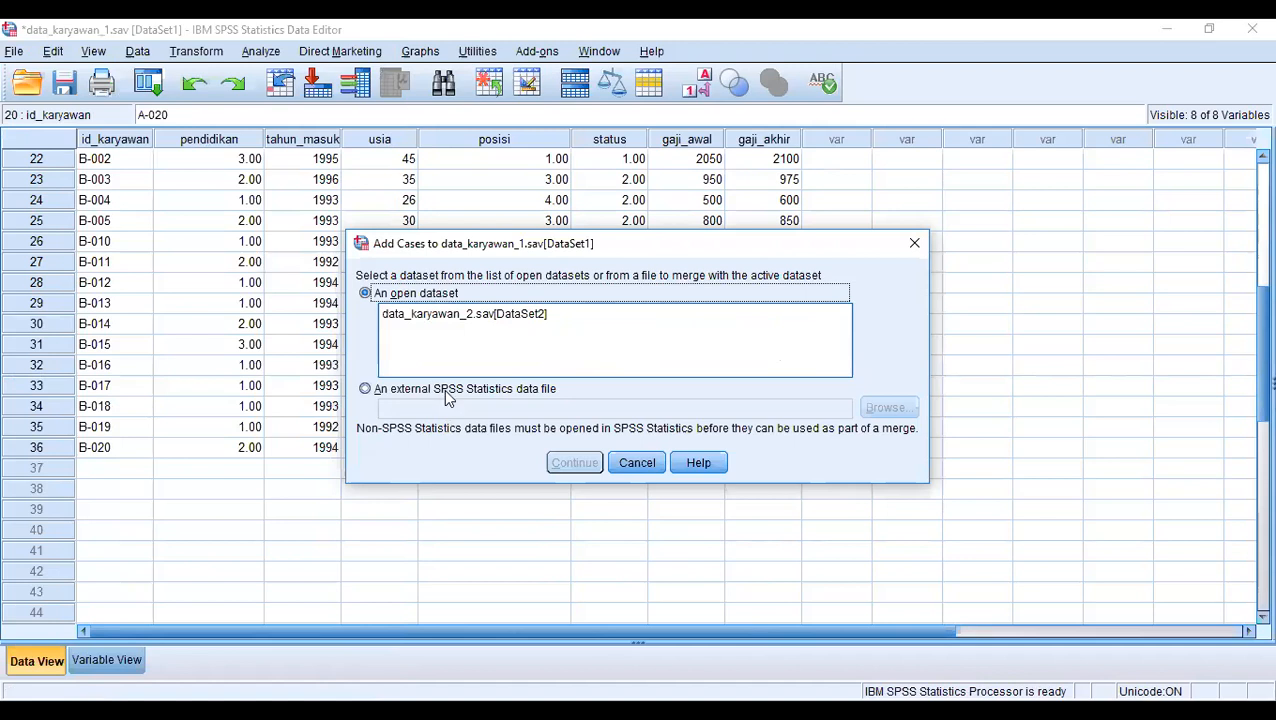
pyautogui.click(900, 409)
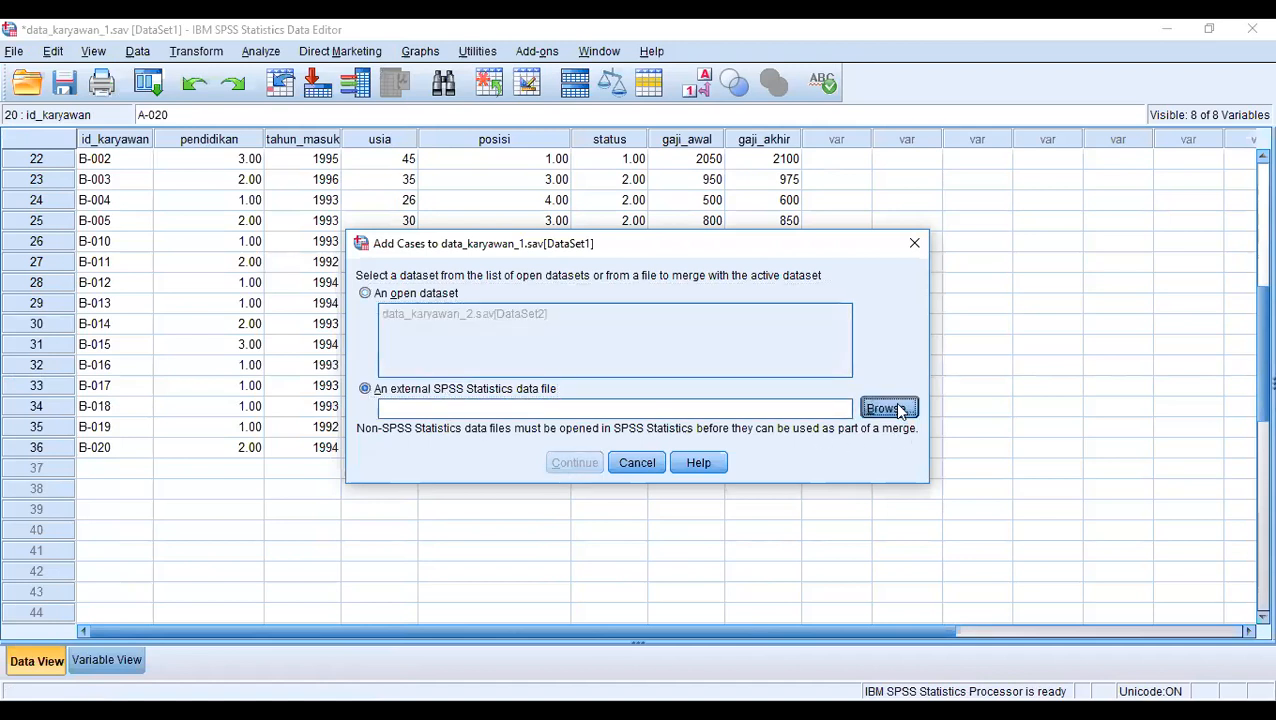
pyautogui.click(414, 469)
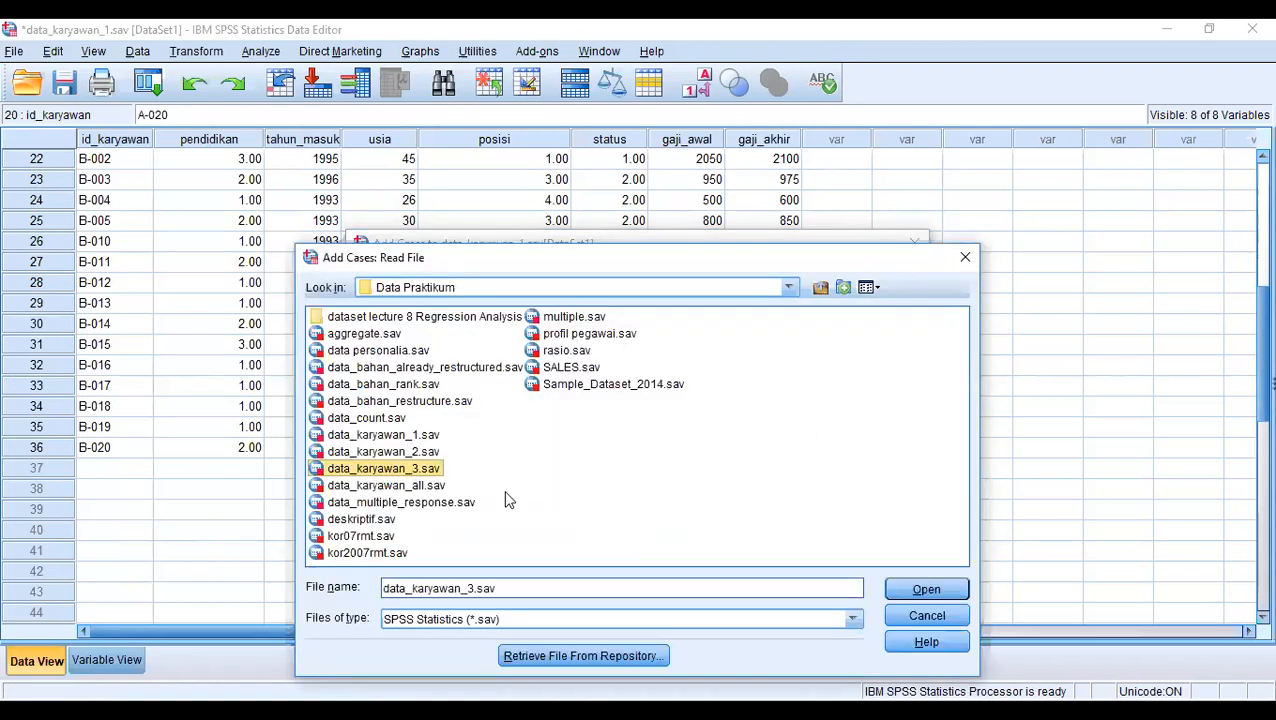
pyautogui.click(890, 589)
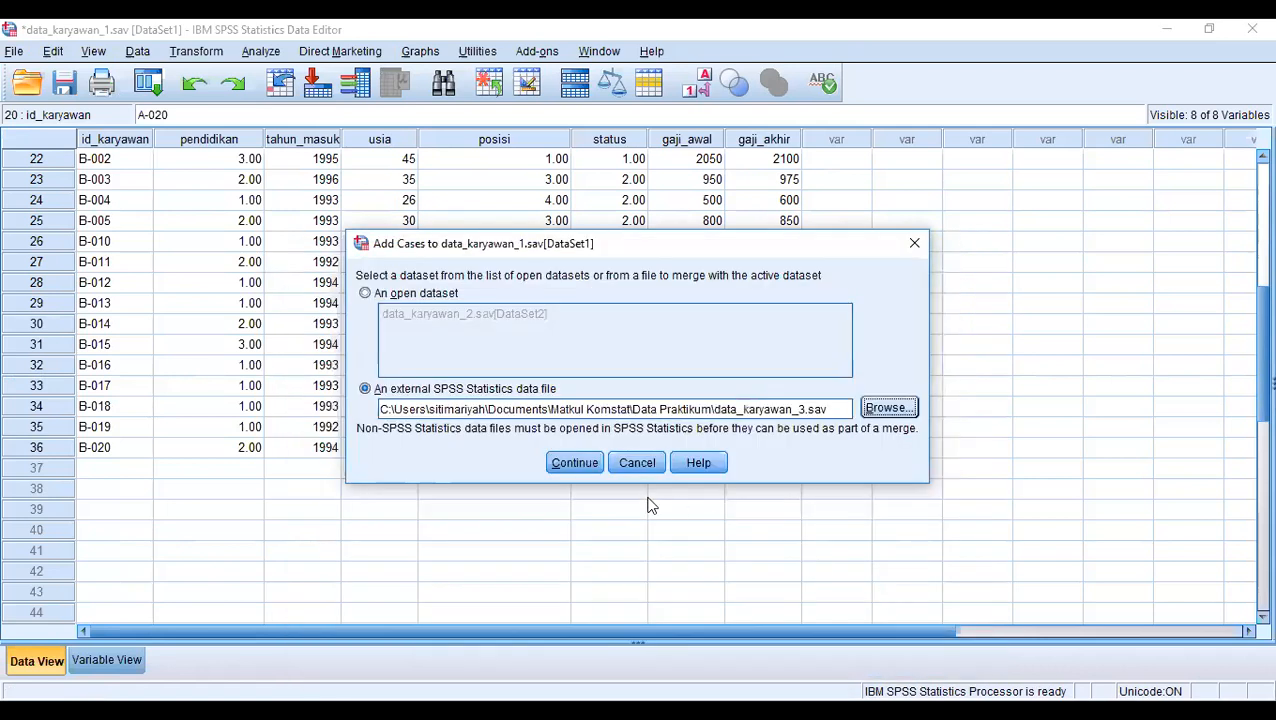
pyautogui.click(586, 469)
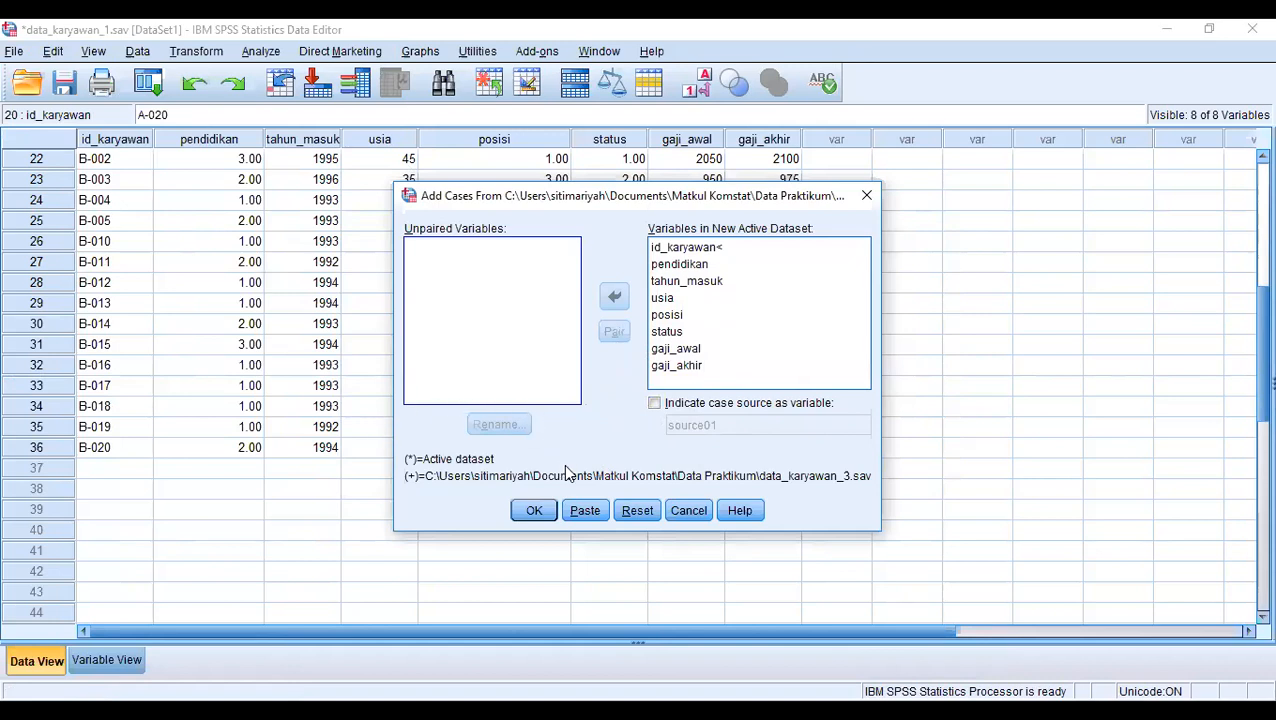
pyautogui.click(531, 512)
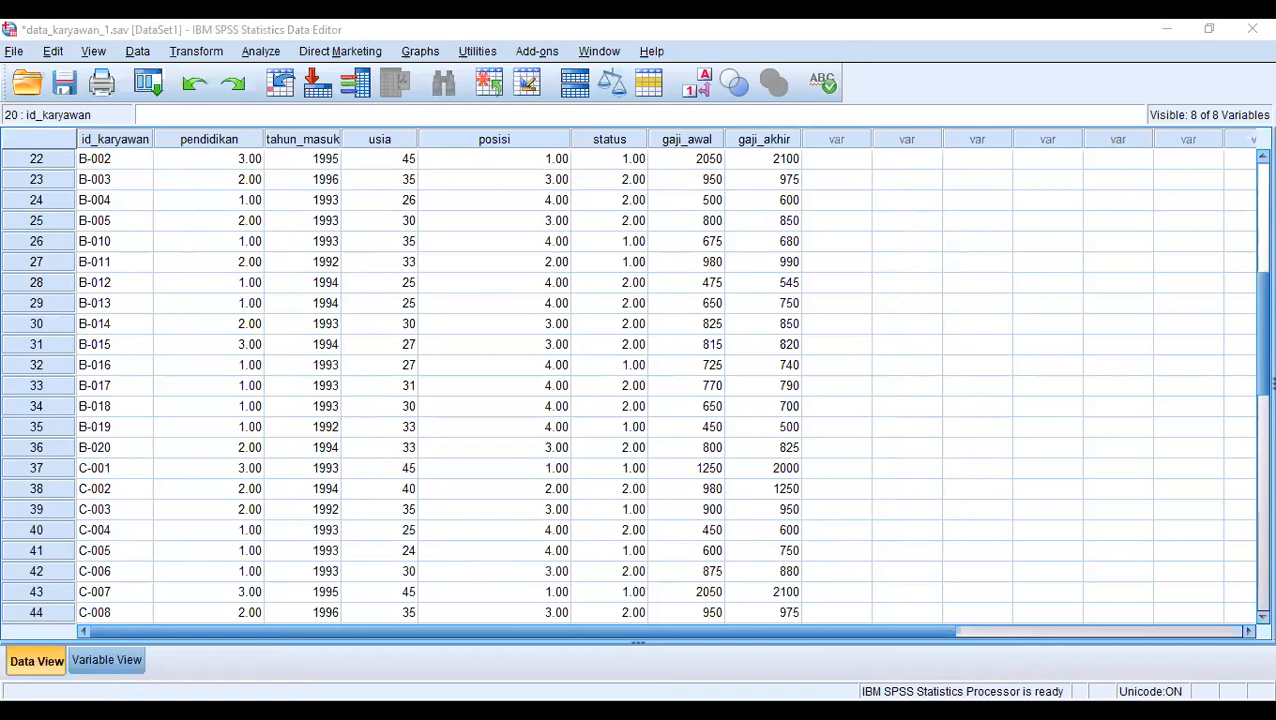
# - Check the merged rows for the added C cases and return to the first case
pyautogui.scroll(-4, 210, 600)
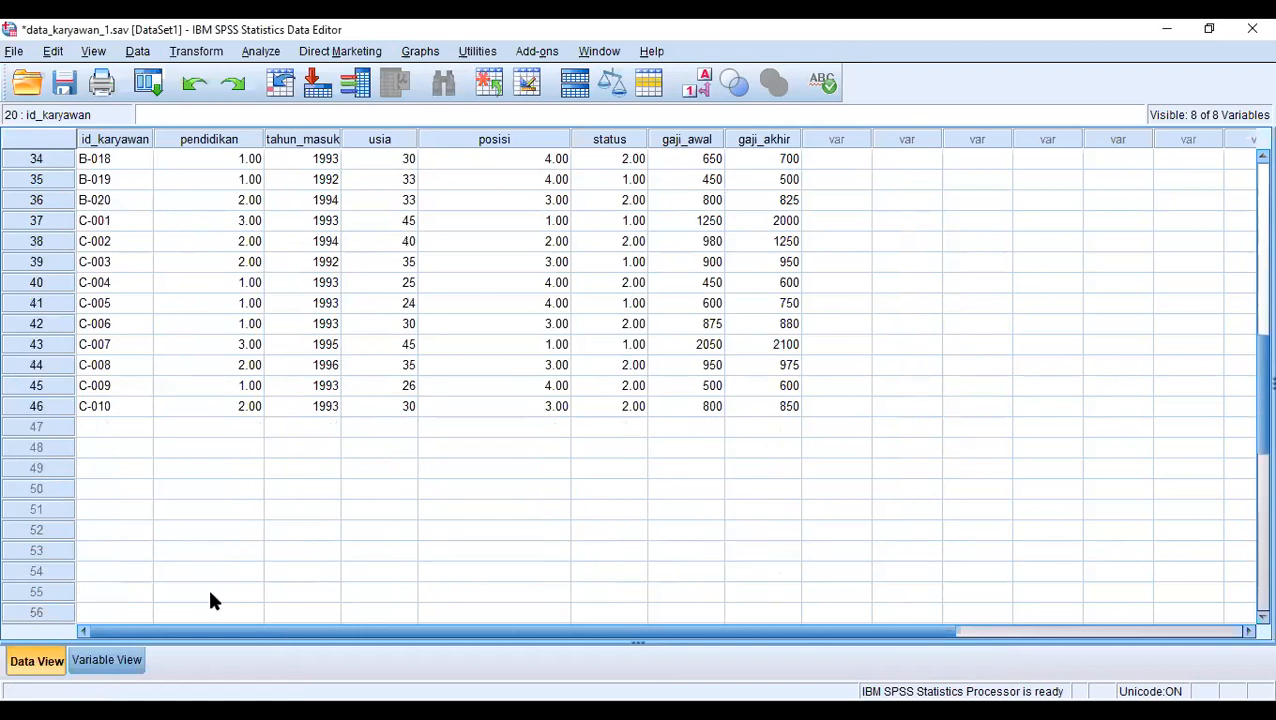
pyautogui.scroll(8, 210, 600)
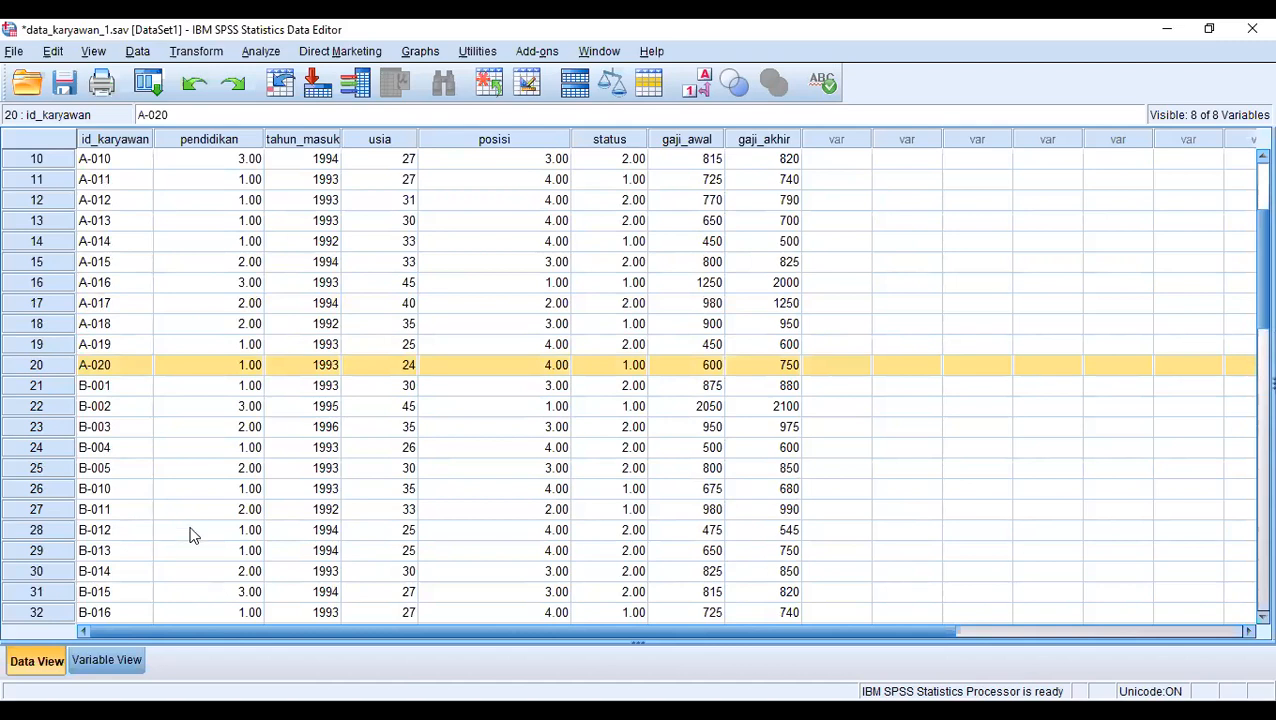
pyautogui.scroll(-6, 191, 527)
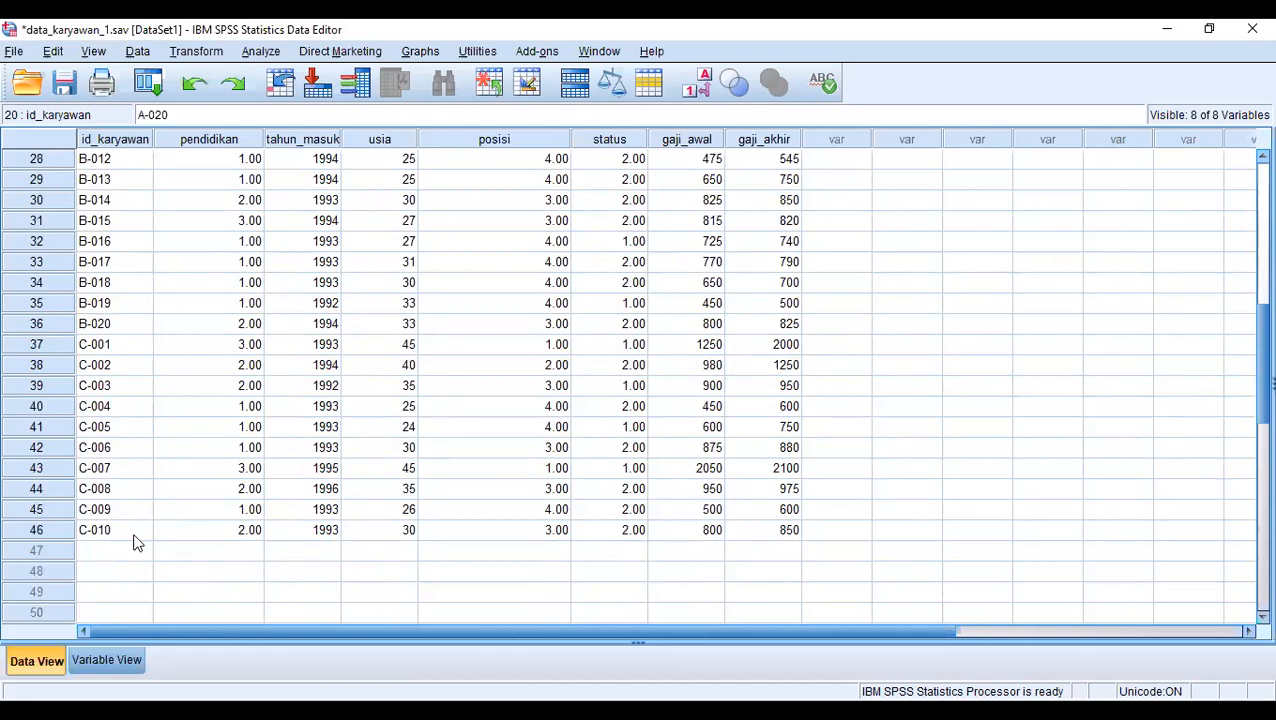
pyautogui.scroll(6, 138, 543)
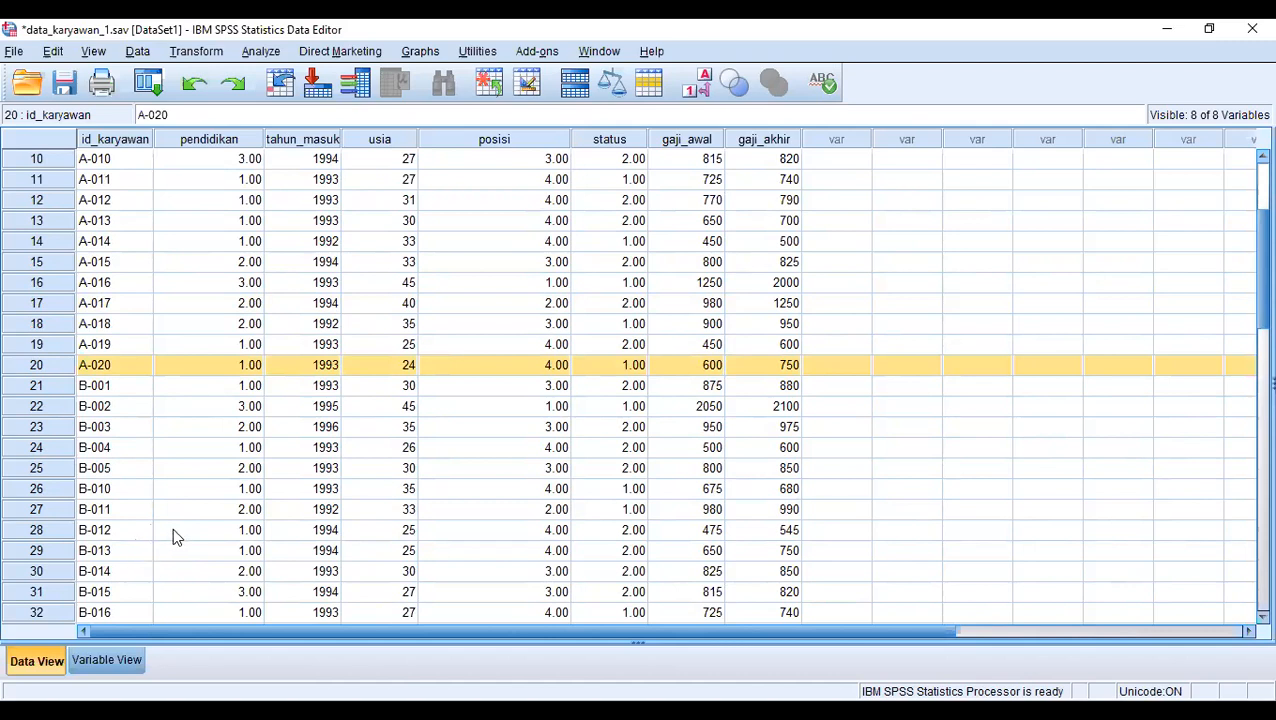
pyautogui.scroll(3, 169, 545)
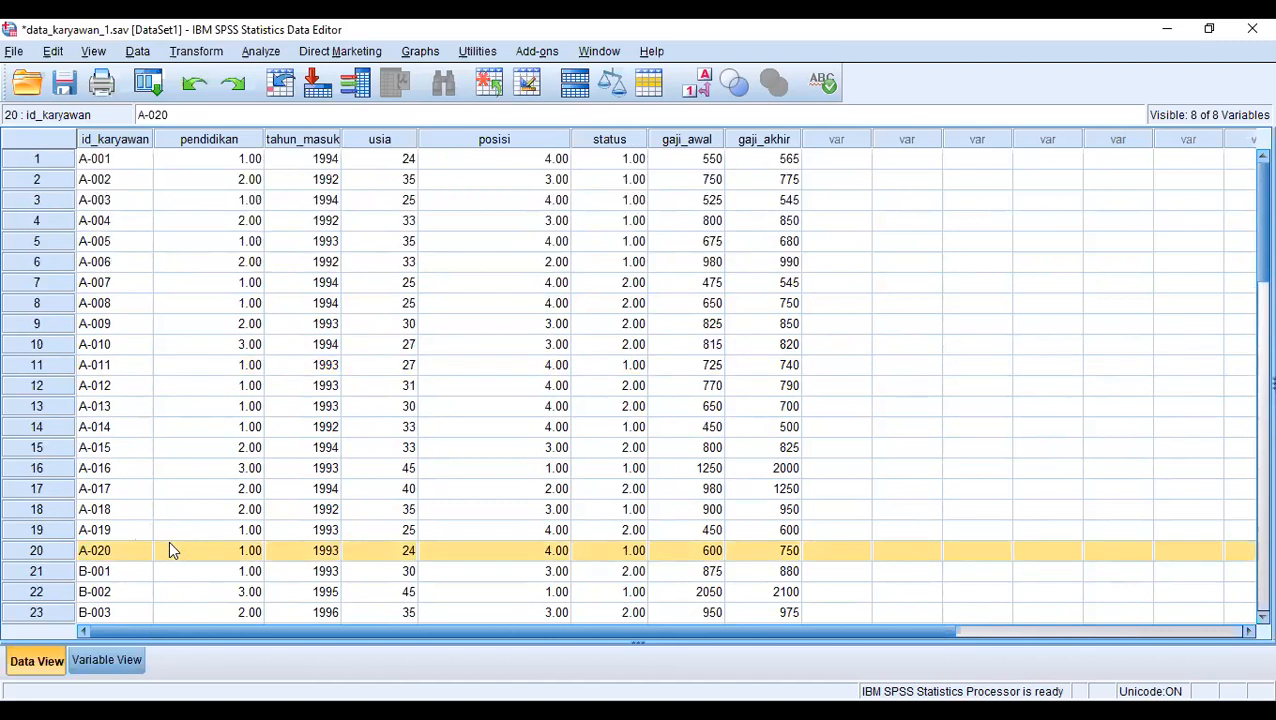
# - Create a new empty dataset
pyautogui.click(15, 52)
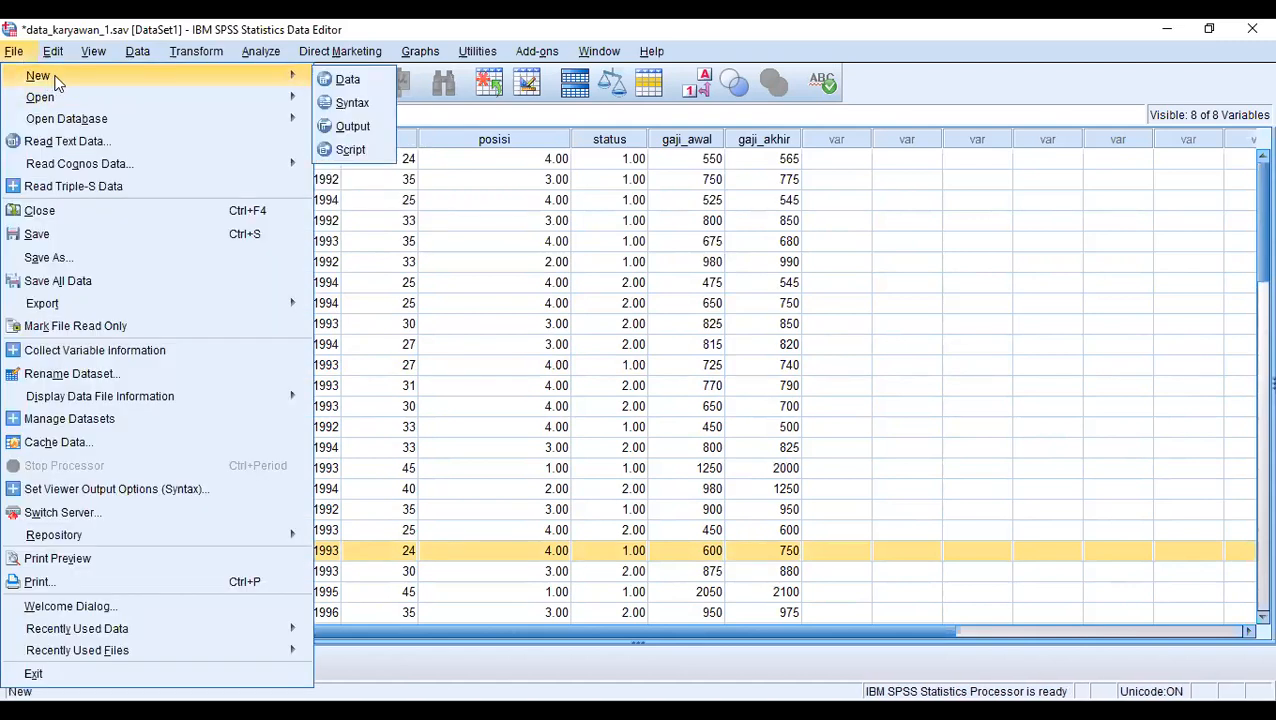
pyautogui.moveTo(285, 76)
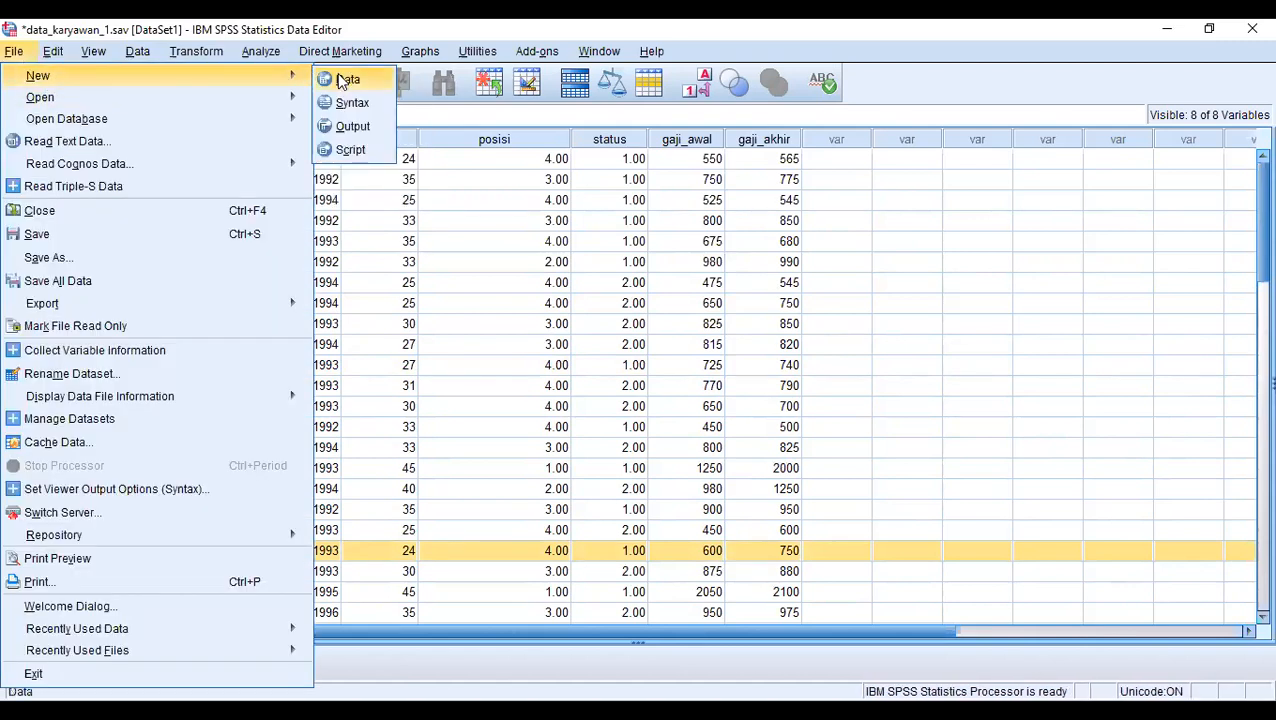
pyautogui.click(341, 80)
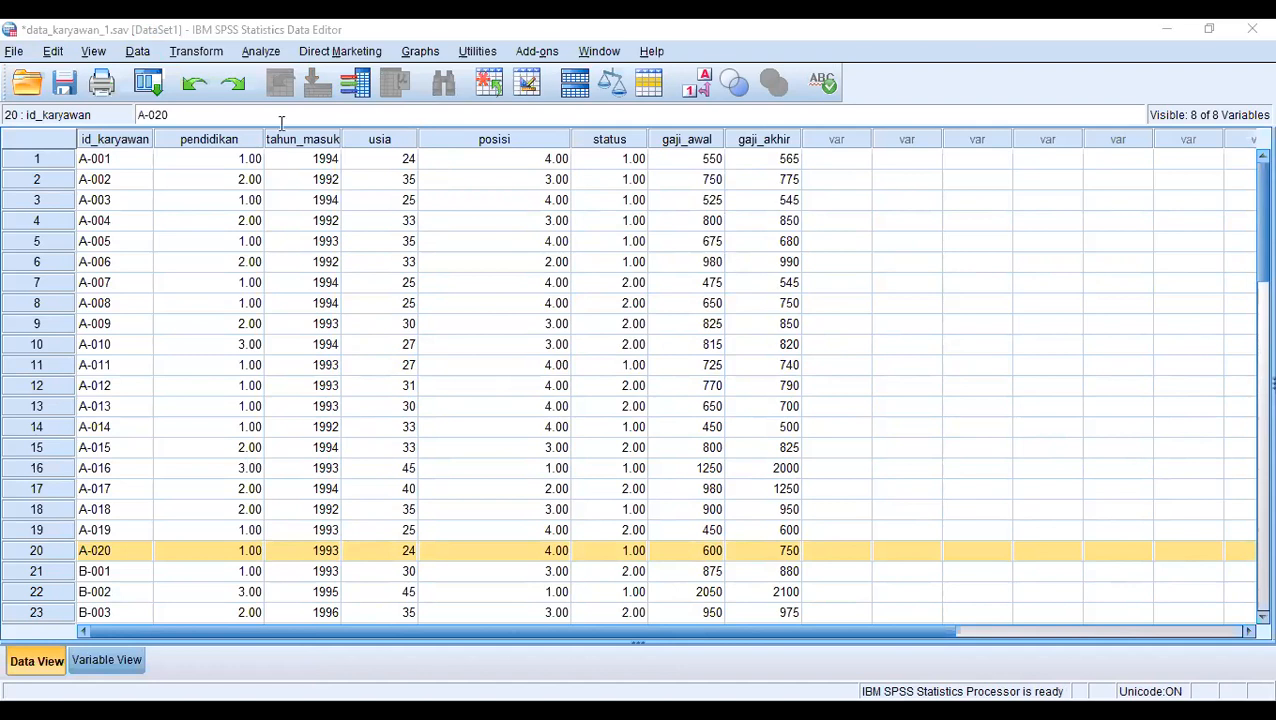
# - Select the data columns from posisi through gaji_akhir in data_karyawan_1.sav
pyautogui.click(496, 140)
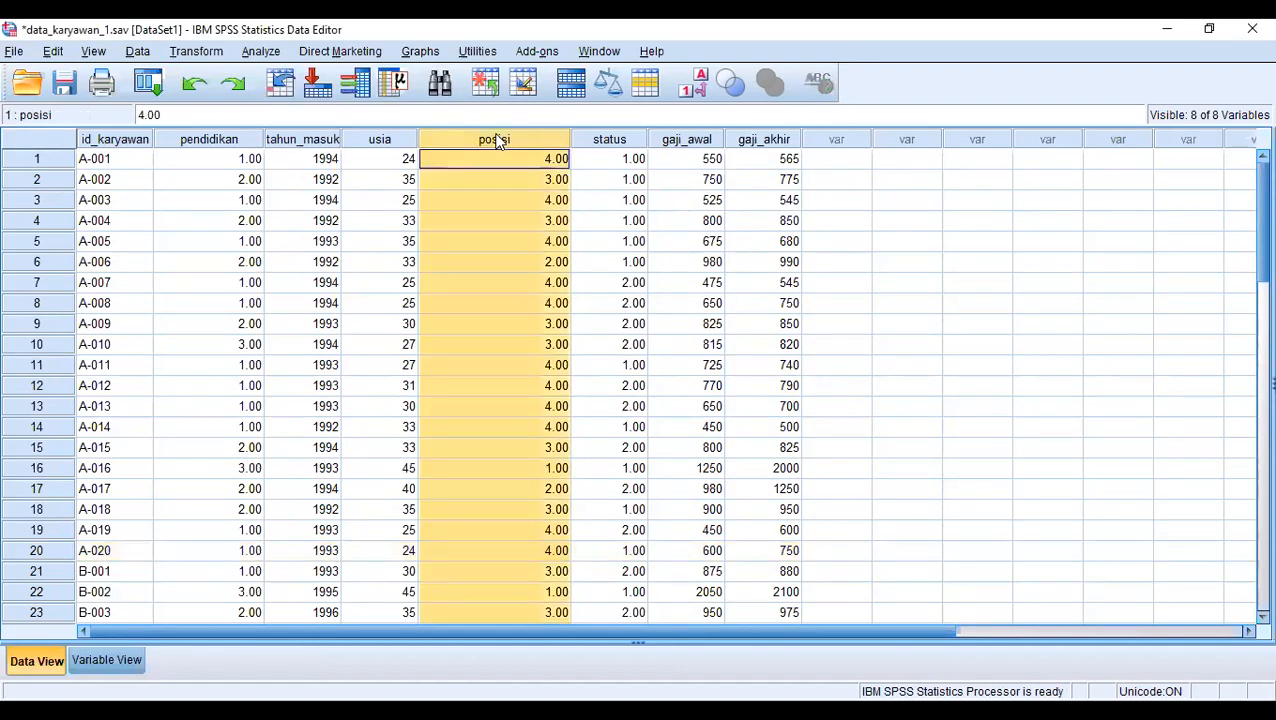
pyautogui.hotkey('shift', 'Right')
pyautogui.hotkey('shift', 'Right')
pyautogui.hotkey('shift', 'Right')
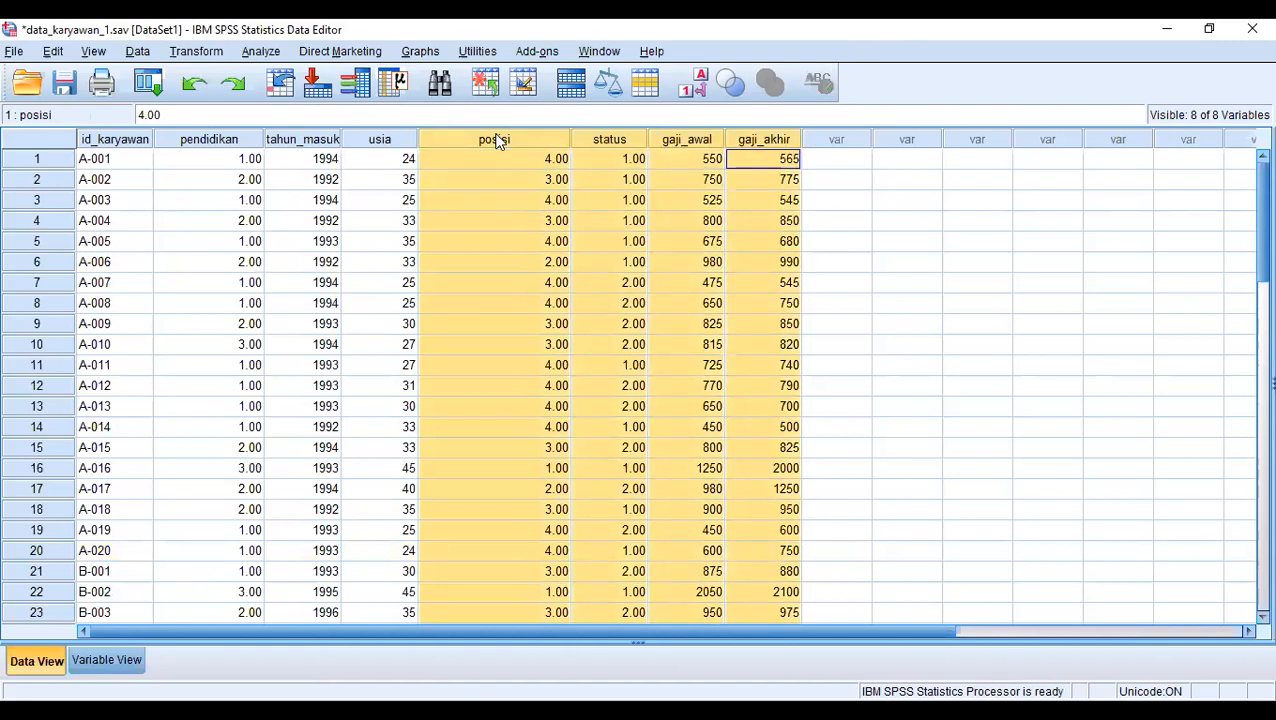
pyautogui.press('Delete')
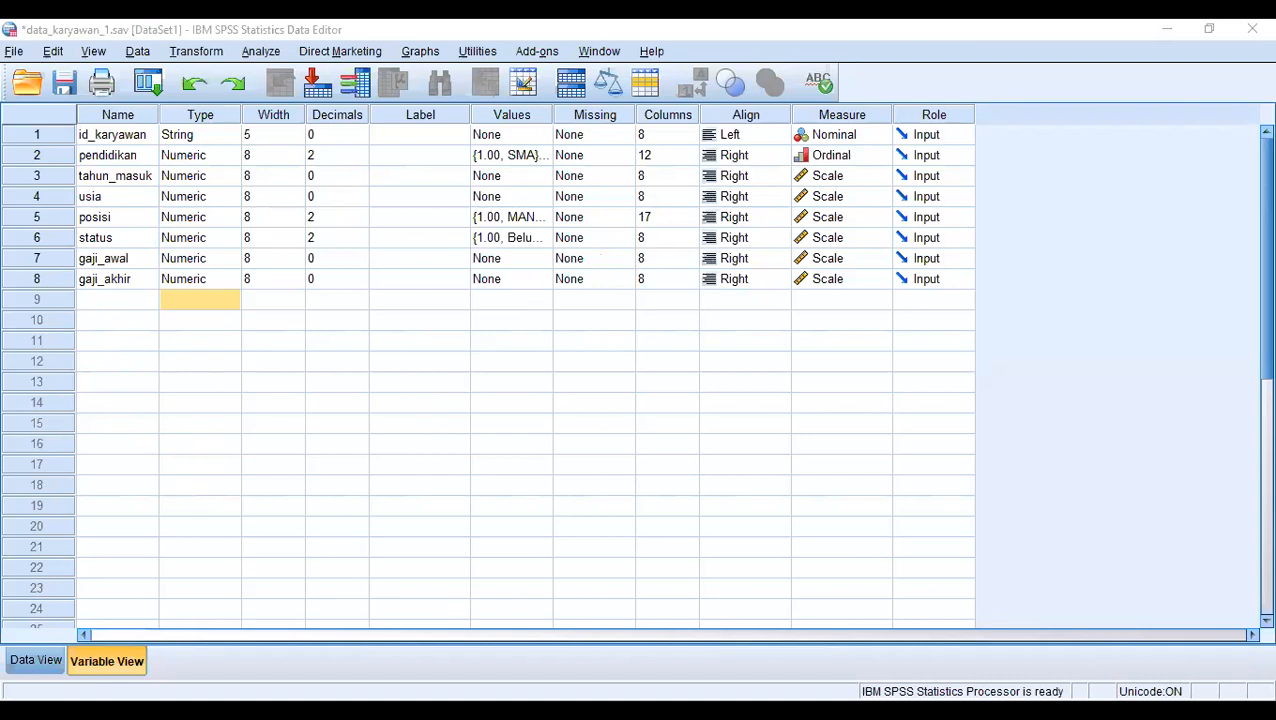
# - Create another new empty dataset and select the id_karyawan variable definition in data_karyawan_1.sav
pyautogui.click(14, 51)
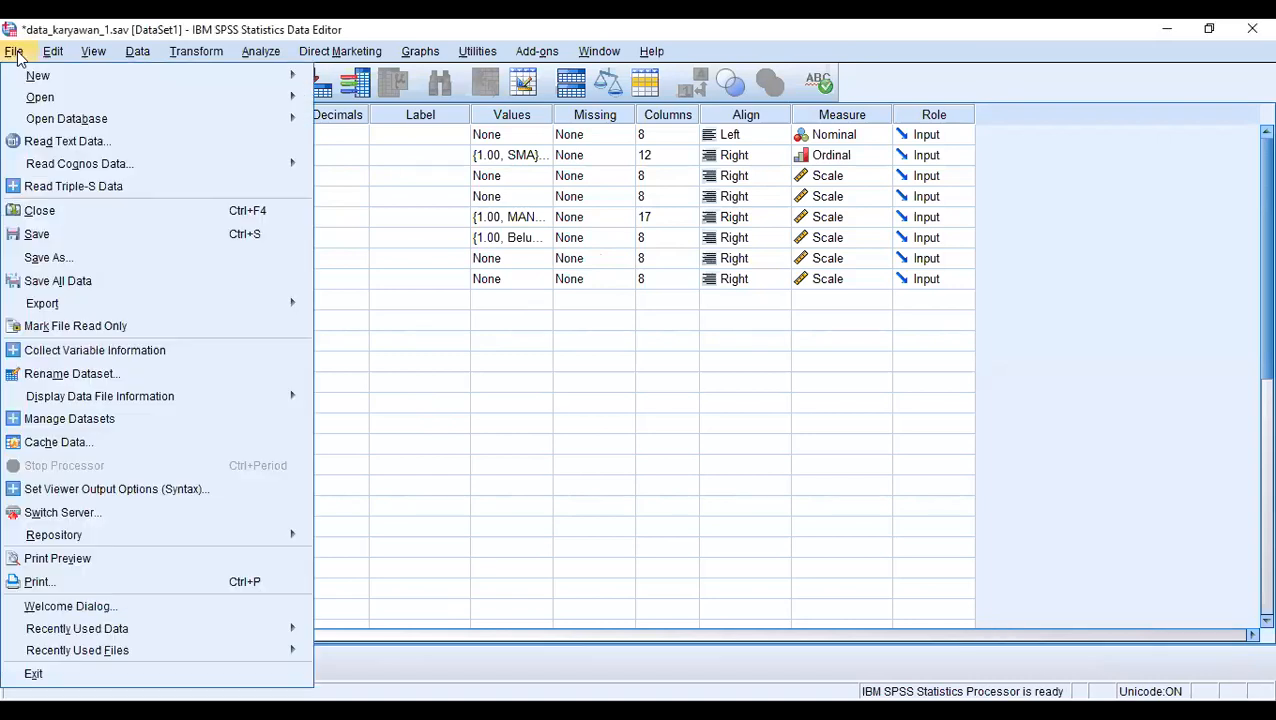
pyautogui.moveTo(260, 76)
pyautogui.click(322, 80)
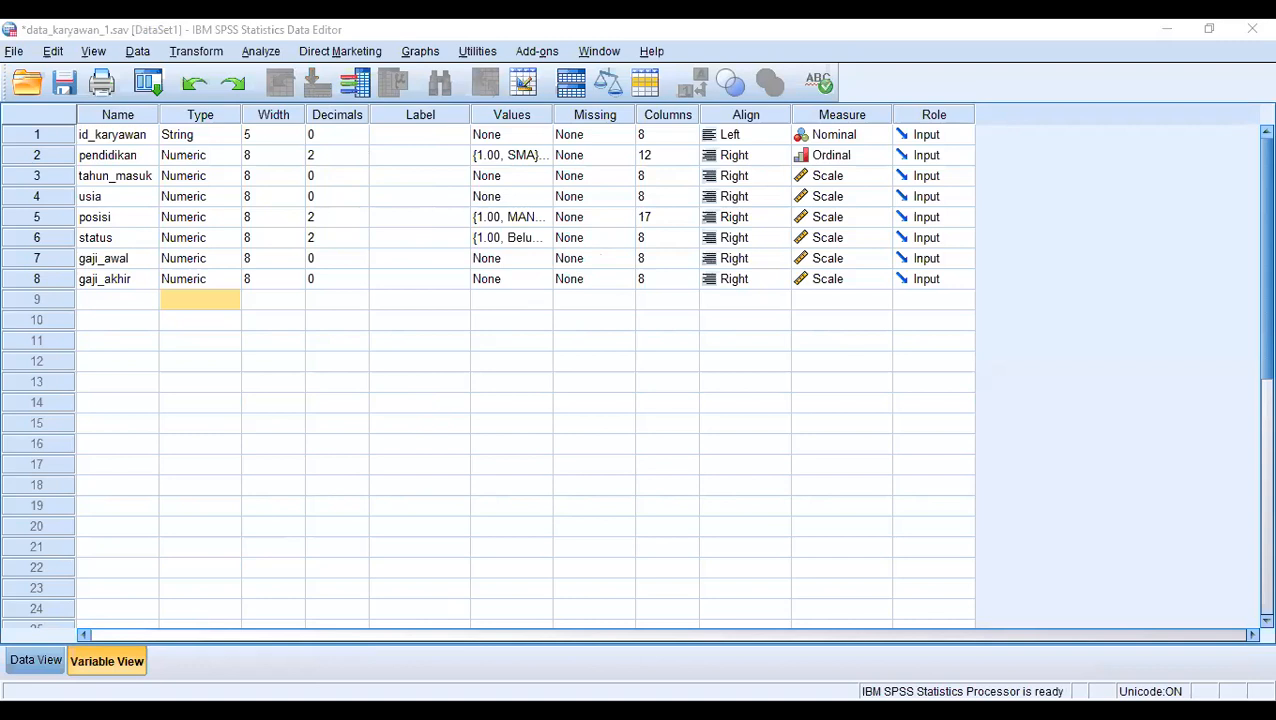
pyautogui.click(38, 135)
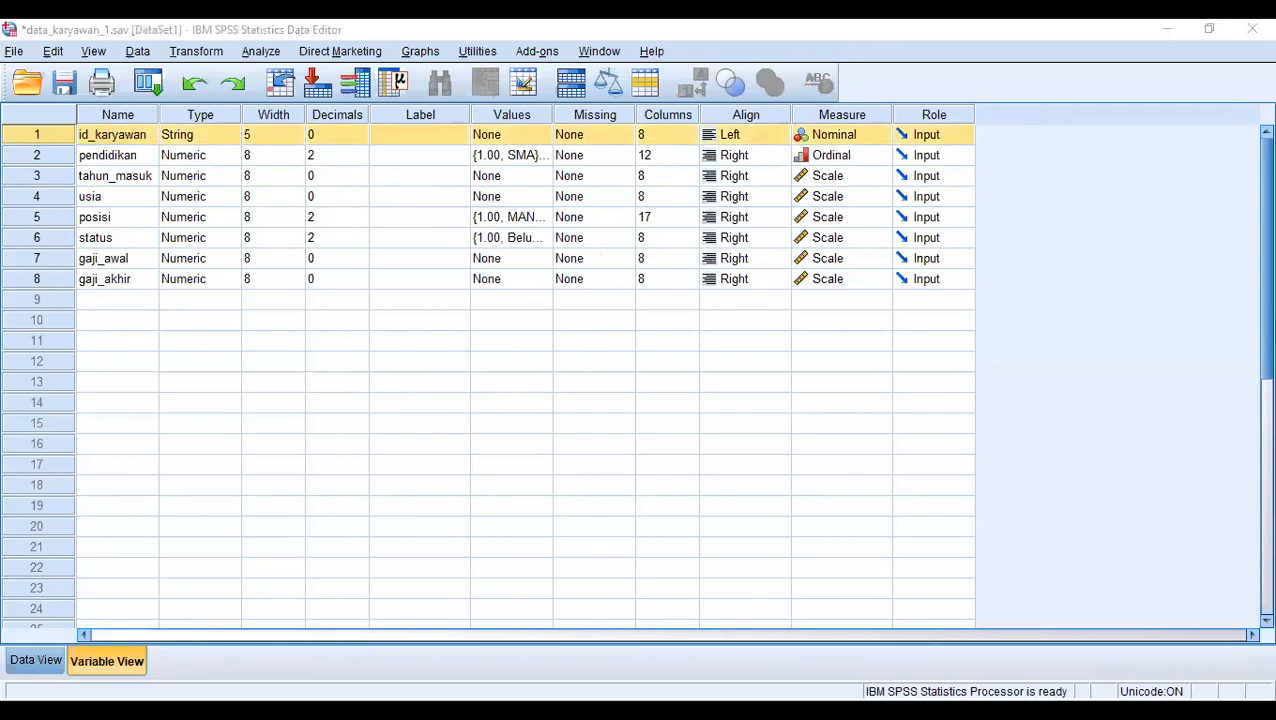
pyautogui.press('n')
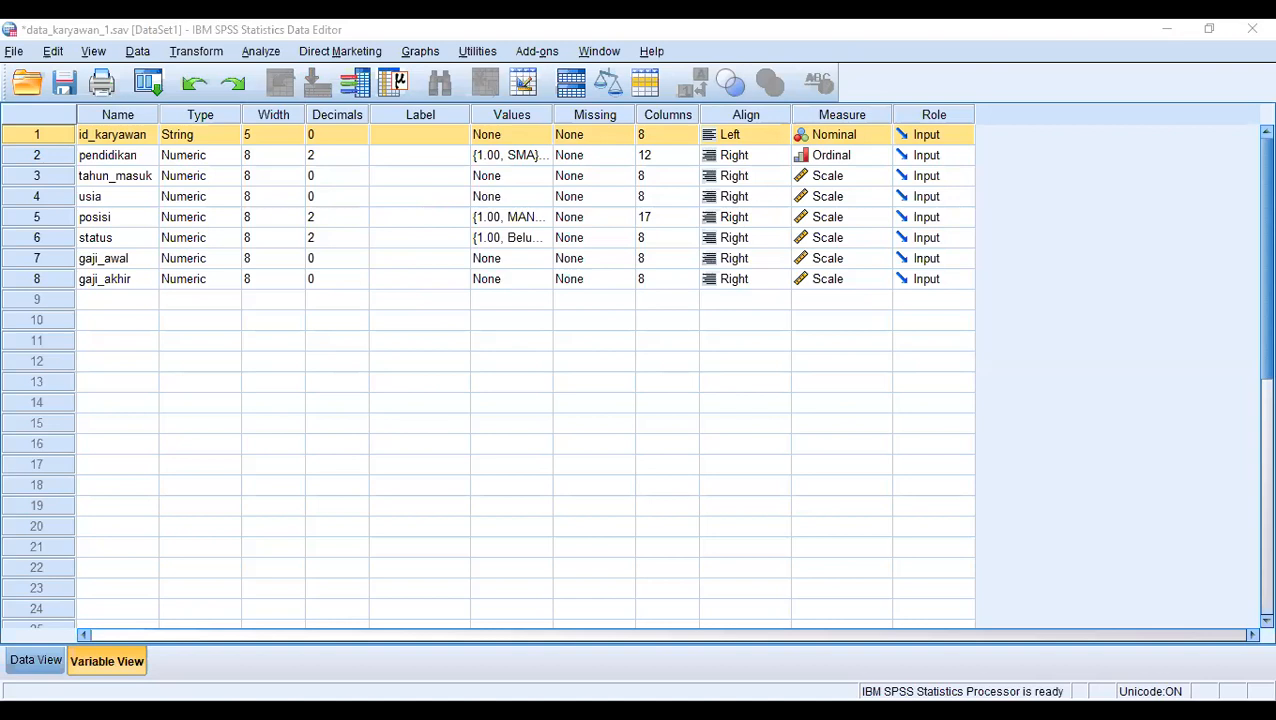
# - Copy the variable definitions of status, gaji_awal and gaji_akhir from data_karyawan_1.sav
pyautogui.click(43, 237)
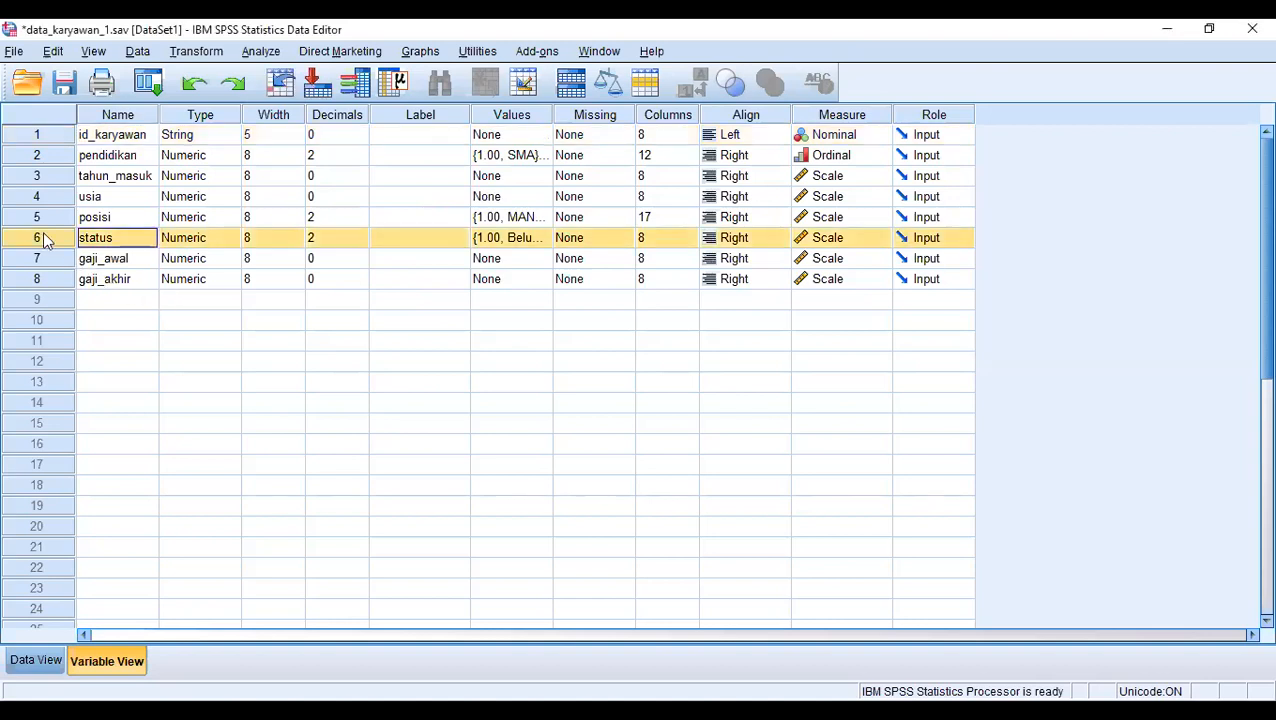
pyautogui.hotkey('shift', 'Down')
pyautogui.hotkey('shift', 'Down')
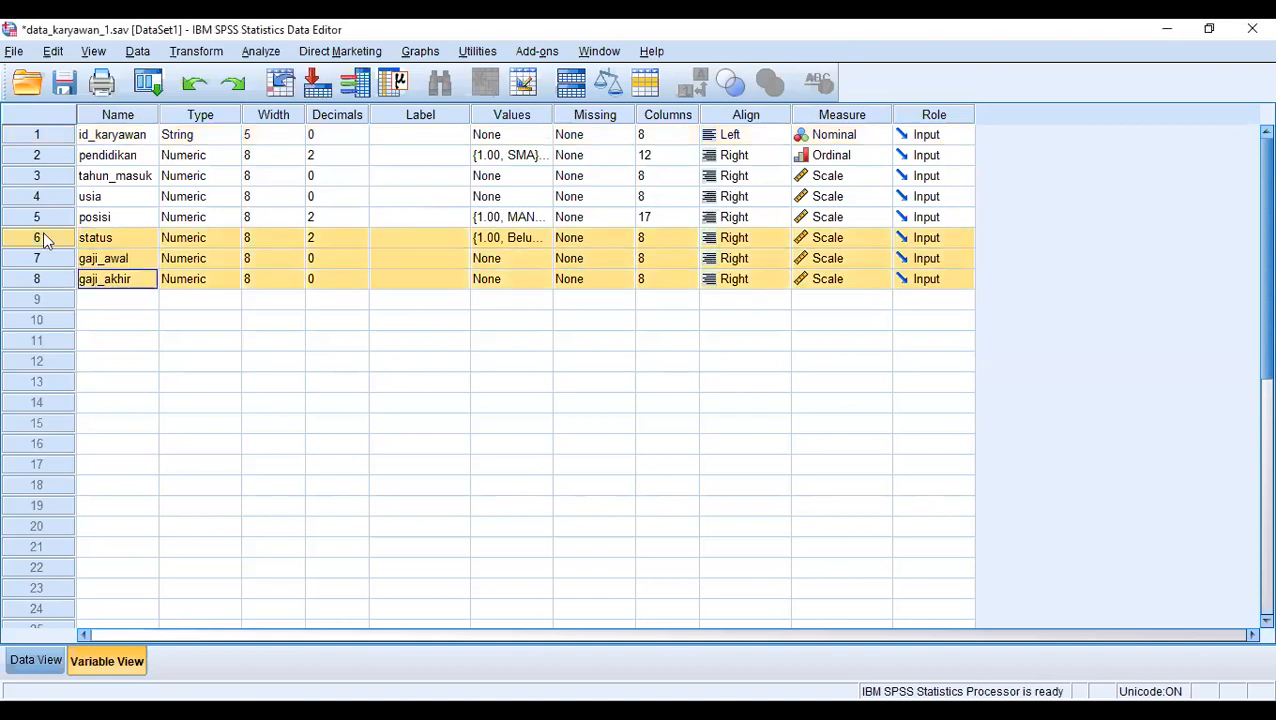
pyautogui.rightClick(146, 249)
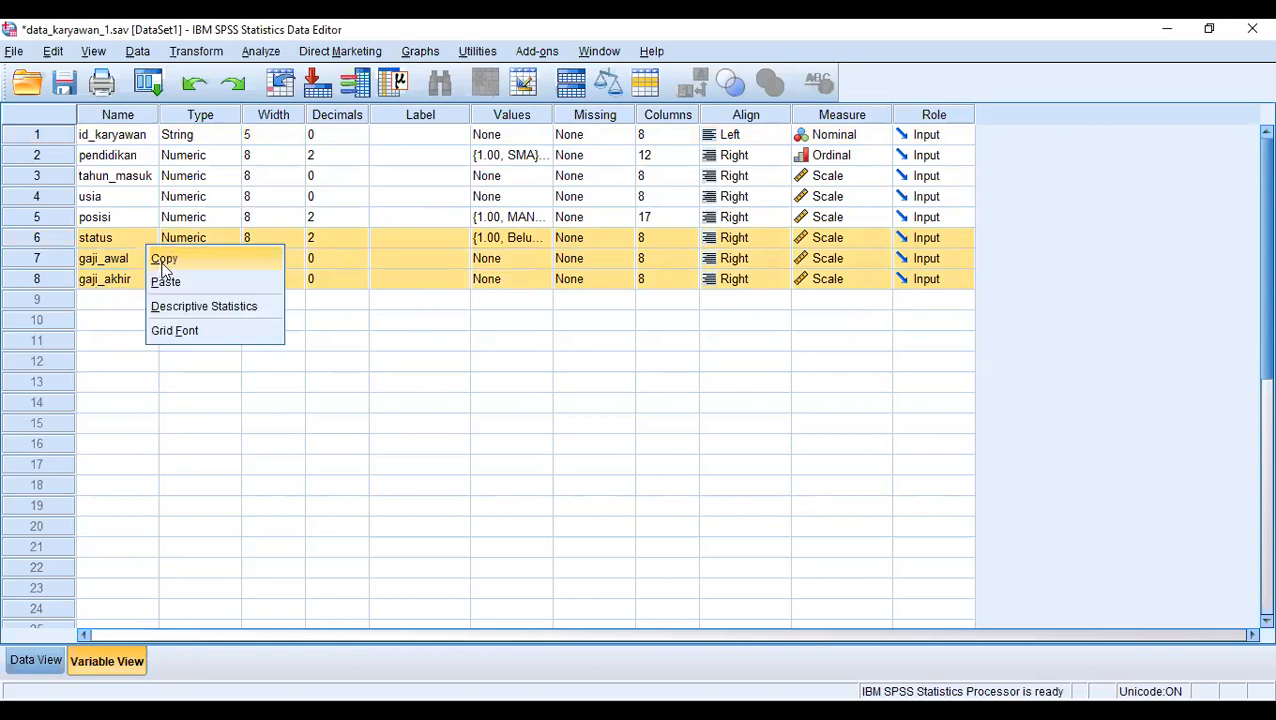
pyautogui.click(216, 263)
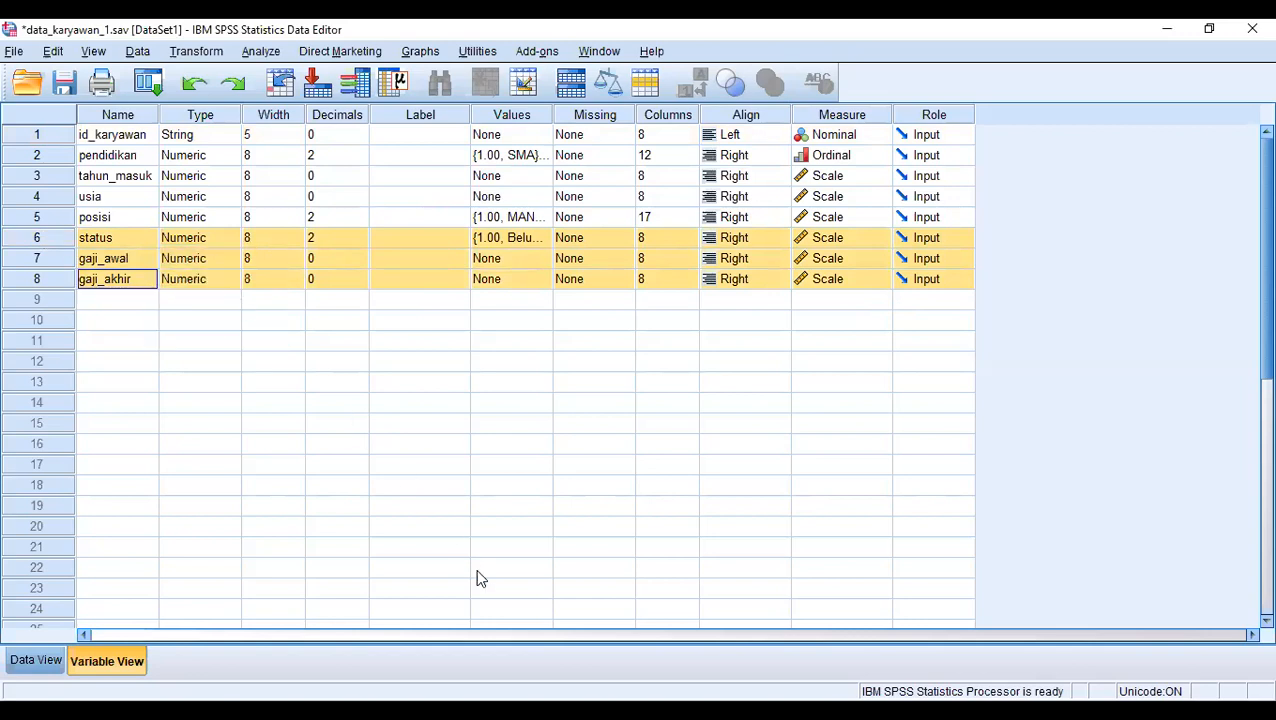
# - Copy the gaji_awal and gaji_akhir variable definitions from data_karyawan_1.sav one at a time into the new dataset
pyautogui.hotkey('alt', 'Tab')
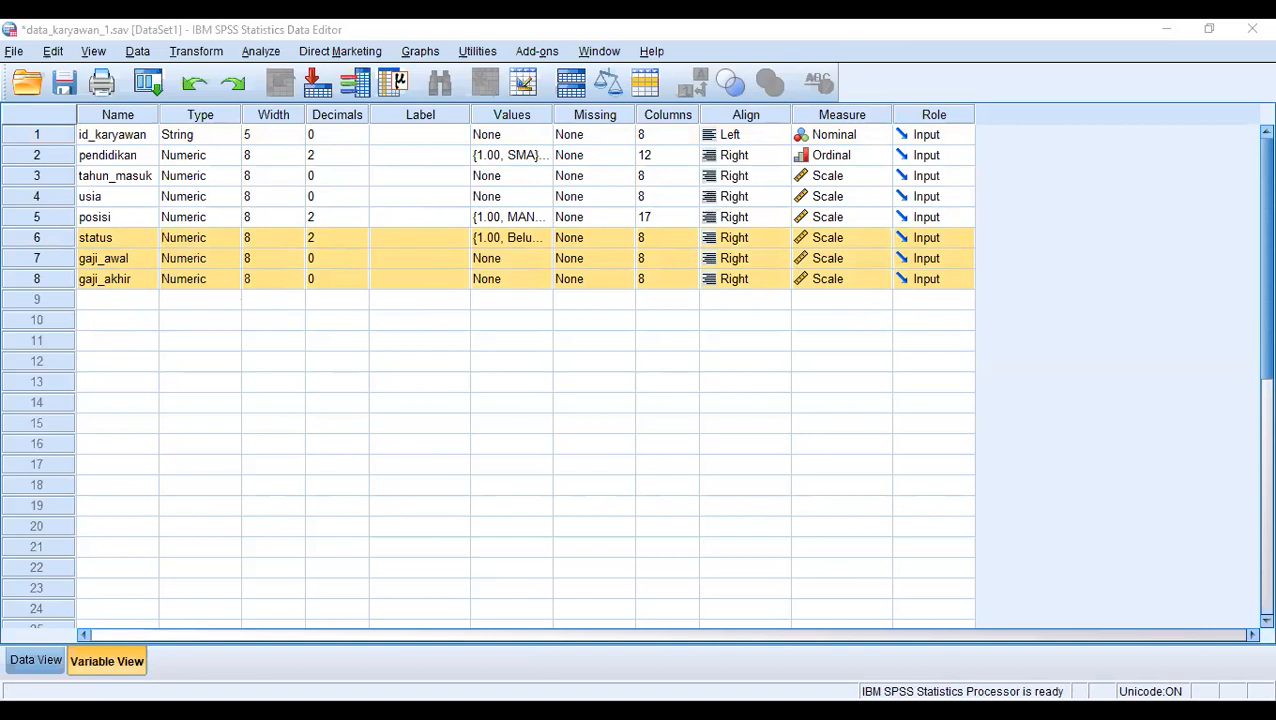
pyautogui.click(273, 422)
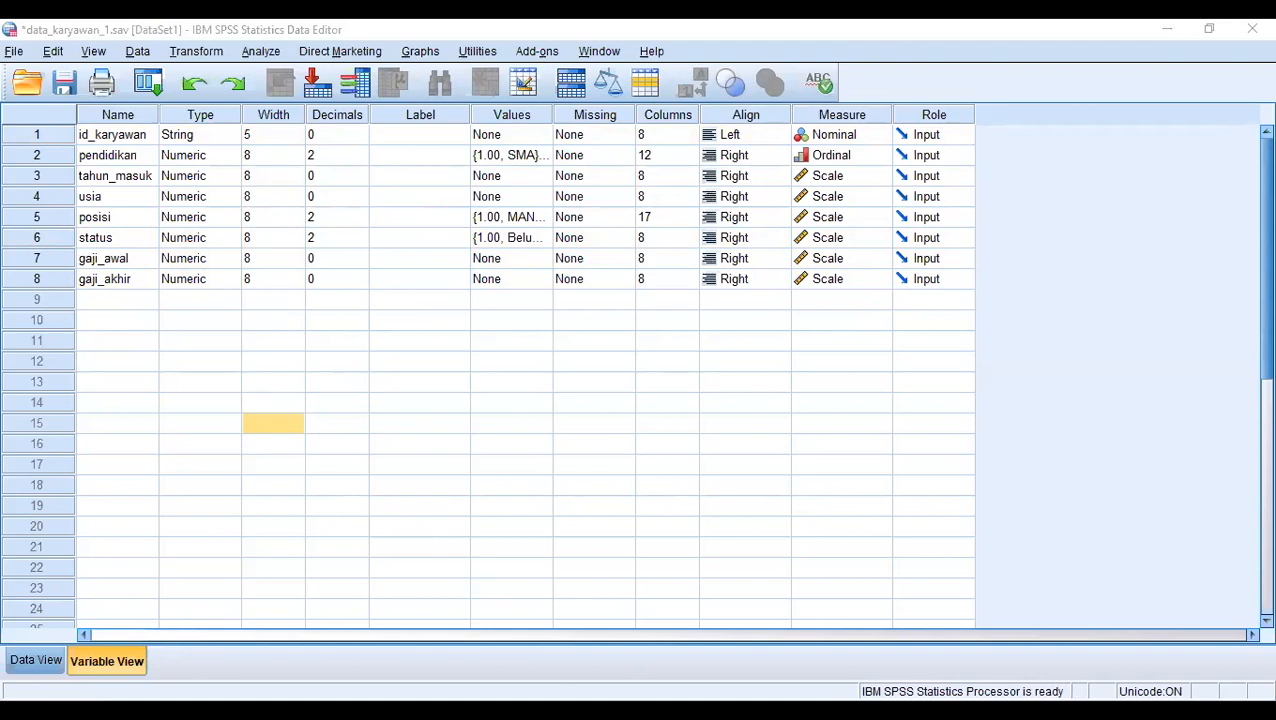
pyautogui.click(72, 259)
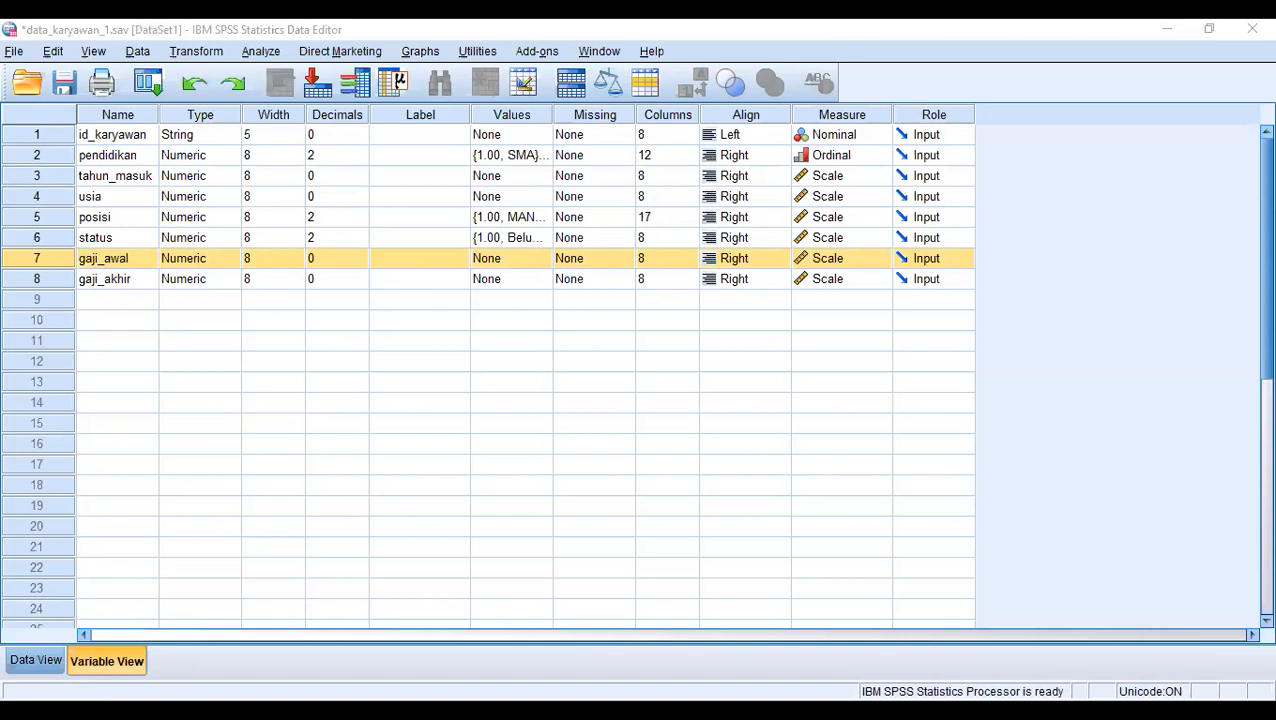
pyautogui.click(121, 286)
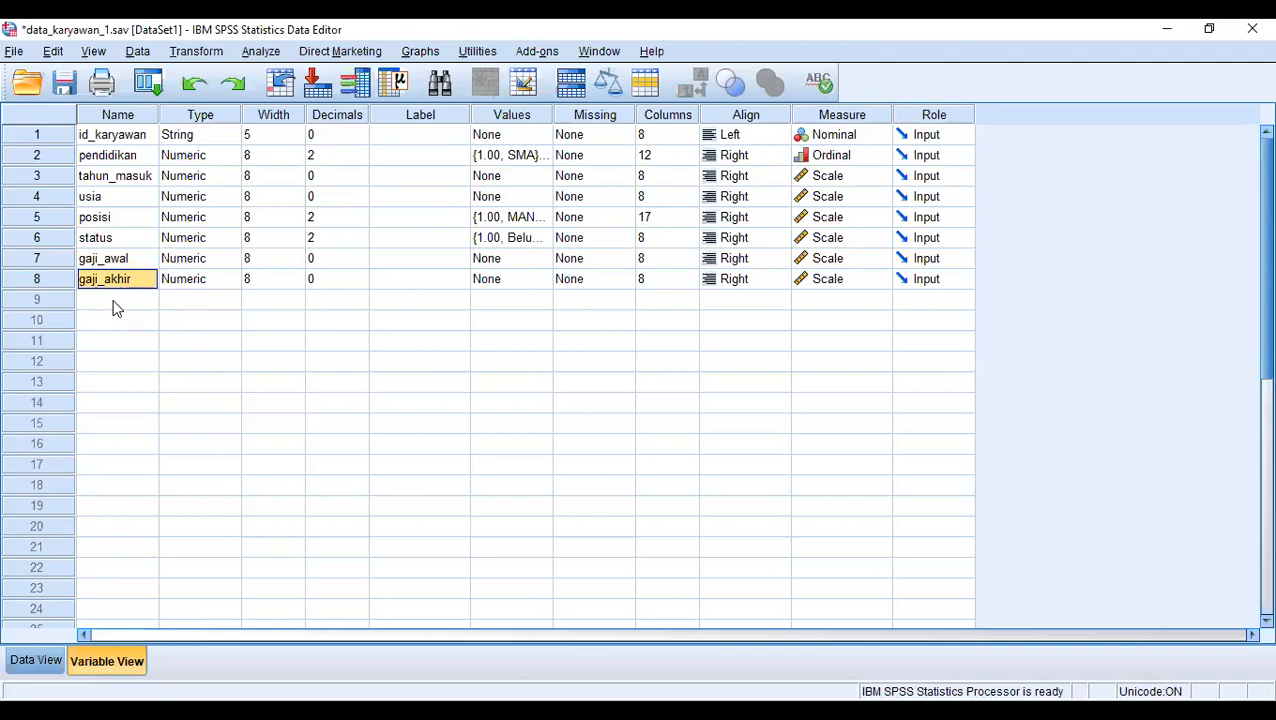
pyautogui.click(56, 282)
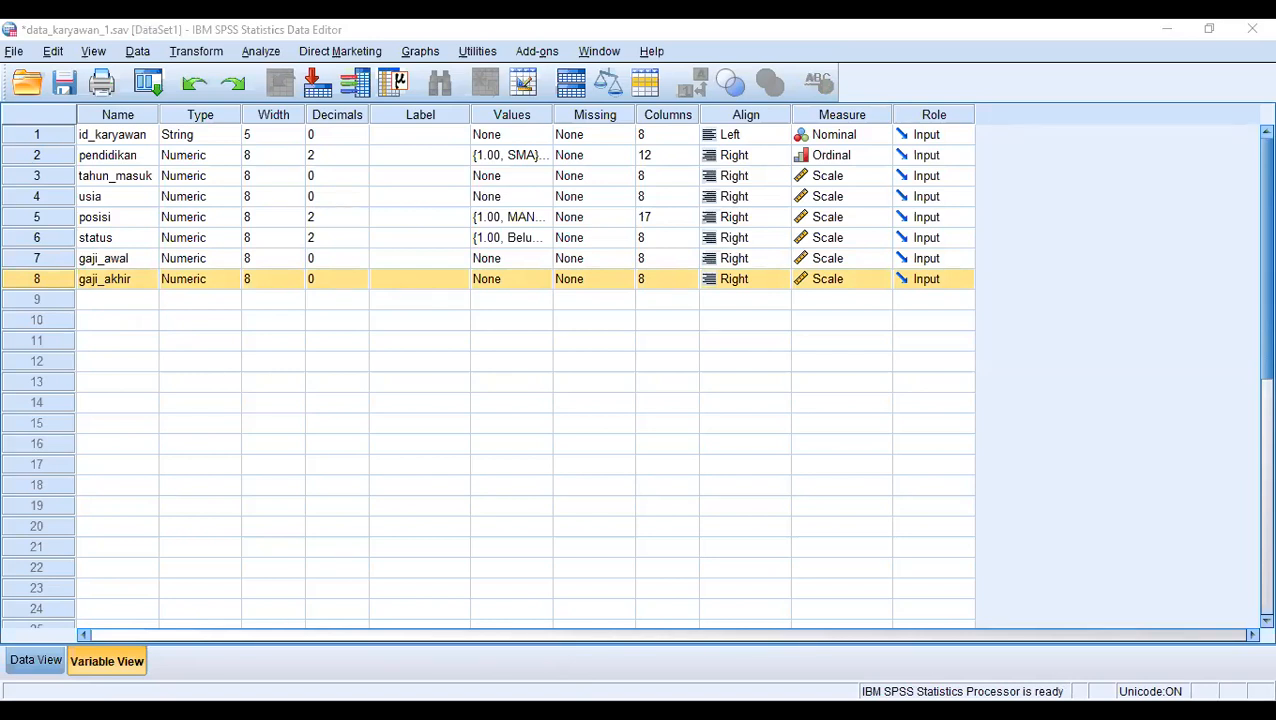
pyautogui.press('Escape')
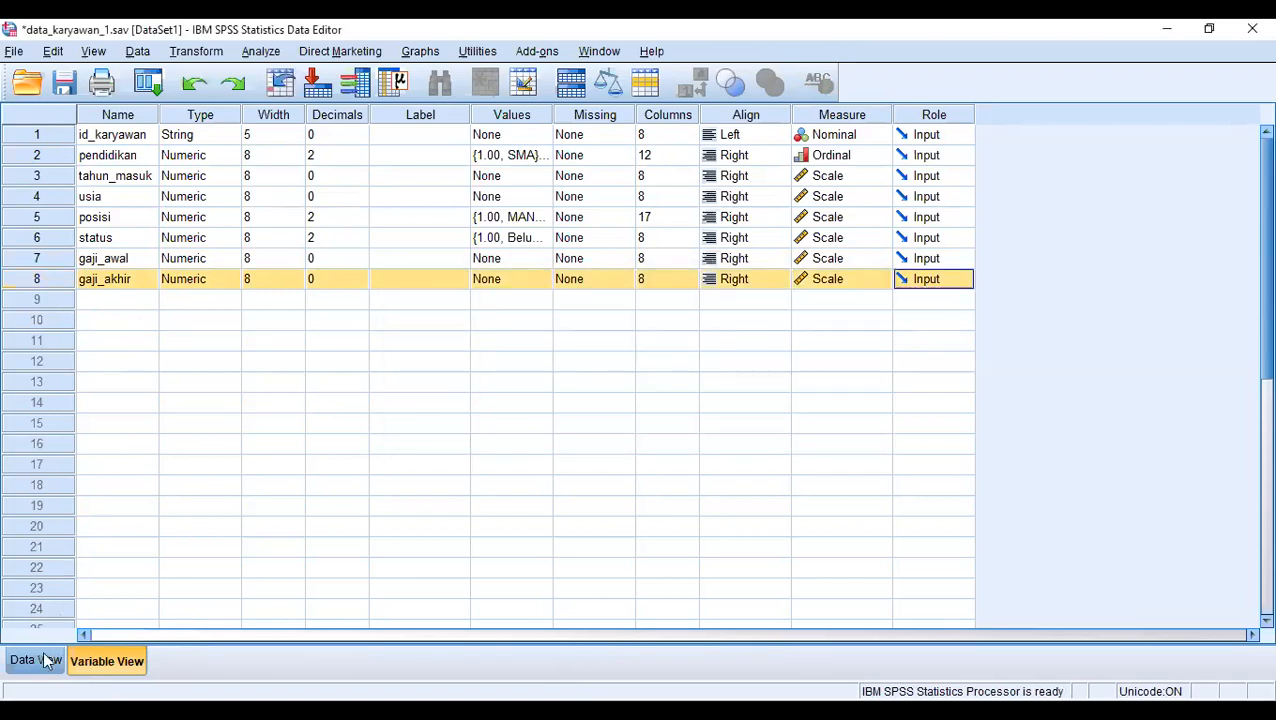
# - Try to copy the whole id_karyawan data column from data_karyawan_1.sav into the new dataset
pyautogui.click(45, 660)
pyautogui.click(131, 158)
pyautogui.click(131, 141)
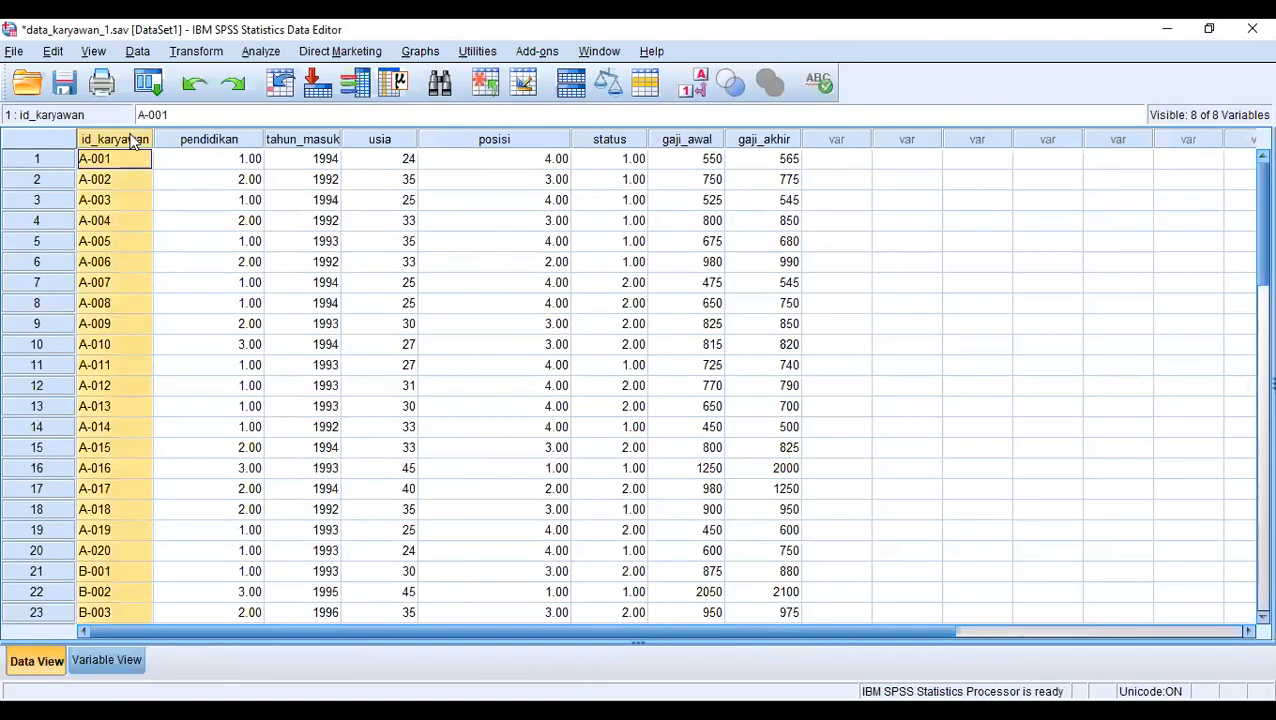
pyautogui.click(600, 710)
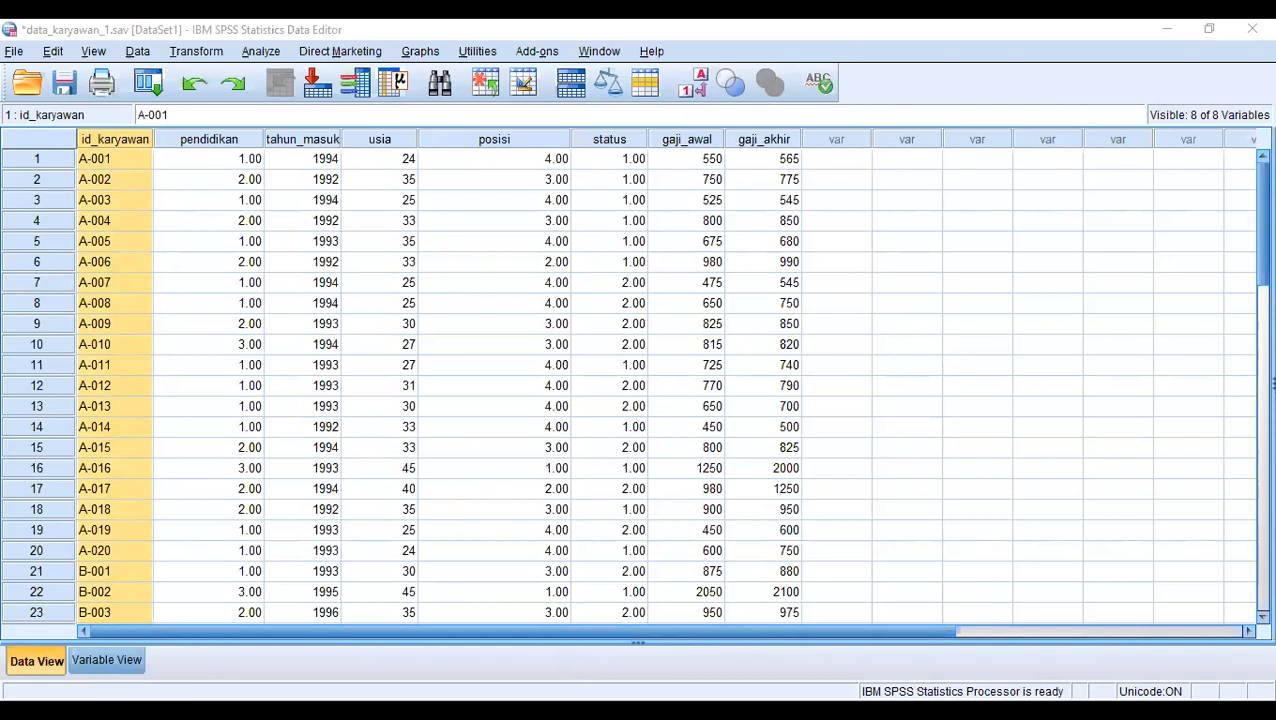
pyautogui.hotkey('alt', 'Tab')
# - Copy only the id_karyawan values of cases 1 to 46, A-001 through C-010, into the new dataset
pyautogui.click(112, 161)
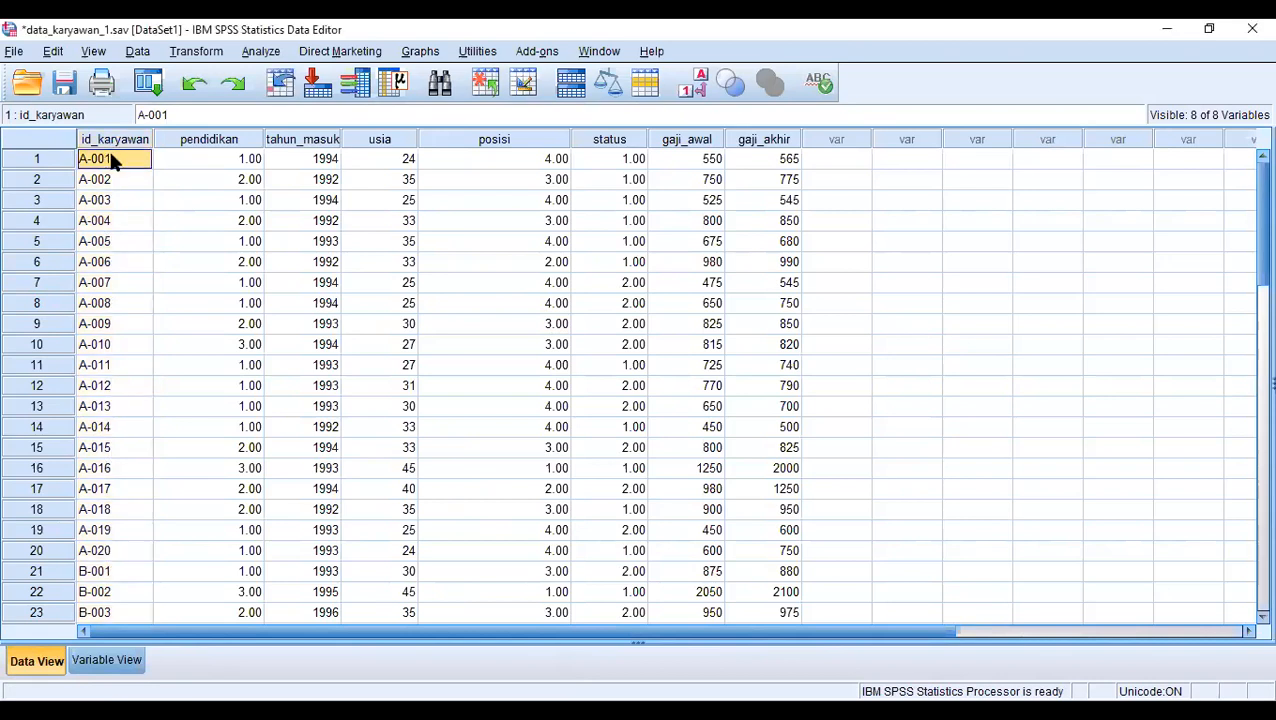
pyautogui.hotkey('shift', 'Down')
pyautogui.hotkey('shift', 'Down')
pyautogui.hotkey('shift', 'Down')
pyautogui.hotkey('shift', 'Down')
pyautogui.hotkey('shift', 'Down')
pyautogui.hotkey('shift', 'Down')
pyautogui.hotkey('shift', 'Down')
pyautogui.hotkey('shift', 'Down')
pyautogui.hotkey('shift', 'Down')
pyautogui.hotkey('shift', 'Down')
pyautogui.hotkey('shift', 'Down')
pyautogui.hotkey('shift', 'Down')
pyautogui.hotkey('shift', 'Down')
pyautogui.hotkey('shift', 'Down')
pyautogui.hotkey('shift', 'Down')
pyautogui.hotkey('shift', 'Down')
pyautogui.hotkey('shift', 'Down')
pyautogui.hotkey('shift', 'Down')
pyautogui.hotkey('shift', 'Down')
pyautogui.hotkey('shift', 'Down')
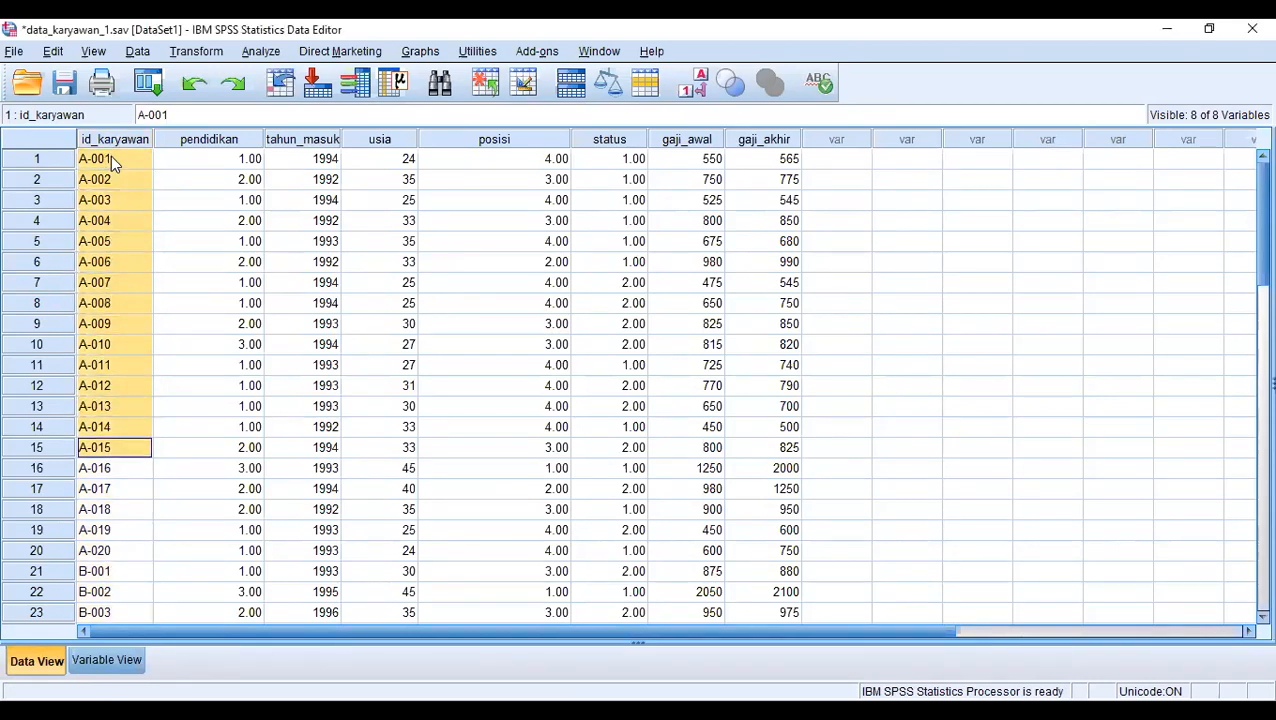
pyautogui.hotkey('shift', 'Down')
pyautogui.hotkey('shift', 'Down')
pyautogui.hotkey('shift', 'Down')
pyautogui.hotkey('shift', 'Down')
pyautogui.hotkey('shift', 'Down')
pyautogui.hotkey('shift', 'Down')
pyautogui.hotkey('shift', 'Down')
pyautogui.hotkey('shift', 'Down')
pyautogui.hotkey('shift', 'Down')
pyautogui.hotkey('shift', 'Down')
pyautogui.hotkey('shift', 'Down')
pyautogui.hotkey('shift', 'Down')
pyautogui.hotkey('shift', 'Down')
pyautogui.hotkey('shift', 'Down')
pyautogui.hotkey('shift', 'Down')
pyautogui.hotkey('shift', 'Down')
pyautogui.hotkey('shift', 'Down')
pyautogui.hotkey('shift', 'Down')
pyautogui.hotkey('shift', 'Down')
pyautogui.hotkey('shift', 'Down')
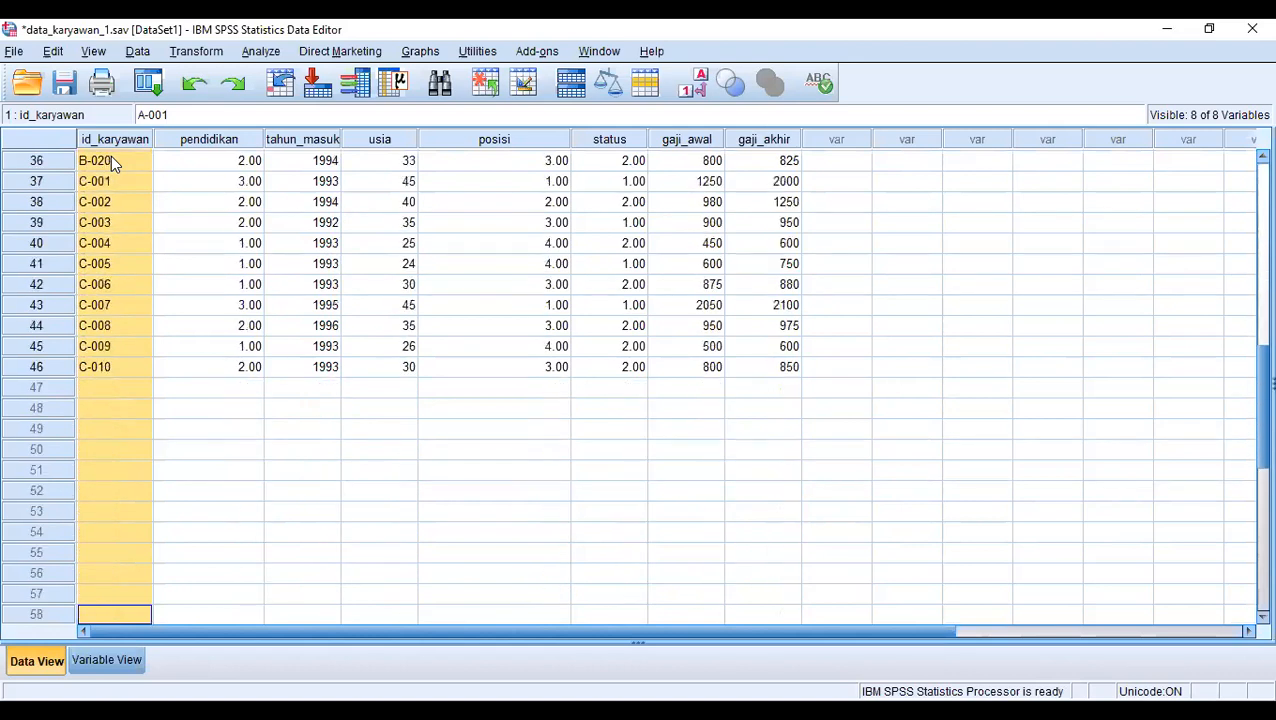
pyautogui.hotkey('shift', 'Up')
pyautogui.hotkey('shift', 'Up')
pyautogui.hotkey('shift', 'Up')
pyautogui.hotkey('shift', 'Up')
pyautogui.hotkey('shift', 'Up')
pyautogui.hotkey('shift', 'Up')
pyautogui.hotkey('shift', 'Up')
pyautogui.hotkey('shift', 'Up')
pyautogui.hotkey('shift', 'Up')
pyautogui.hotkey('shift', 'Up')
pyautogui.hotkey('shift', 'Up')
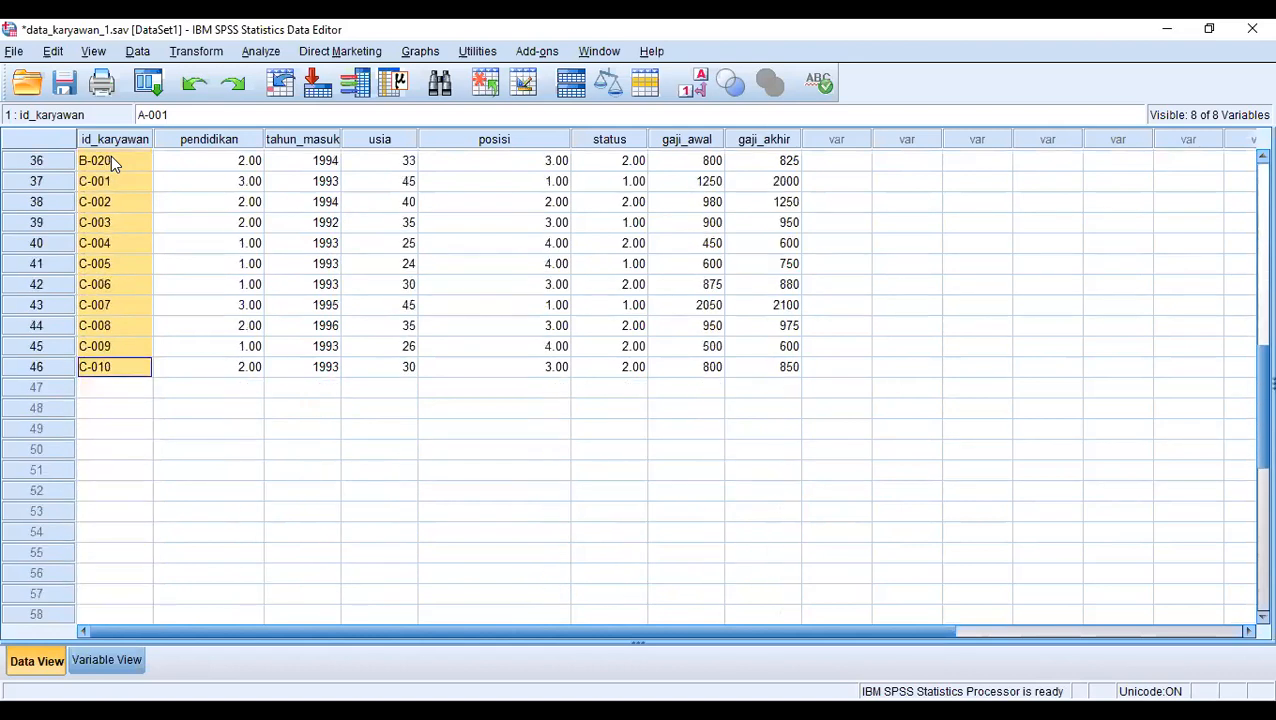
pyautogui.click(744, 710)
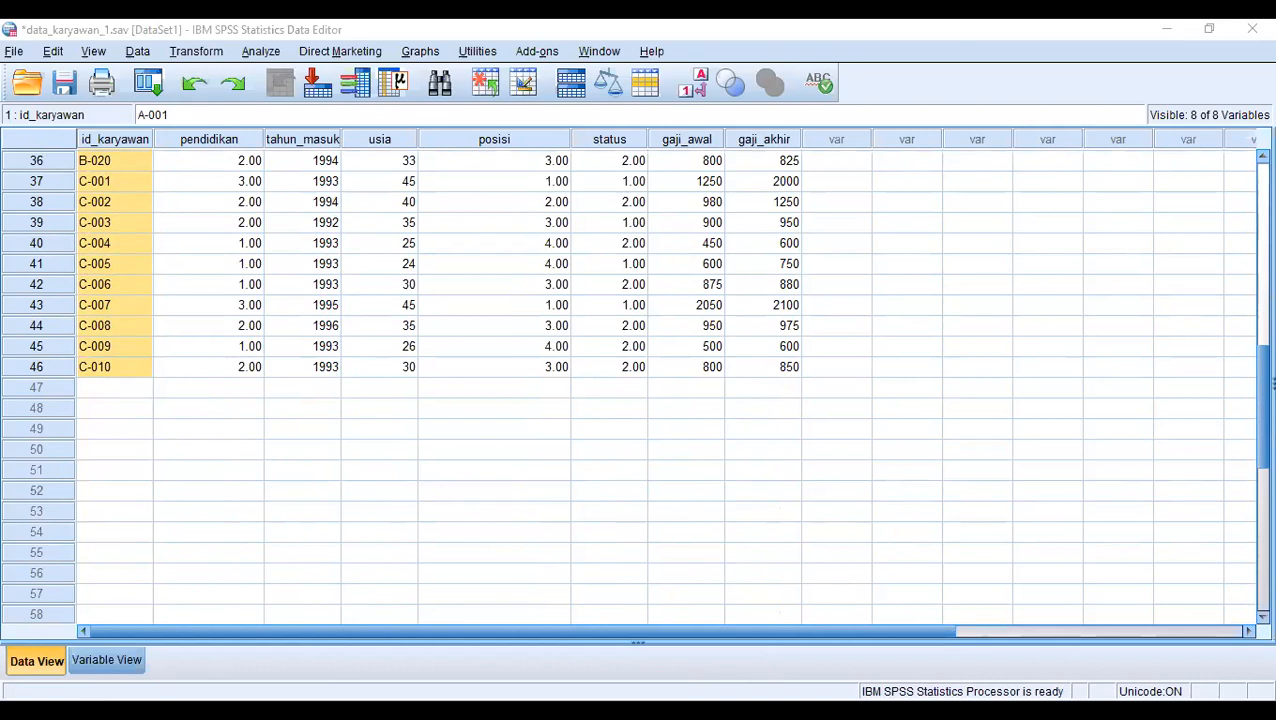
# - Copy the status, gaji_awal and gaji_akhir values of cases 1 to 46 into the new dataset
pyautogui.scroll(12, 615, 322)
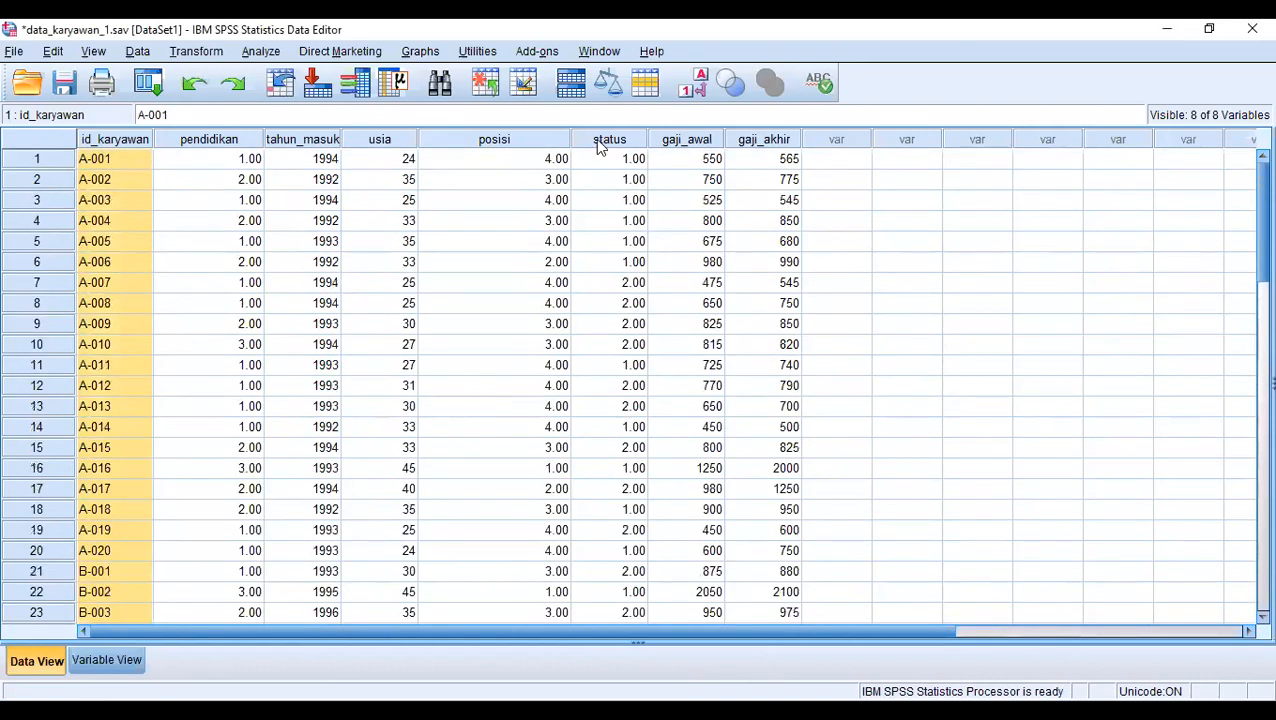
pyautogui.click(644, 162)
pyautogui.moveTo(644, 162); pyautogui.dragTo(780, 390)
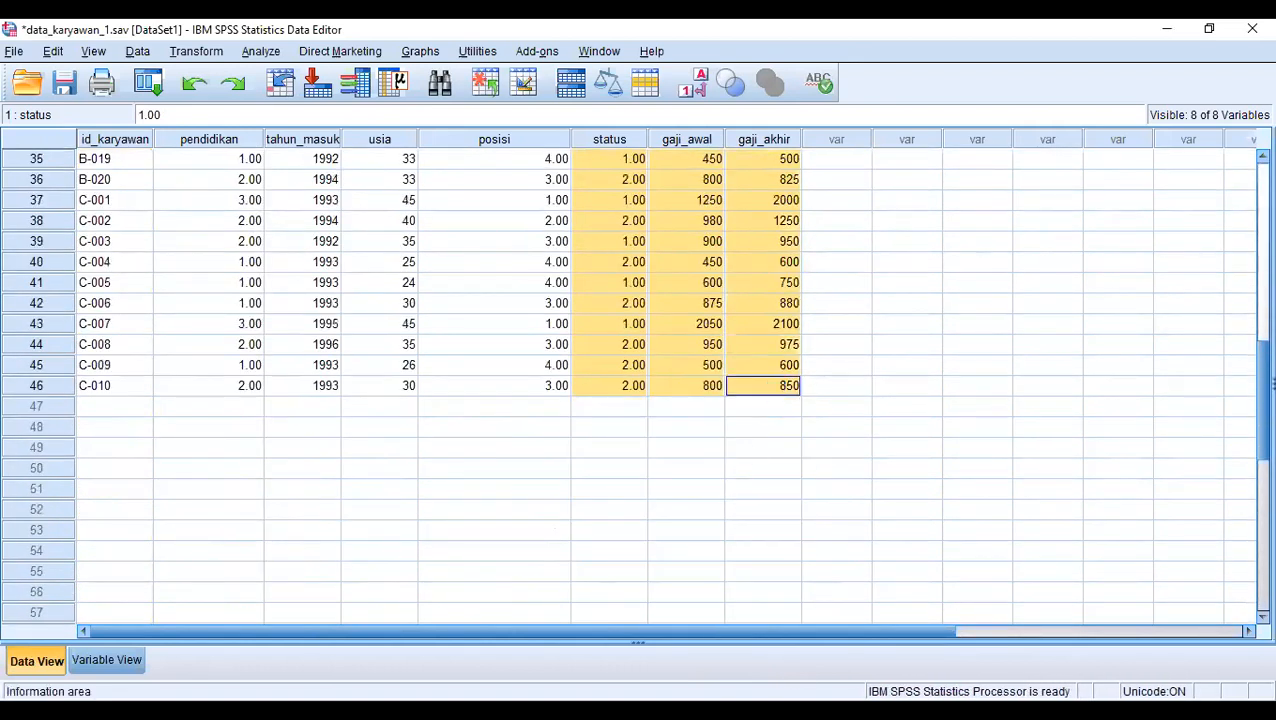
pyautogui.click(500, 715)
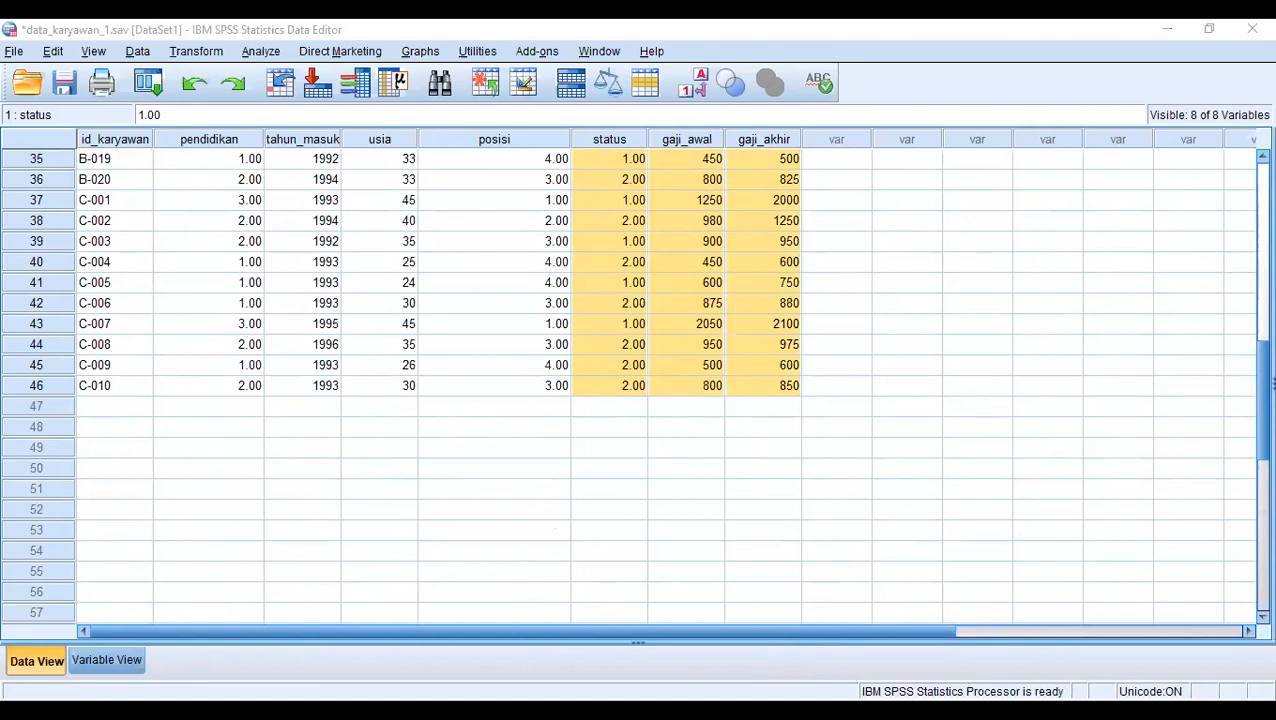
# - Save the new dataset as data_4 in the Data Praktikum folder in SPSS Statistics format
pyautogui.write('data_4')
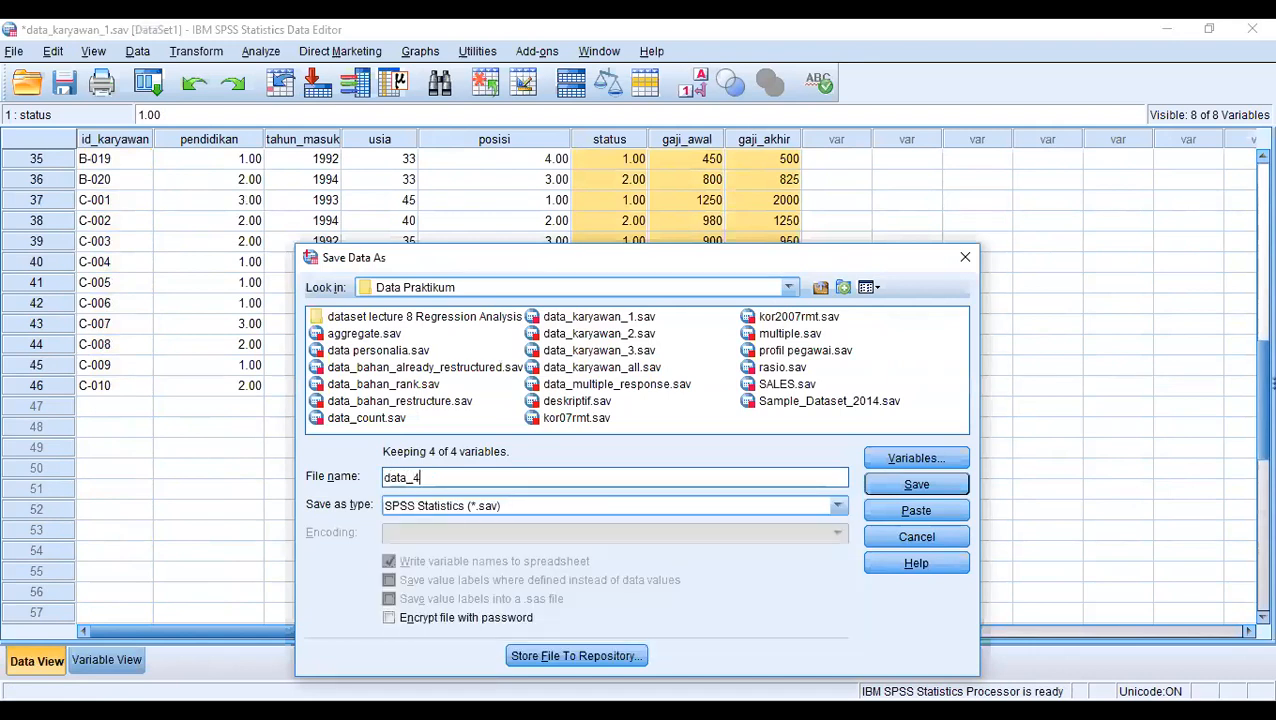
pyautogui.press('Return')
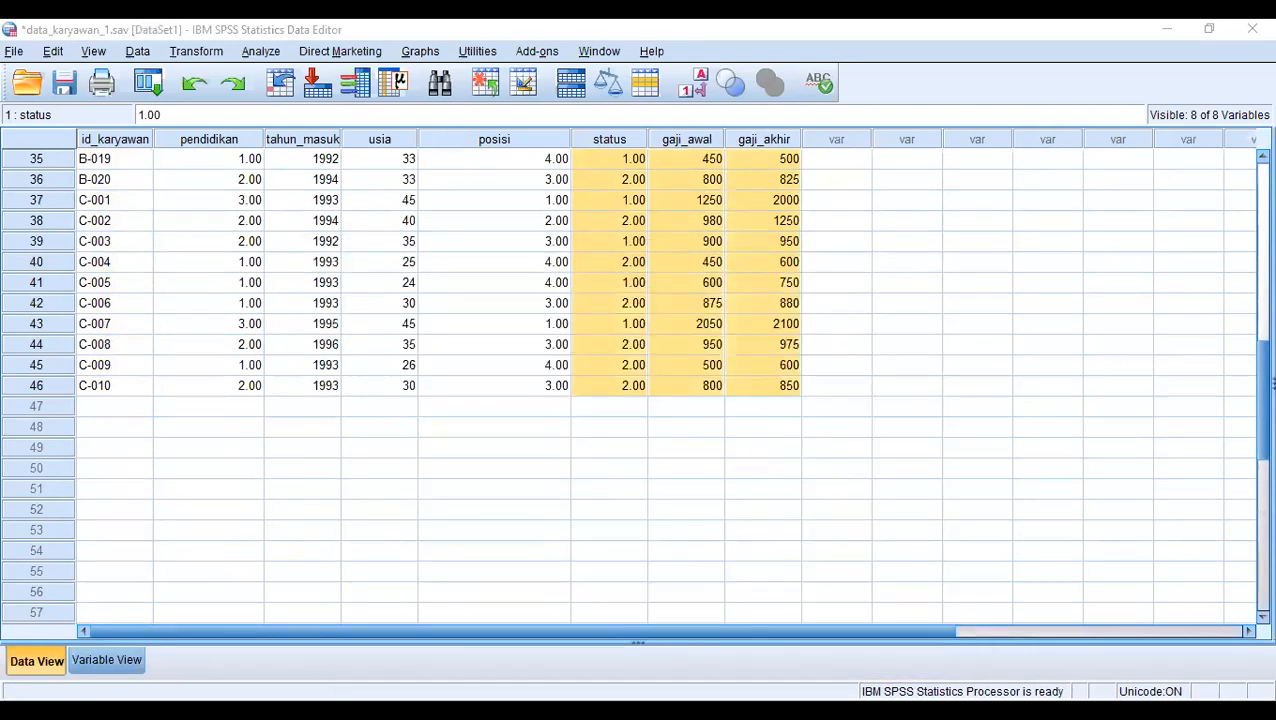
# - Delete the status, gaji_awal and gaji_akhir variables from data_karyawan_1.sav
pyautogui.scroll(11, 313, 475)
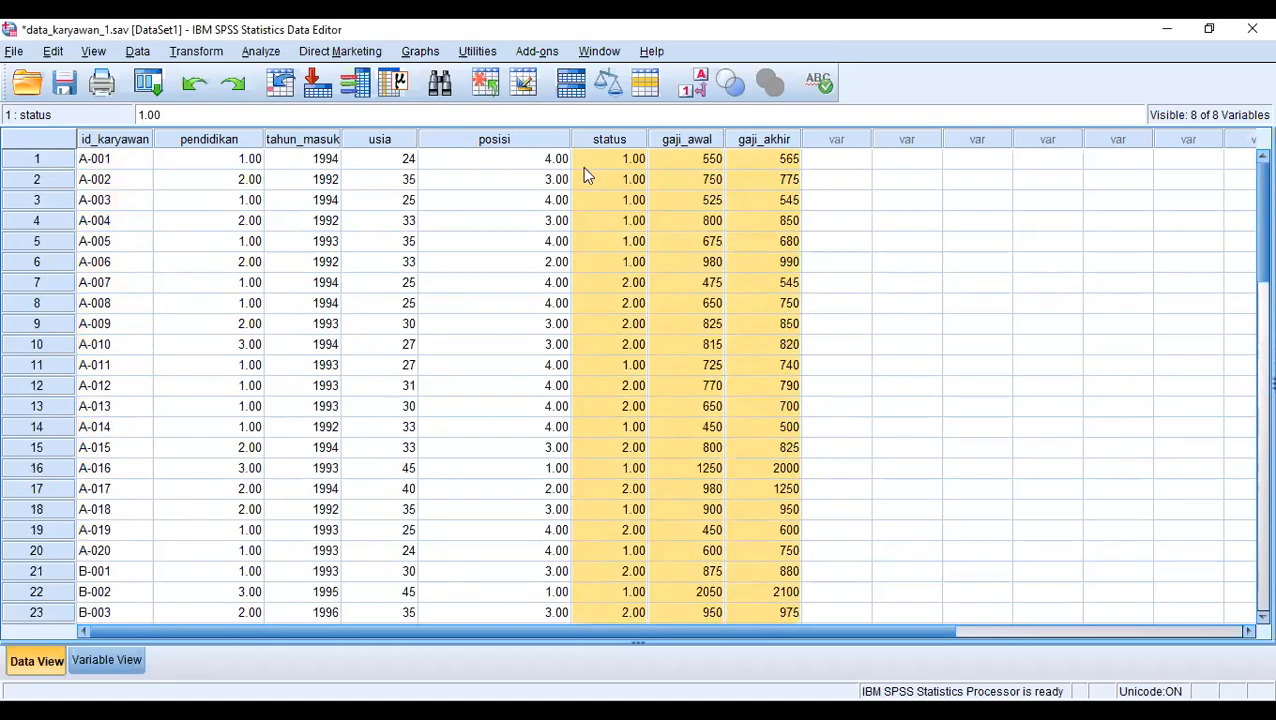
pyautogui.click(610, 141)
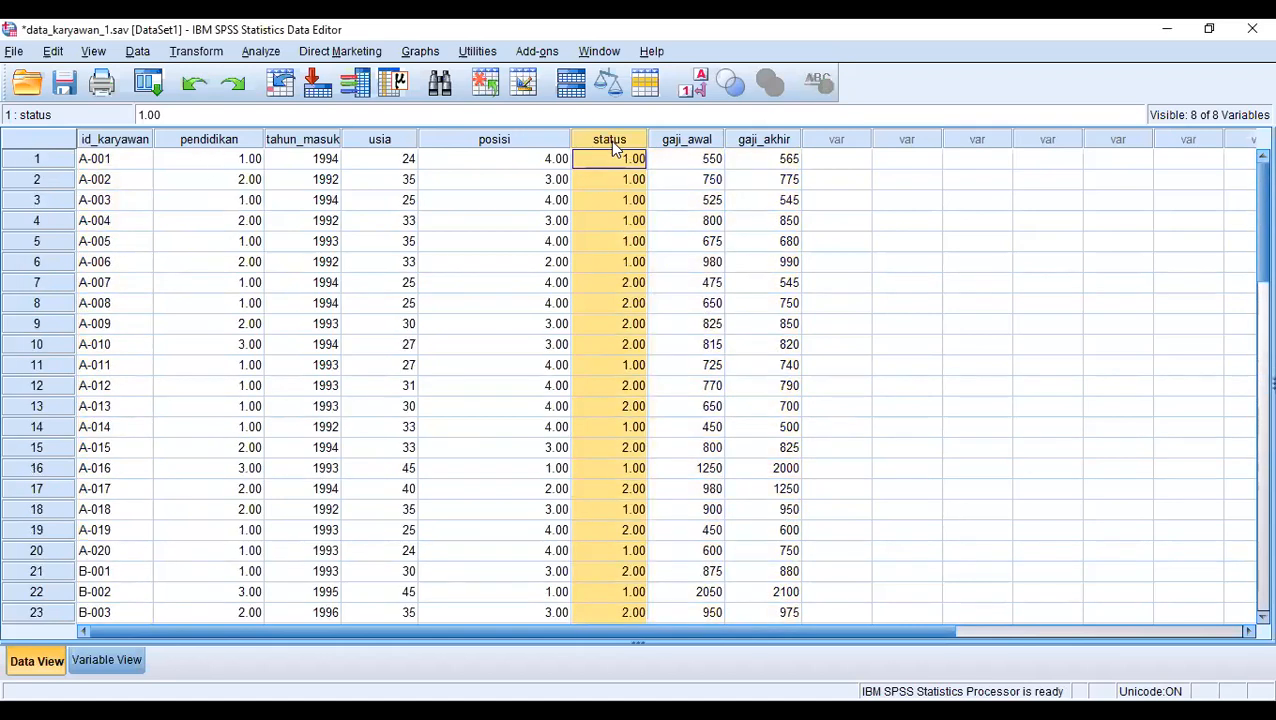
pyautogui.hotkey('shift', 'Right')
pyautogui.hotkey('shift', 'Right')
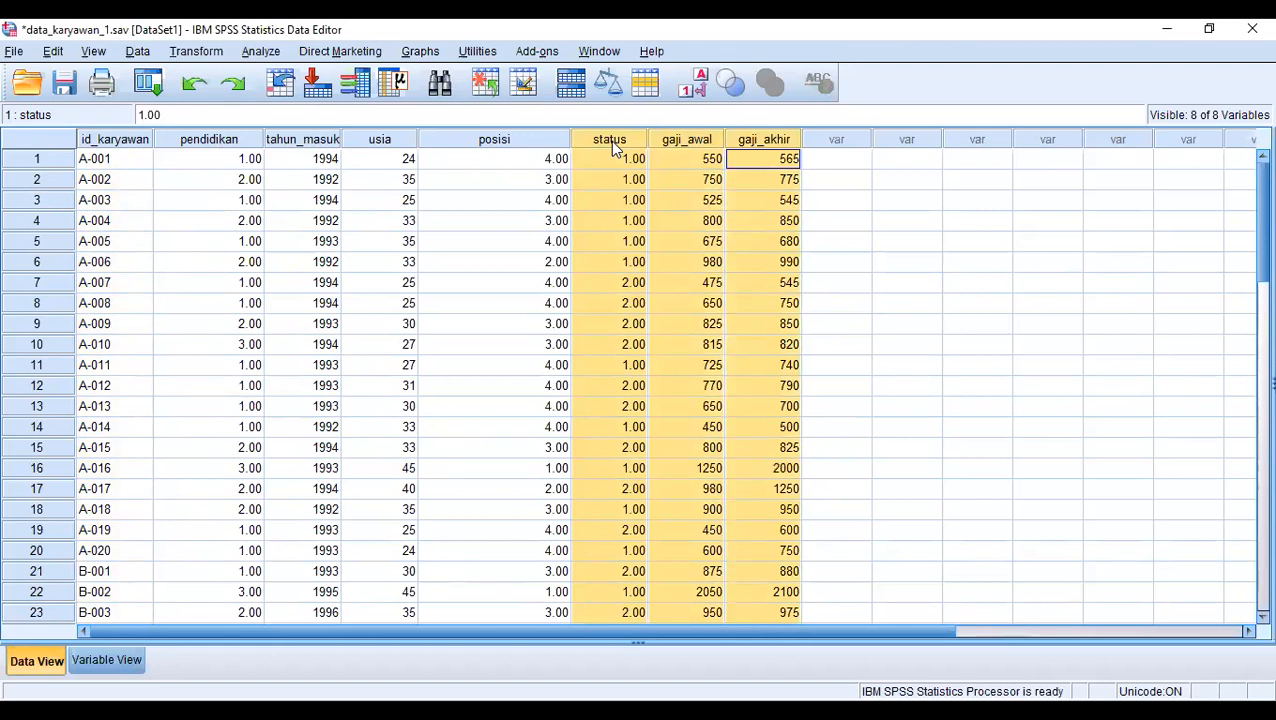
pyautogui.press('Delete')
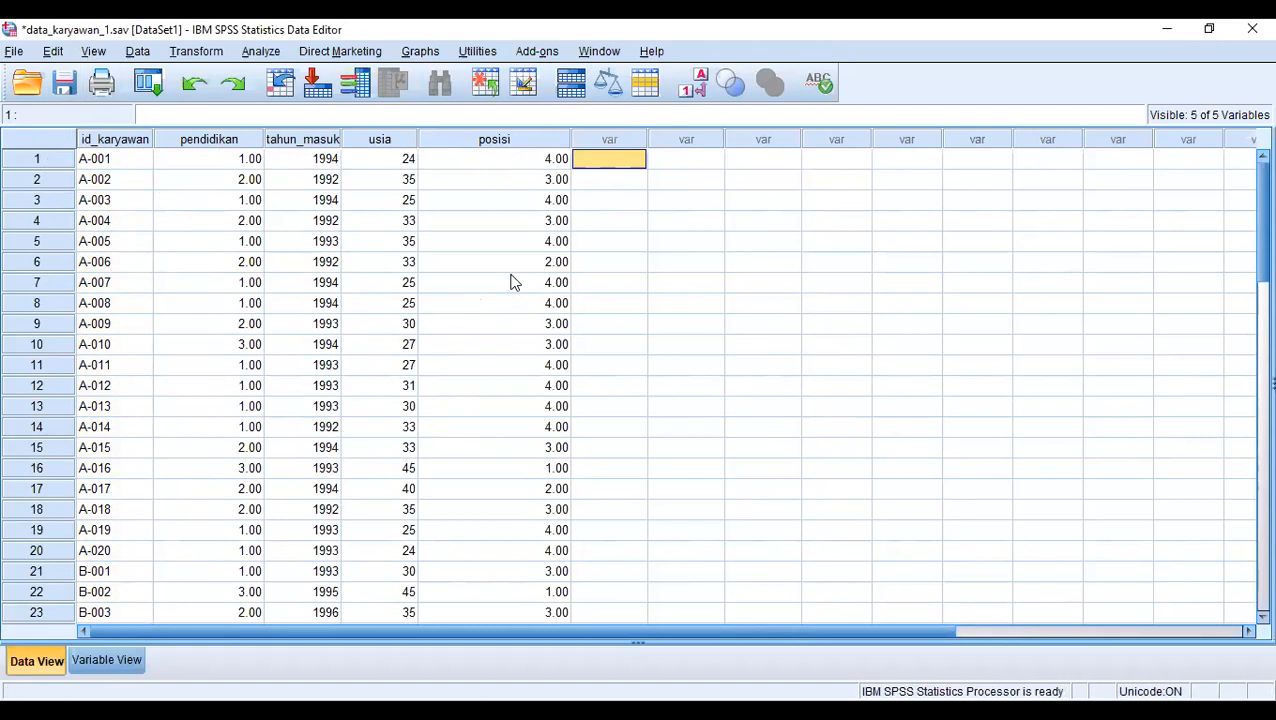
# - Review the id_karyawan cases in data_karyawan_1.sav from the last case back to the first
pyautogui.click(540, 712)
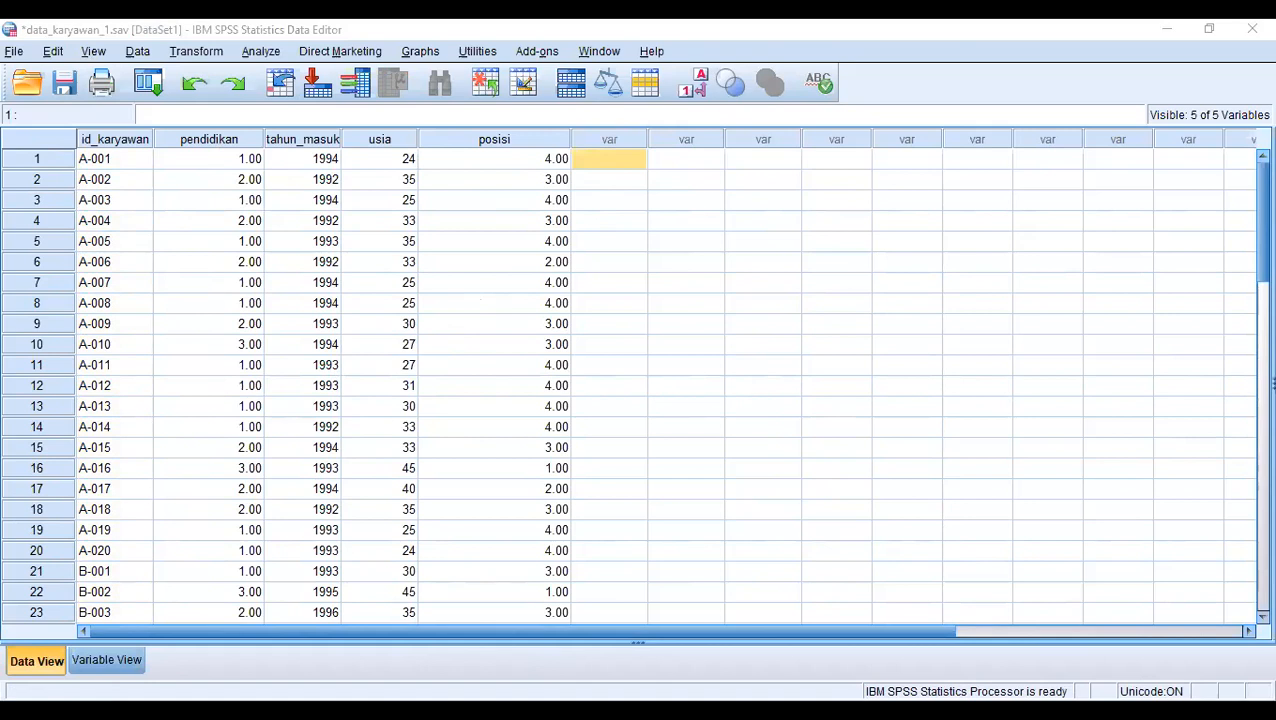
pyautogui.scroll(-6, 164, 553)
pyautogui.scroll(-6, 164, 548)
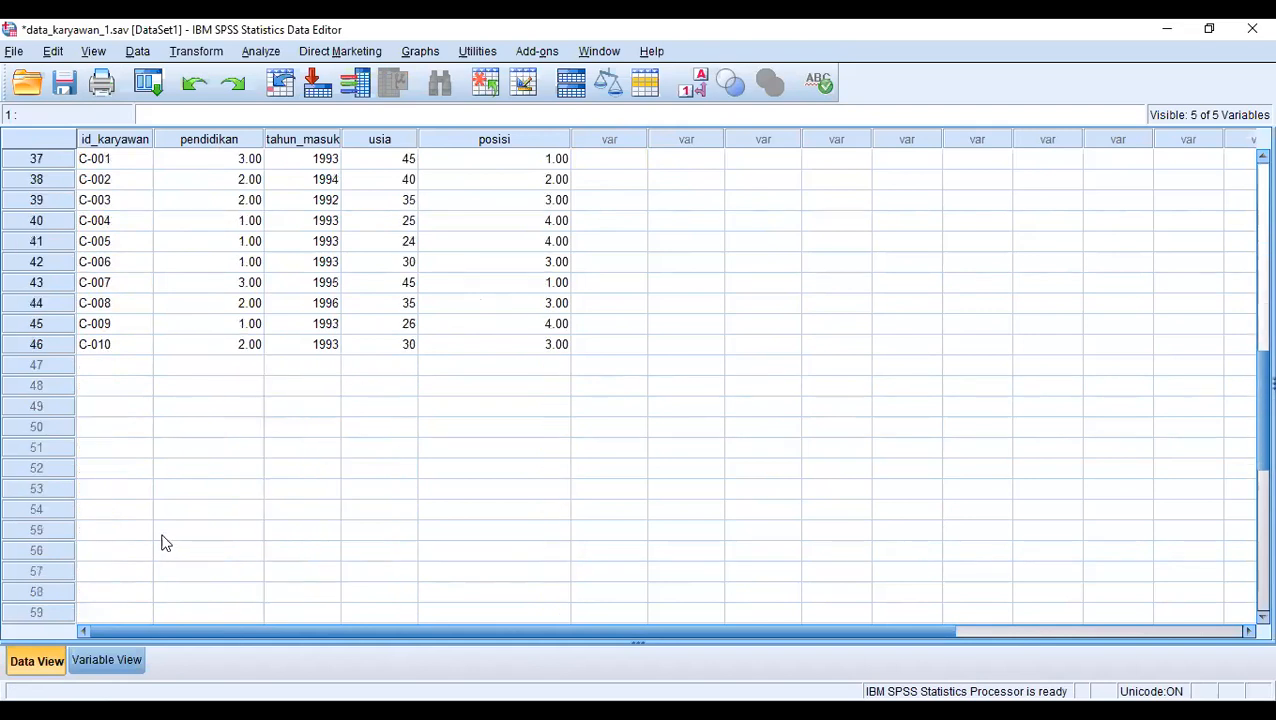
pyautogui.click(117, 345)
pyautogui.scroll(12, 208, 498)
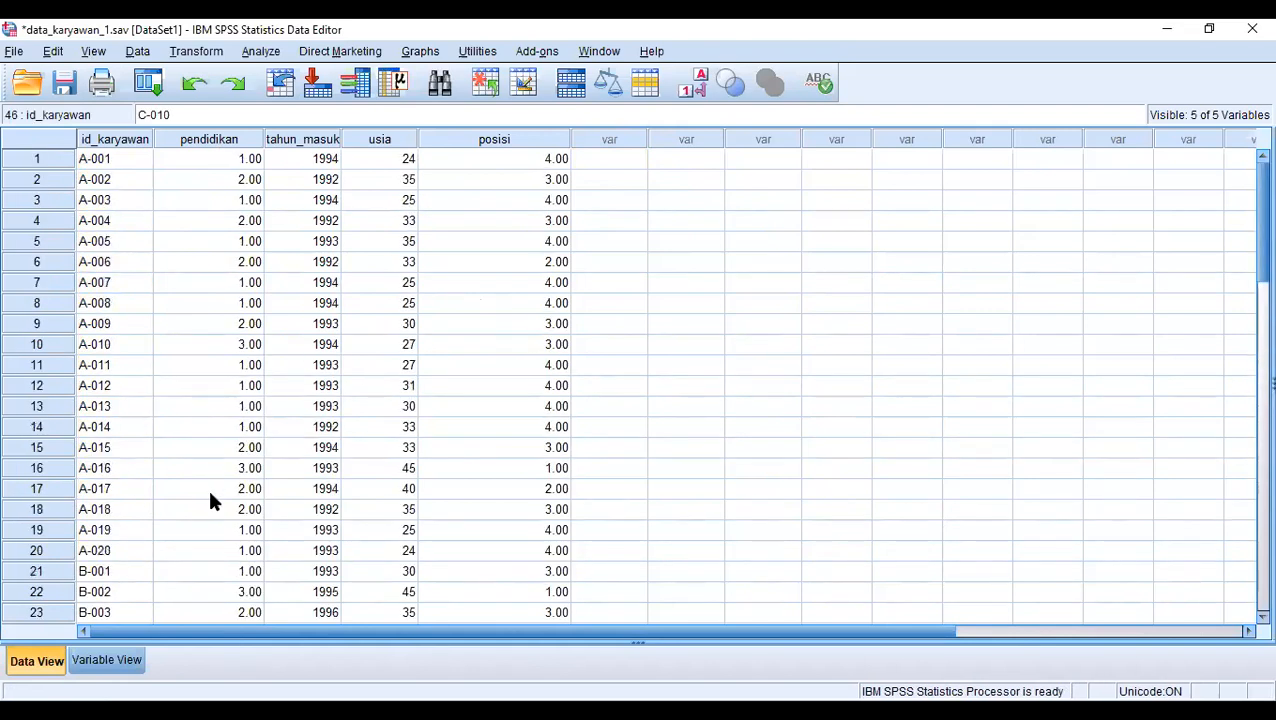
pyautogui.click(101, 165)
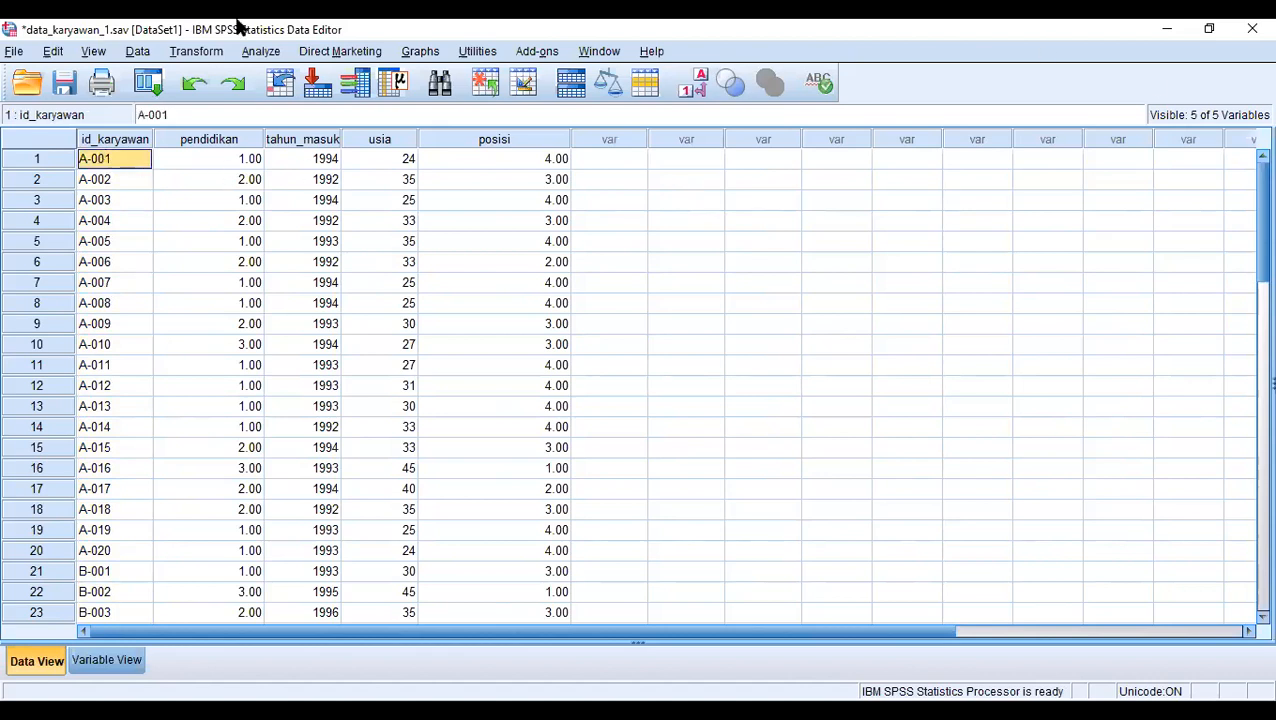
# - Start merging variables into data_karyawan_1.sav with the open dataset data_4.sav as the source
pyautogui.click(142, 54)
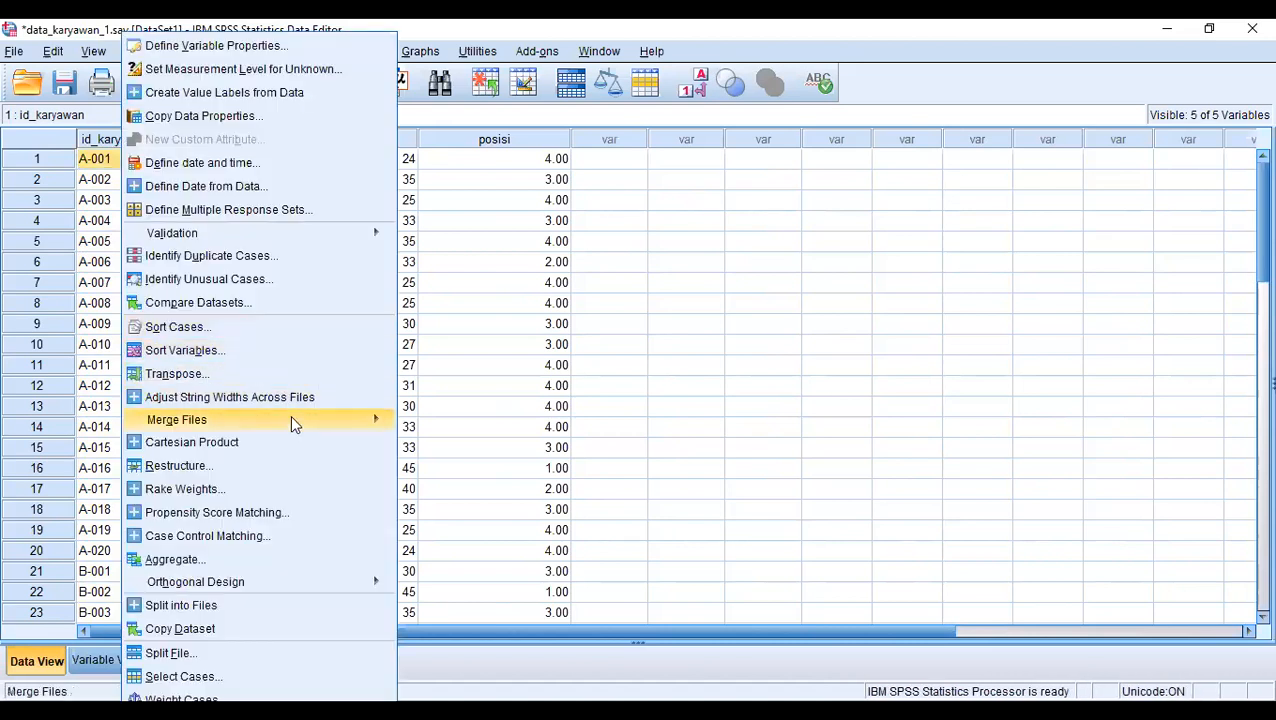
pyautogui.moveTo(290, 415)
pyautogui.click(497, 448)
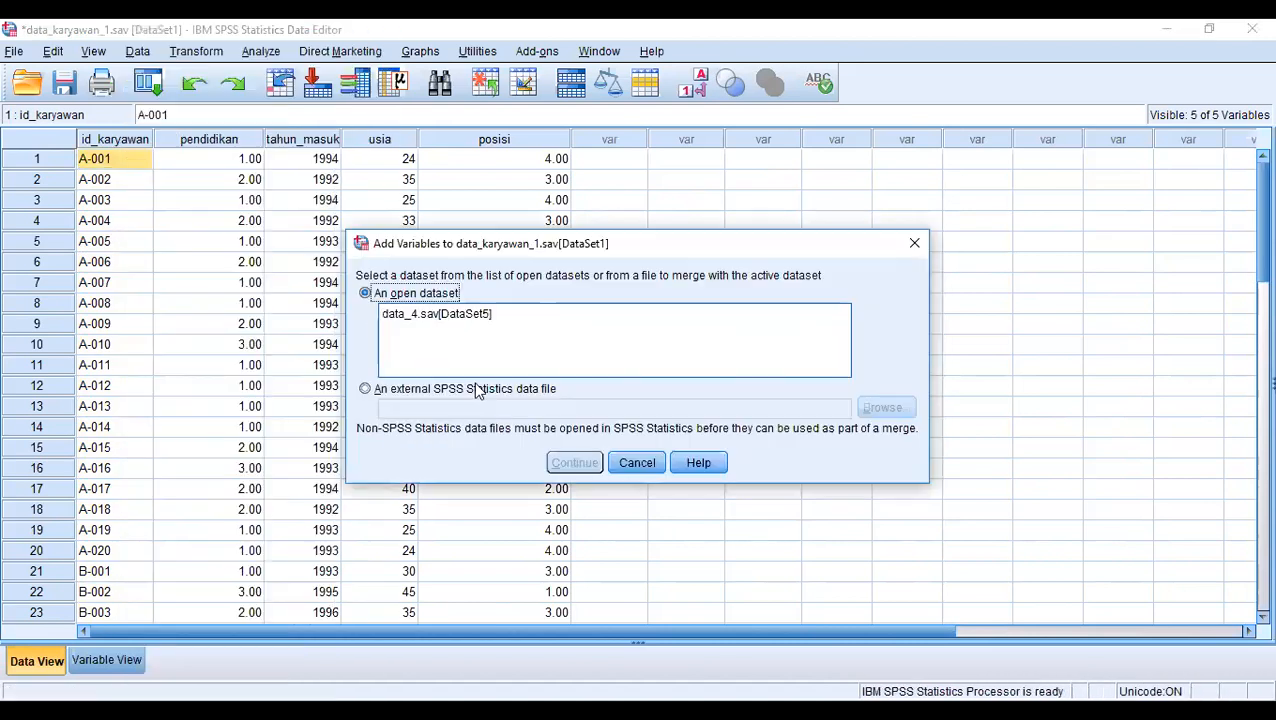
pyautogui.click(442, 320)
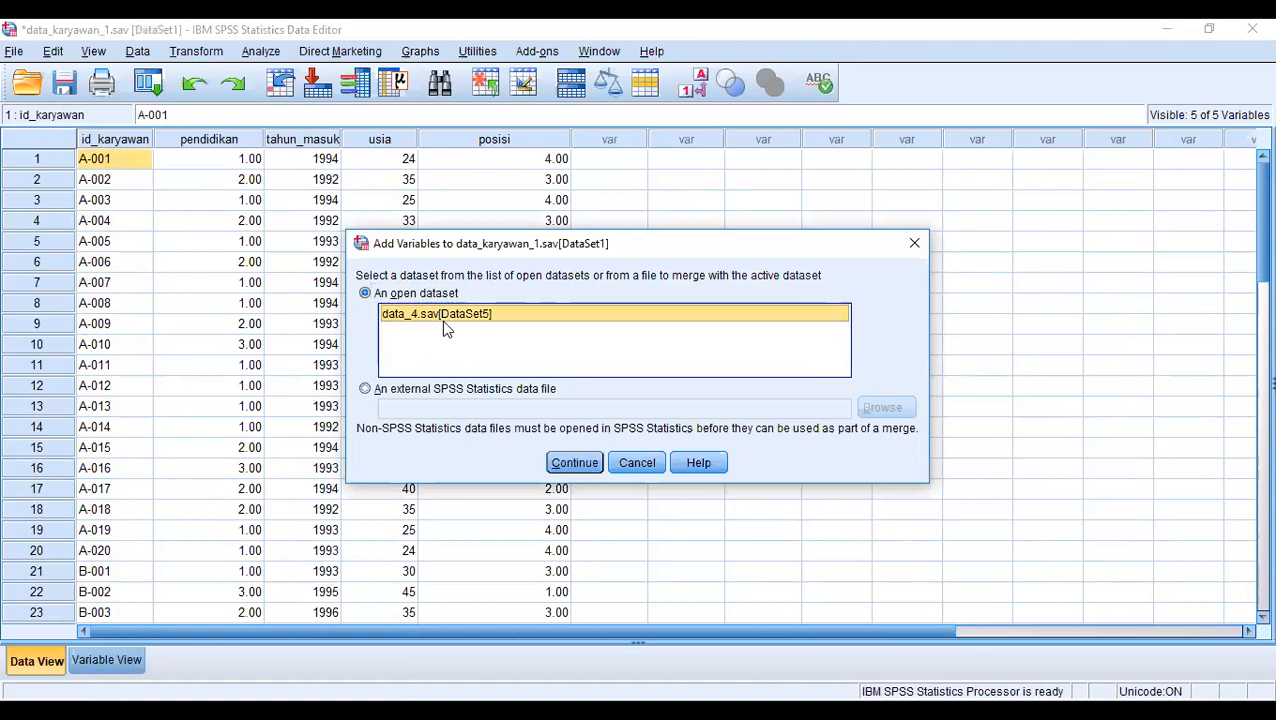
pyautogui.click(578, 466)
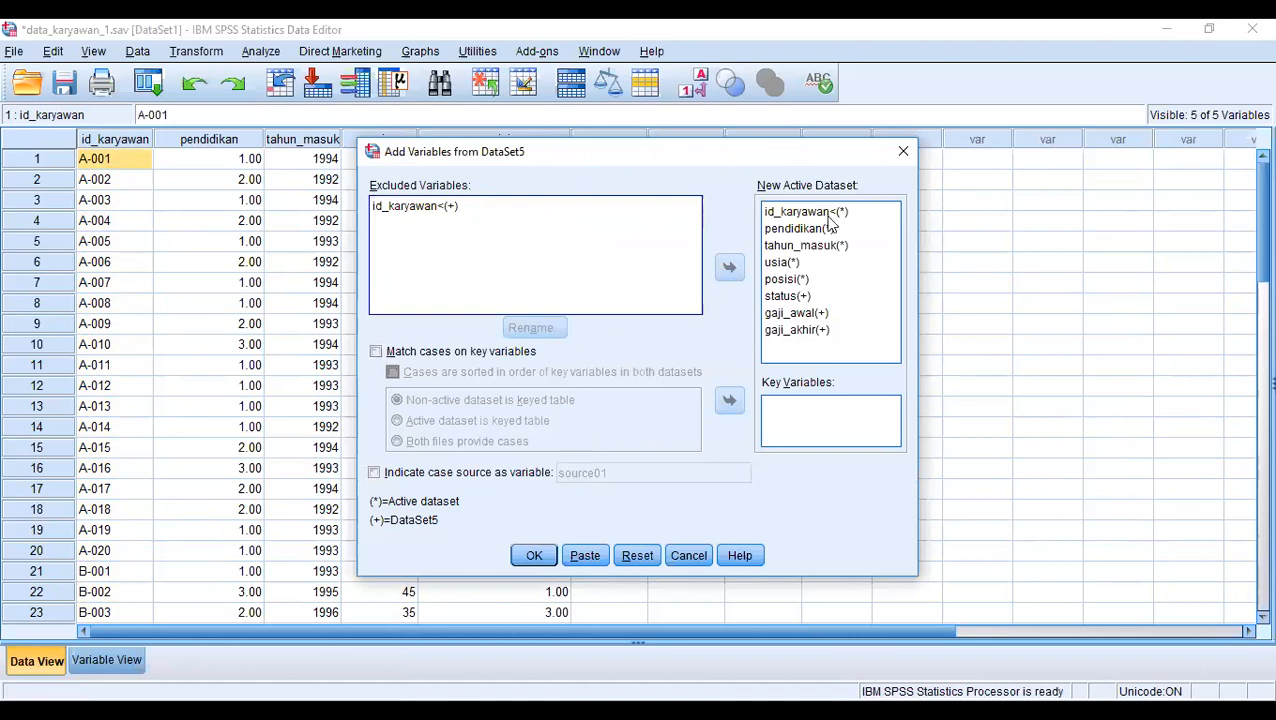
# - Merge the variables by matching sorted cases on the key variable id_karyawan, with both files providing cases
pyautogui.click(791, 331)
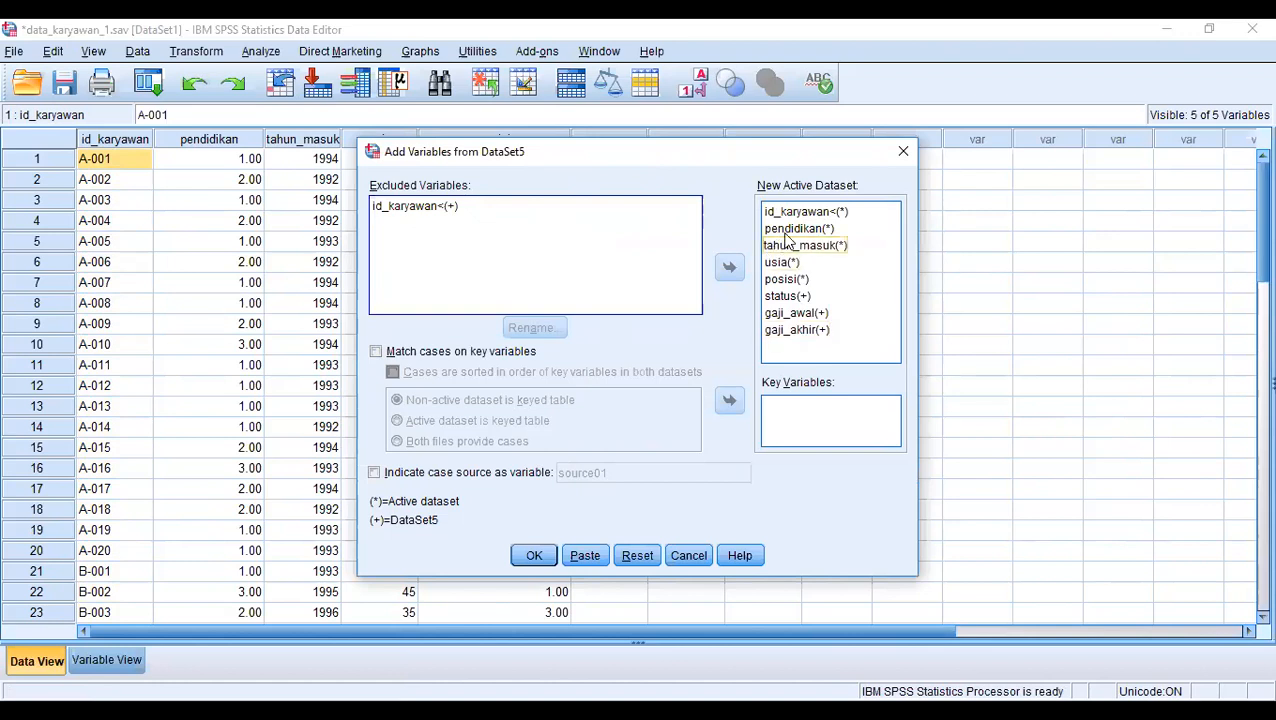
pyautogui.click(375, 351)
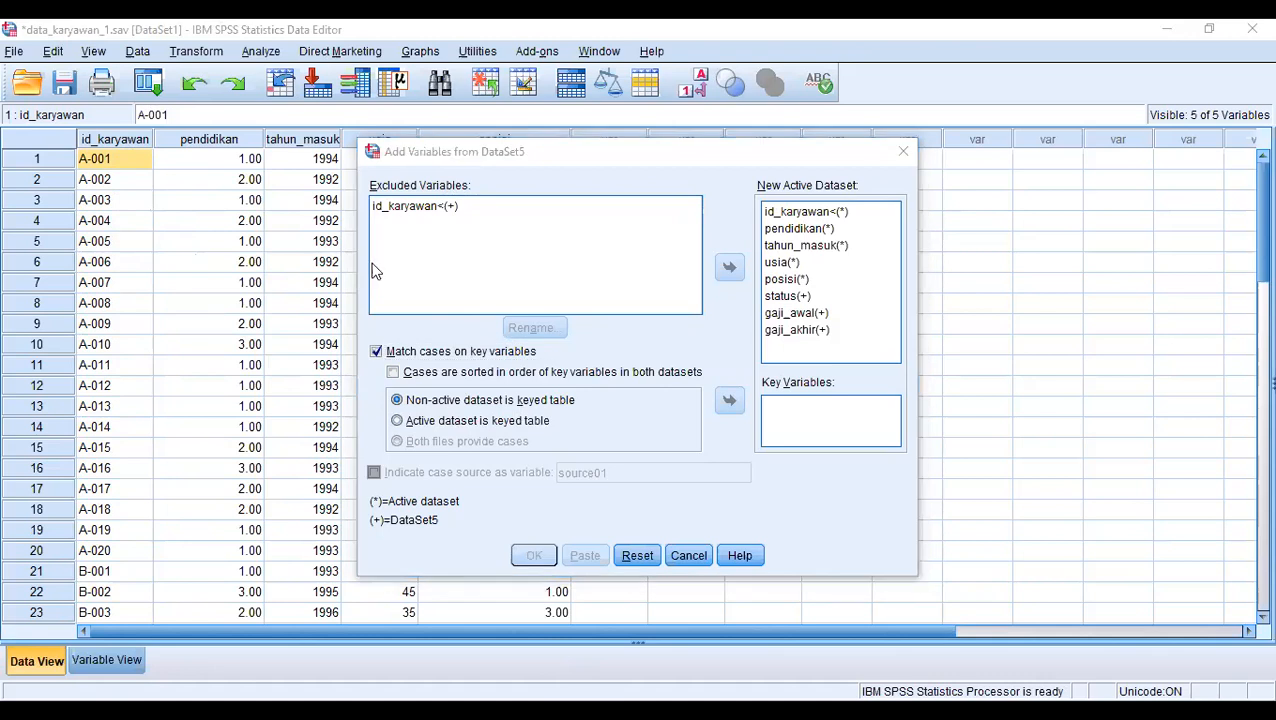
pyautogui.click(432, 282)
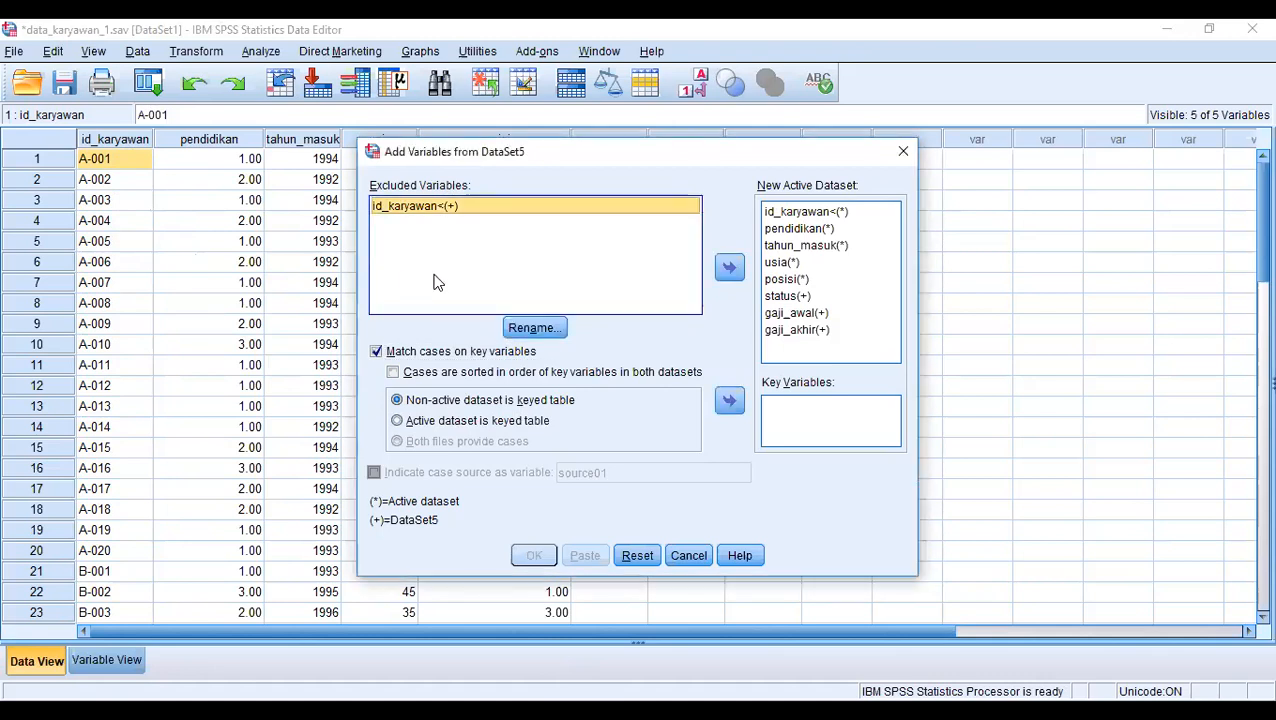
pyautogui.click(437, 374)
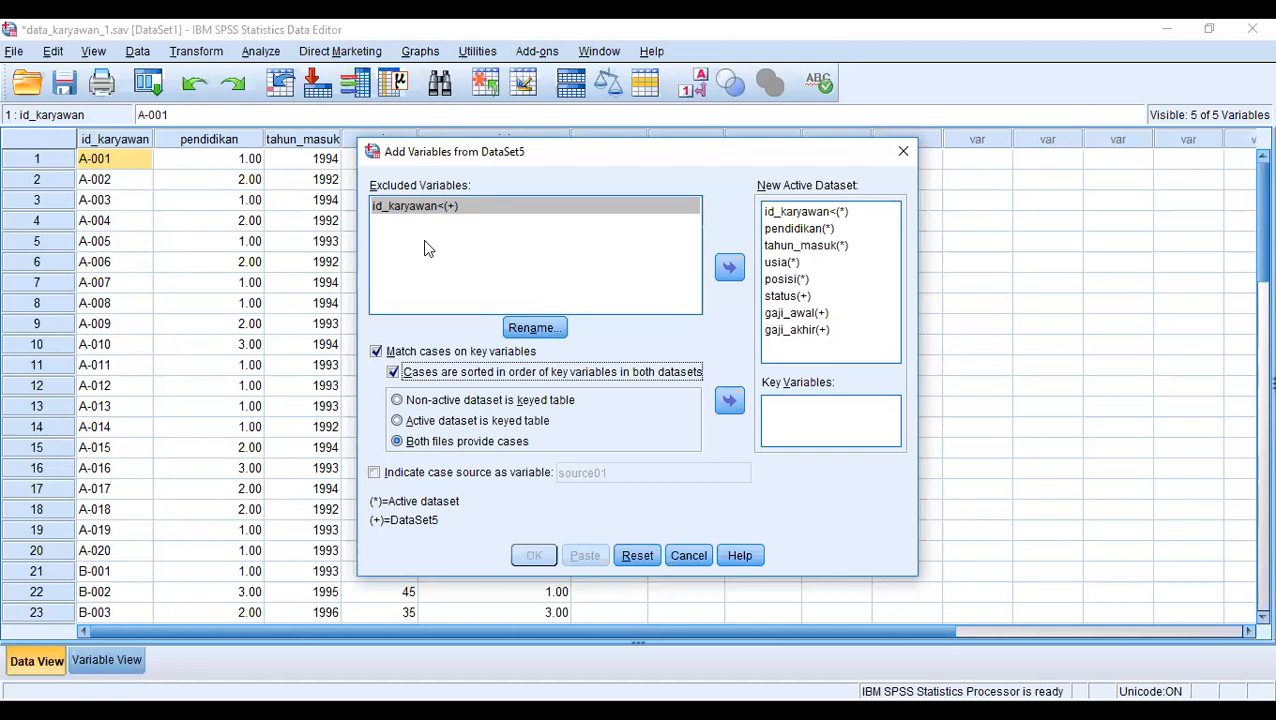
pyautogui.click(432, 206)
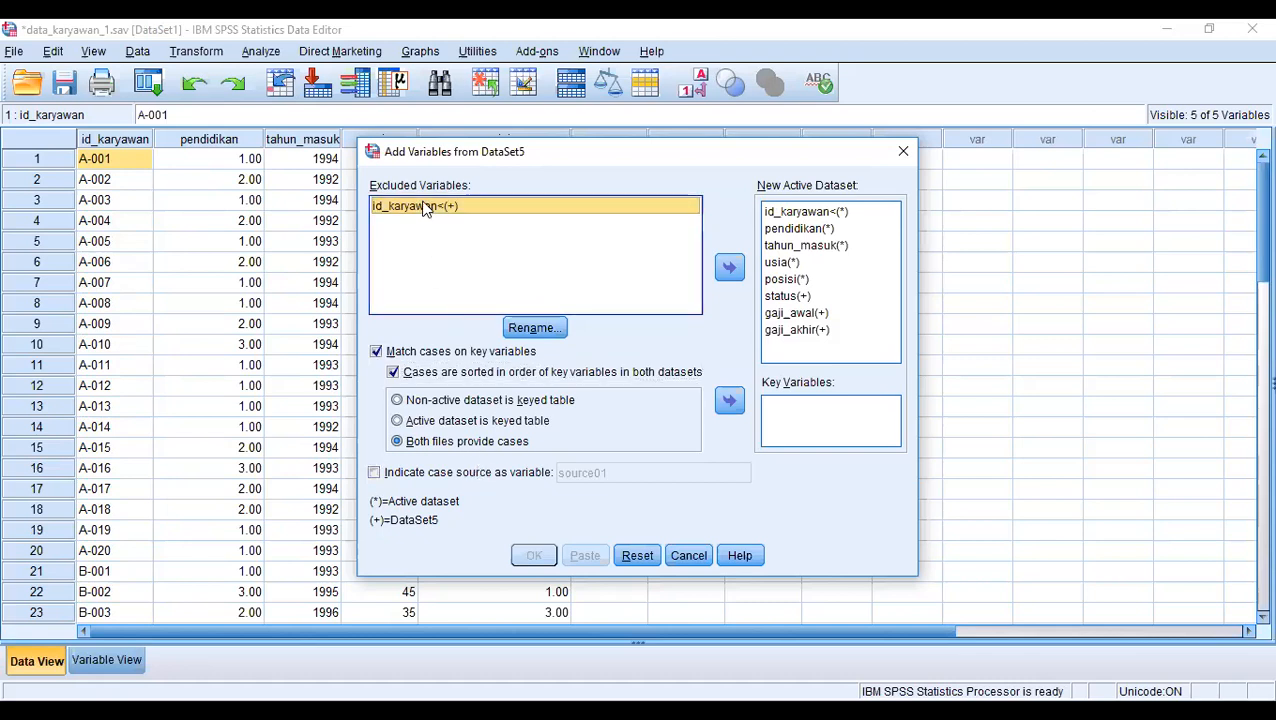
pyautogui.click(729, 401)
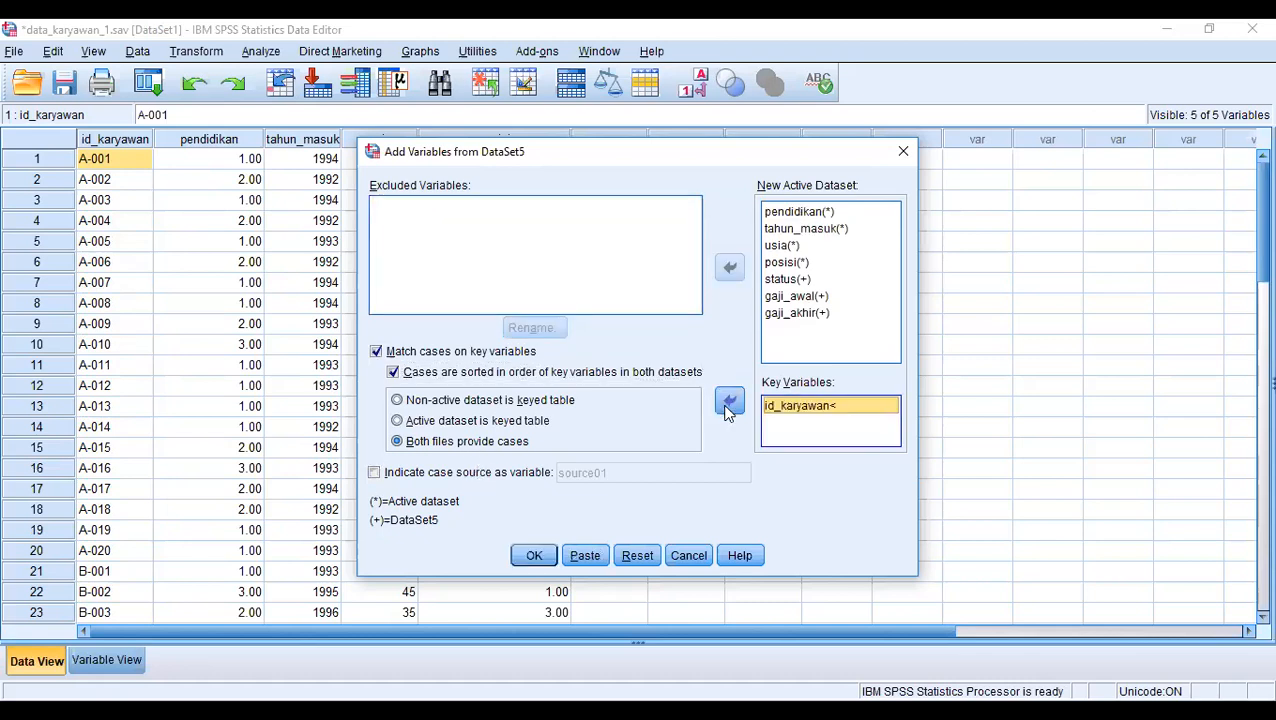
pyautogui.click(532, 557)
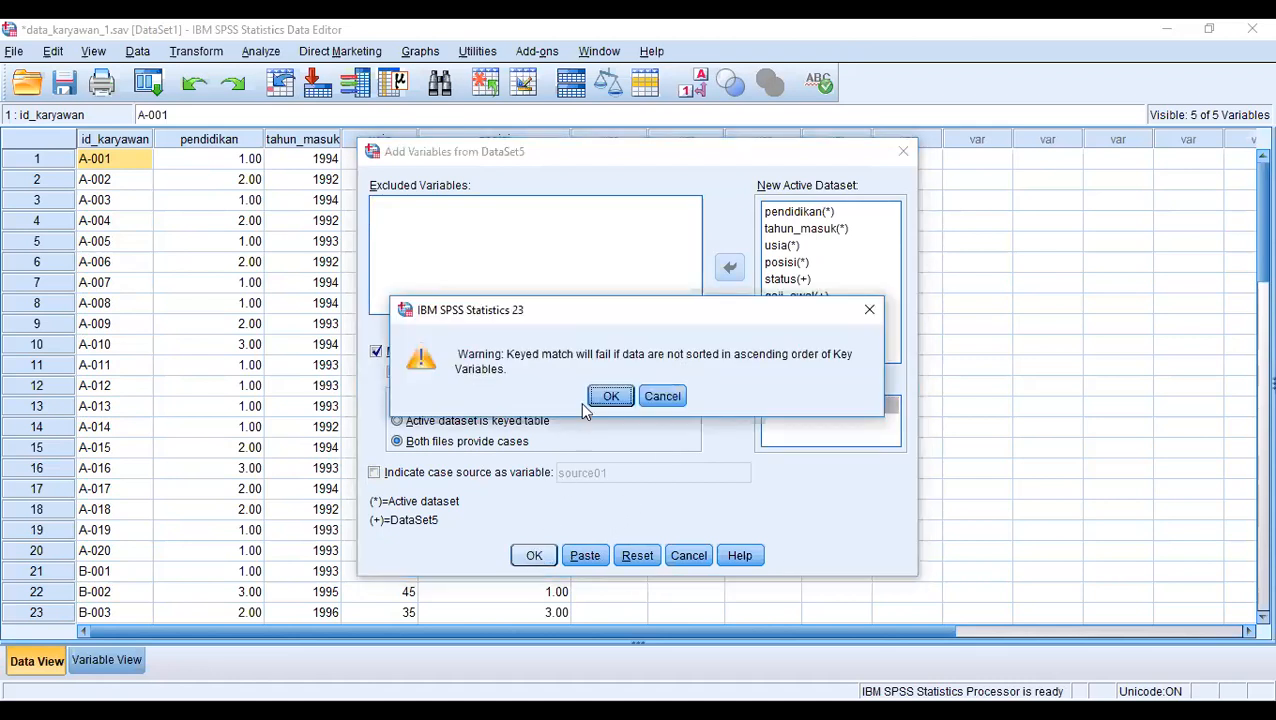
pyautogui.click(610, 397)
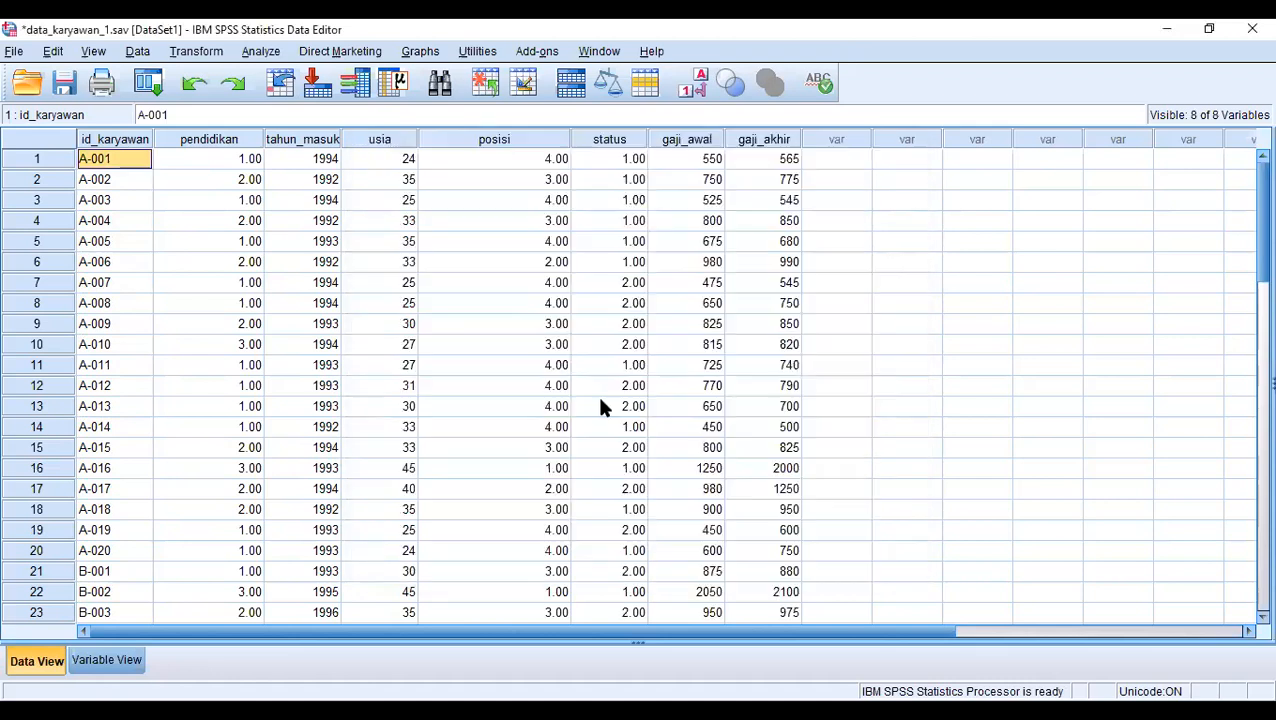
# - Look through the merged cases in data_karyawan_1.sav and switch to the Lecture 2 presentation in PowerPoint
pyautogui.scroll(-5, 598, 390)
pyautogui.scroll(5, 598, 390)
pyautogui.hotkey('alt', 'Tab')
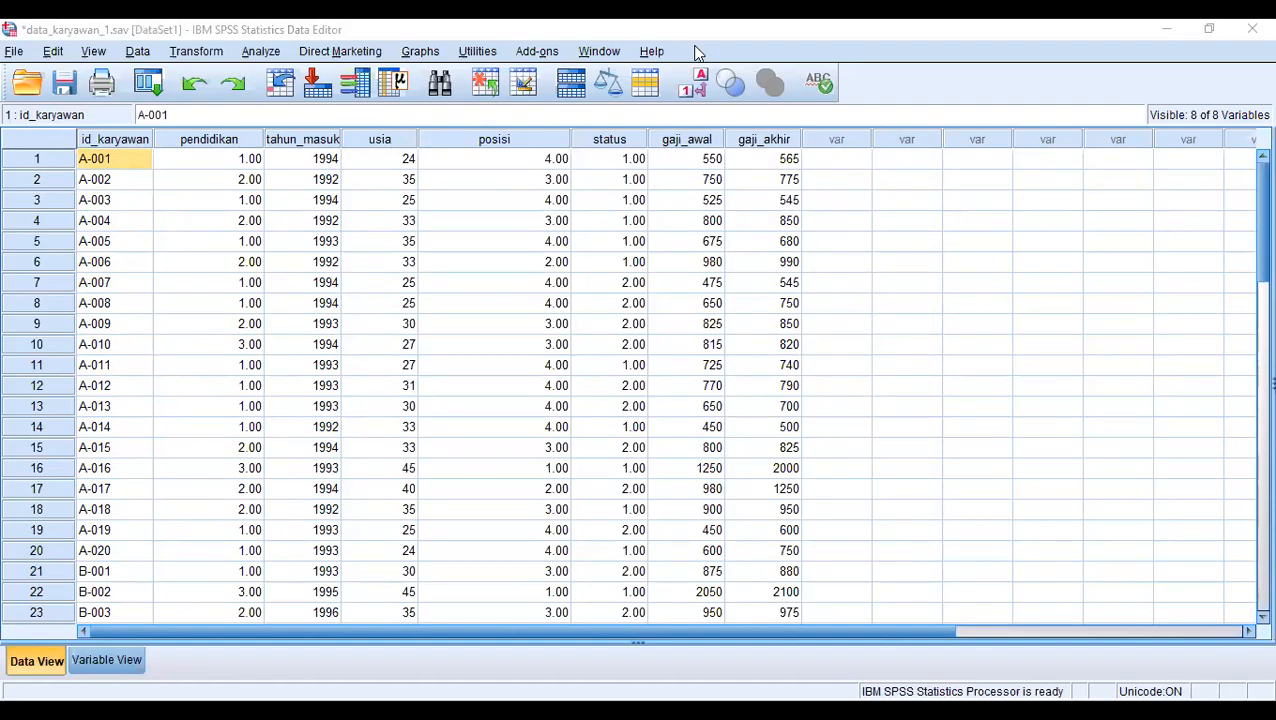
pyautogui.hotkey('alt', 'Tab')
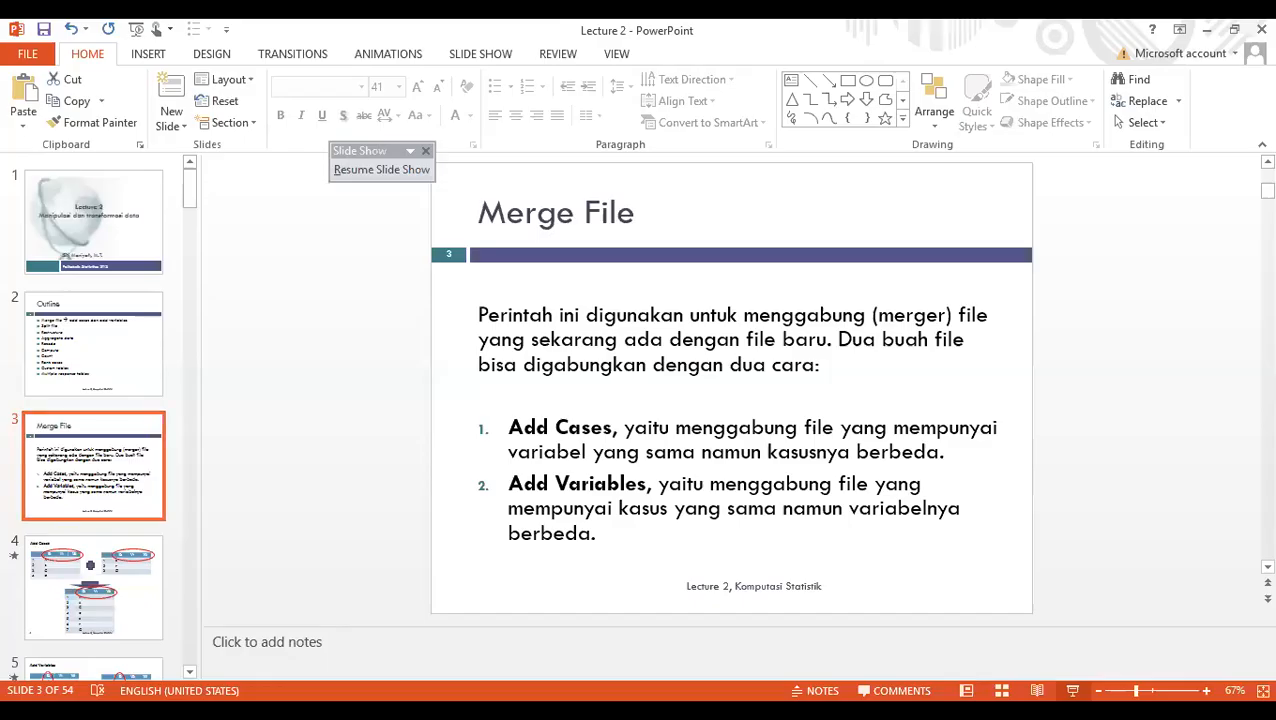
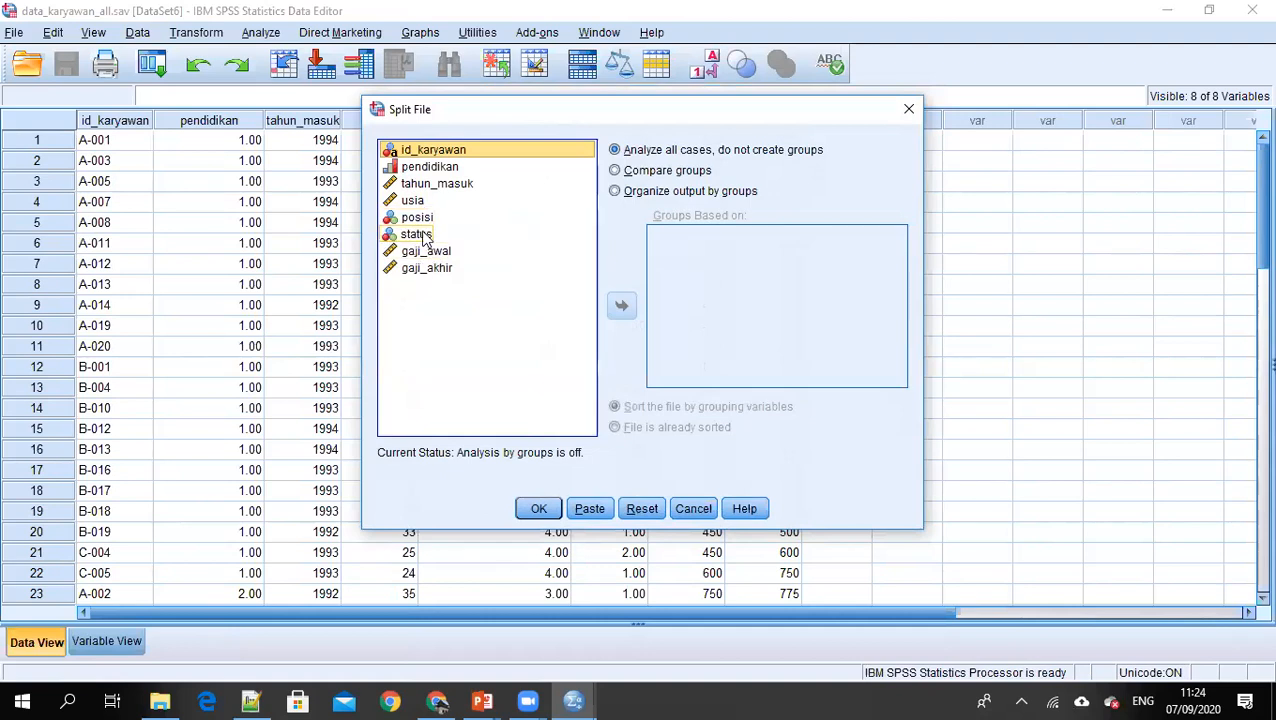
# - Dismiss the Split File settings and set up a Frequencies analysis of gaji_awal and gaji_akhir in data_karyawan_all.sav
pyautogui.click(907, 110)
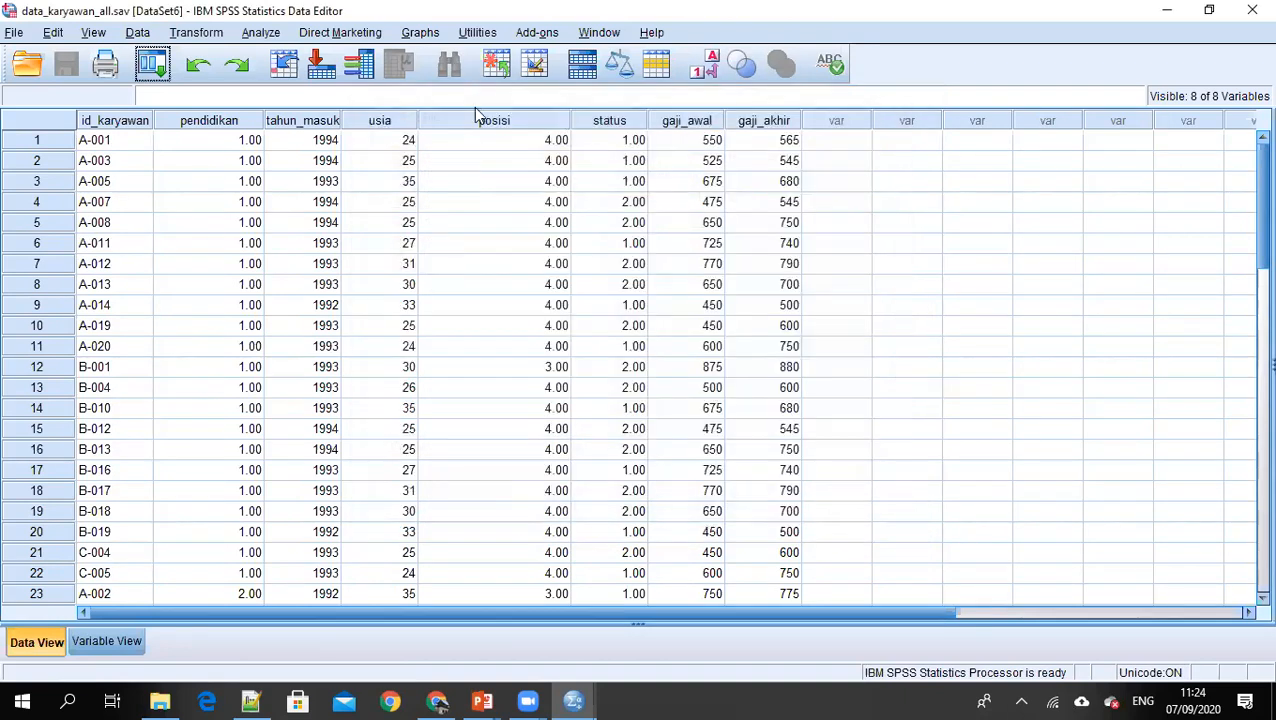
pyautogui.click(262, 34)
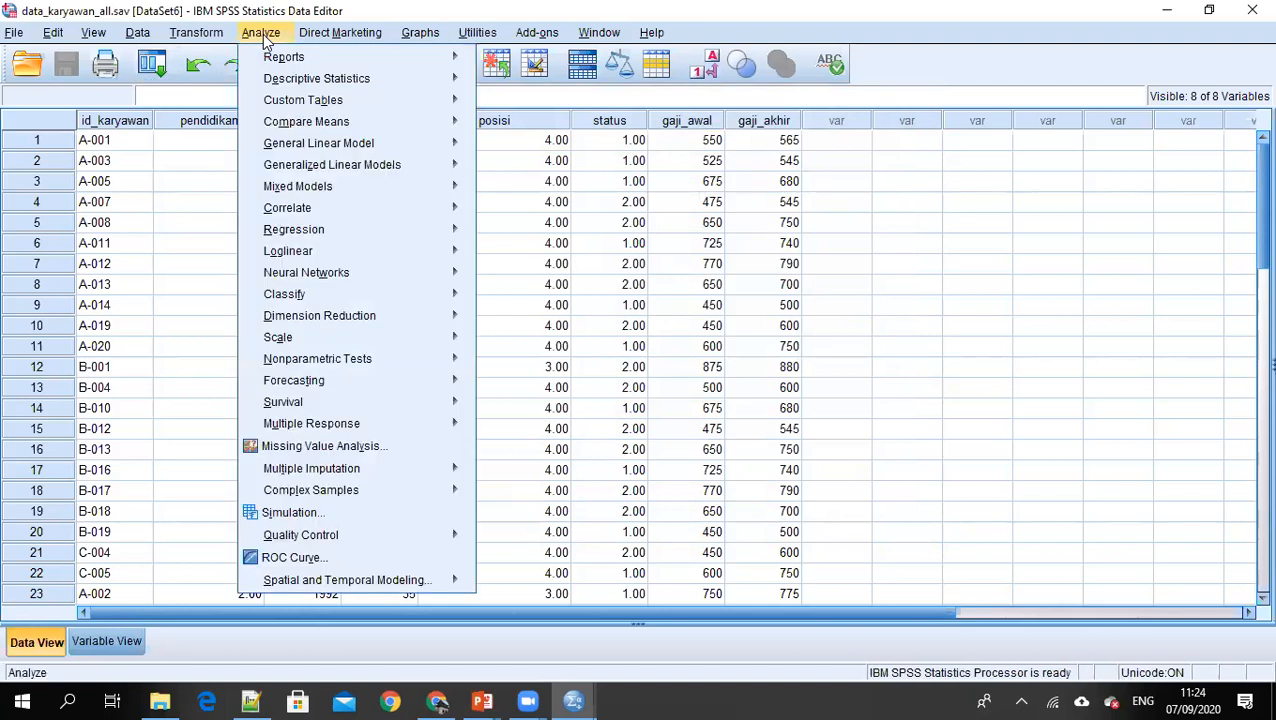
pyautogui.moveTo(462, 78)
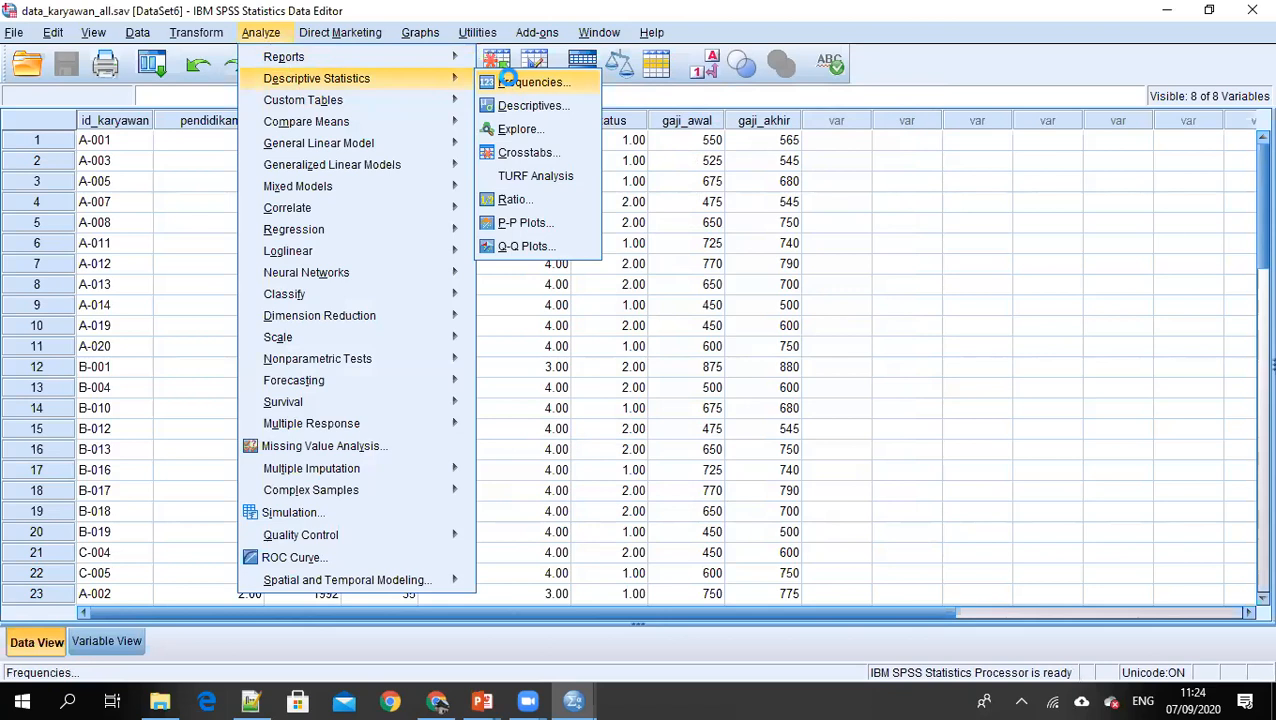
pyautogui.click(510, 84)
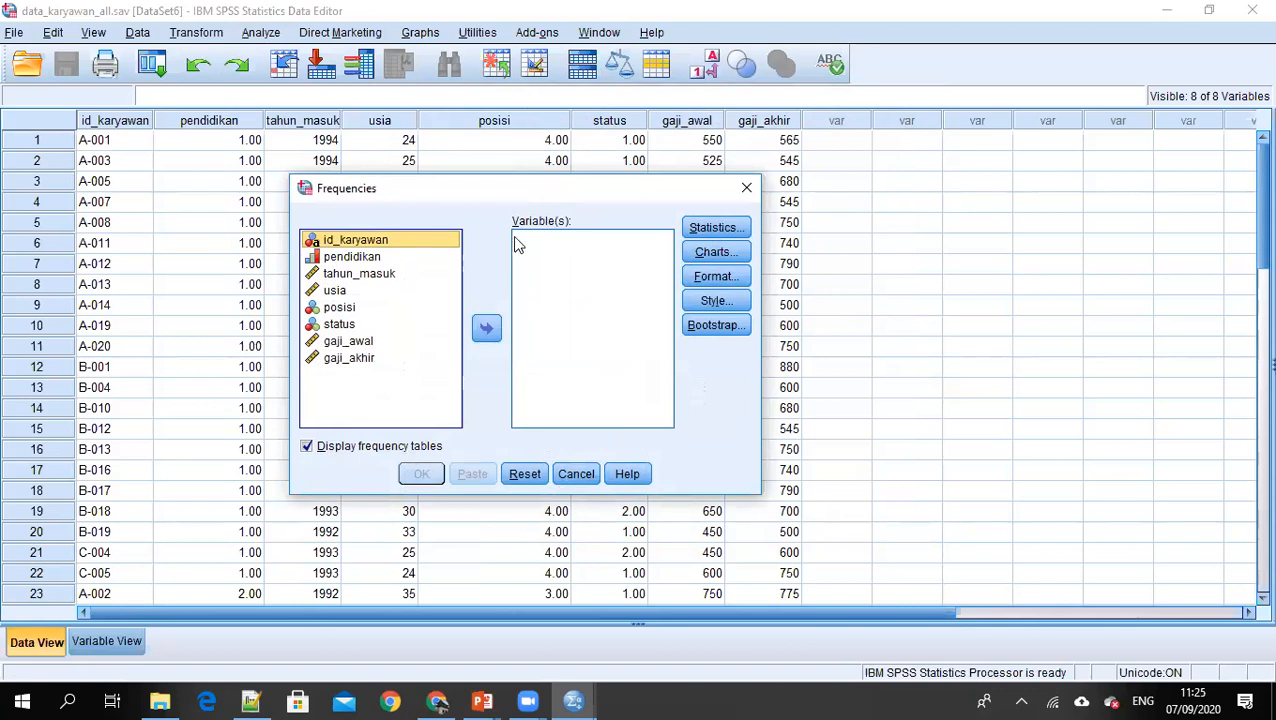
pyautogui.click(365, 343)
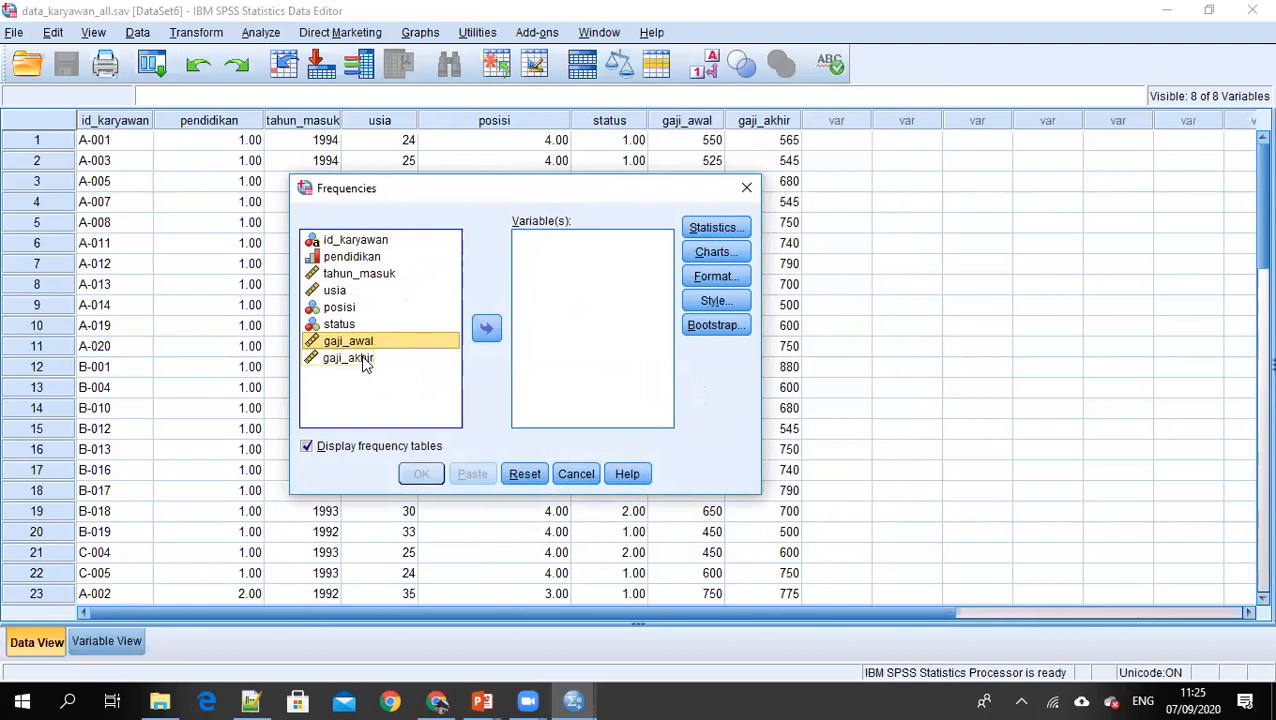
pyautogui.keyDown('shift'); pyautogui.click(363, 357); pyautogui.keyUp('shift')
pyautogui.click(487, 329)
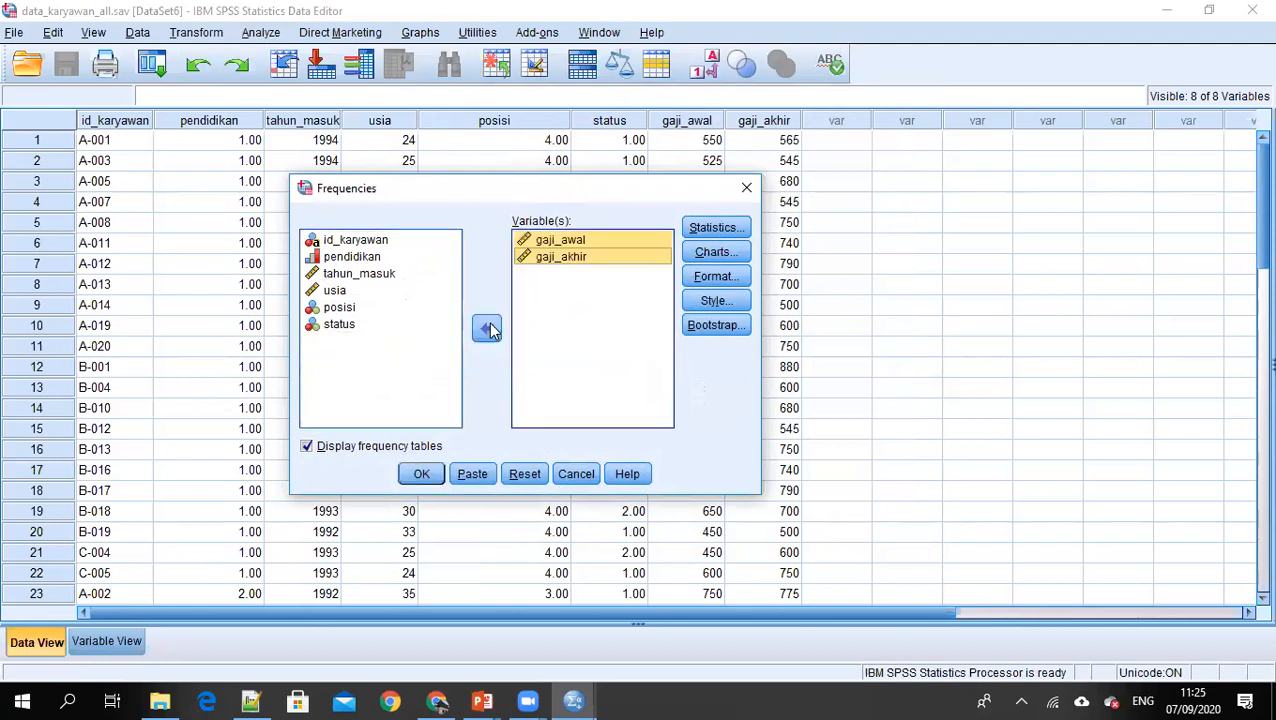
# - Include the mean, median, minimum and maximum in the Frequencies statistics and run the analysis
pyautogui.click(722, 227)
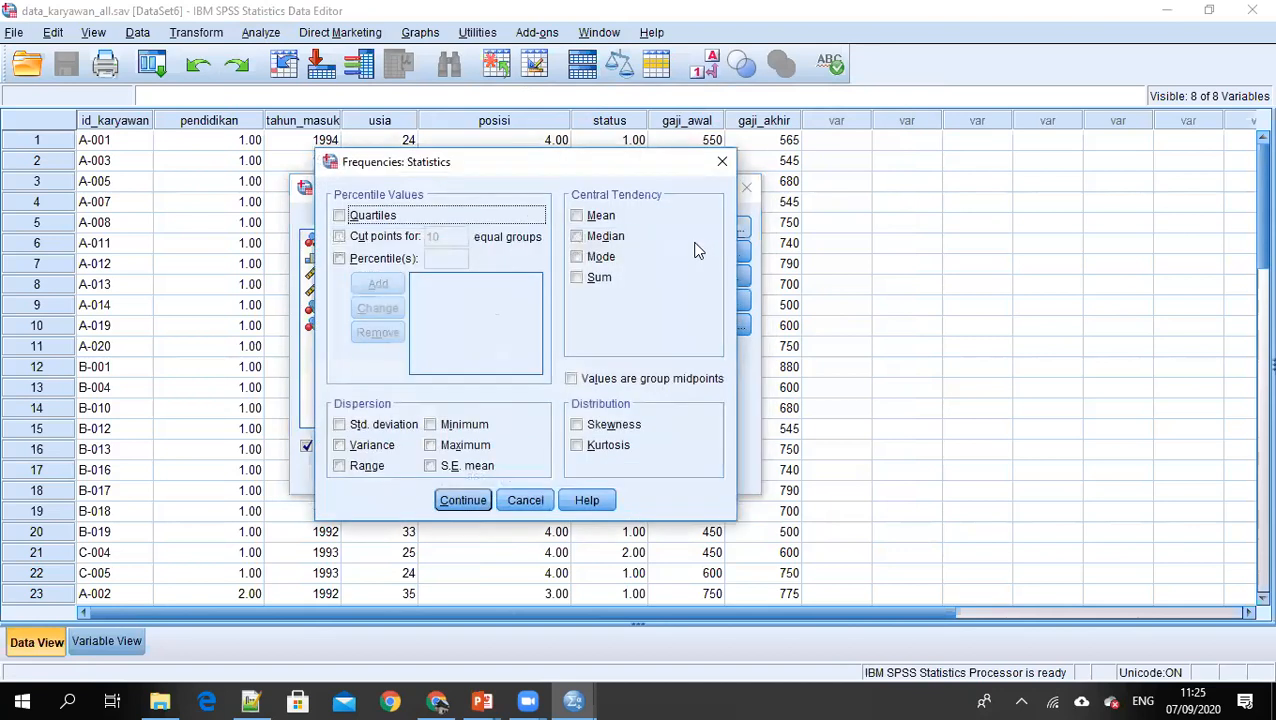
pyautogui.click(594, 216)
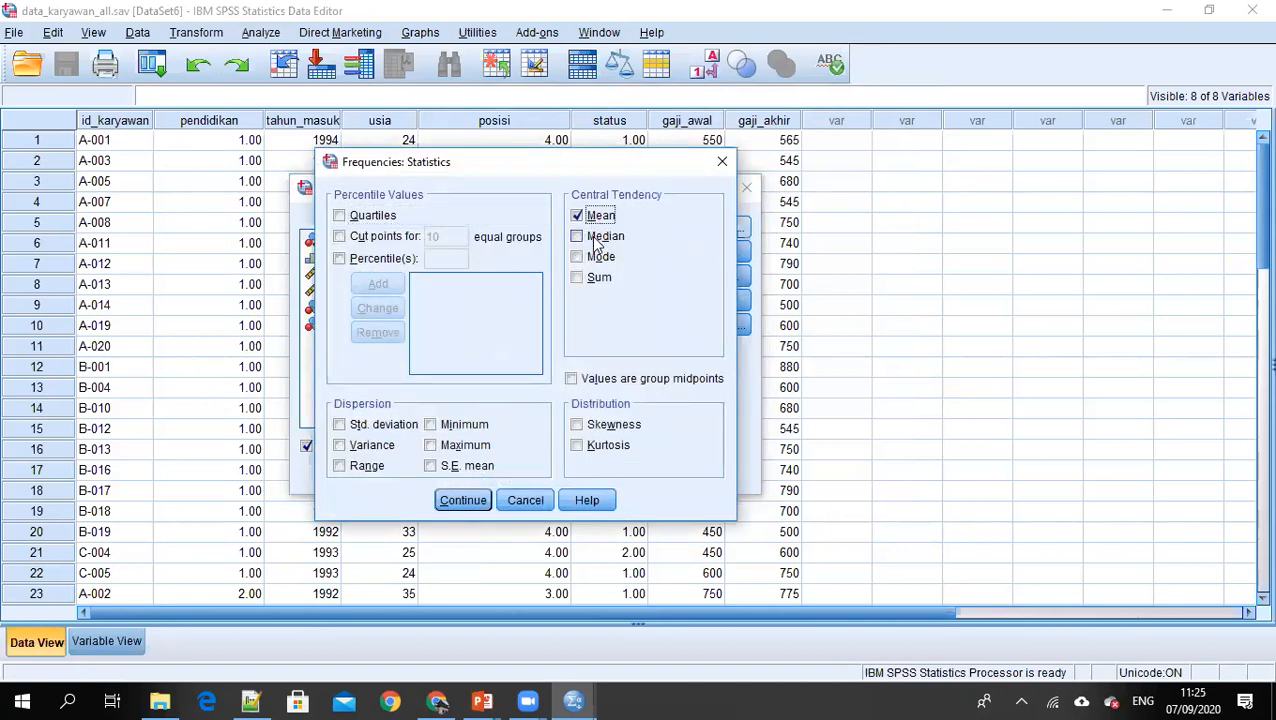
pyautogui.click(596, 237)
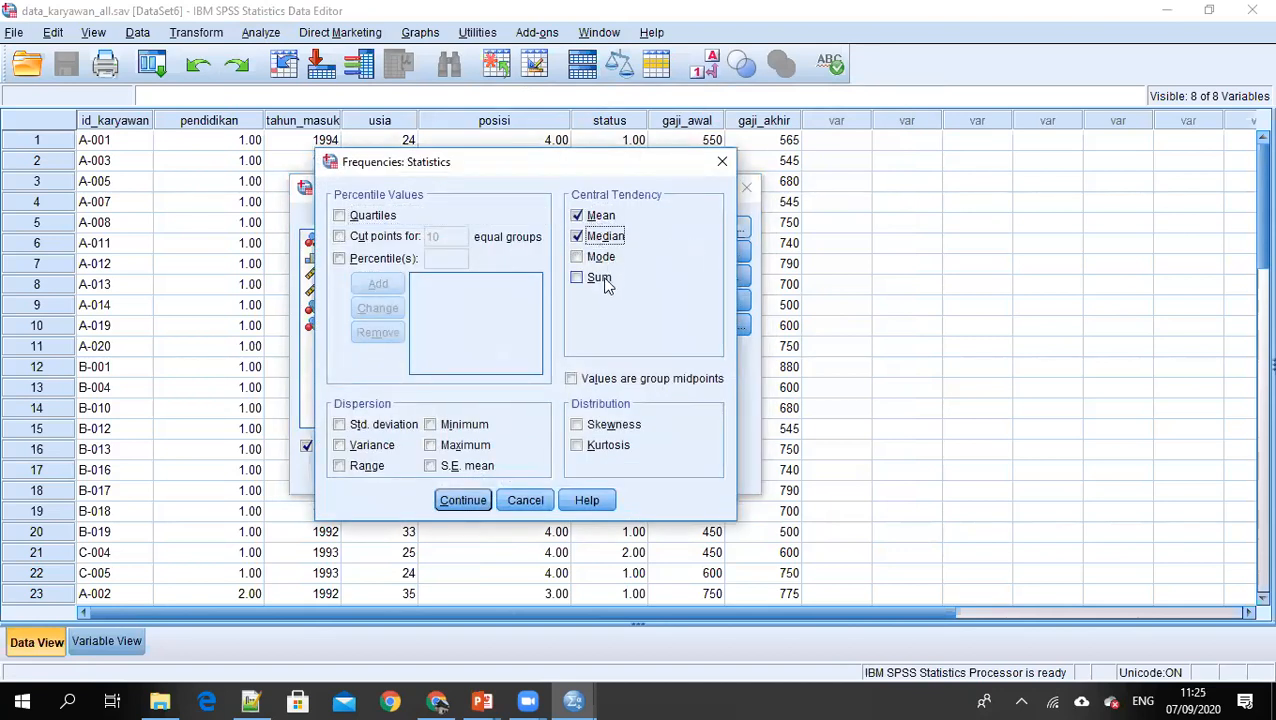
pyautogui.click(455, 425)
pyautogui.click(455, 445)
pyautogui.click(458, 501)
pyautogui.click(421, 476)
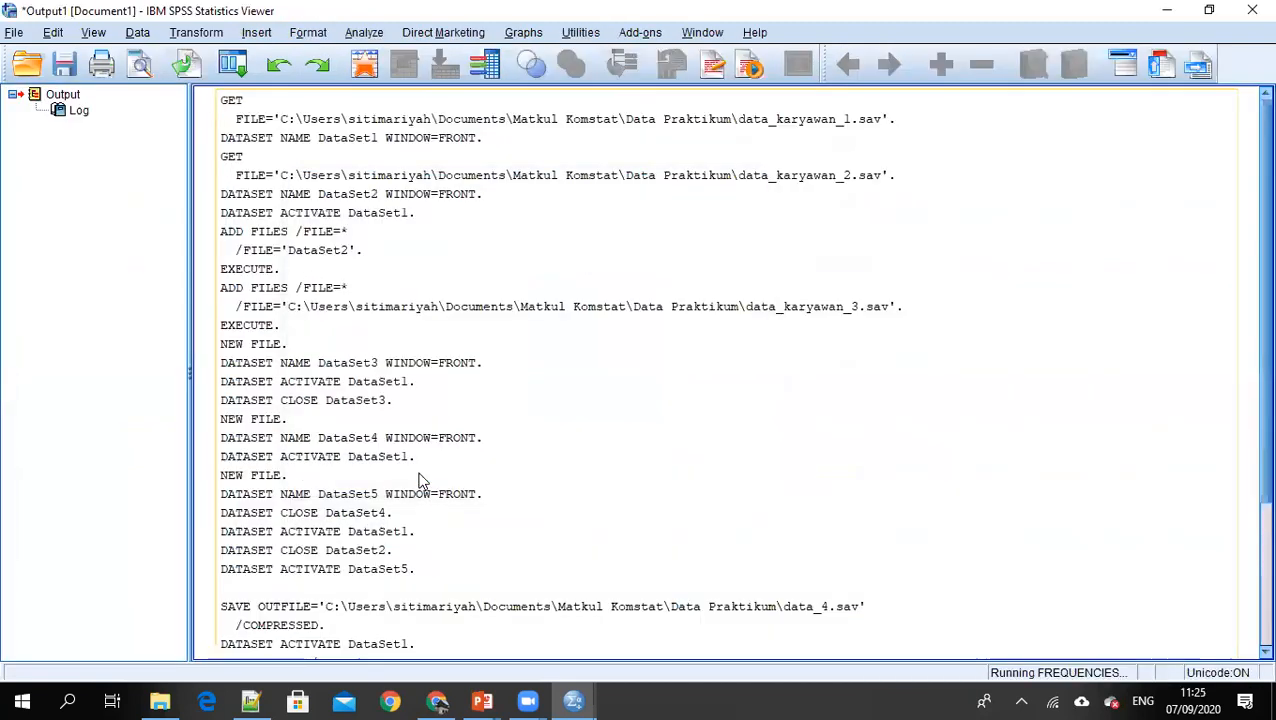
# - Review the Frequencies output, covering the gaji_awal and gaji_akhir frequency tables and the Statistics table
pyautogui.scroll(-5, 424, 481)
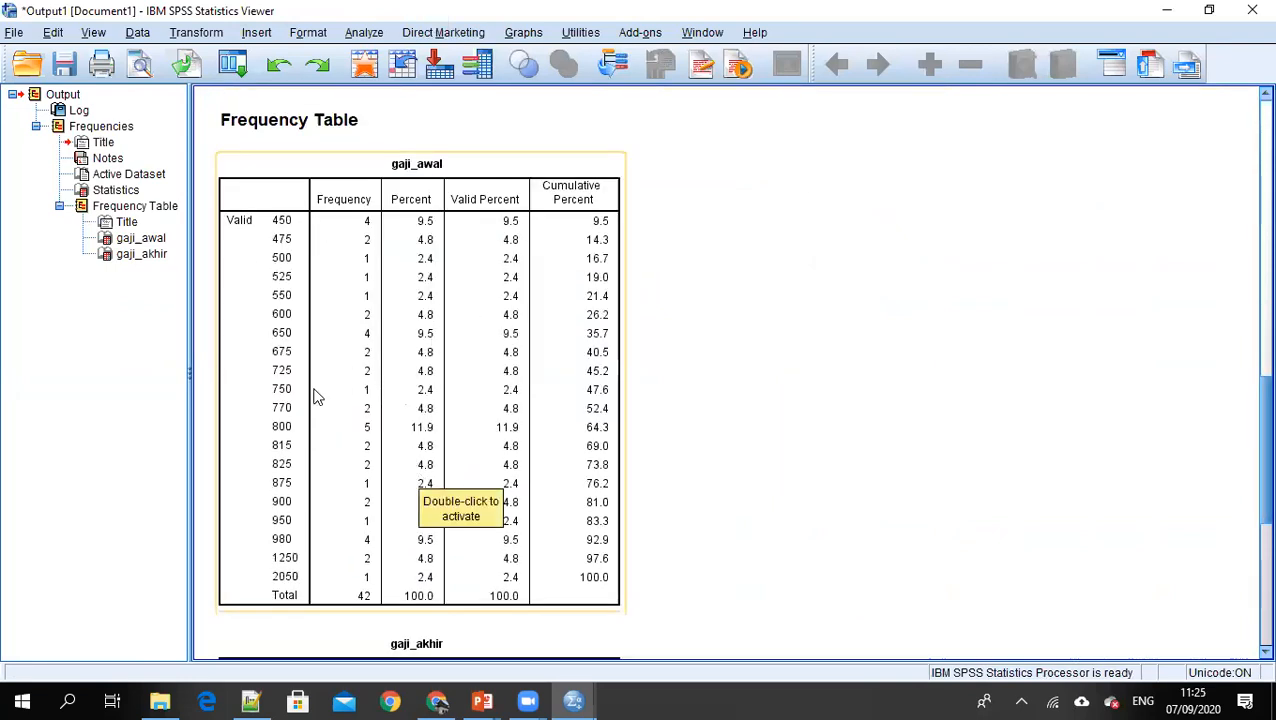
pyautogui.scroll(-7, 315, 395)
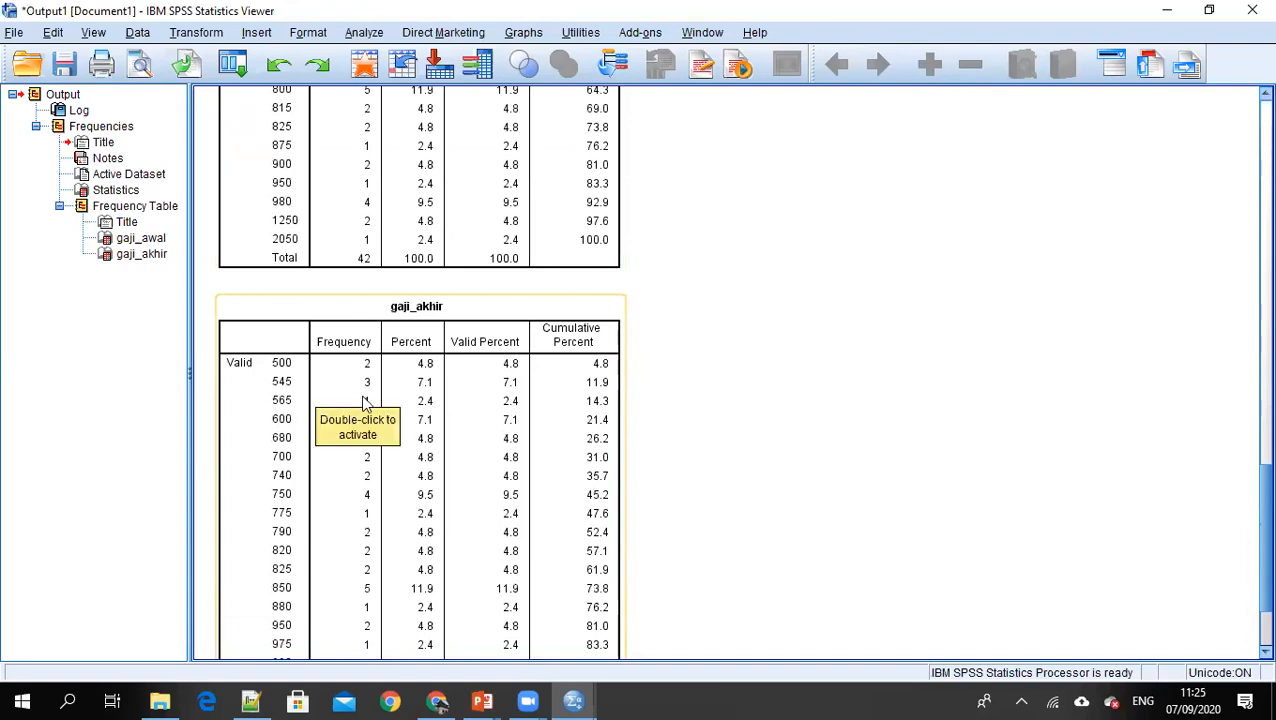
pyautogui.scroll(10, 365, 410)
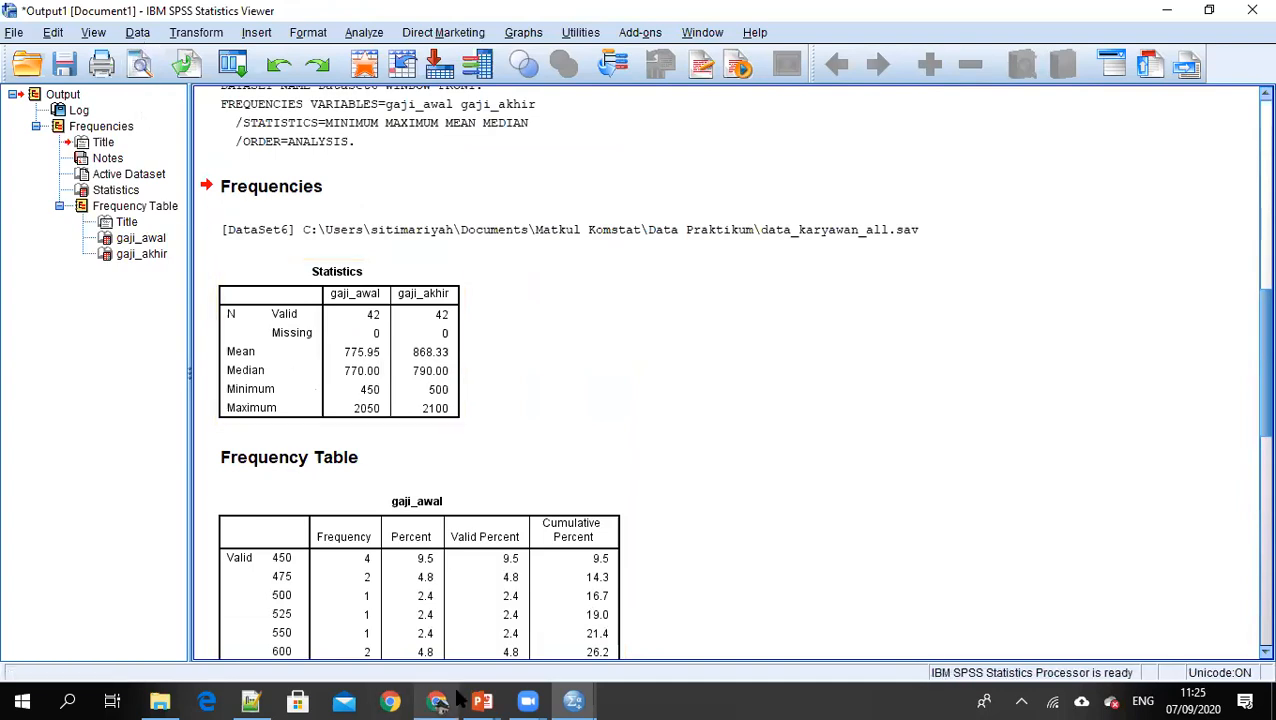
# - Split the file by posisi using the compare groups option, sorting the file by the grouping variable
pyautogui.click(572, 700)
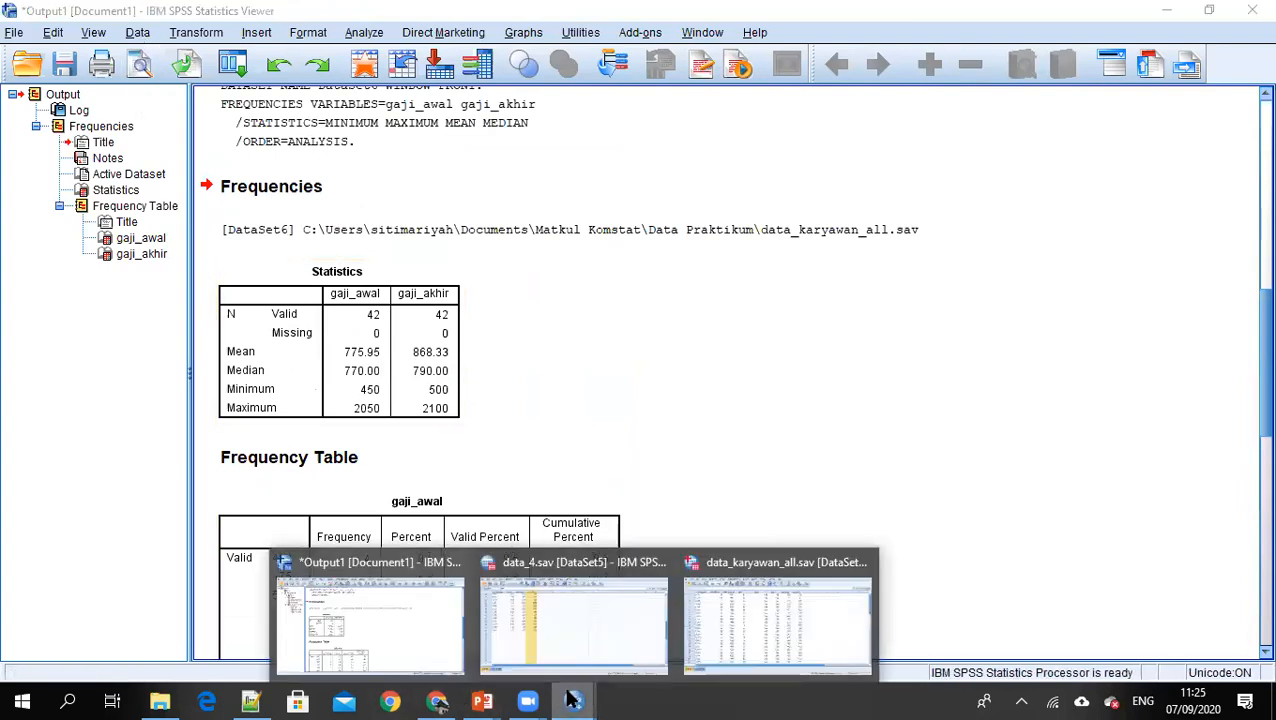
pyautogui.click(137, 32)
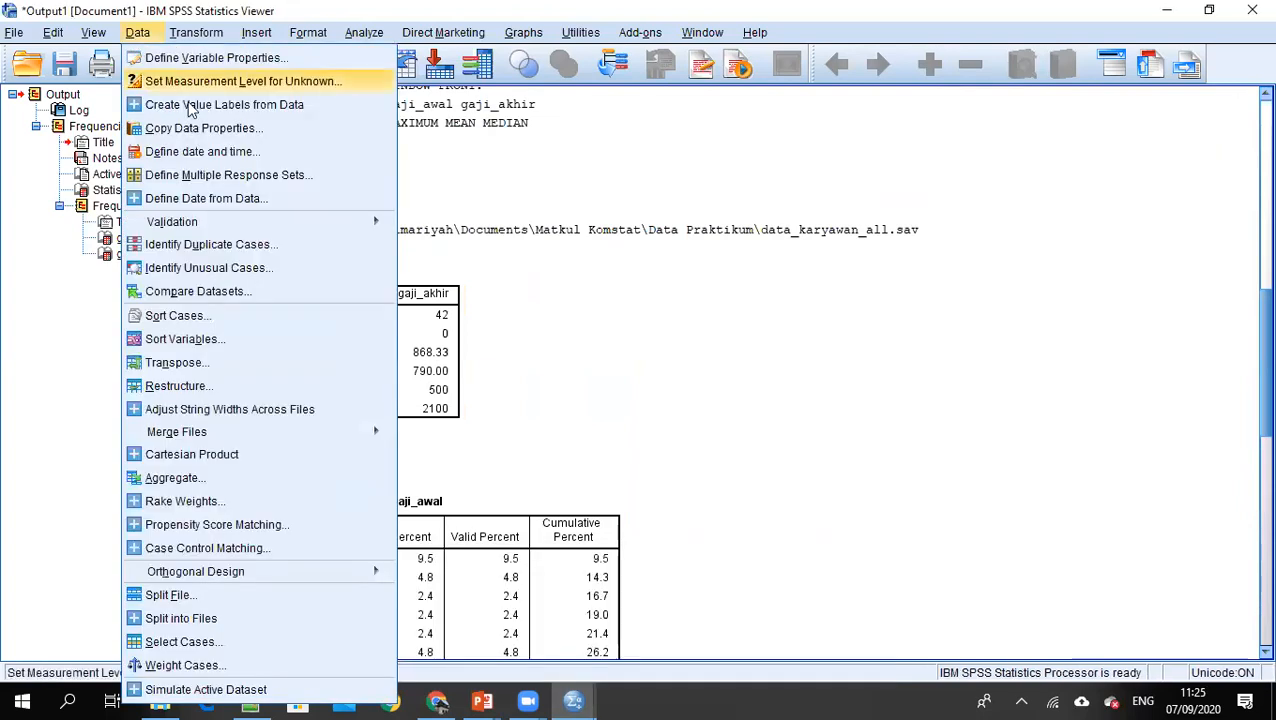
pyautogui.click(305, 595)
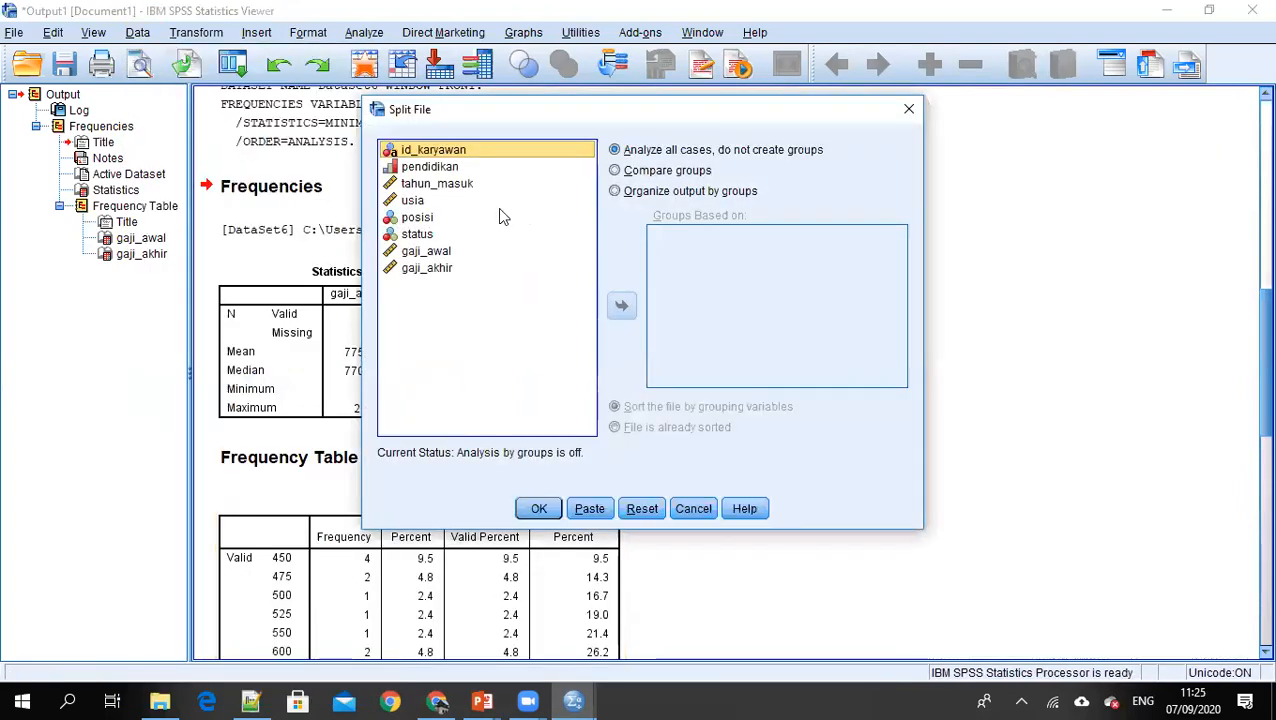
pyautogui.click(634, 172)
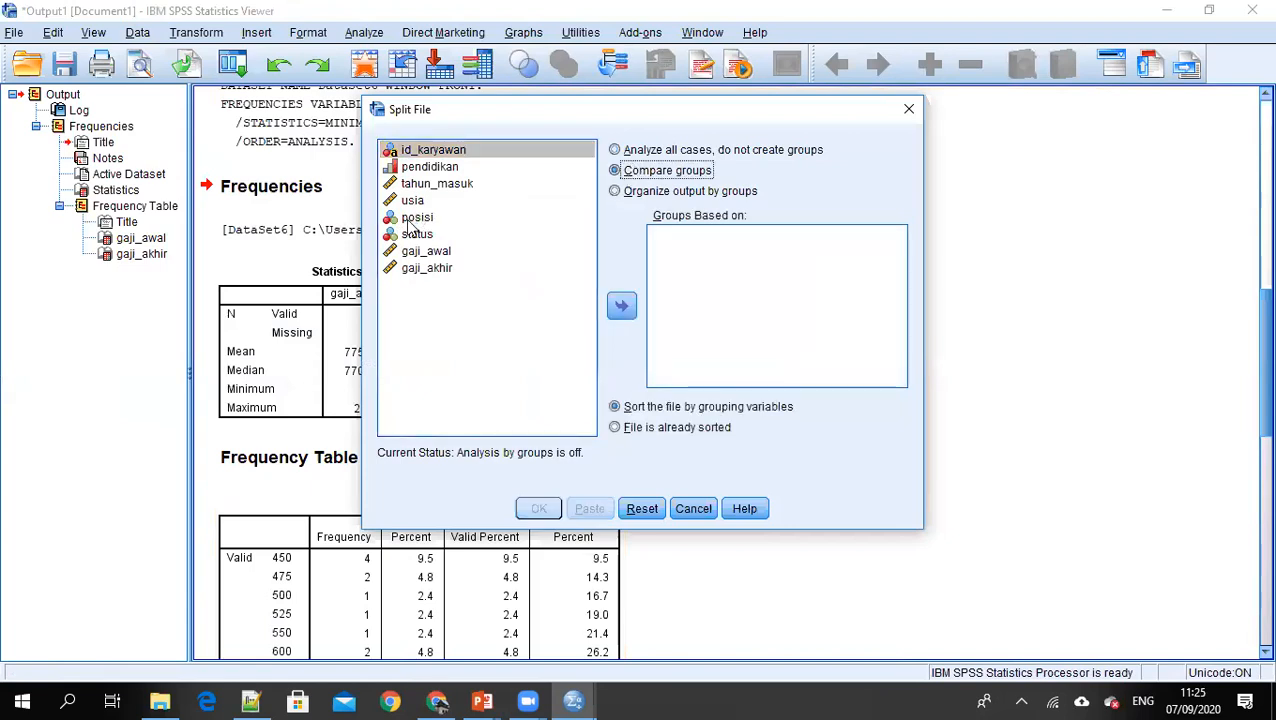
pyautogui.click(425, 170)
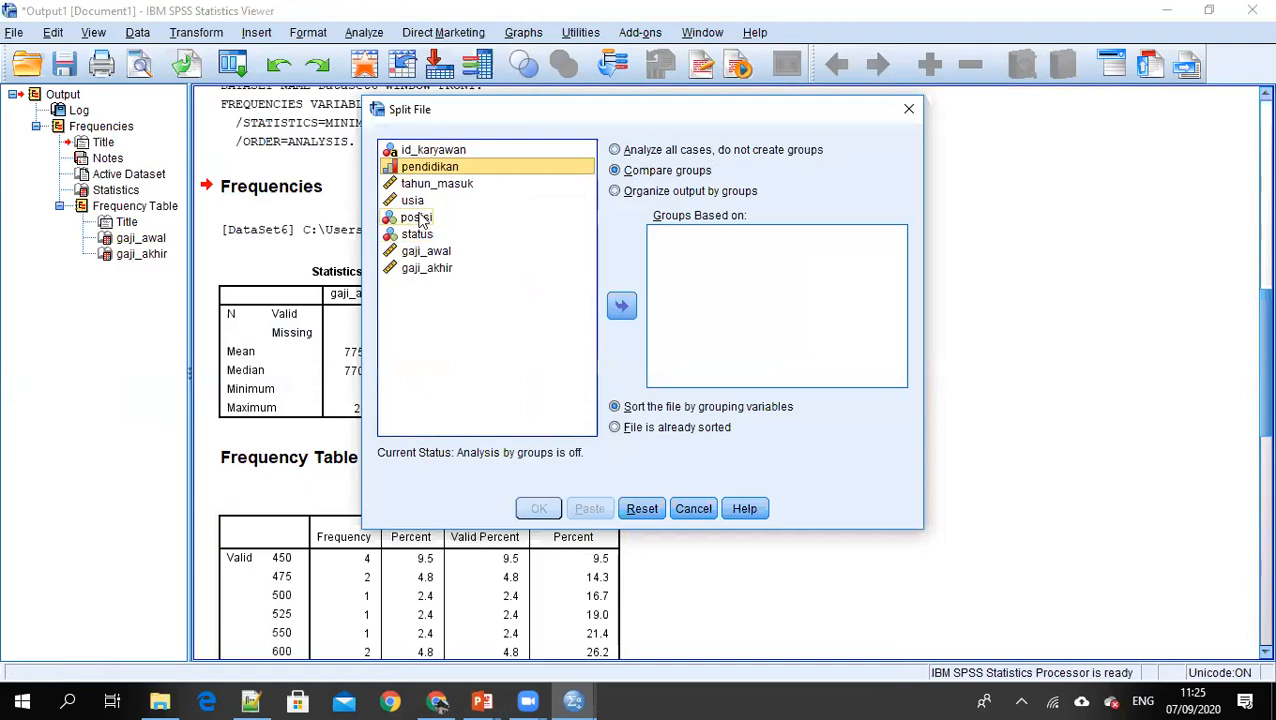
pyautogui.click(420, 219)
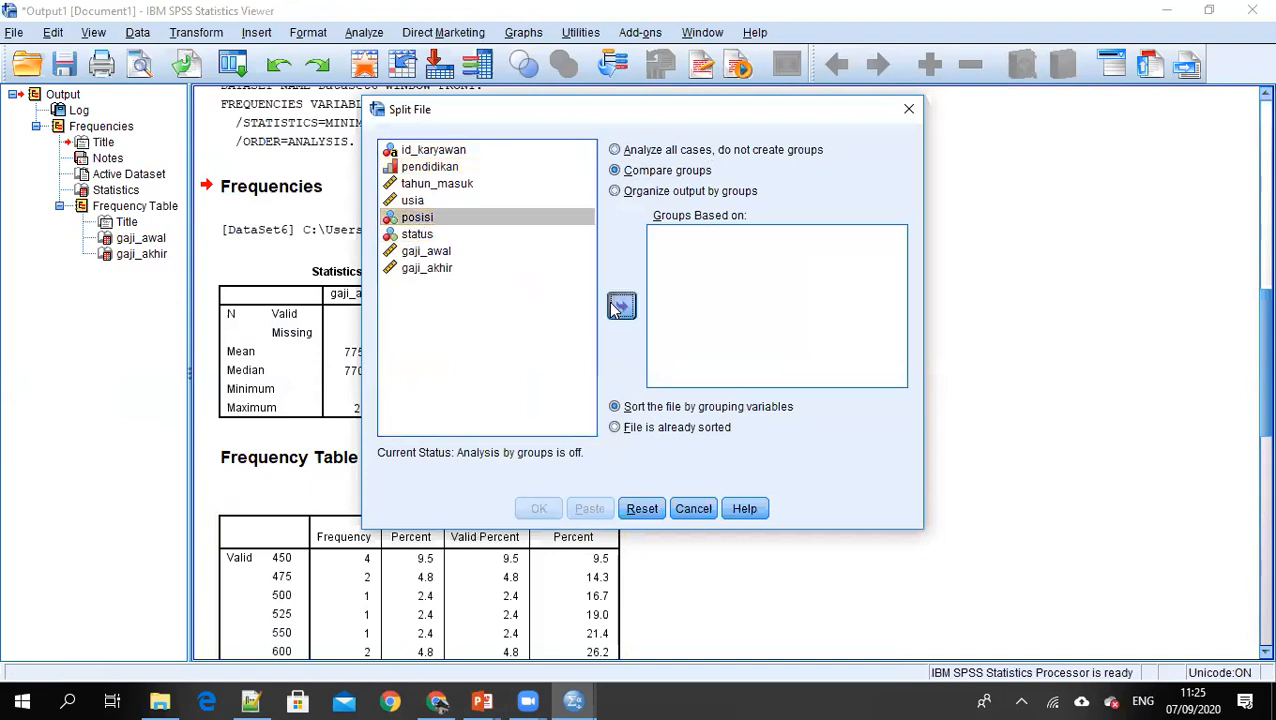
pyautogui.click(620, 306)
pyautogui.click(540, 509)
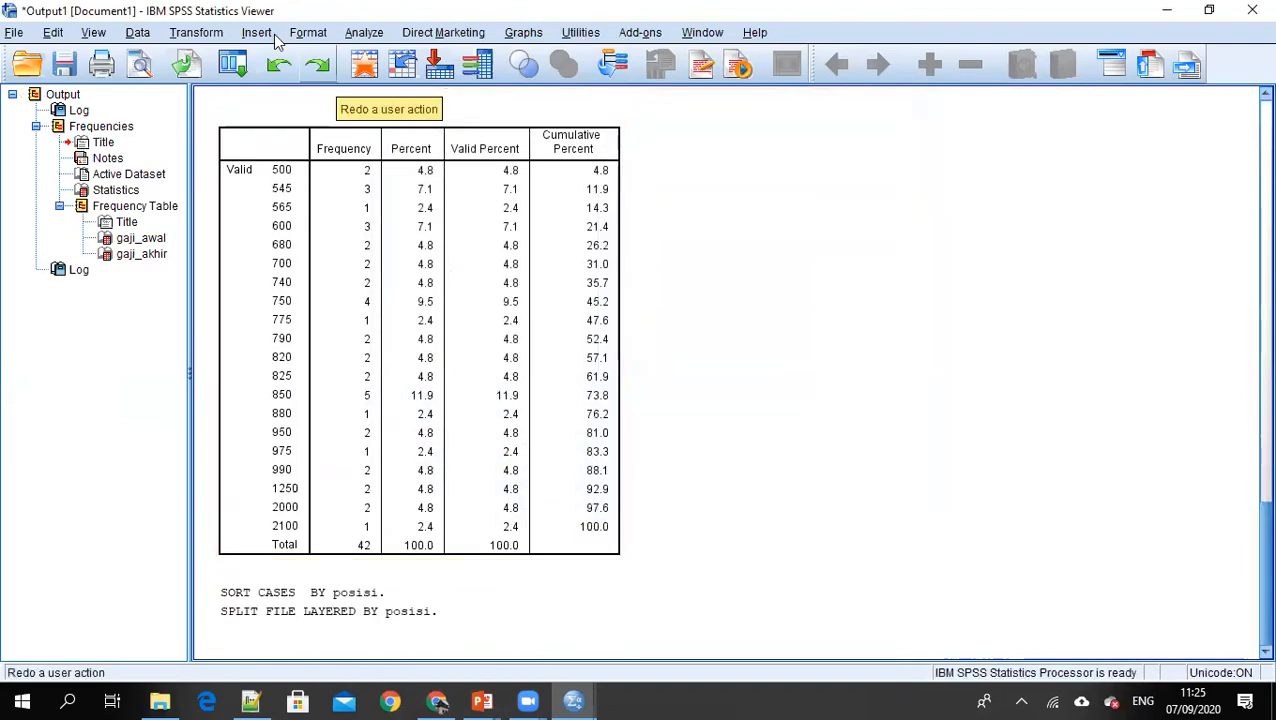
# - Rerun Frequencies for gaji_awal and gaji_akhir with the same statistics on the split file
pyautogui.click(364, 32)
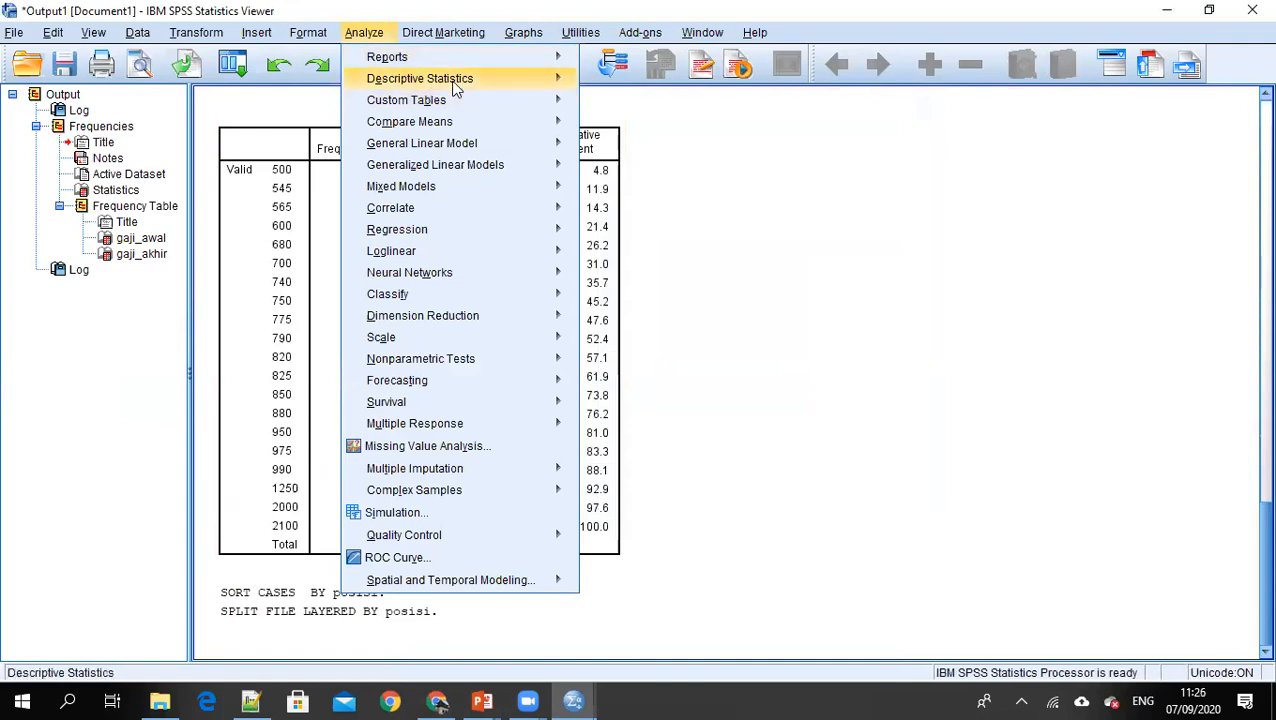
pyautogui.click(596, 84)
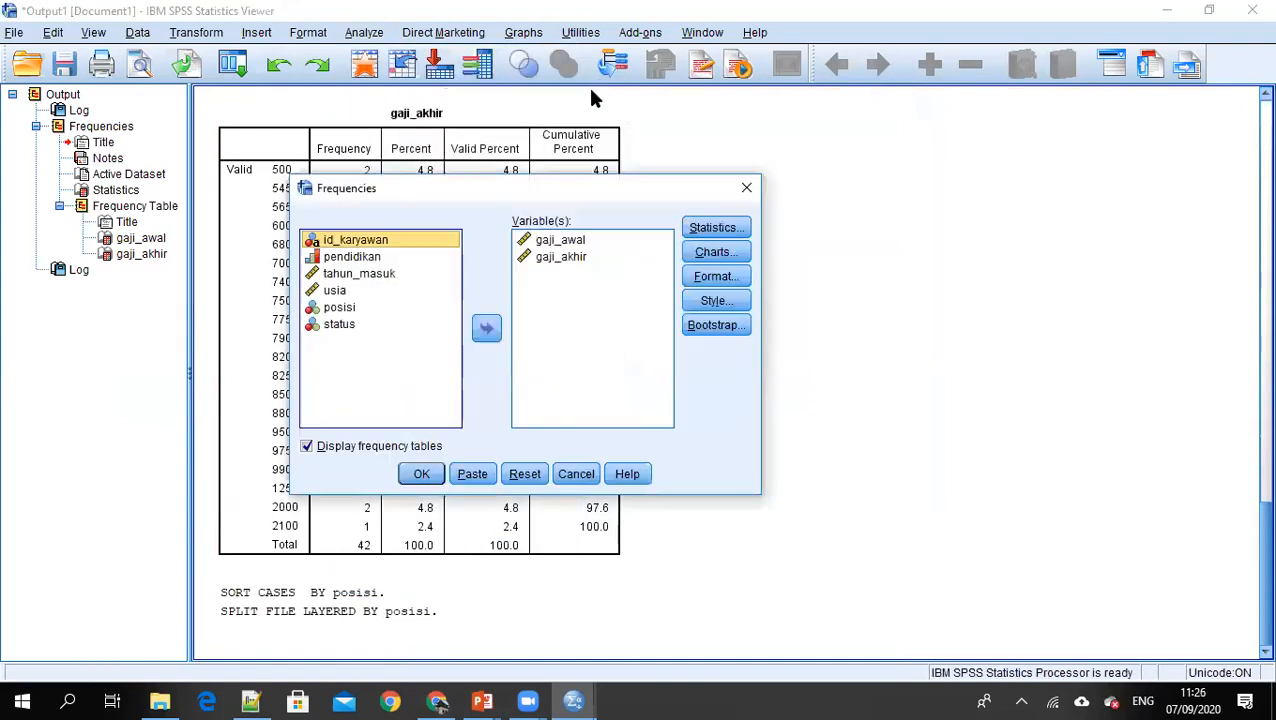
pyautogui.click(421, 474)
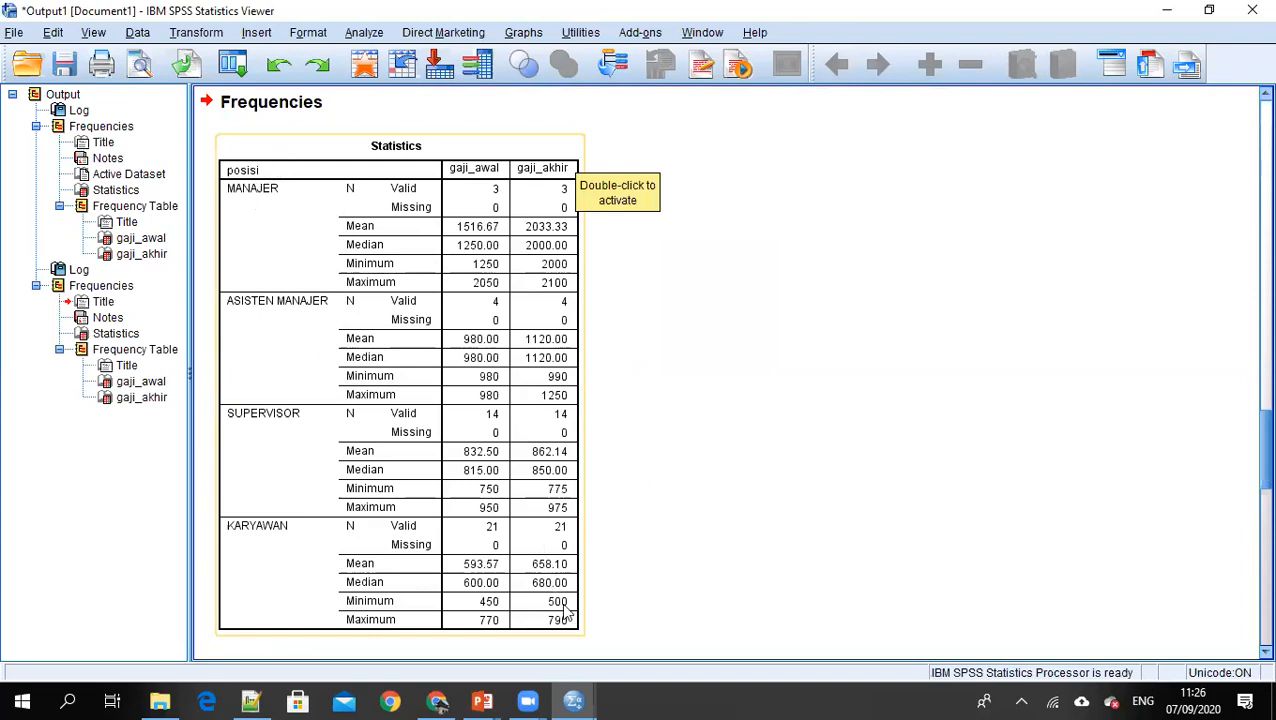
pyautogui.moveTo(585, 688)
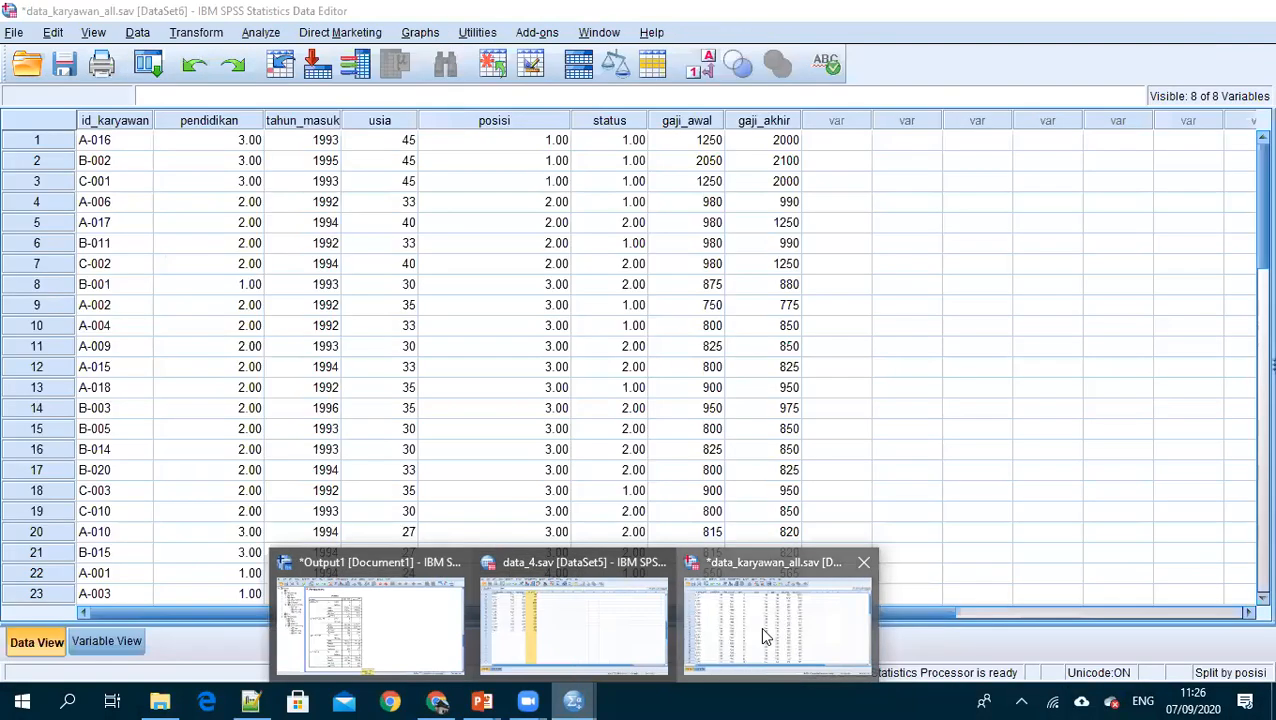
# - Check the cases sorted by posisi in data_karyawan_all.sav and examine the Statistics table grouped by posisi in the output
pyautogui.click(760, 626)
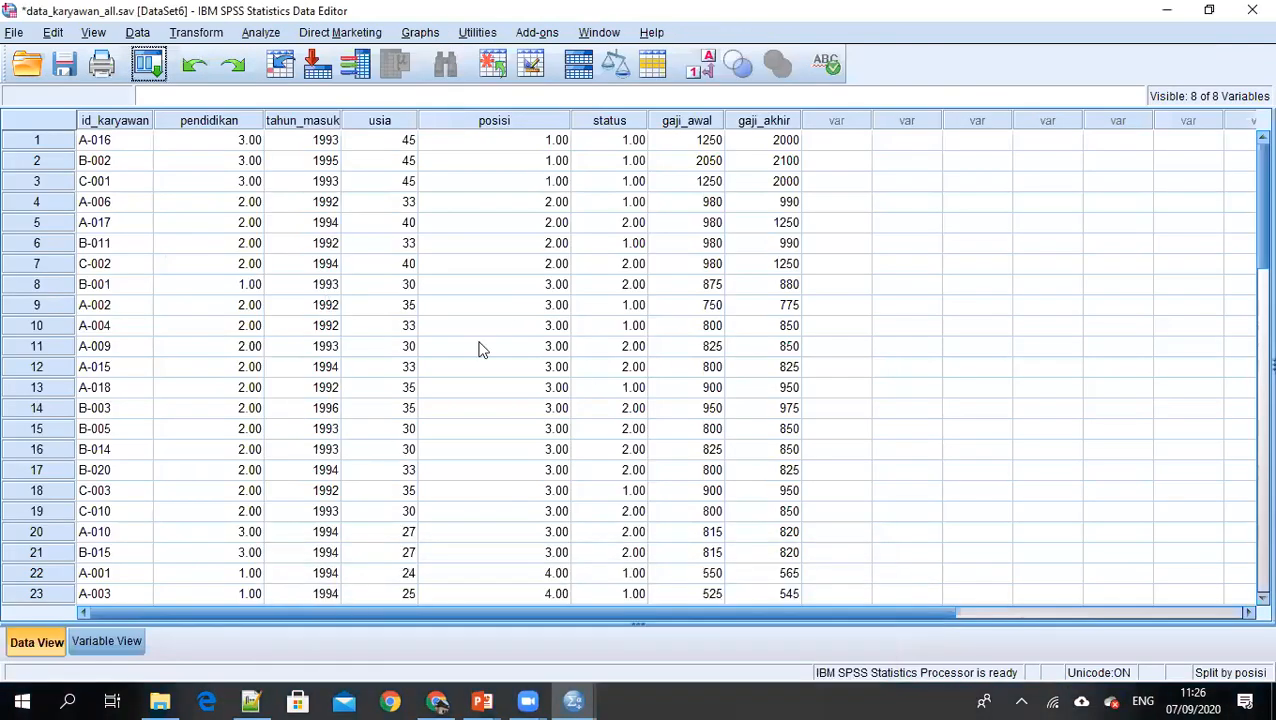
pyautogui.scroll(-7, 262, 285)
pyautogui.scroll(7, 262, 285)
pyautogui.moveTo(573, 700)
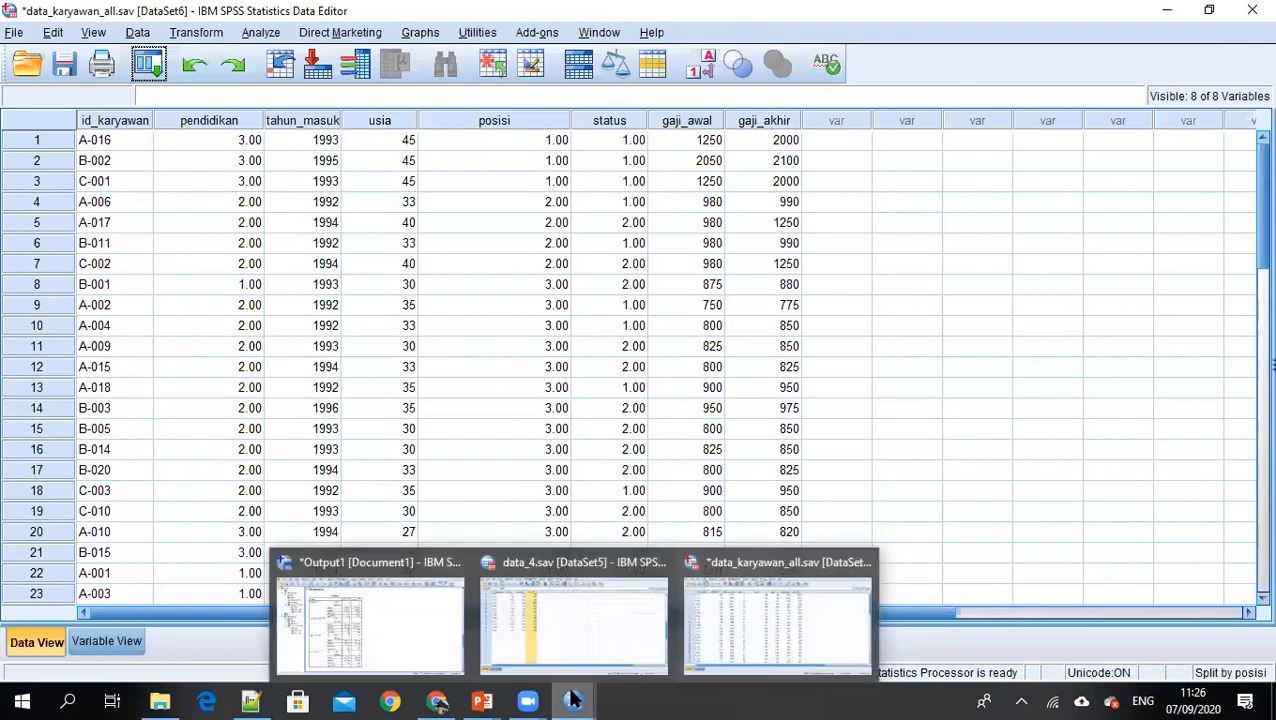
pyautogui.click(551, 607)
pyautogui.click(379, 627)
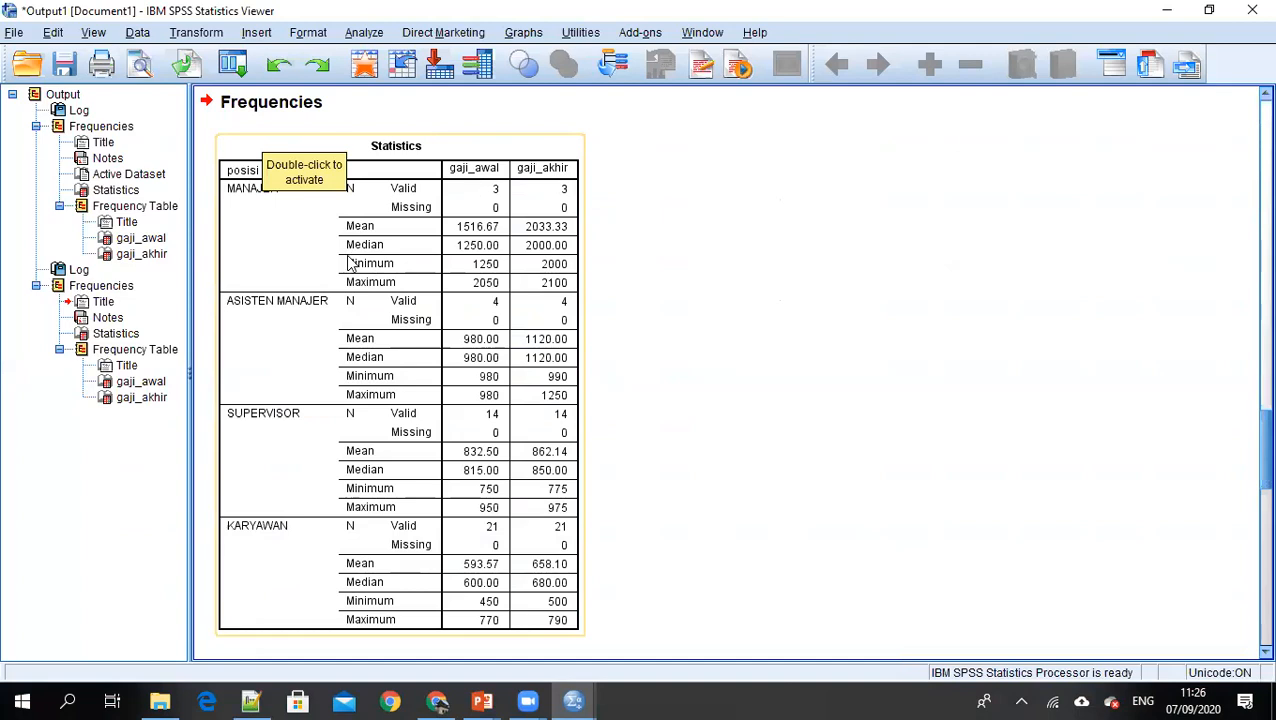
pyautogui.click(252, 235)
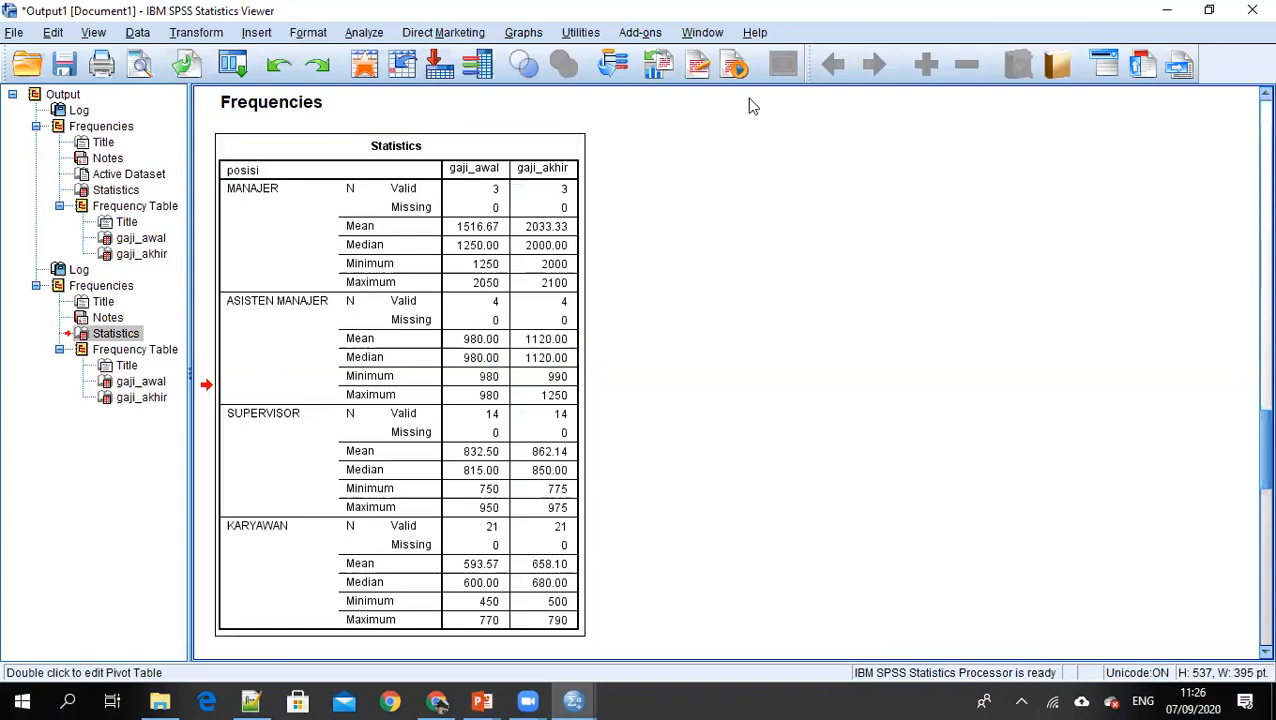
# - Start splitting the dataset into separate files, with status as the variable to split cases by
pyautogui.click(137, 32)
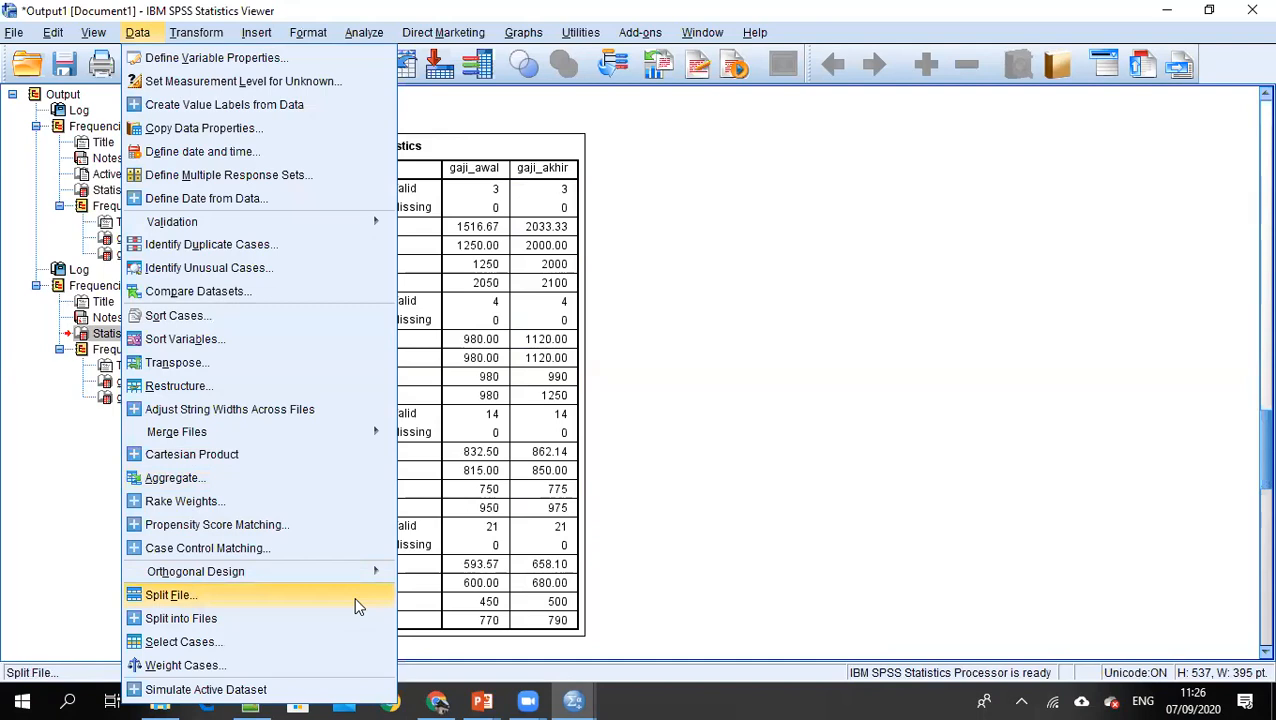
pyautogui.click(300, 618)
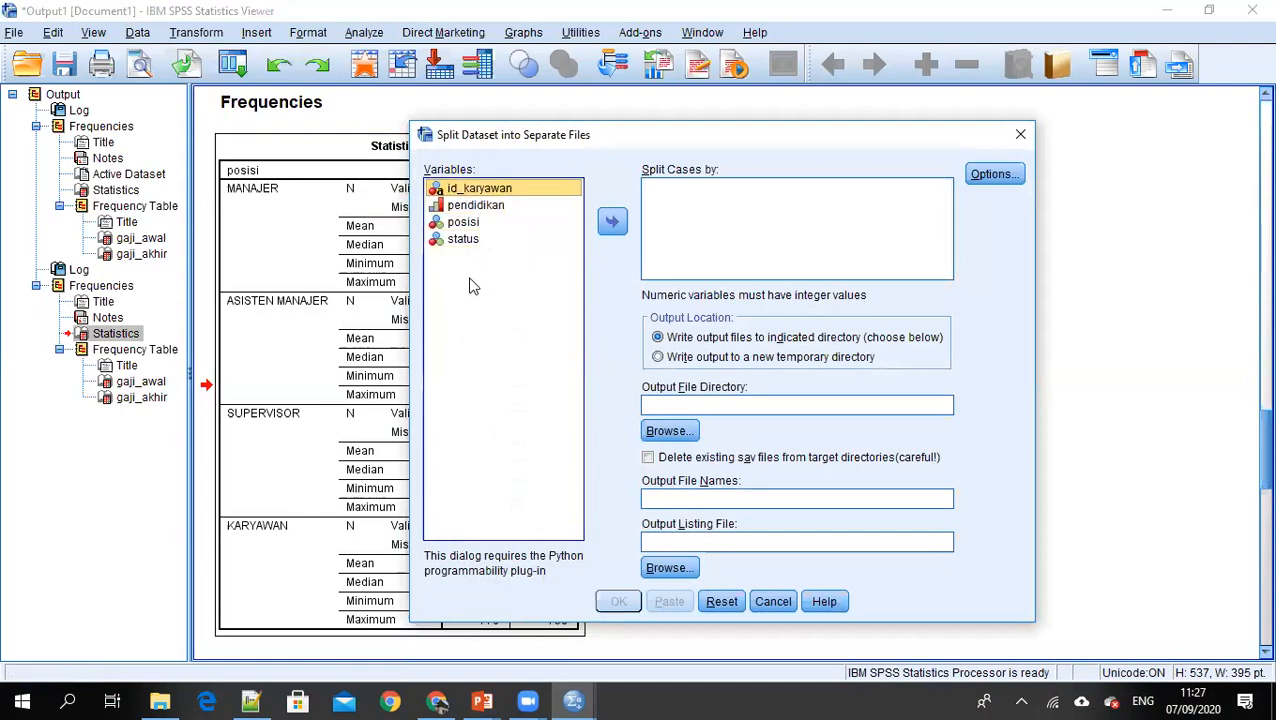
pyautogui.click(482, 205)
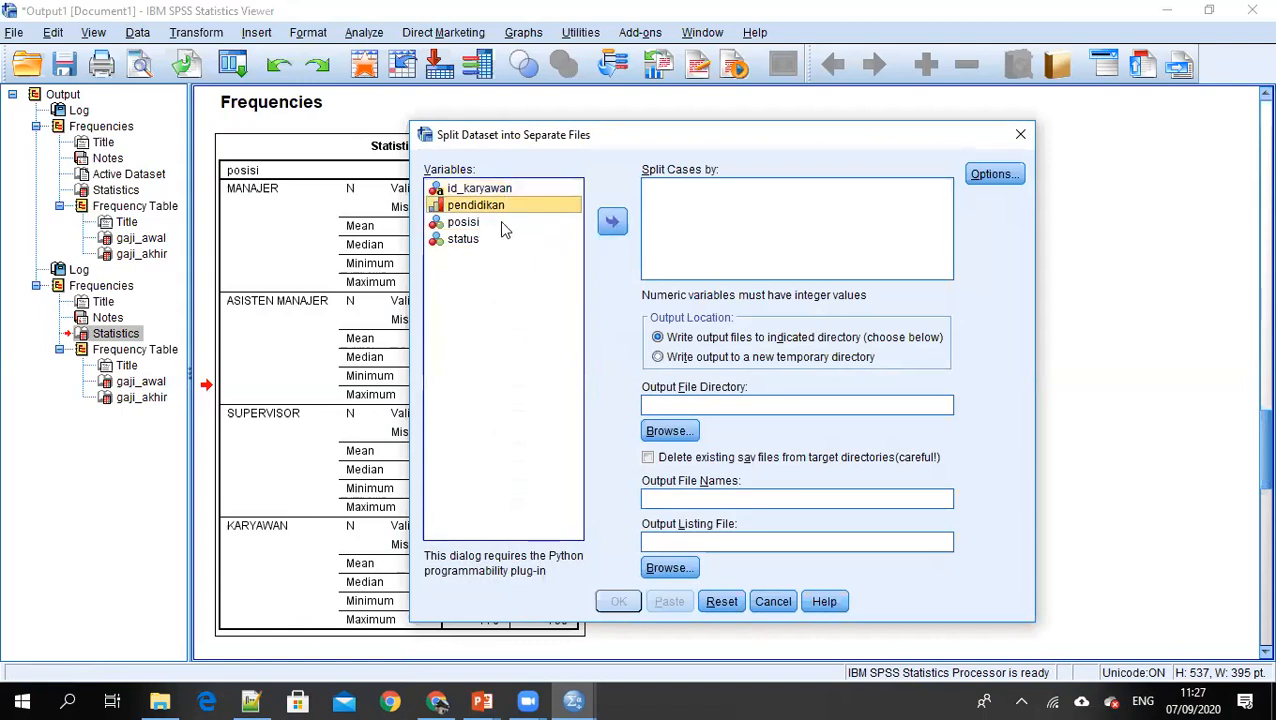
pyautogui.click(463, 242)
pyautogui.click(610, 222)
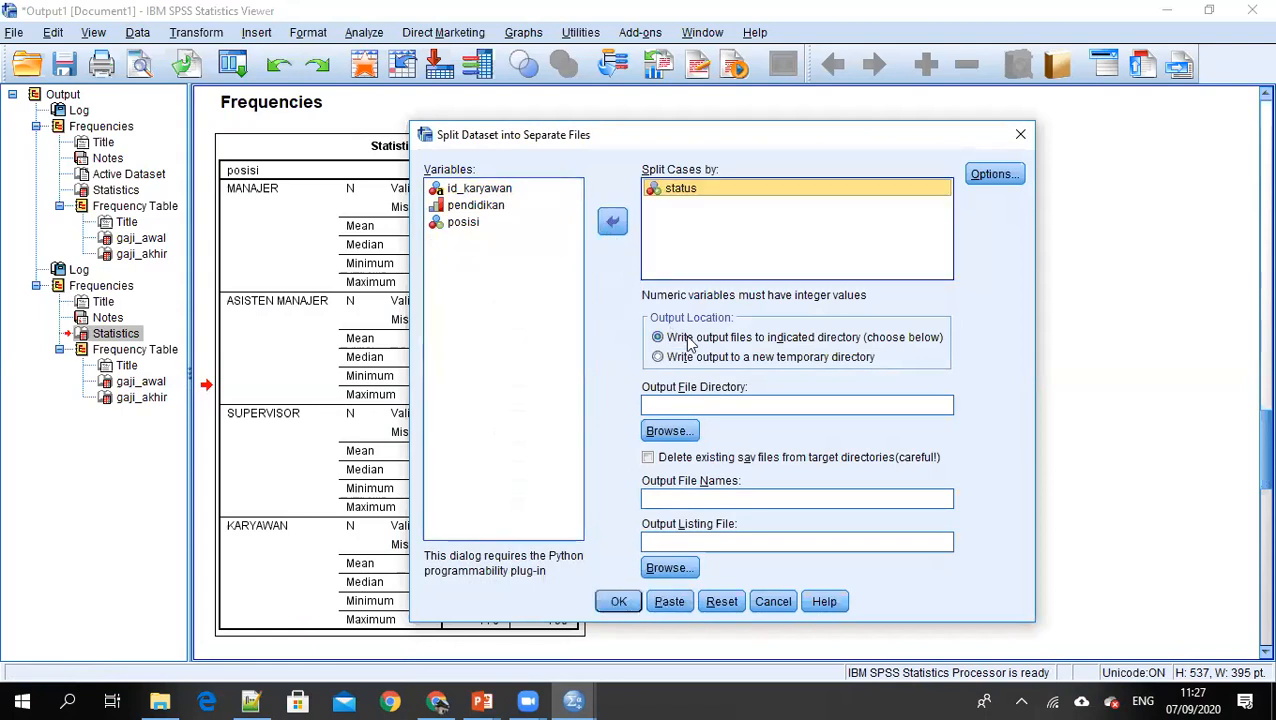
# - Set the output directory to the Data Praktikum folder, name the output files data_split, and run the split
pyautogui.click(669, 430)
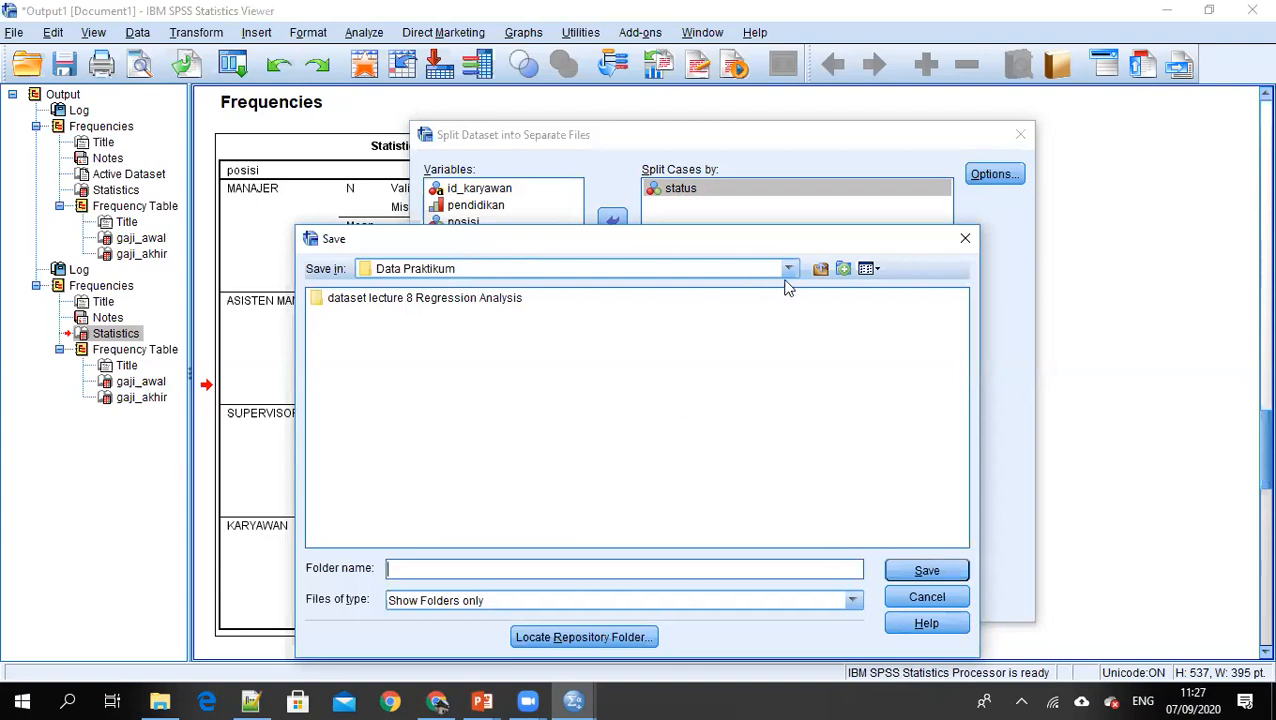
pyautogui.click(820, 268)
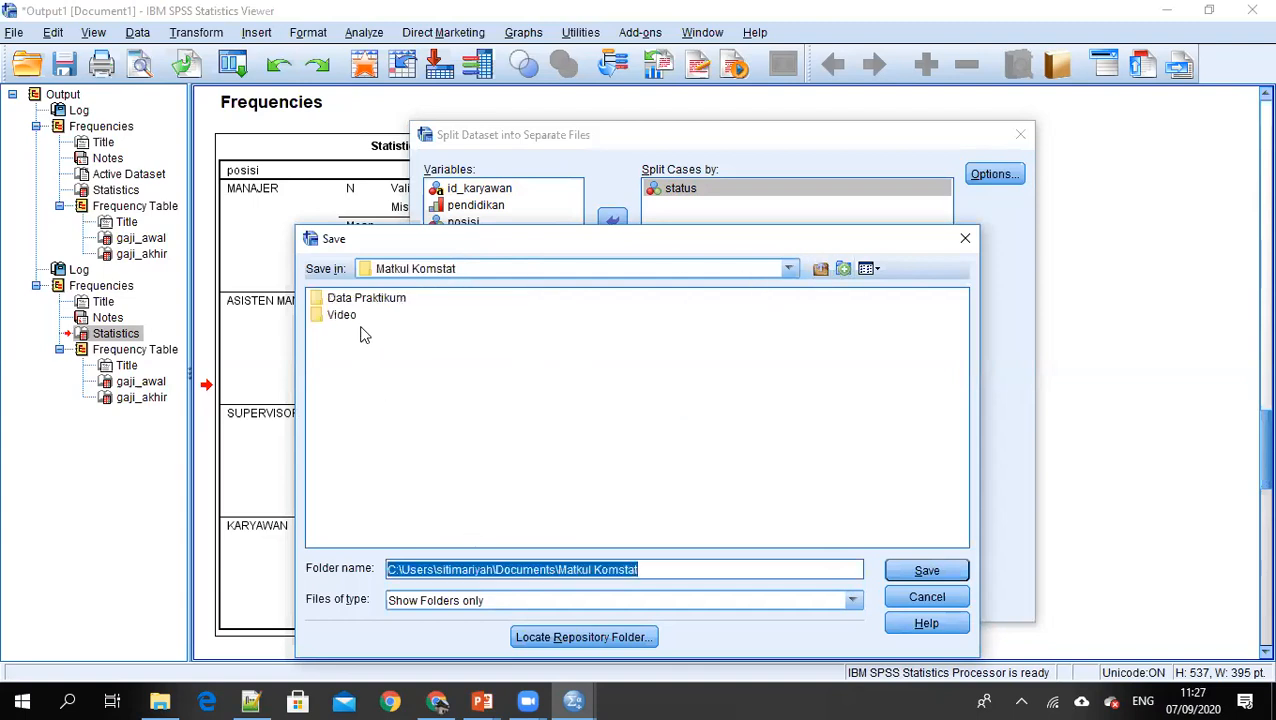
pyautogui.click(362, 298)
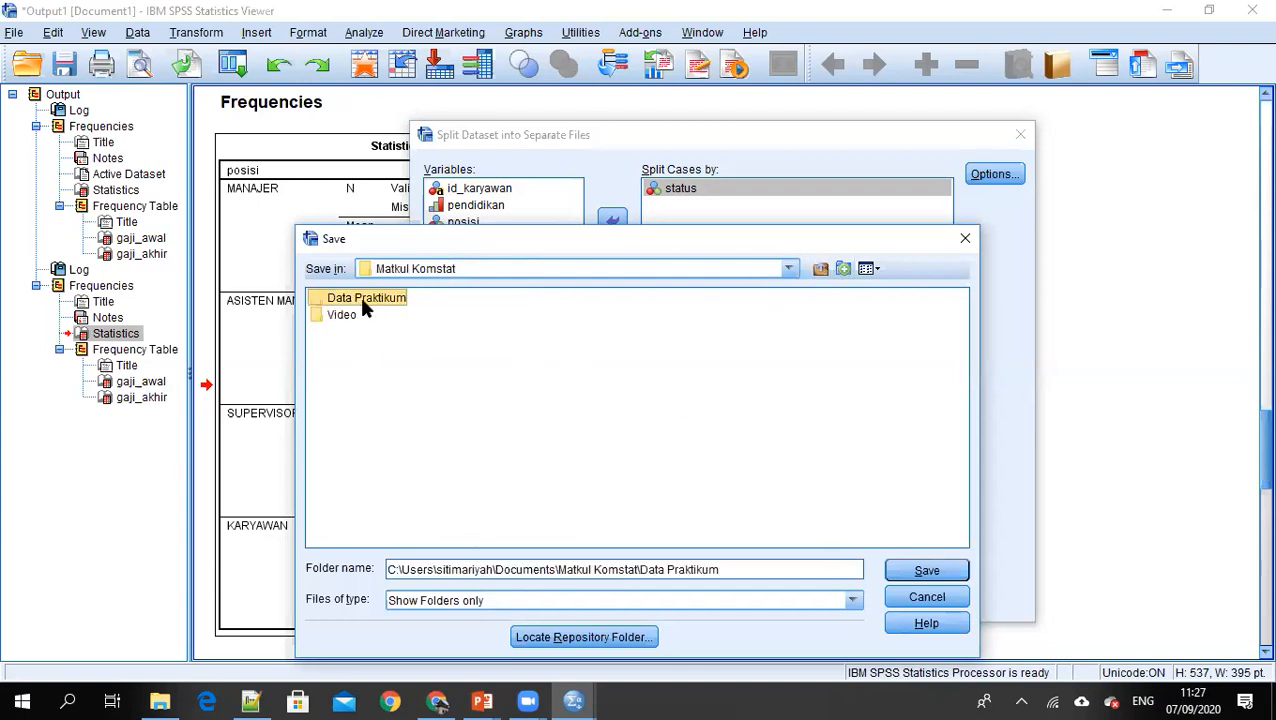
pyautogui.click(926, 571)
pyautogui.click(739, 502)
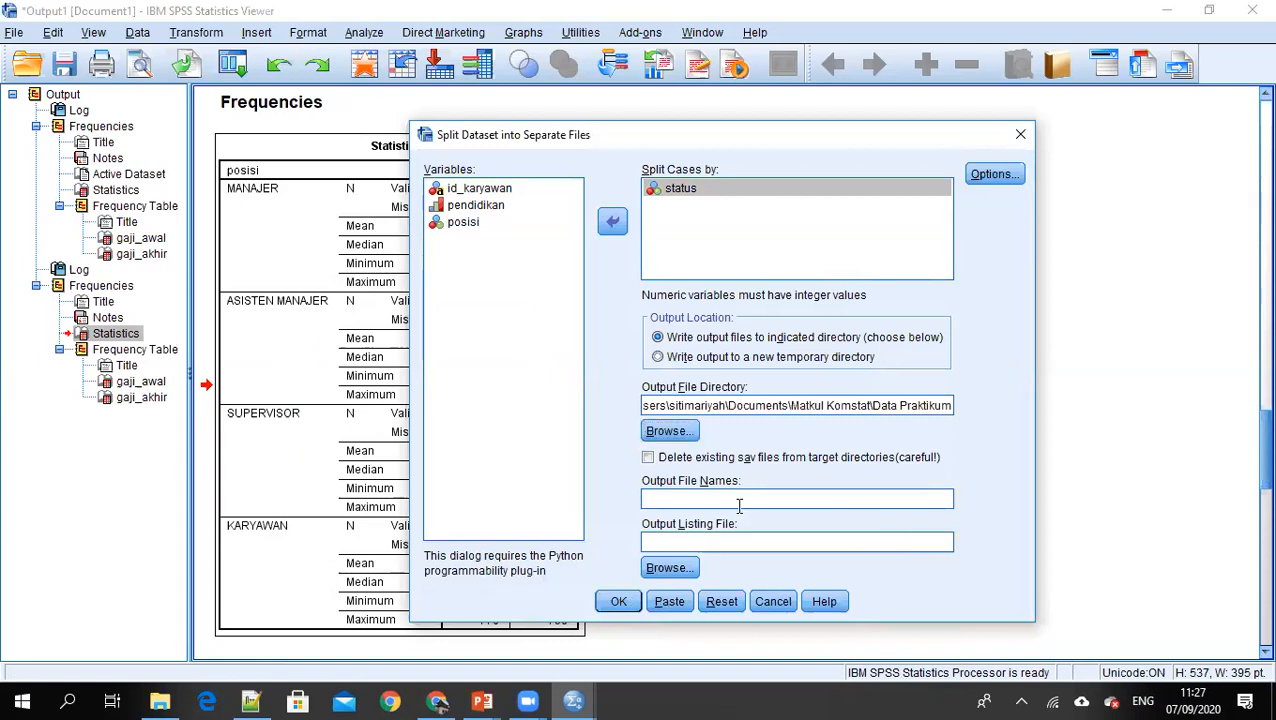
pyautogui.write('data_sp')
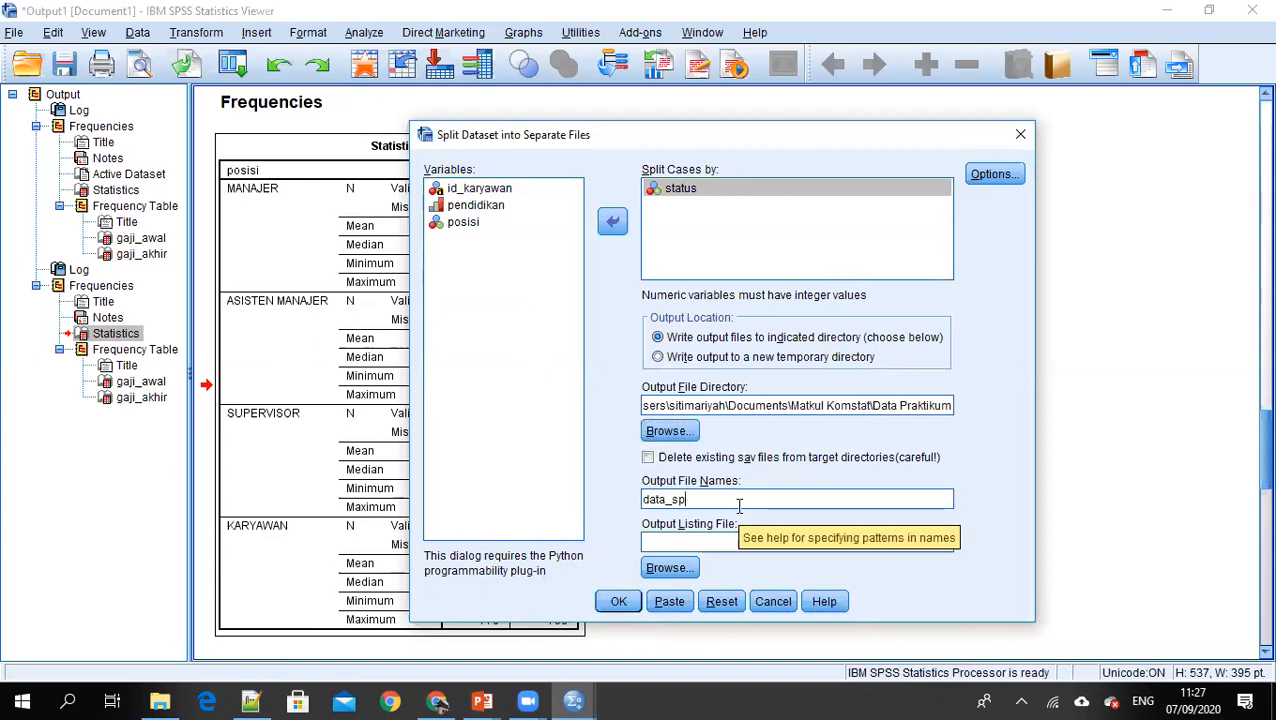
pyautogui.write('lit')
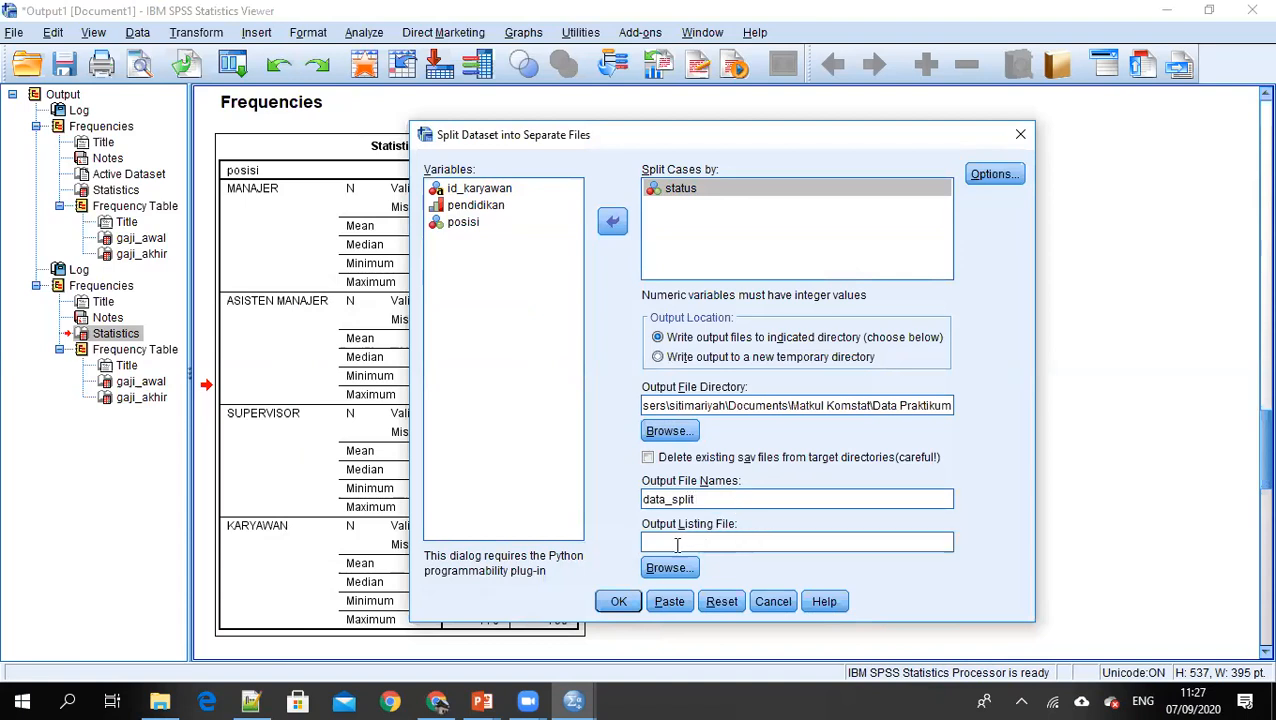
pyautogui.click(618, 603)
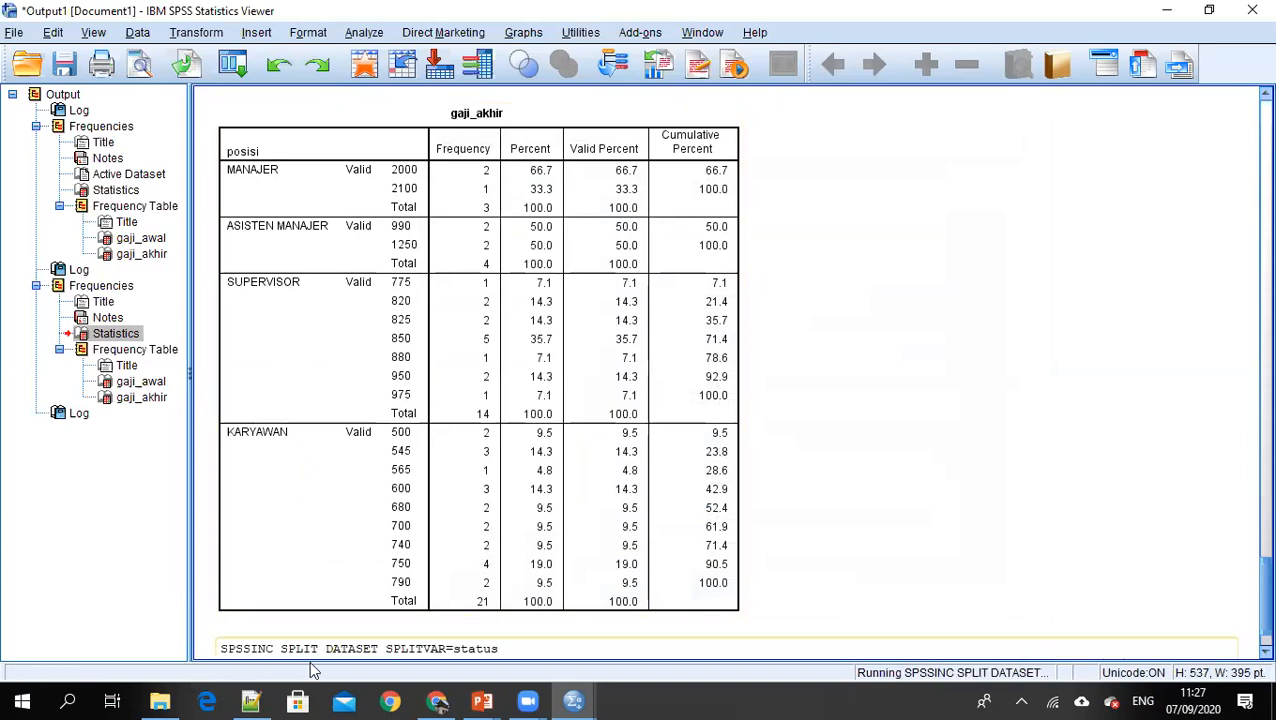
pyautogui.click(14, 32)
pyautogui.moveTo(265, 82)
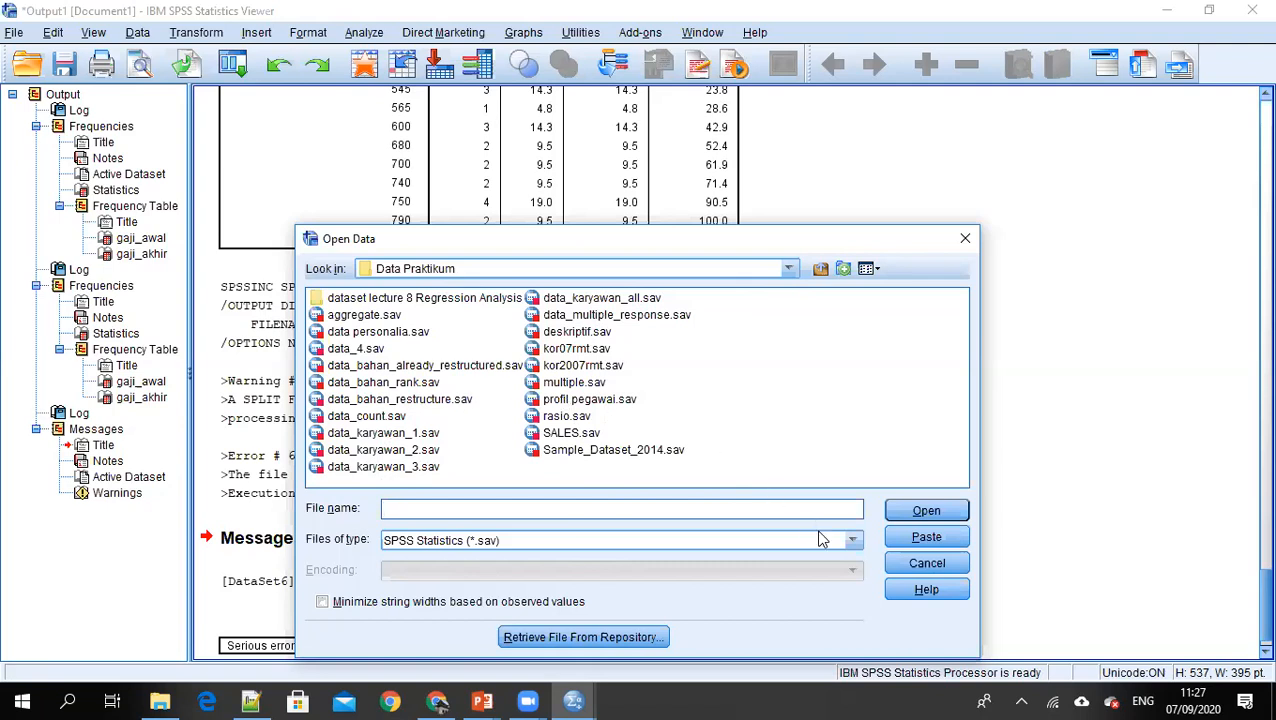
pyautogui.click(932, 565)
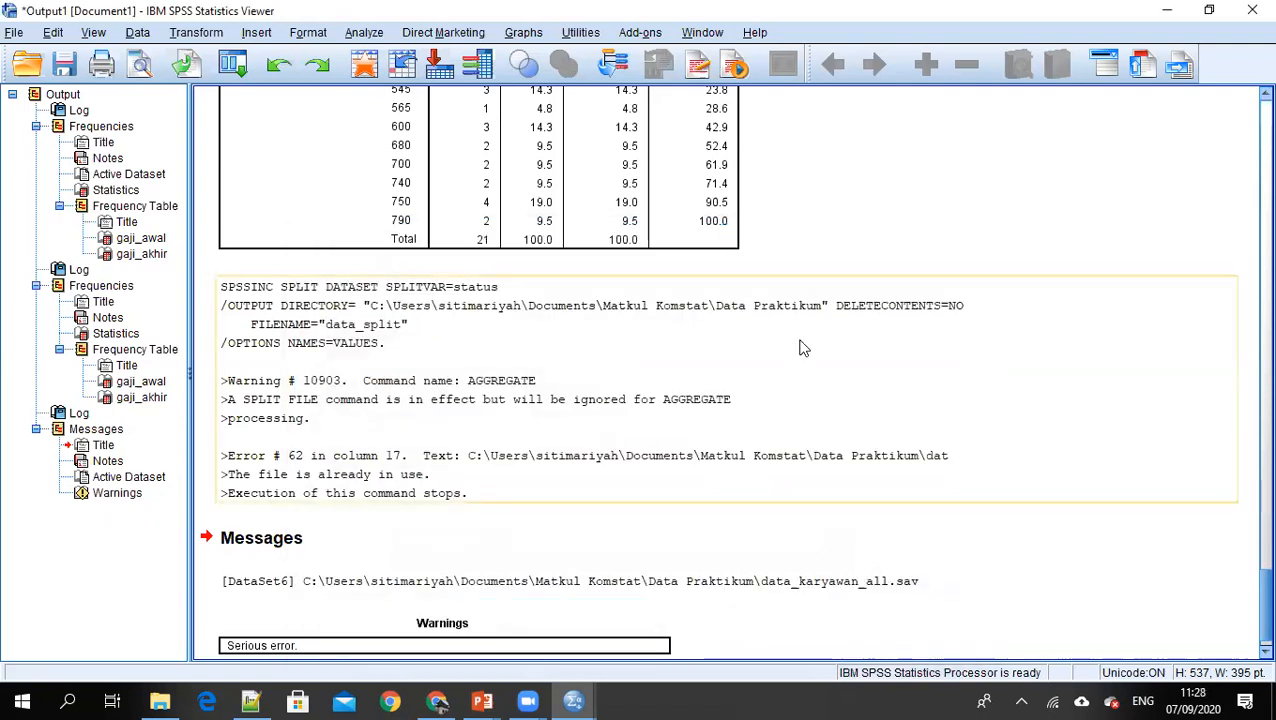
pyautogui.click(137, 32)
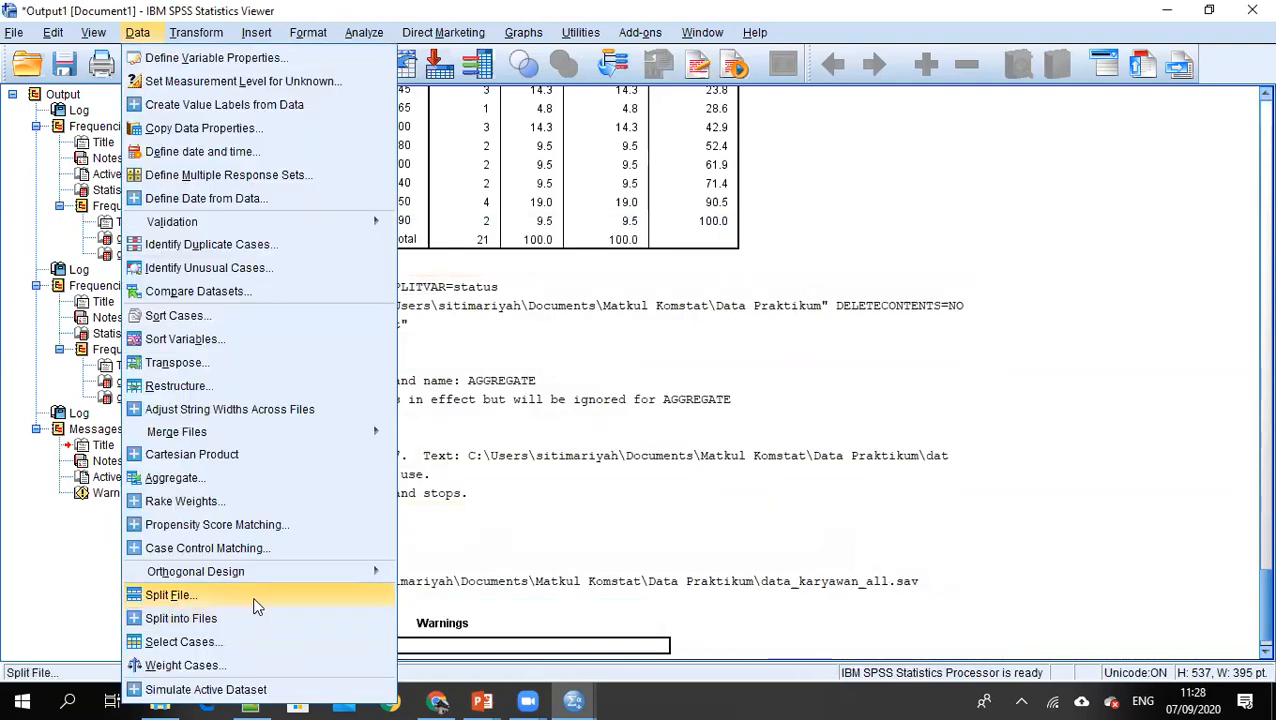
pyautogui.click(252, 606)
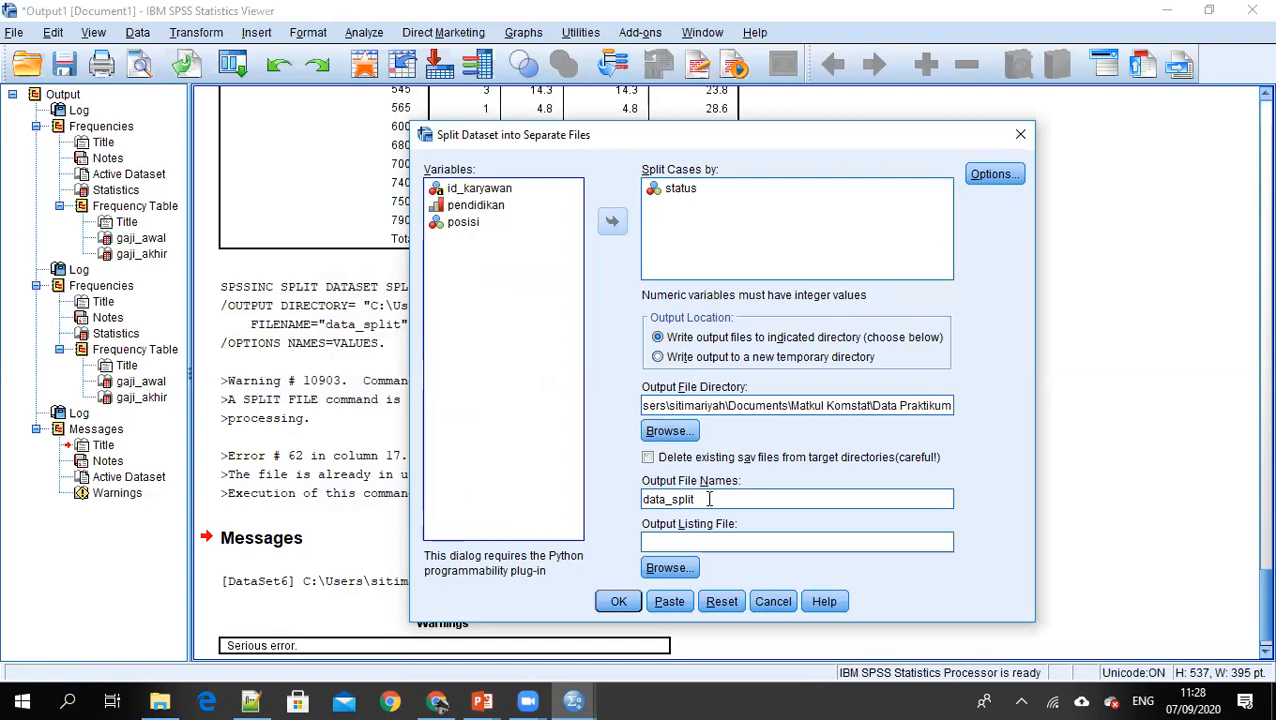
pyautogui.click(669, 568)
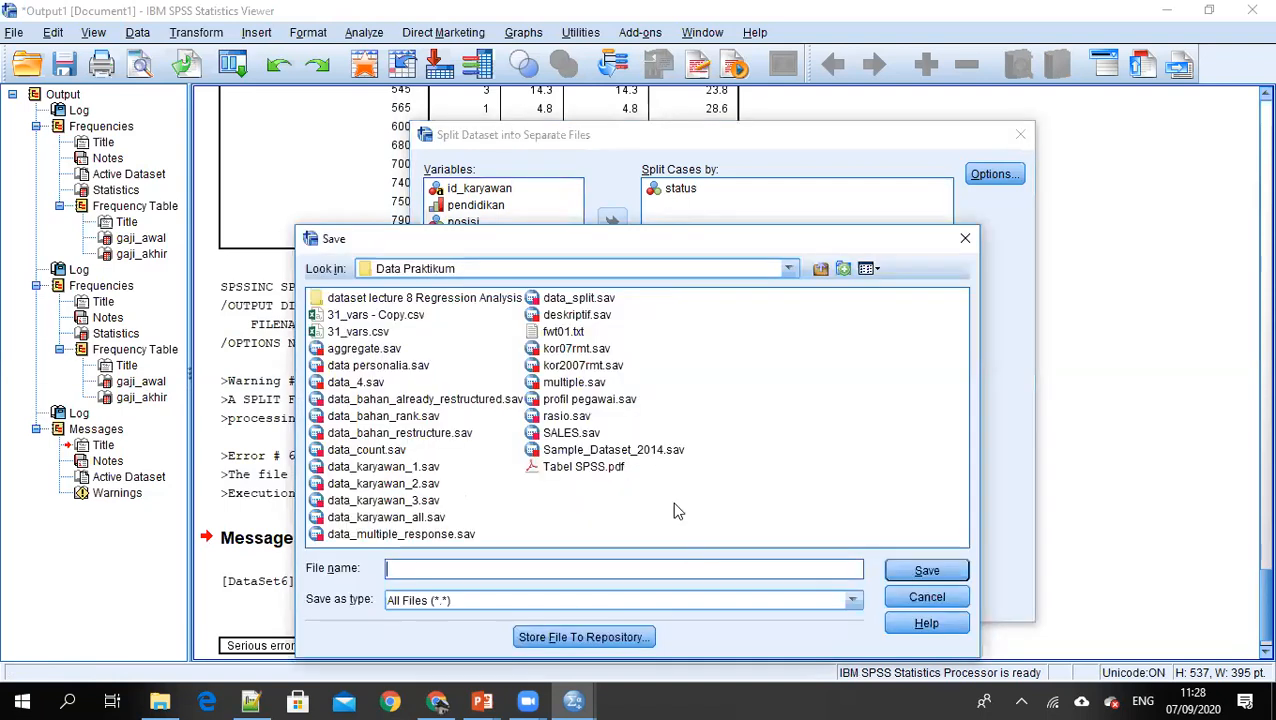
pyautogui.click(899, 604)
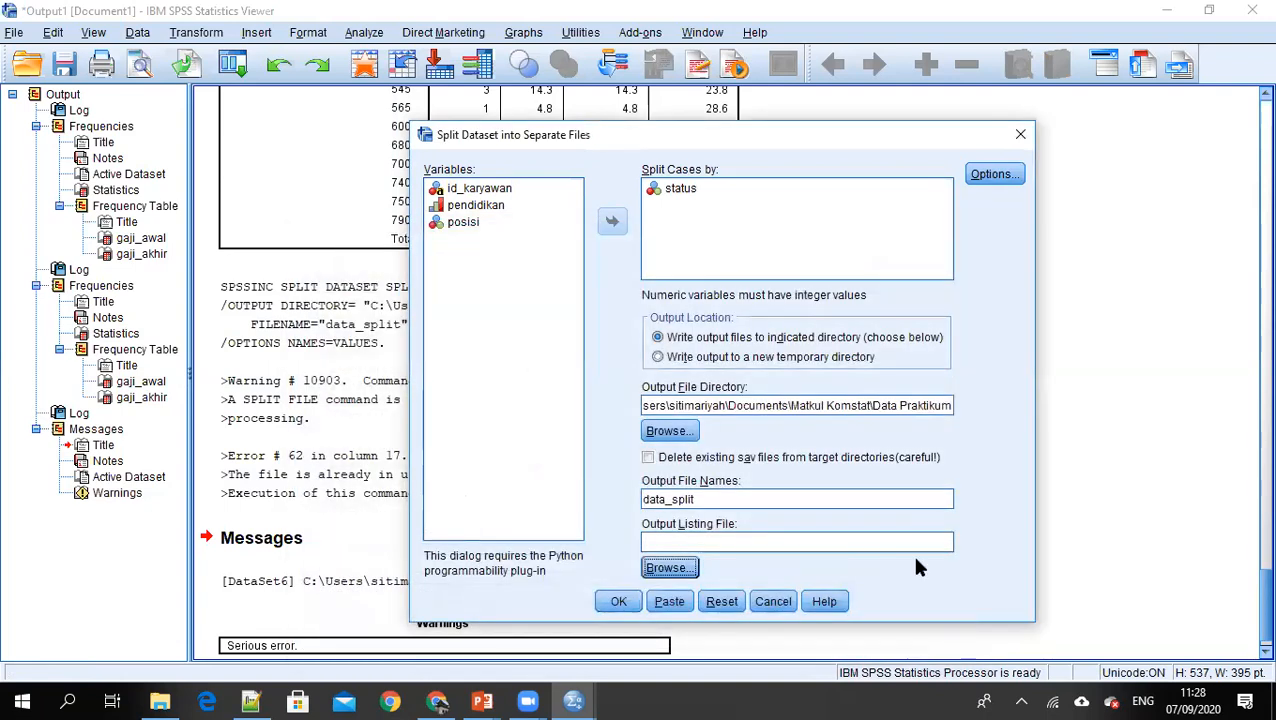
pyautogui.click(772, 600)
# - Open the data file data_split.sav from the Data Praktikum folder
pyautogui.click(14, 32)
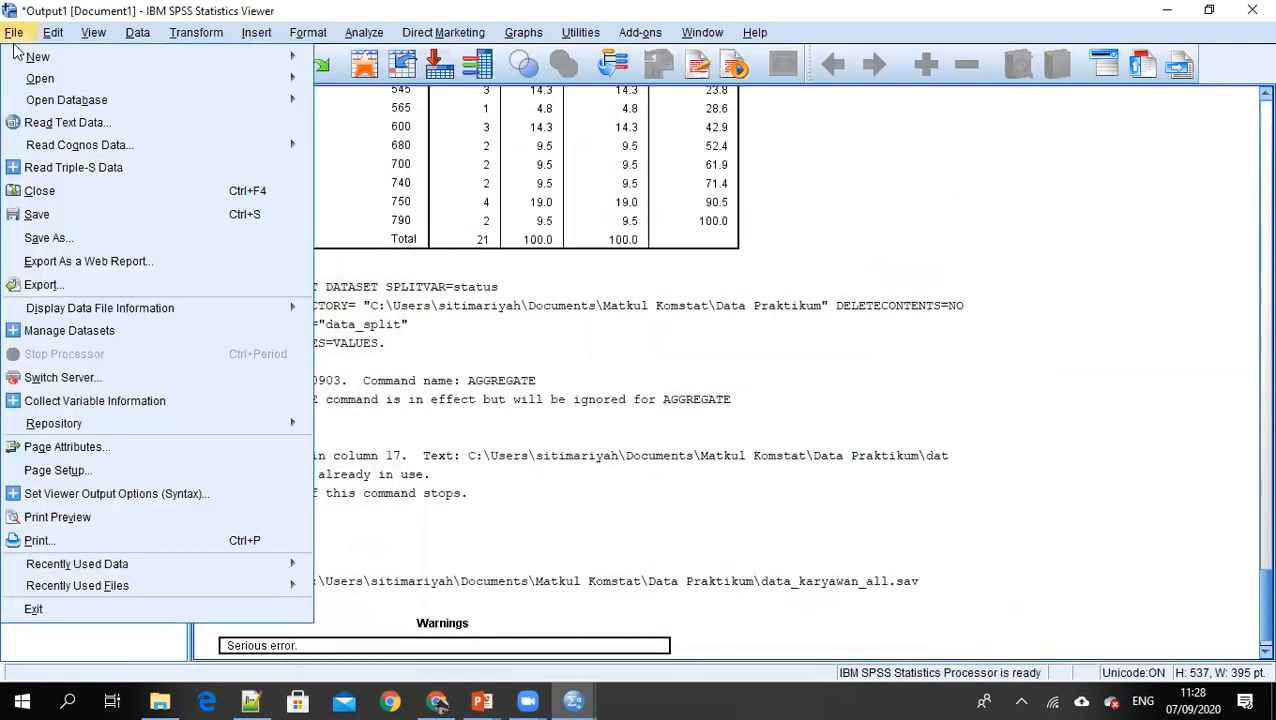
pyautogui.moveTo(60, 78)
pyautogui.click(346, 106)
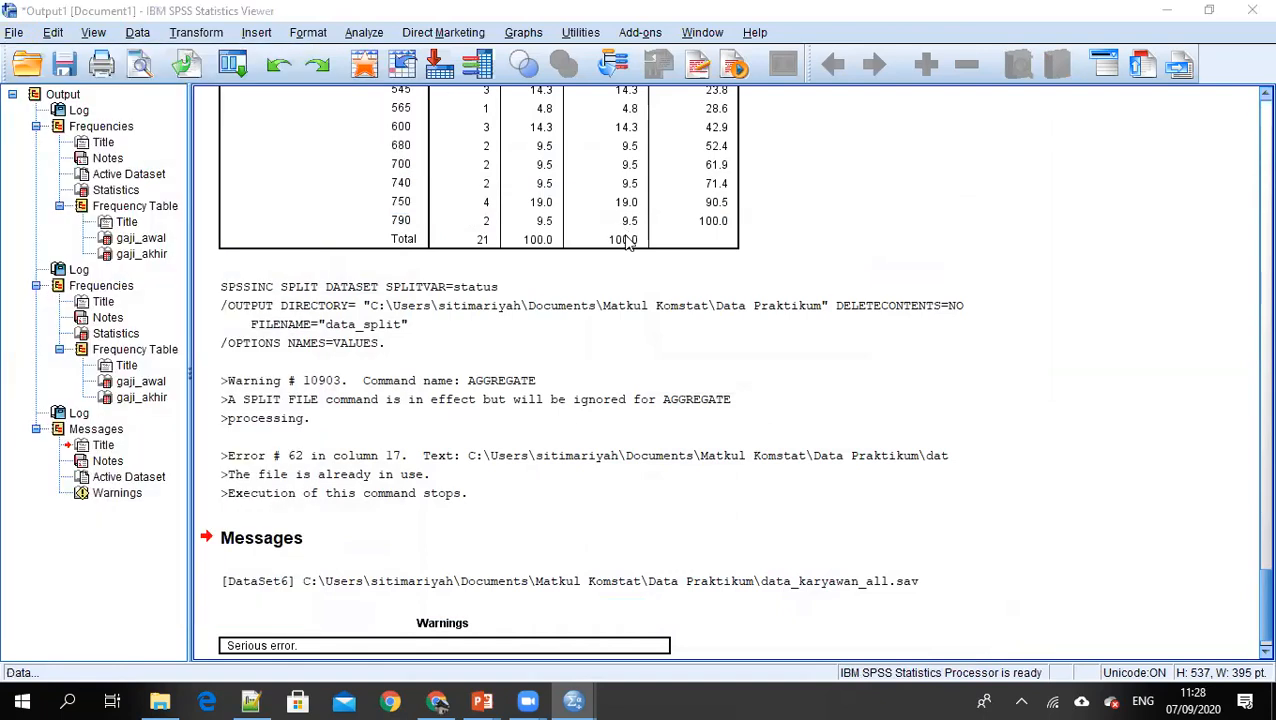
pyautogui.doubleClick(600, 332)
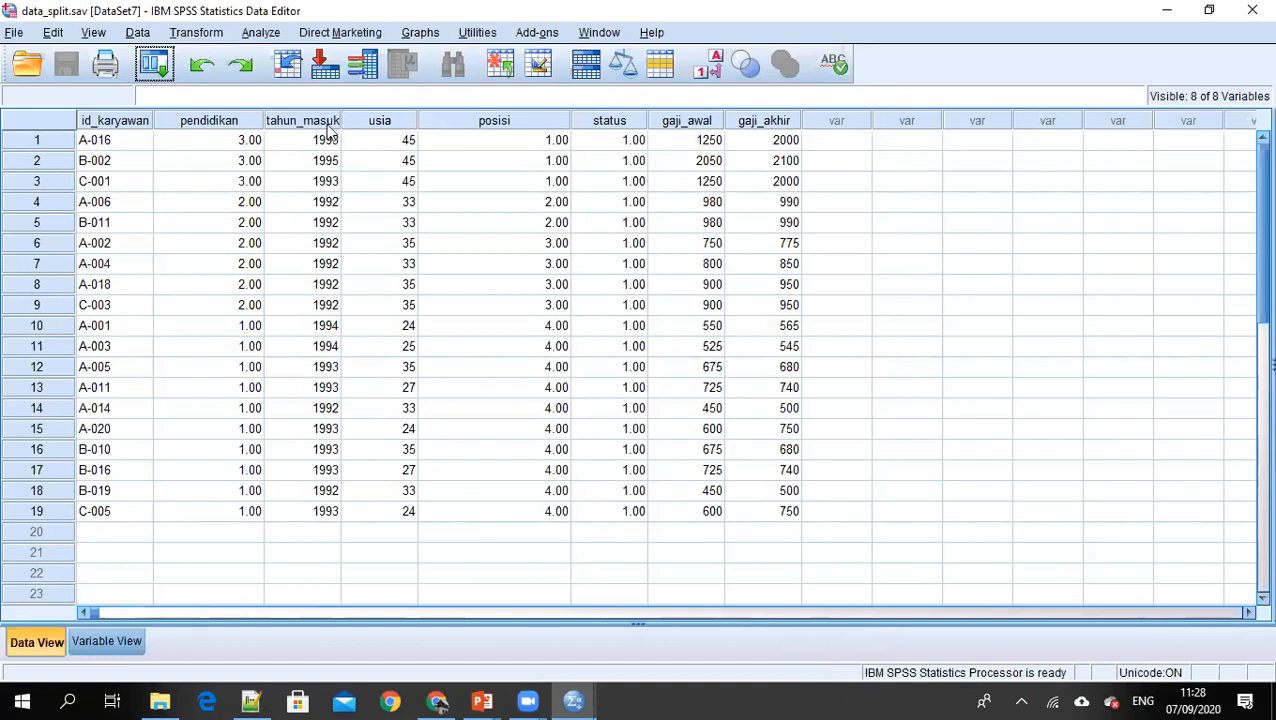
# - Examine the posisi and status values across the cases of data_split.sav, and switch to the PowerPoint slides
pyautogui.click(234, 160)
pyautogui.click(506, 160)
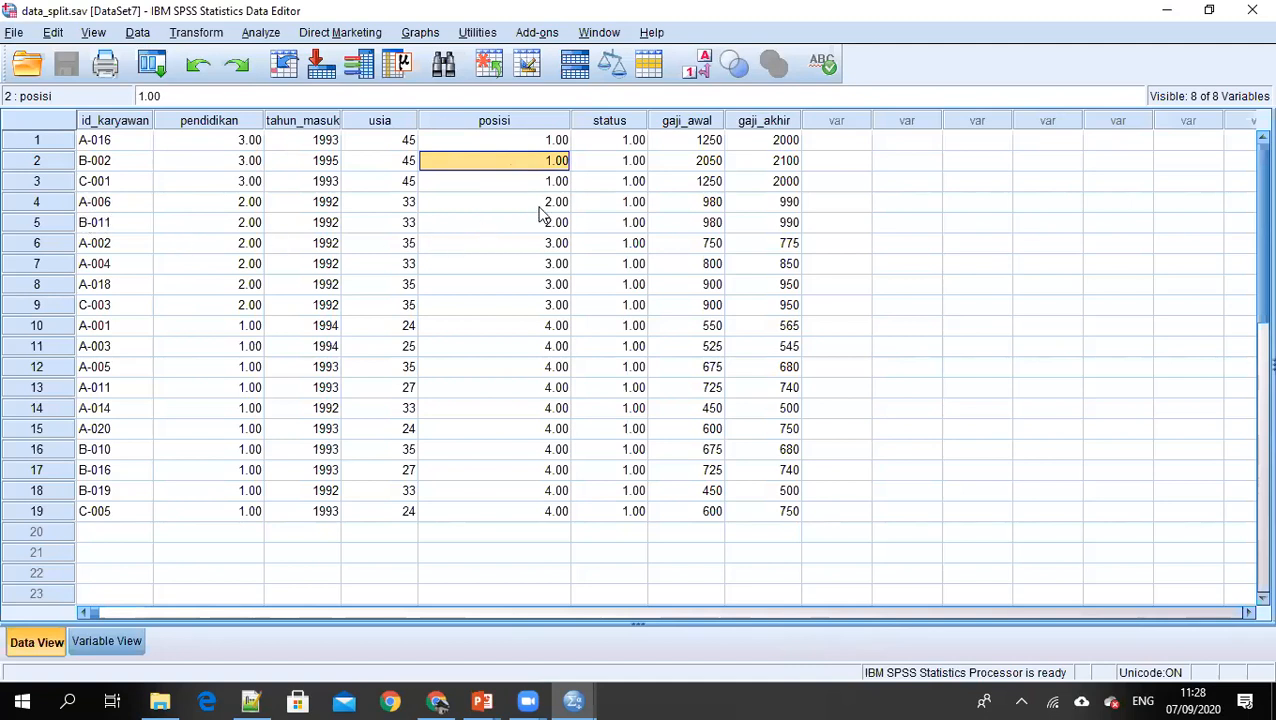
pyautogui.scroll(-4, 589, 173)
pyautogui.scroll(4, 589, 173)
pyautogui.click(632, 142)
pyautogui.click(634, 202)
pyautogui.click(628, 325)
pyautogui.click(636, 428)
pyautogui.click(632, 472)
pyautogui.click(620, 510)
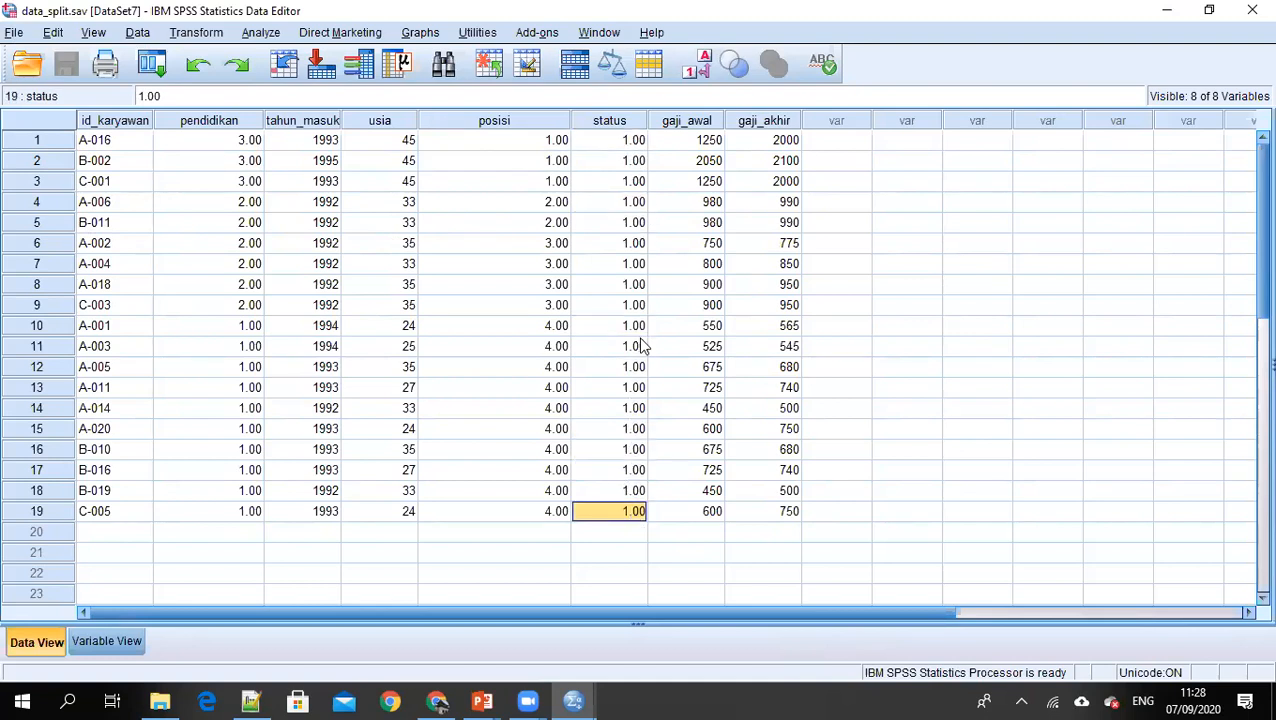
pyautogui.click(612, 263)
pyautogui.click(605, 181)
pyautogui.click(605, 160)
pyautogui.click(609, 143)
pyautogui.click(617, 180)
pyautogui.click(612, 143)
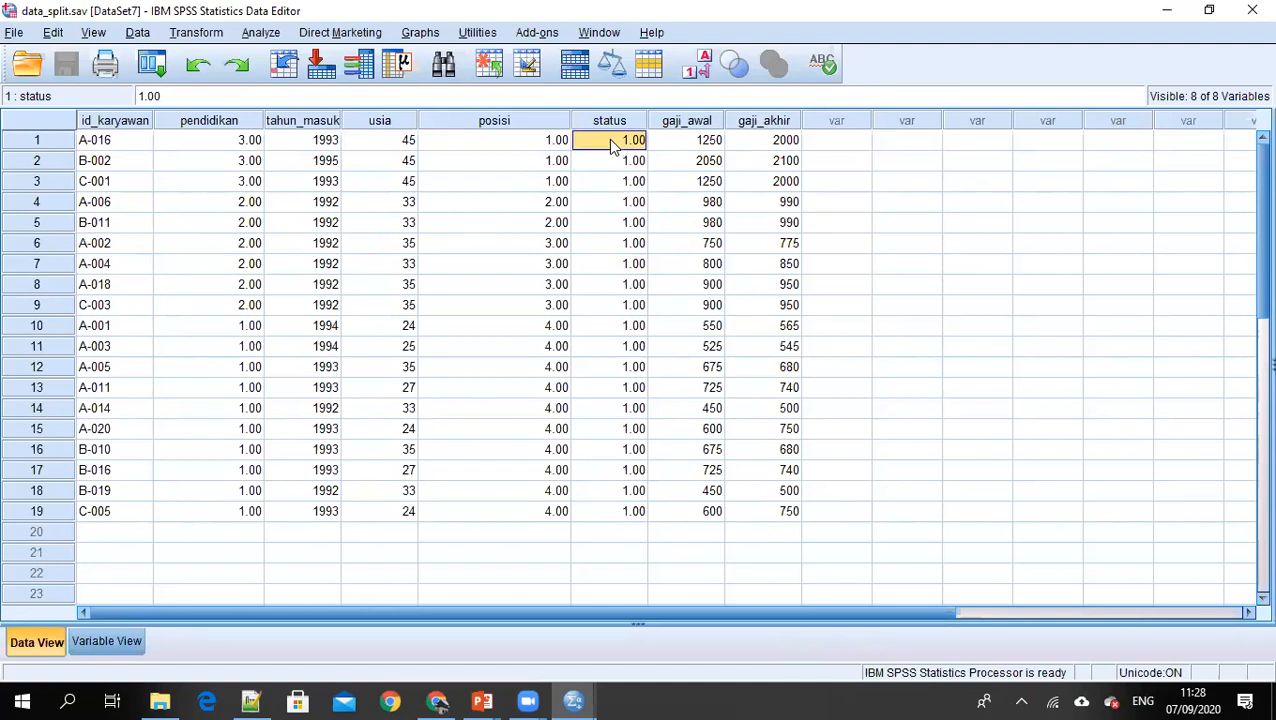
pyautogui.click(615, 209)
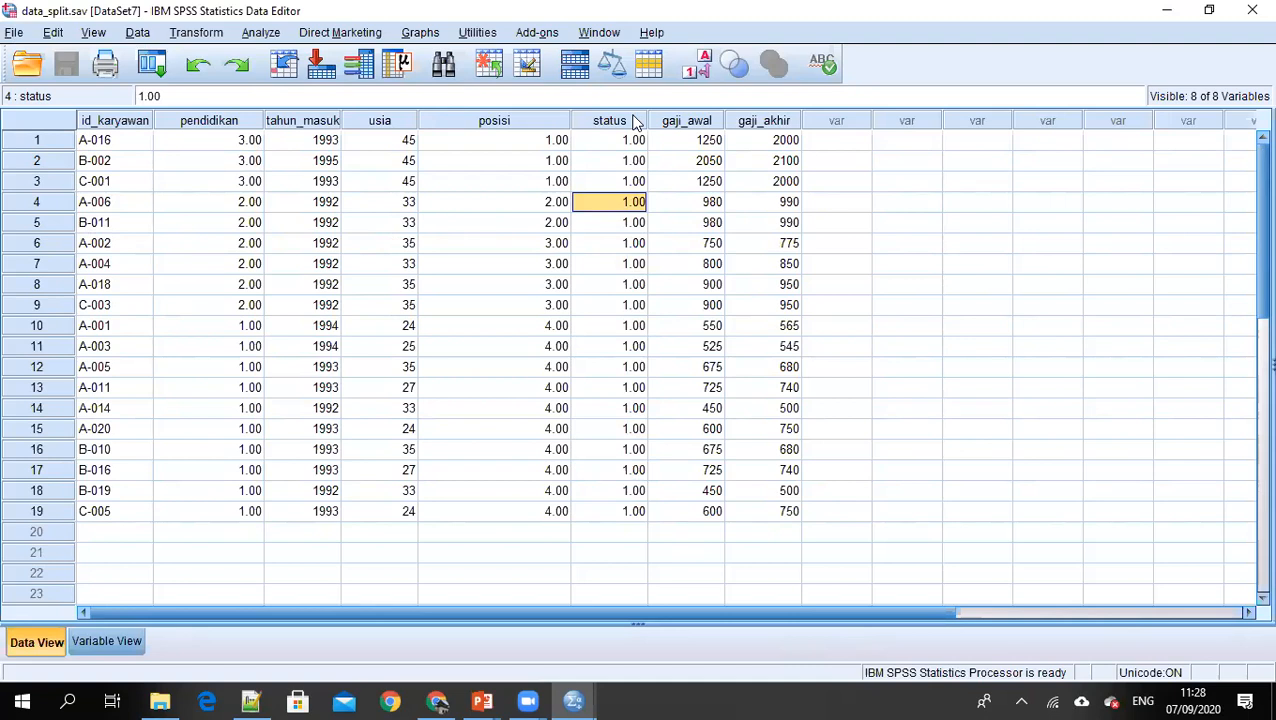
pyautogui.hotkey('alt', 'Tab')
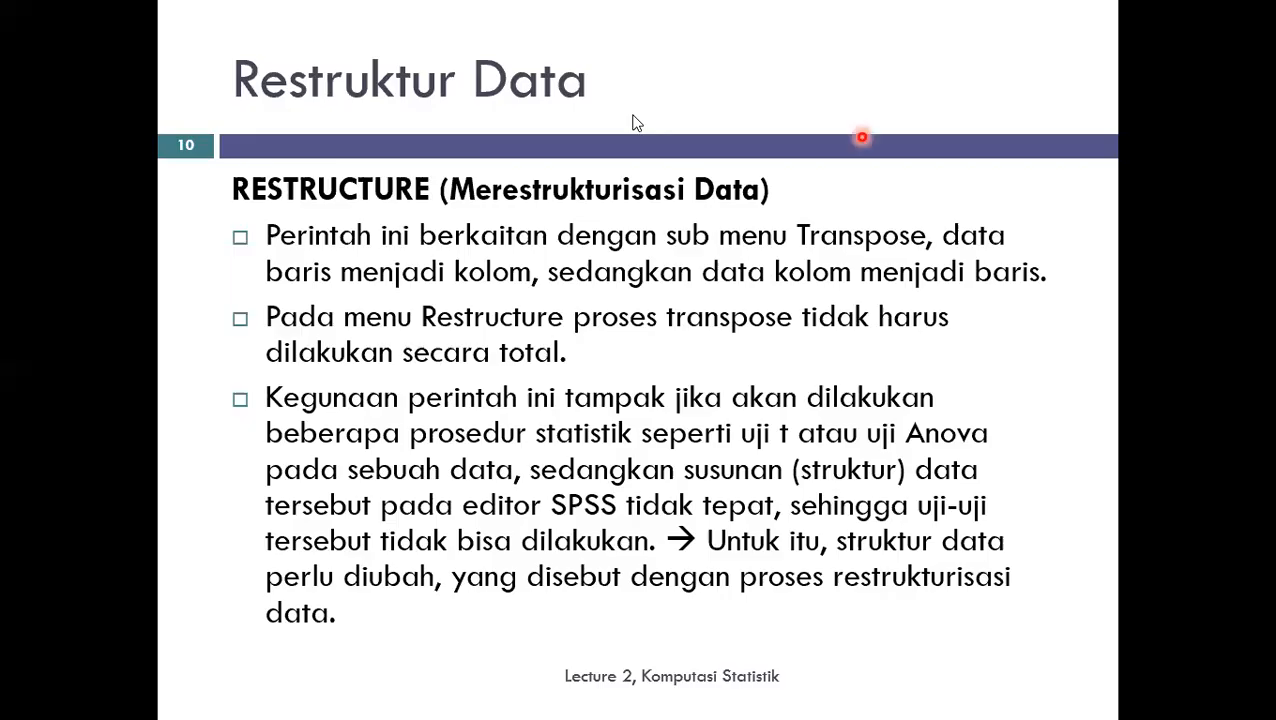
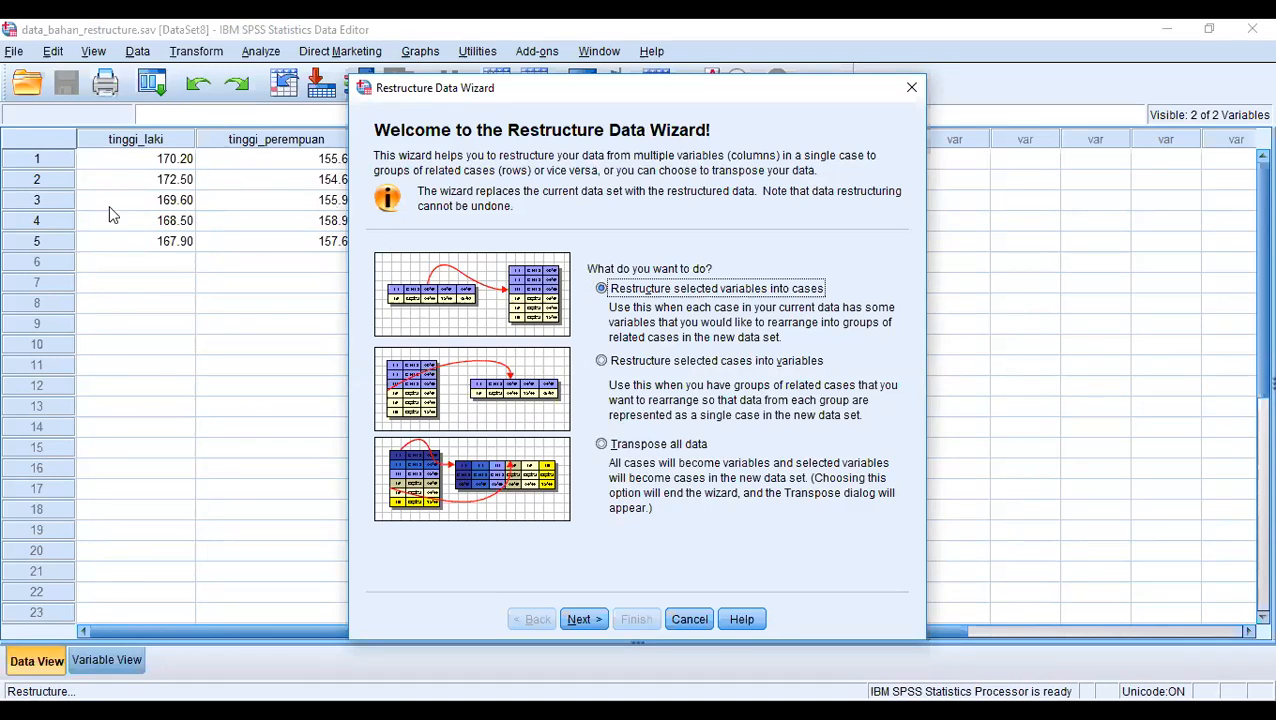
# - Choose to restructure selected variables into cases for data_bahan_restructure.sav, using one variable group
pyautogui.click(601, 361)
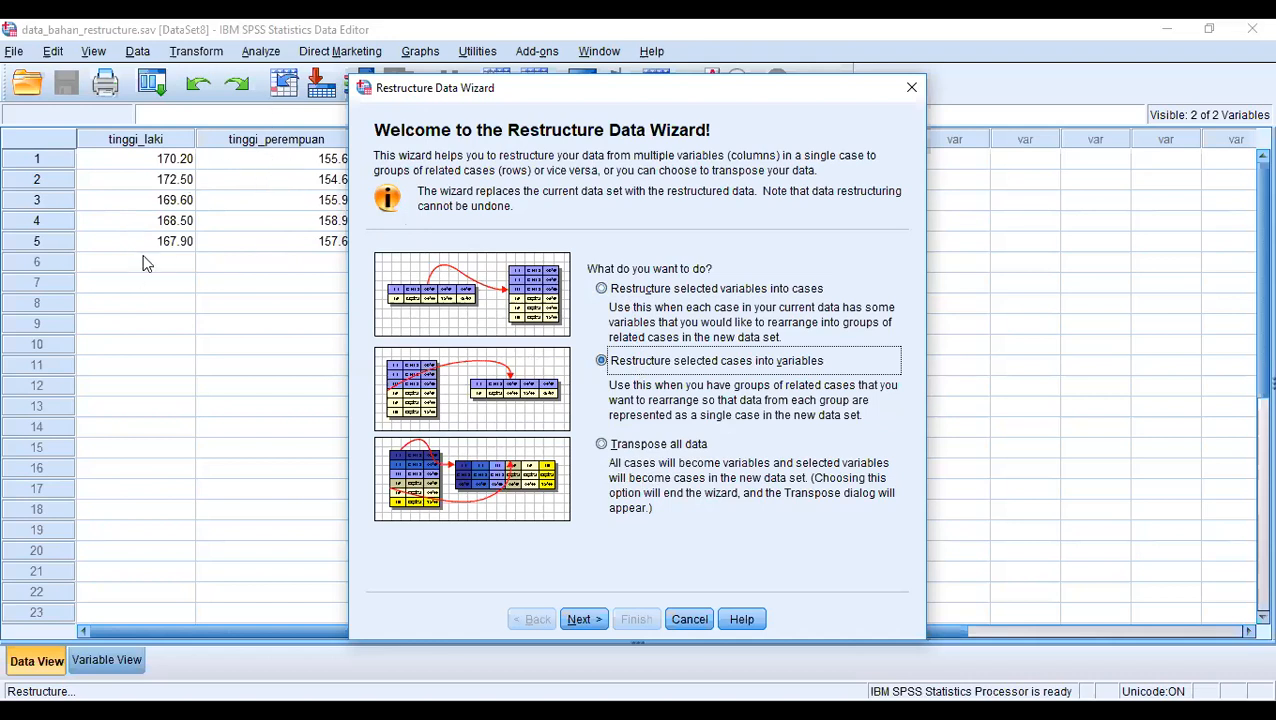
pyautogui.click(603, 290)
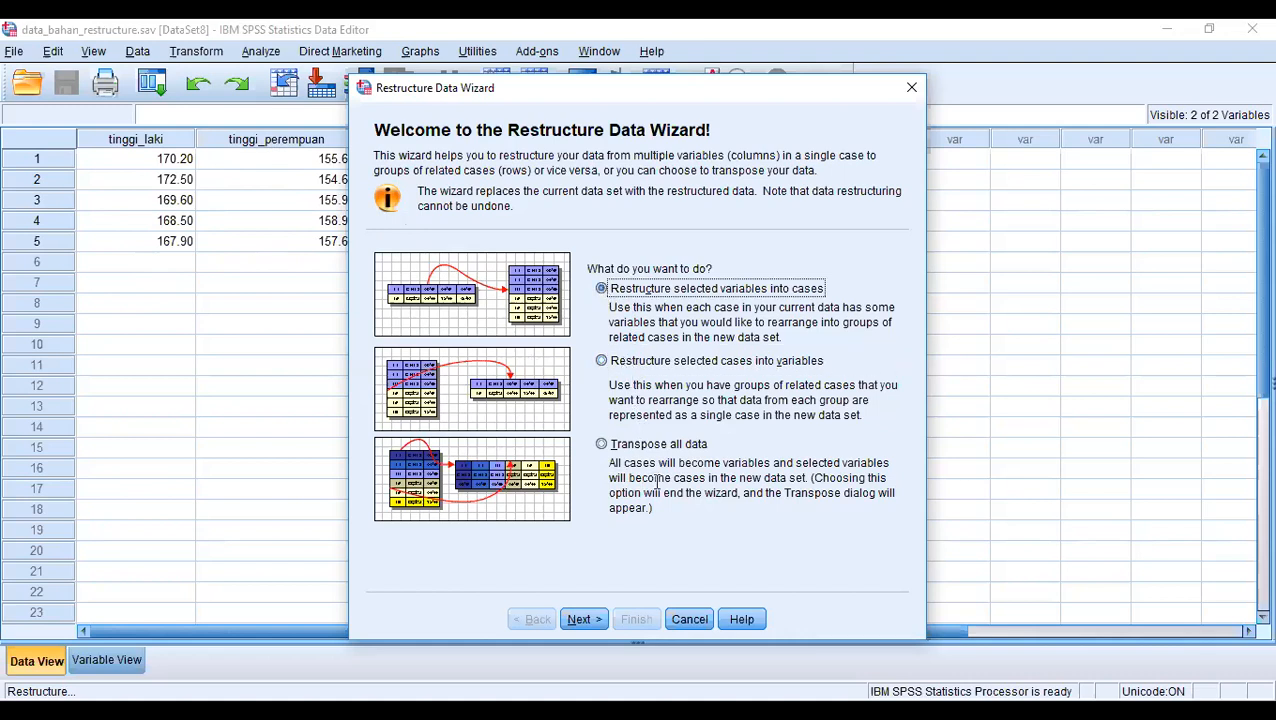
pyautogui.click(598, 619)
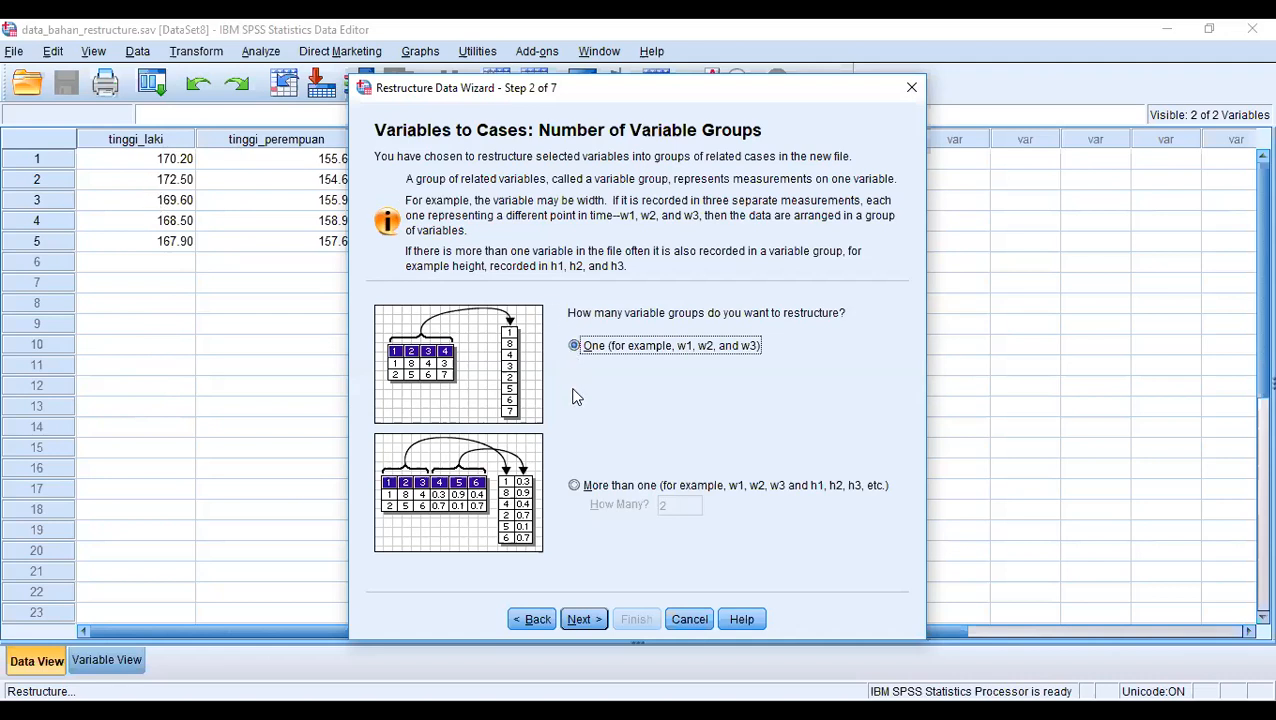
pyautogui.click(580, 619)
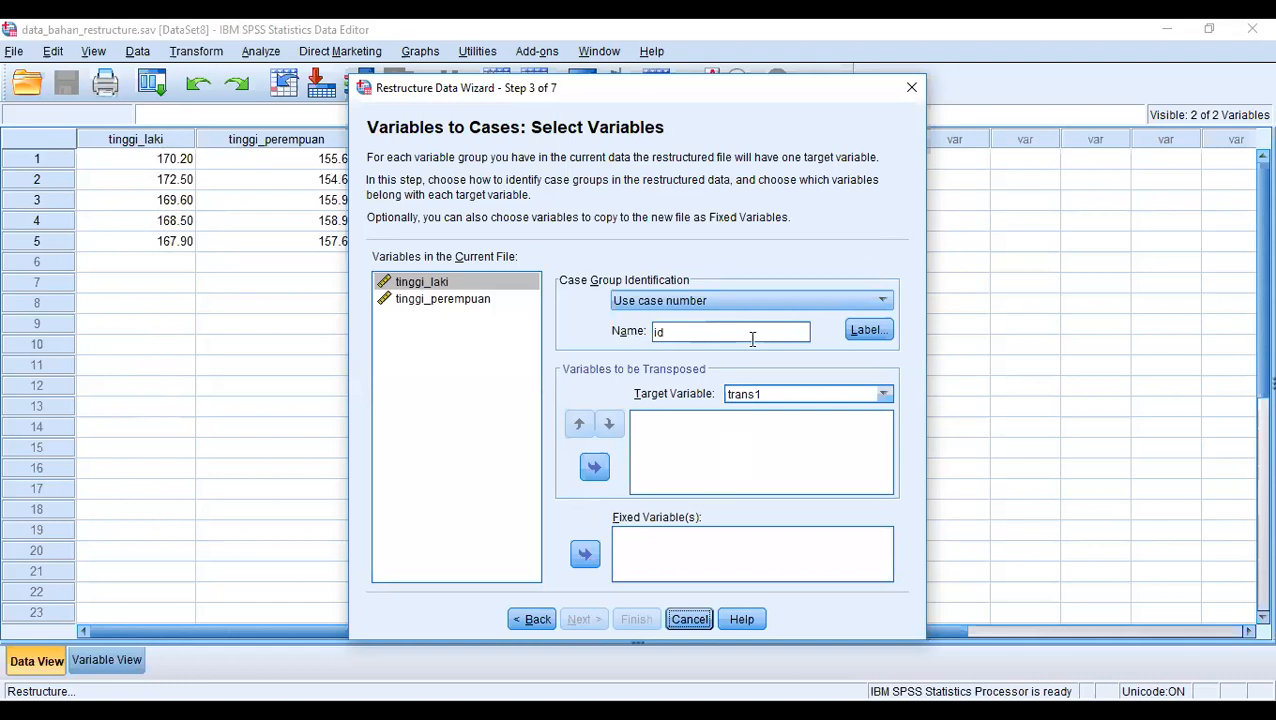
# - Set case group identification to None and add tinggi_laki and tinggi_perempuan as the variables to be transposed
pyautogui.click(761, 303)
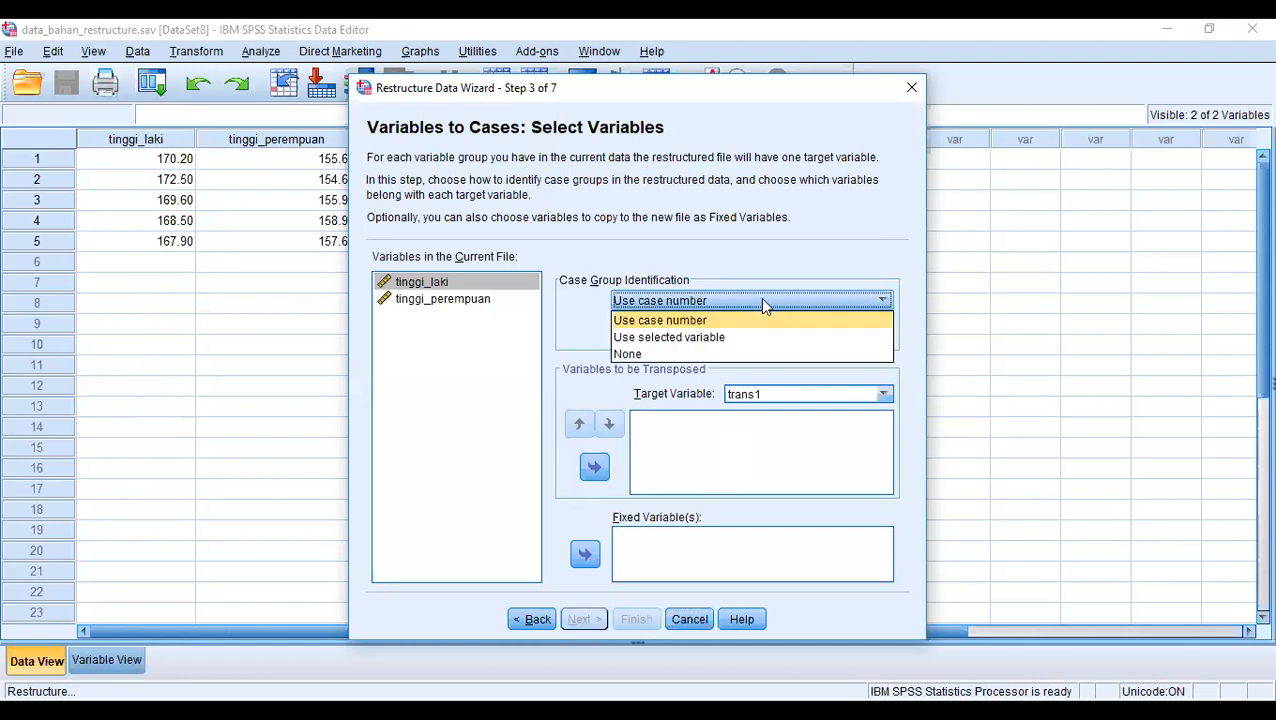
pyautogui.click(760, 297)
pyautogui.click(762, 332)
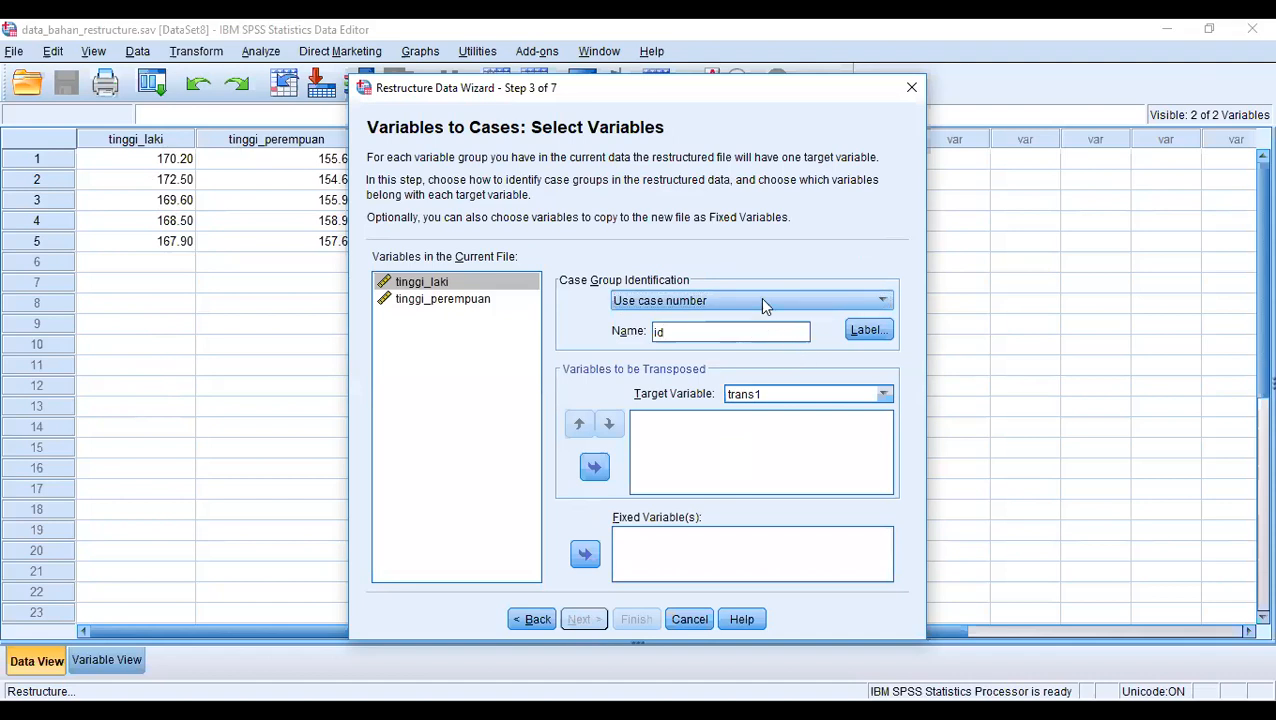
pyautogui.click(760, 299)
pyautogui.click(744, 356)
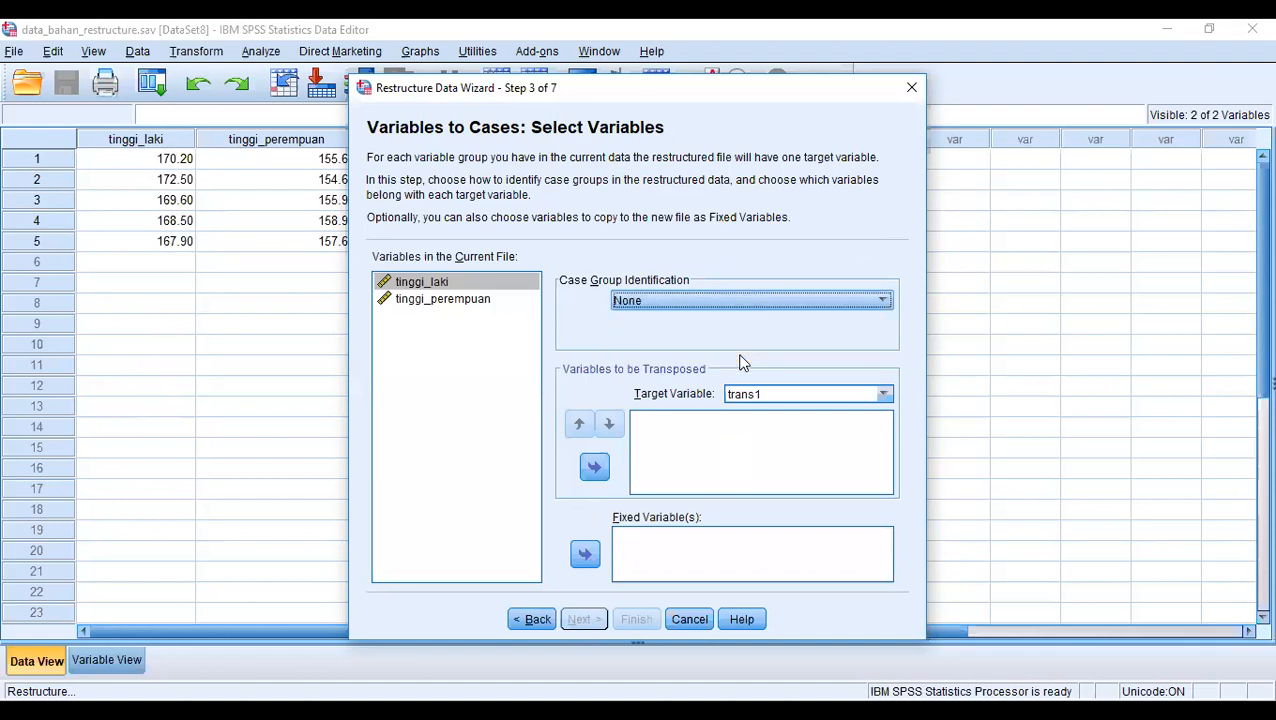
pyautogui.click(710, 437)
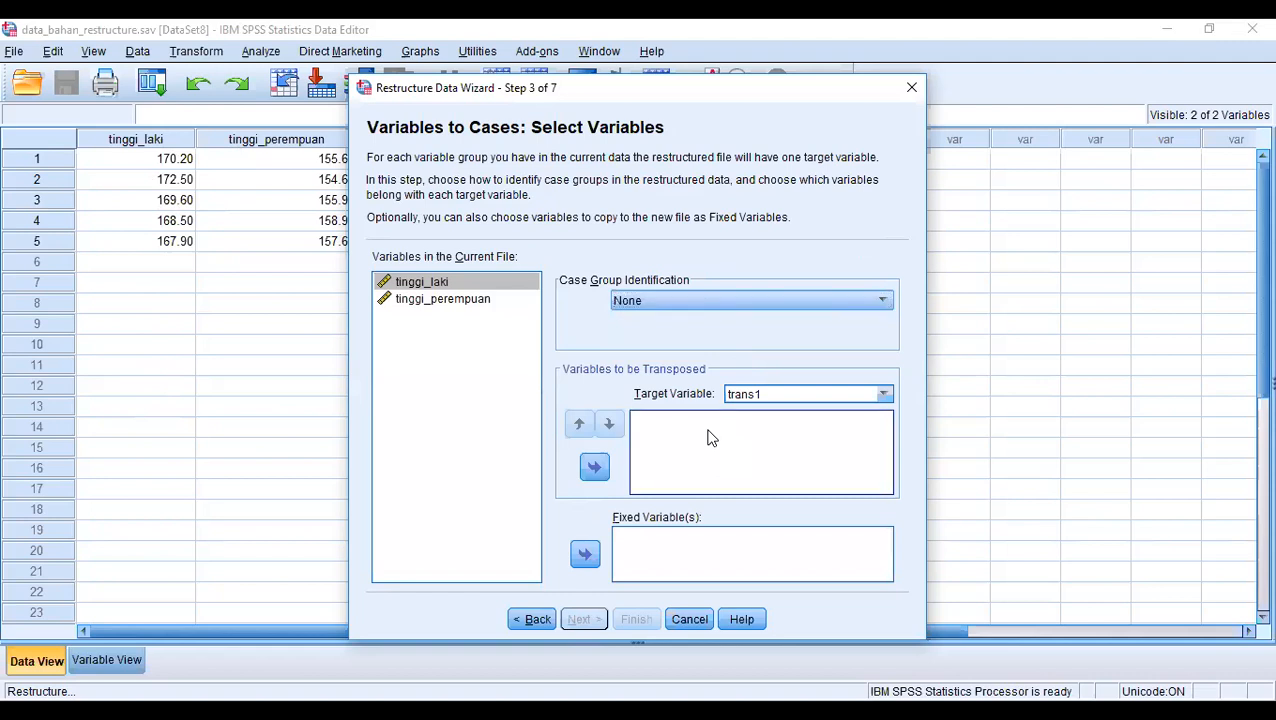
pyautogui.keyDown('shift'); pyautogui.click(472, 302); pyautogui.keyUp('shift')
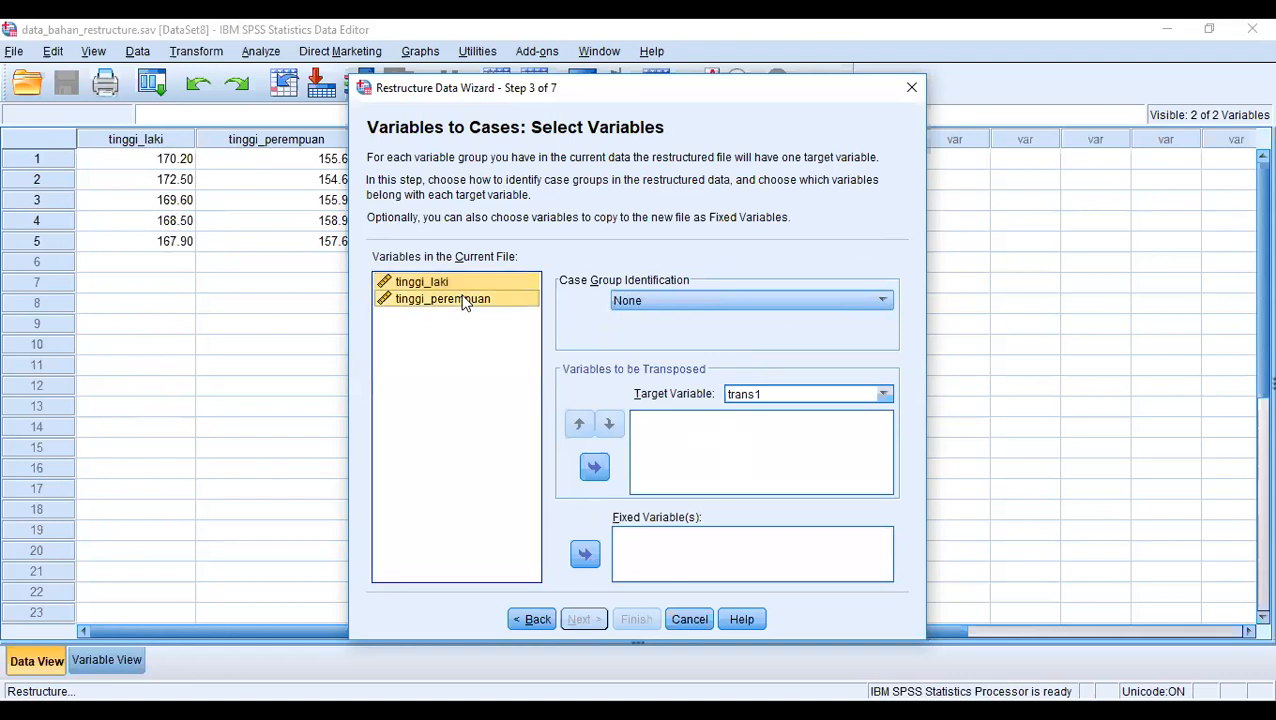
pyautogui.click(595, 467)
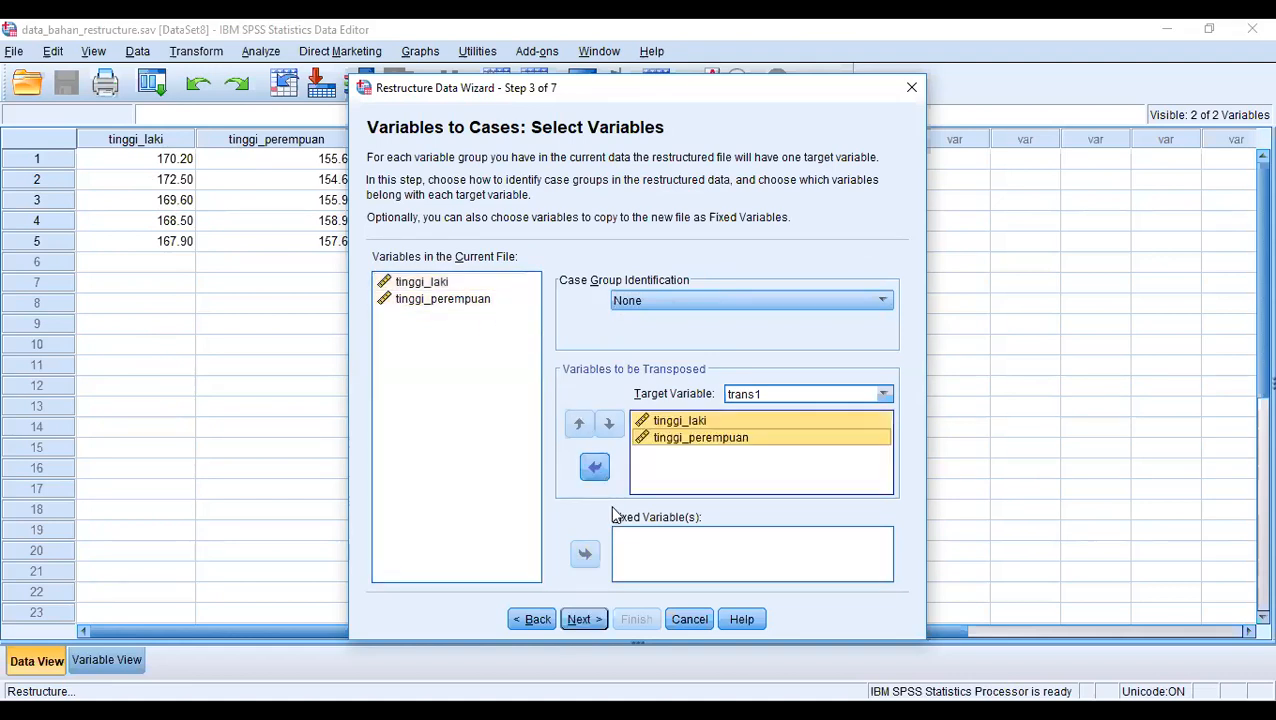
# - Name the target variable for the transposed variables tinggi_badan
pyautogui.click(585, 620)
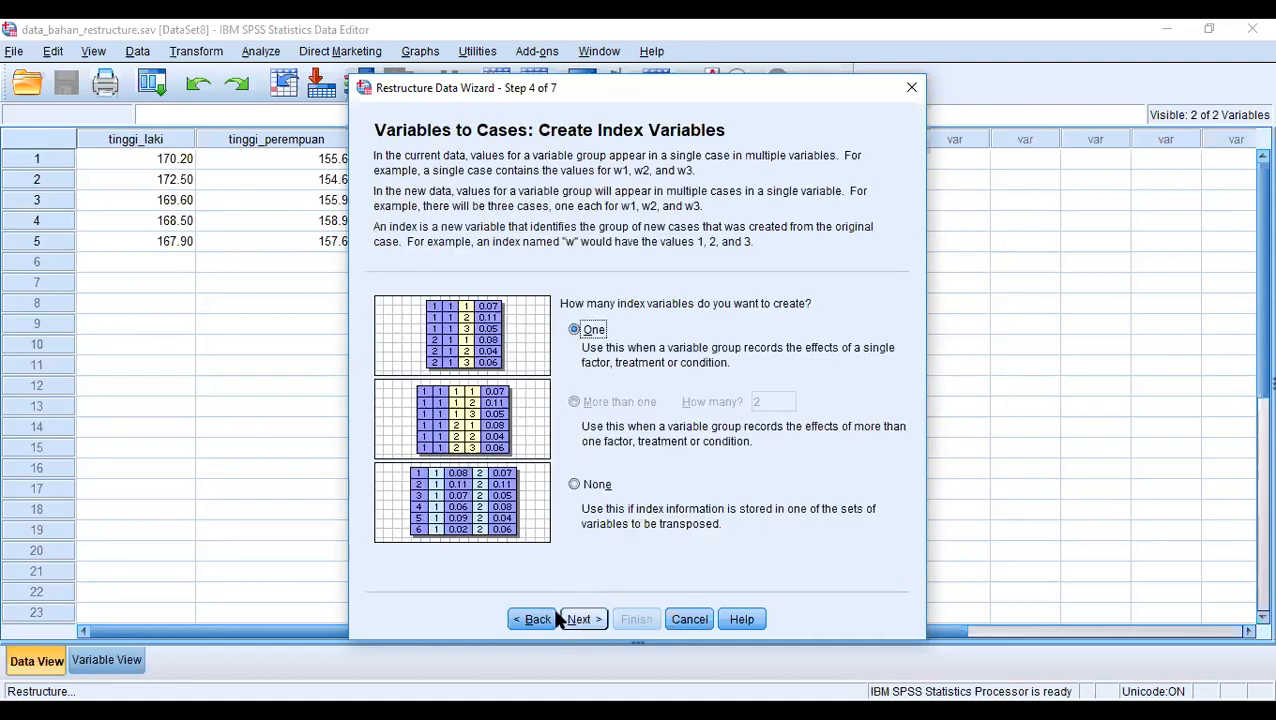
pyautogui.click(537, 620)
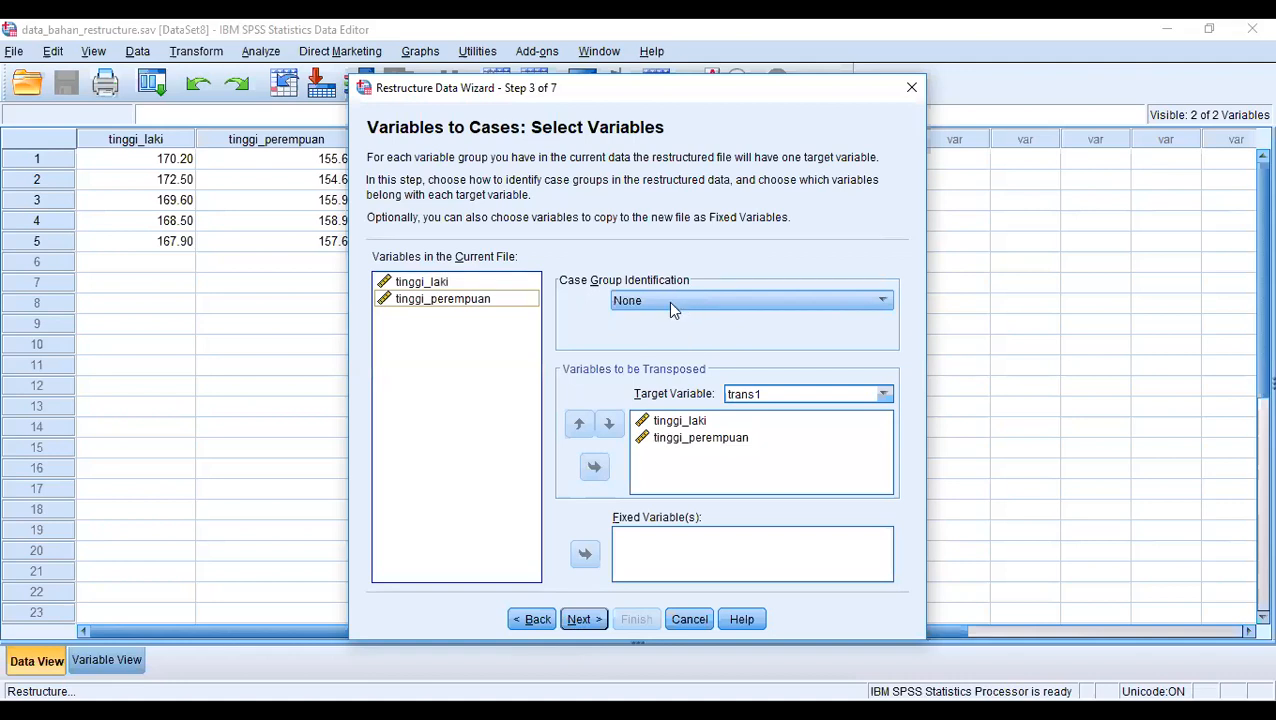
pyautogui.click(762, 394)
pyautogui.moveTo(762, 393); pyautogui.dragTo(730, 385)
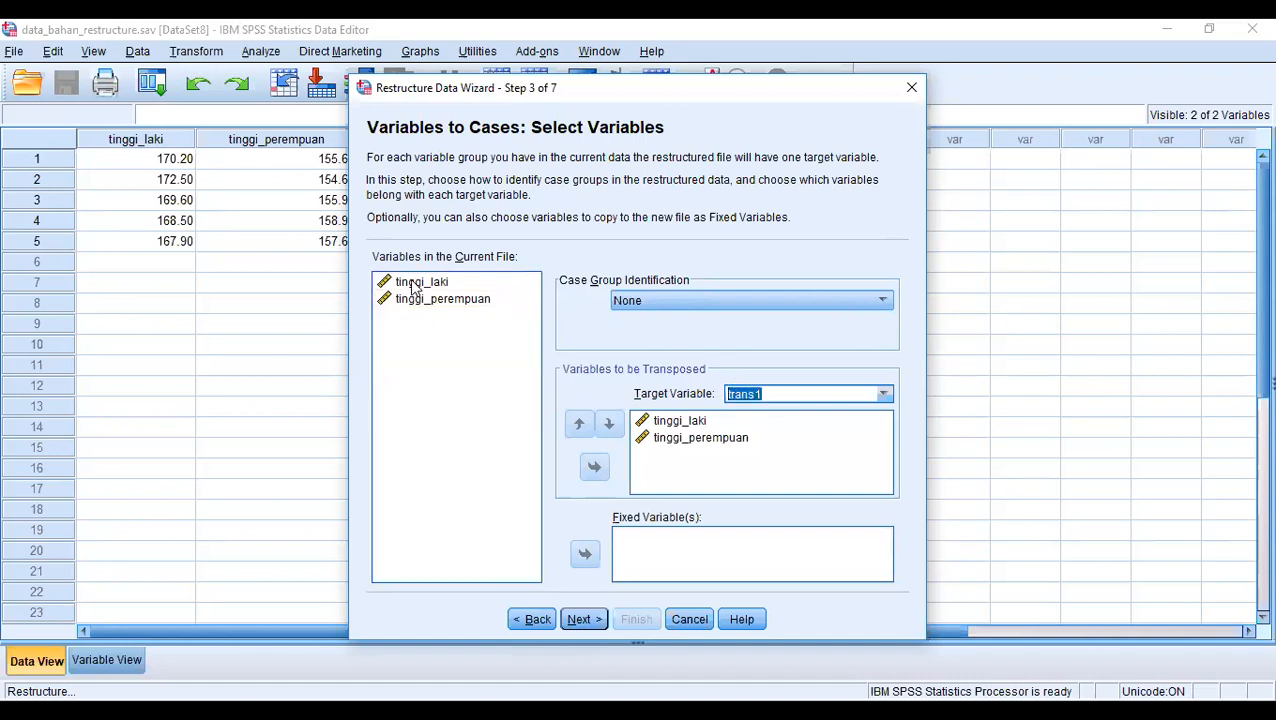
pyautogui.write('tinggi_badan')
pyautogui.click(580, 619)
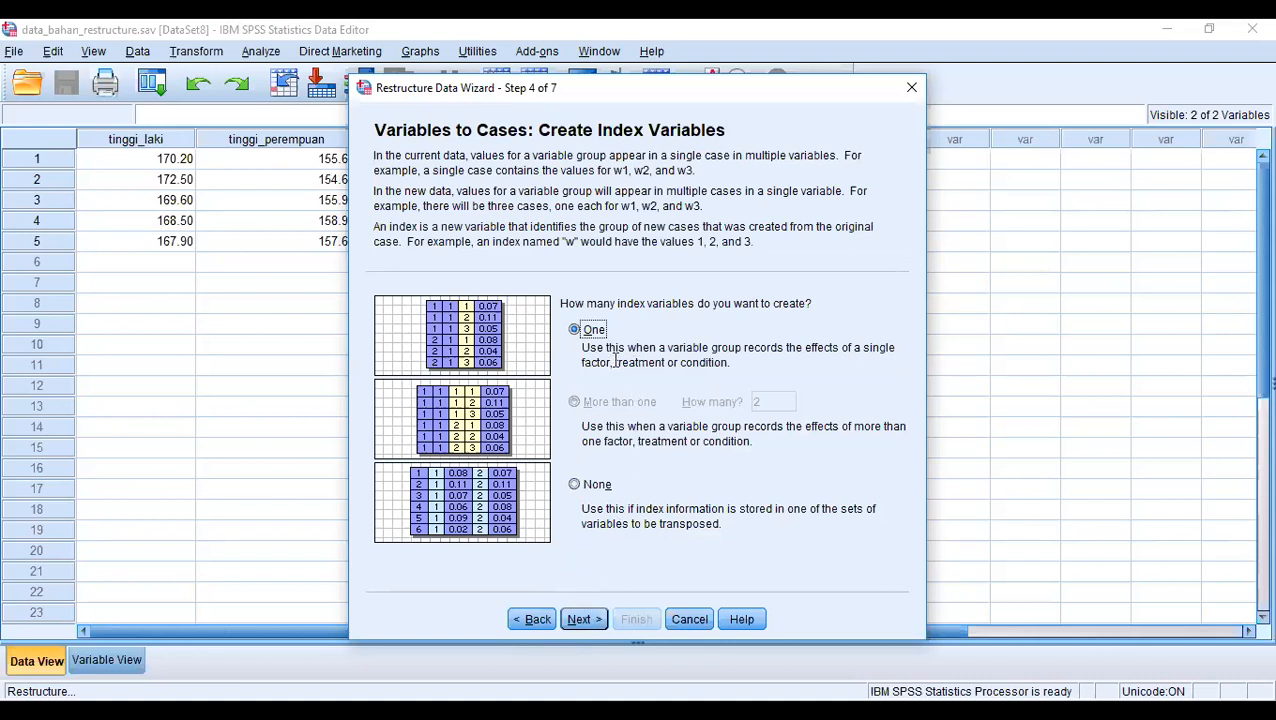
# - Create one index variable that uses variable names as its values, with gender as both name and label
pyautogui.click(578, 621)
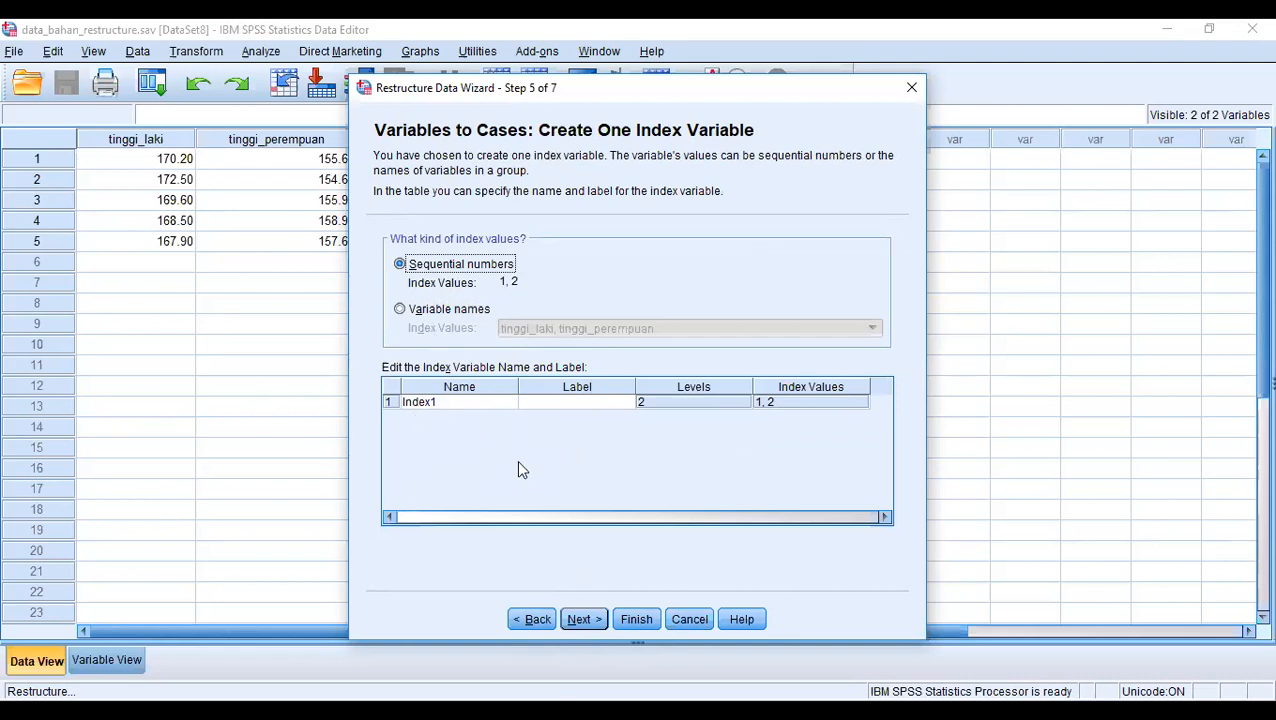
pyautogui.click(440, 310)
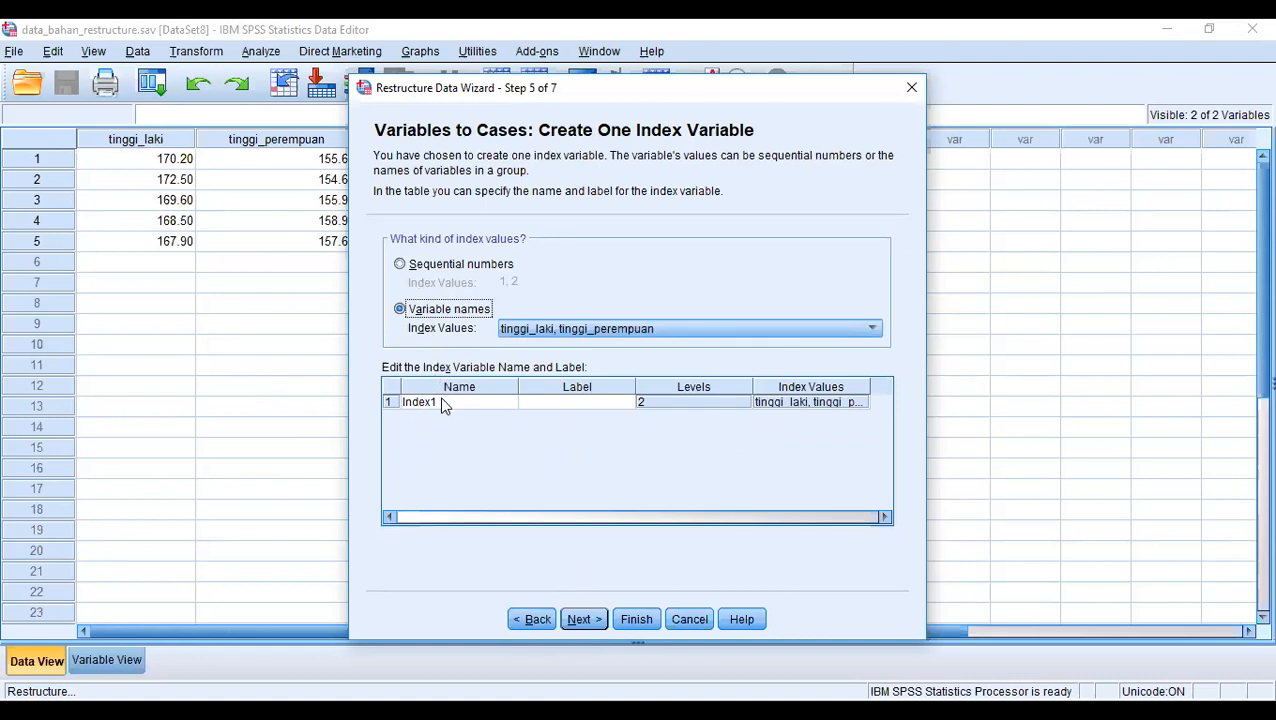
pyautogui.click(444, 403)
pyautogui.moveTo(440, 402); pyautogui.dragTo(386, 384)
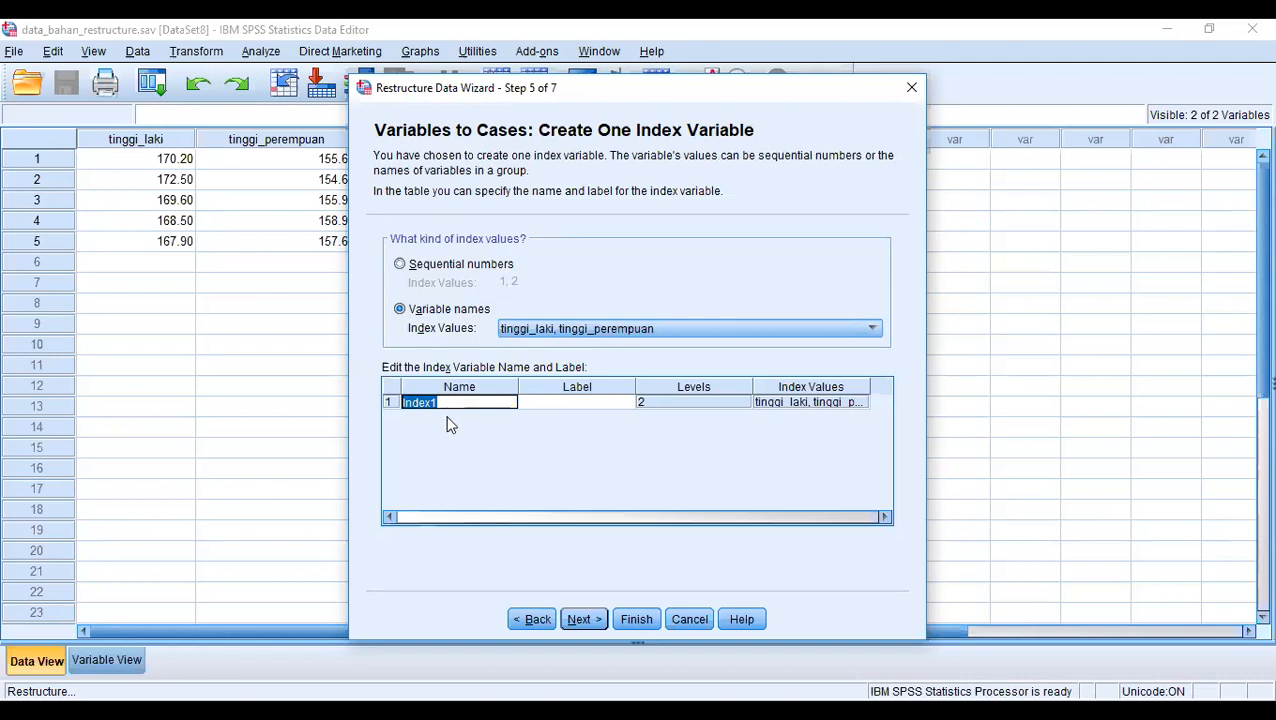
pyautogui.write('gender')
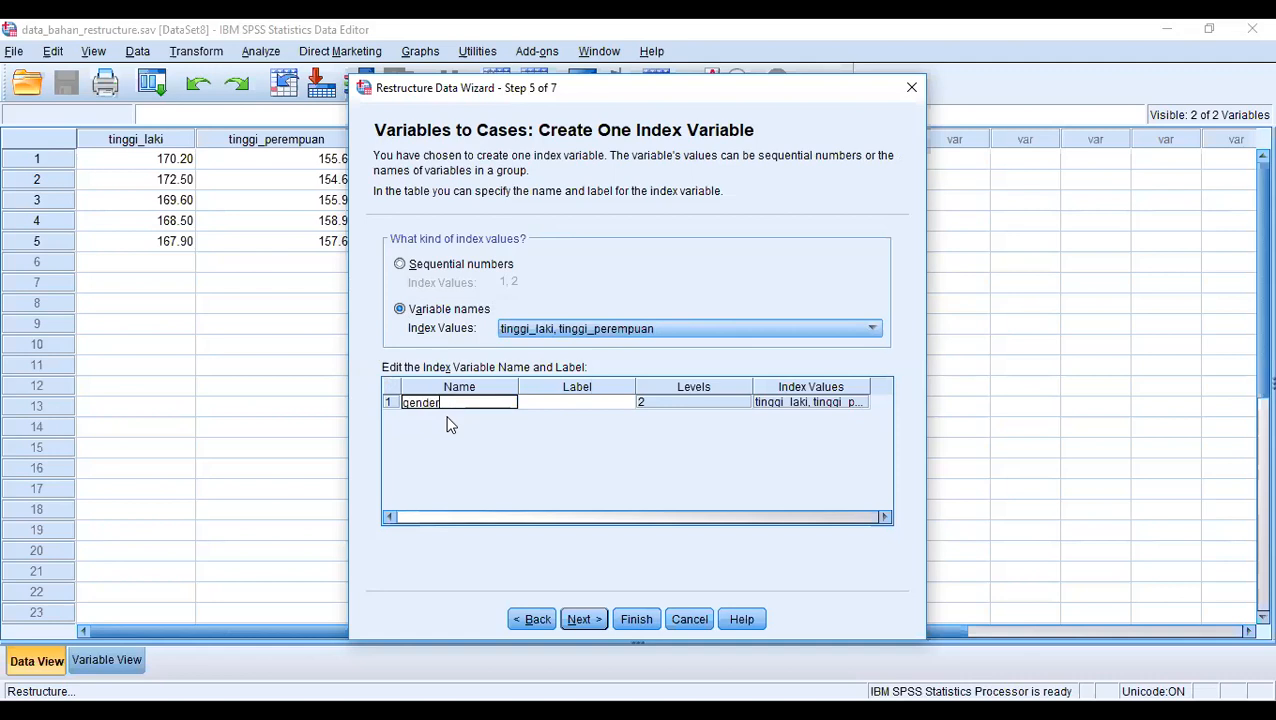
pyautogui.press('Tab')
pyautogui.write('gende')
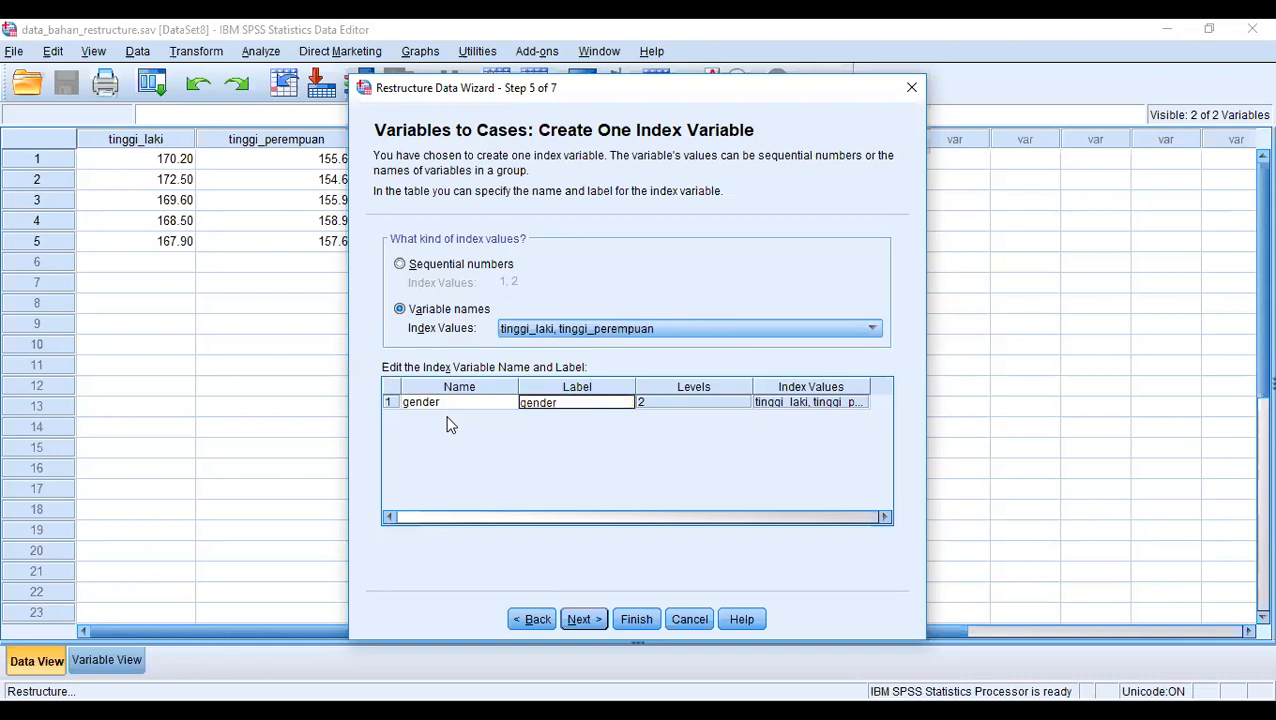
# - Keep the default restructure options and restructure the data now, acknowledging the notice about variable sets
pyautogui.click(582, 621)
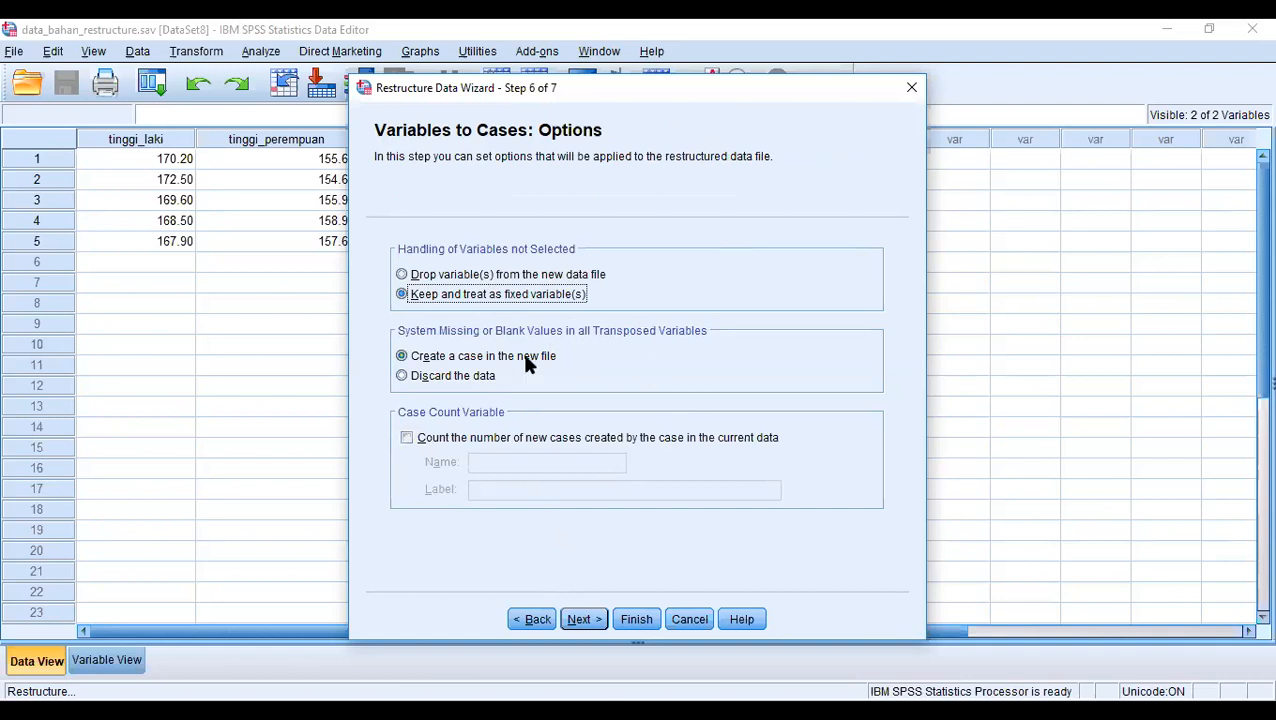
pyautogui.click(589, 616)
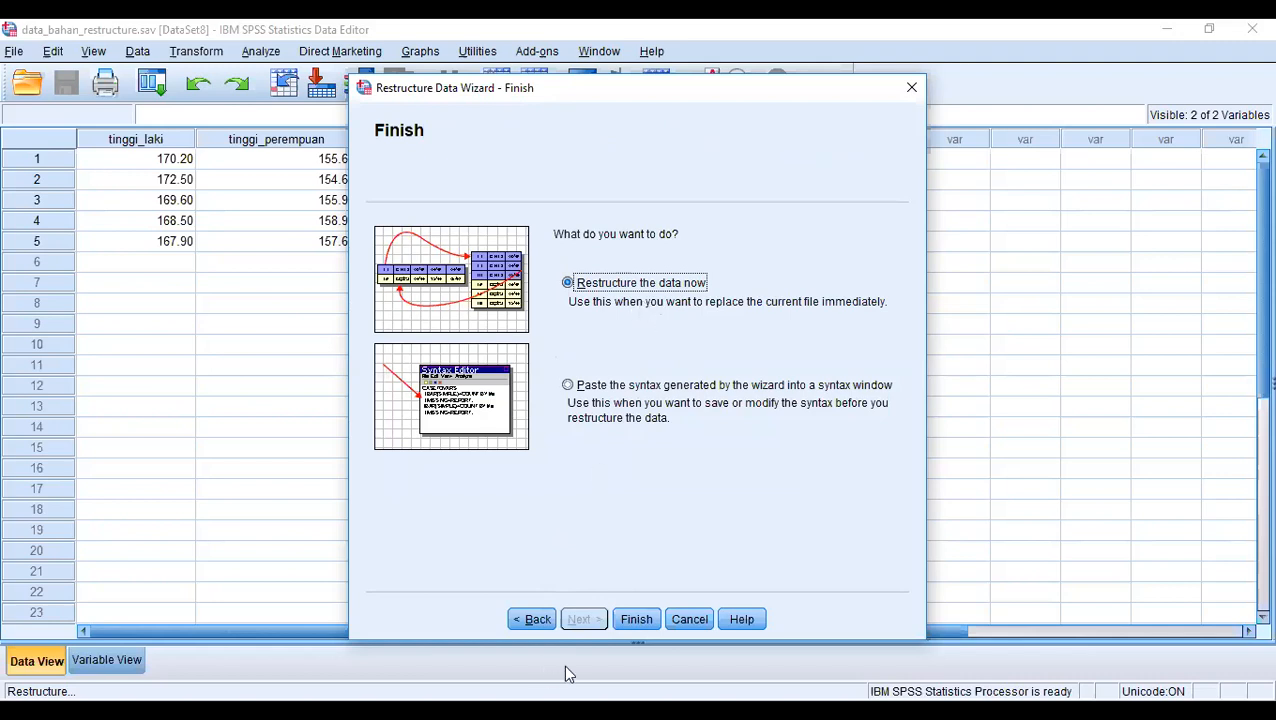
pyautogui.click(636, 621)
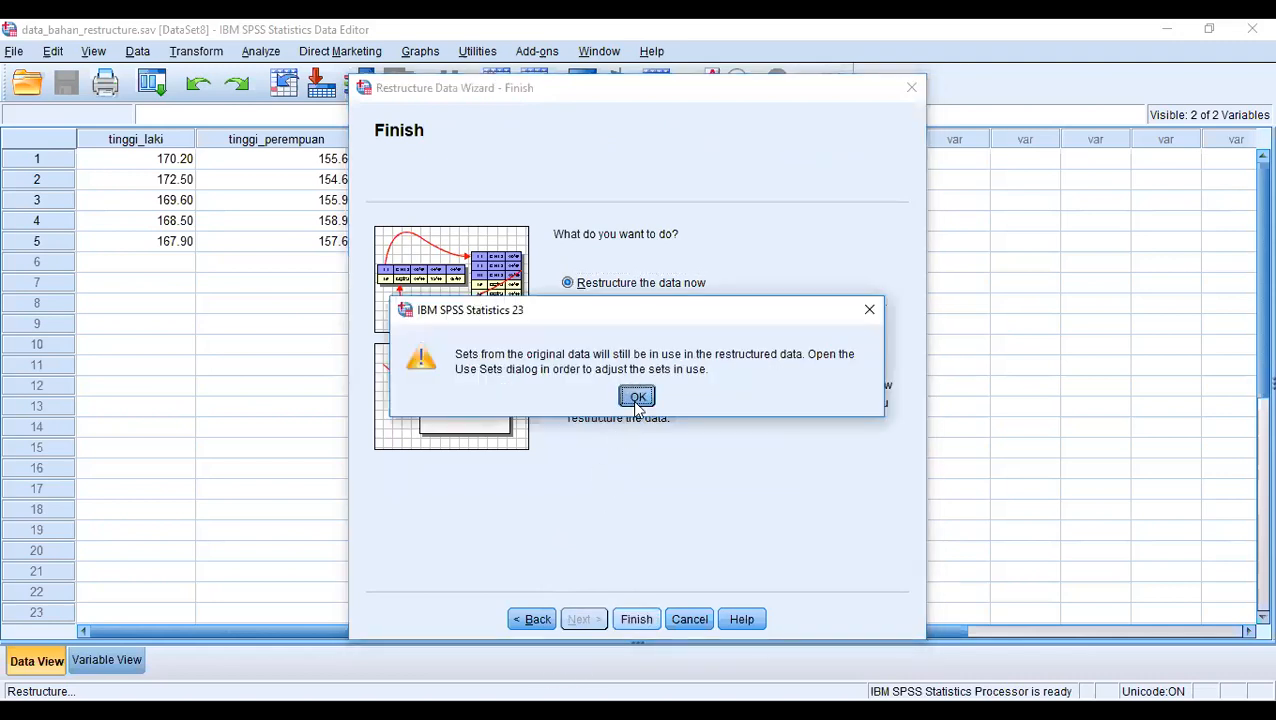
pyautogui.click(637, 398)
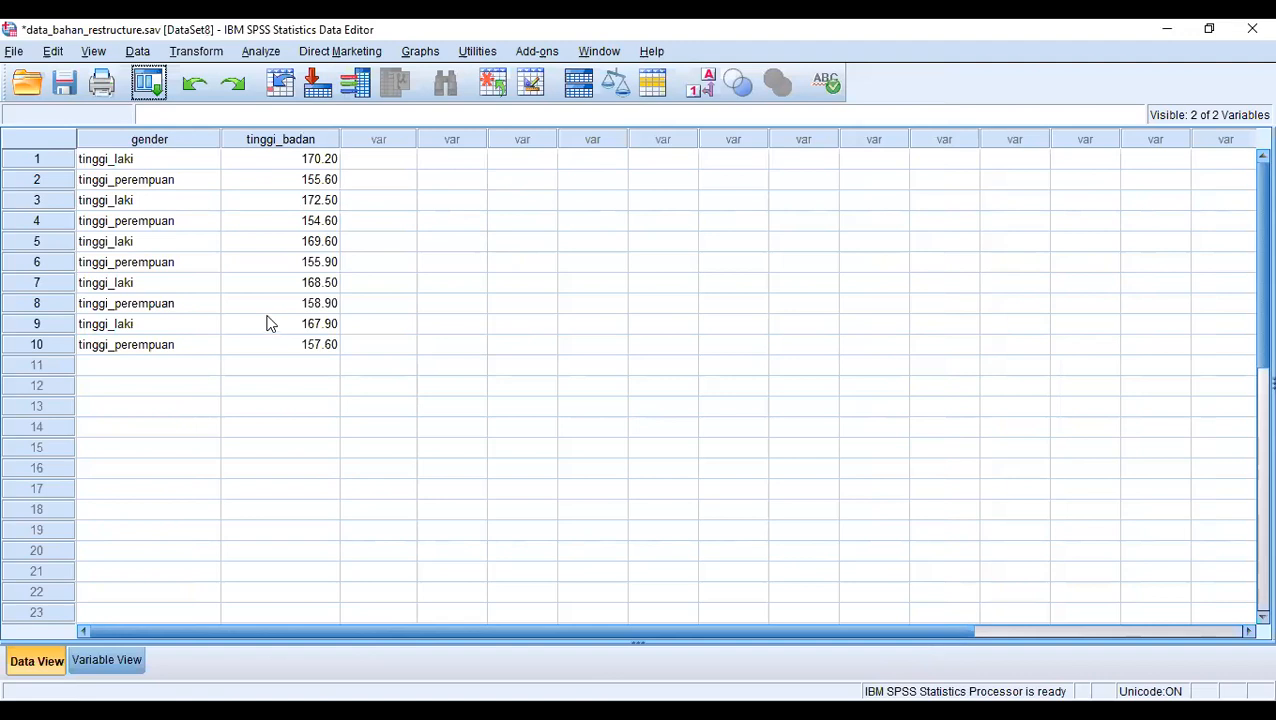
# - Examine the gender and tinggi_badan values across the cases of the restructured dataset
pyautogui.click(132, 163)
pyautogui.click(128, 185)
pyautogui.click(128, 200)
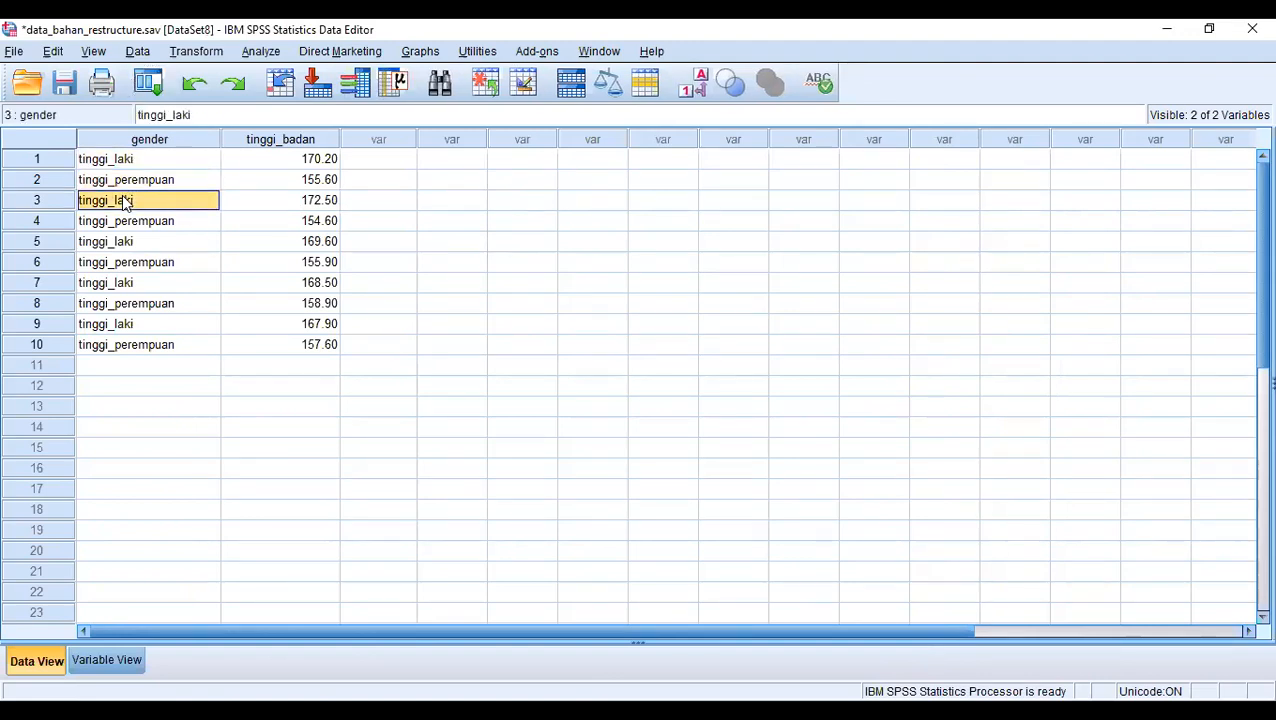
pyautogui.click(127, 221)
pyautogui.click(125, 243)
pyautogui.click(126, 264)
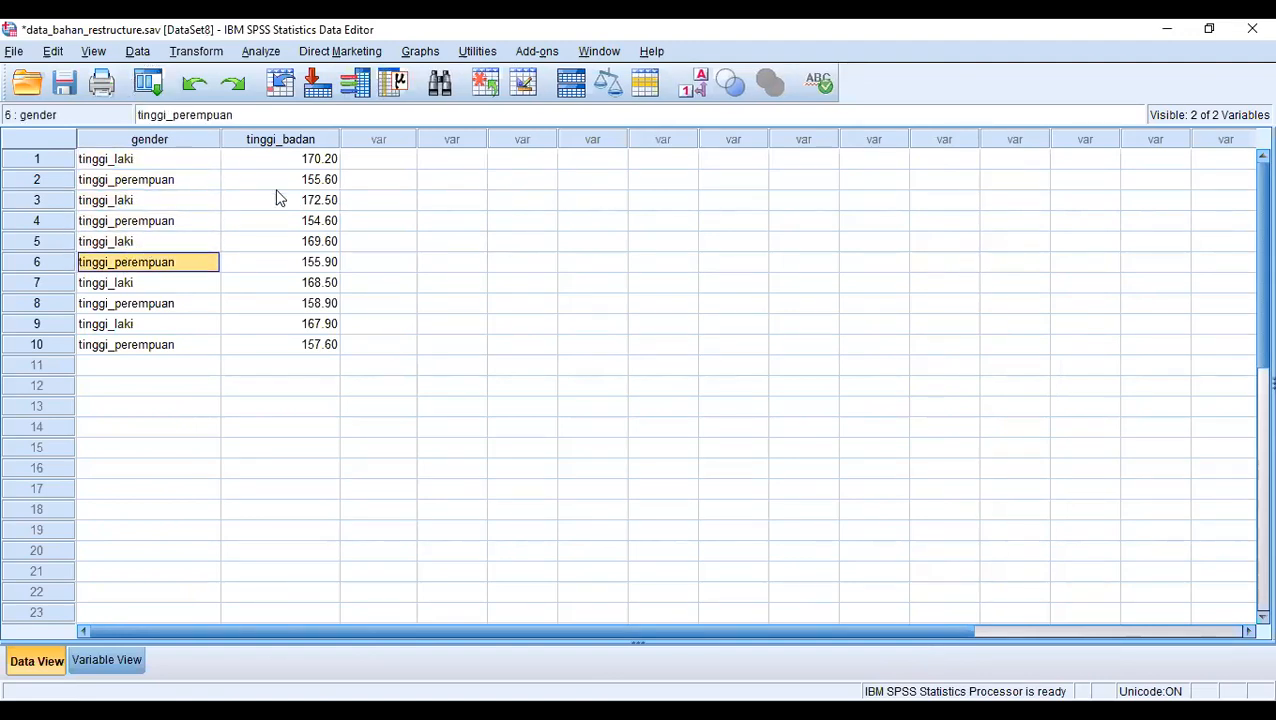
pyautogui.click(286, 179)
pyautogui.click(285, 221)
pyautogui.click(299, 283)
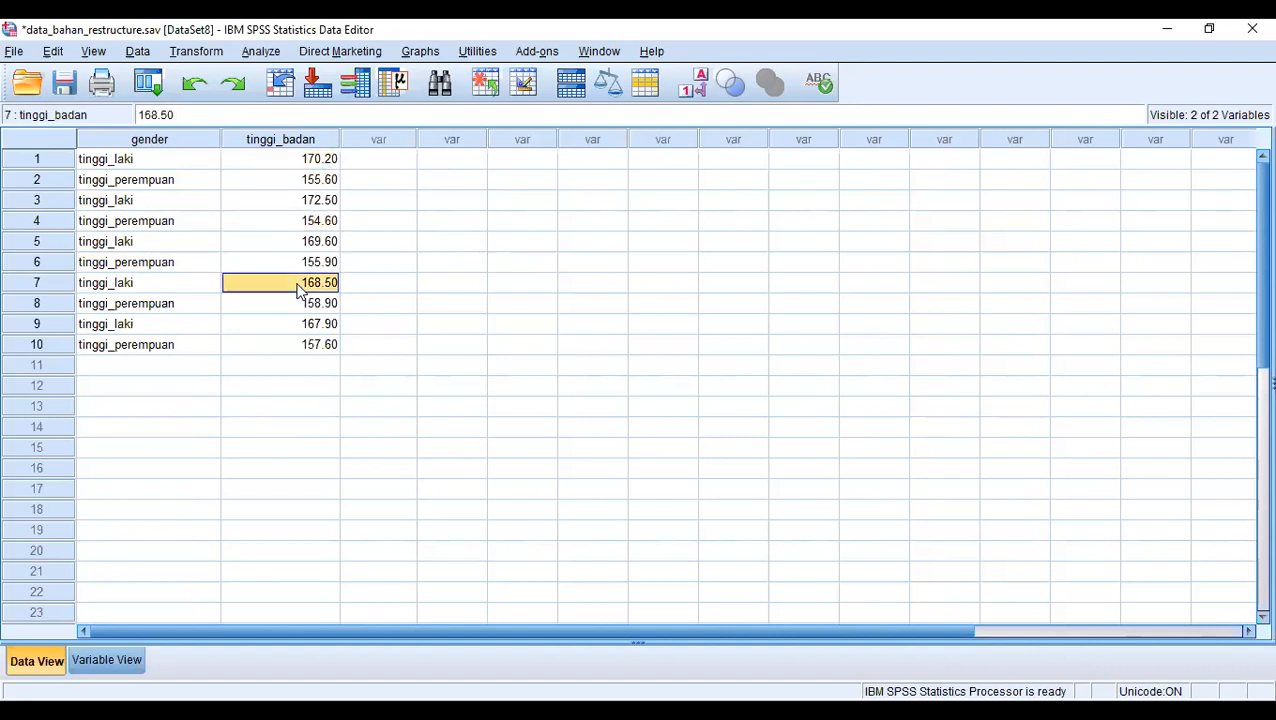
# - Close the restructured dataset without saving the output viewer contents or the data changes
pyautogui.click(1249, 30)
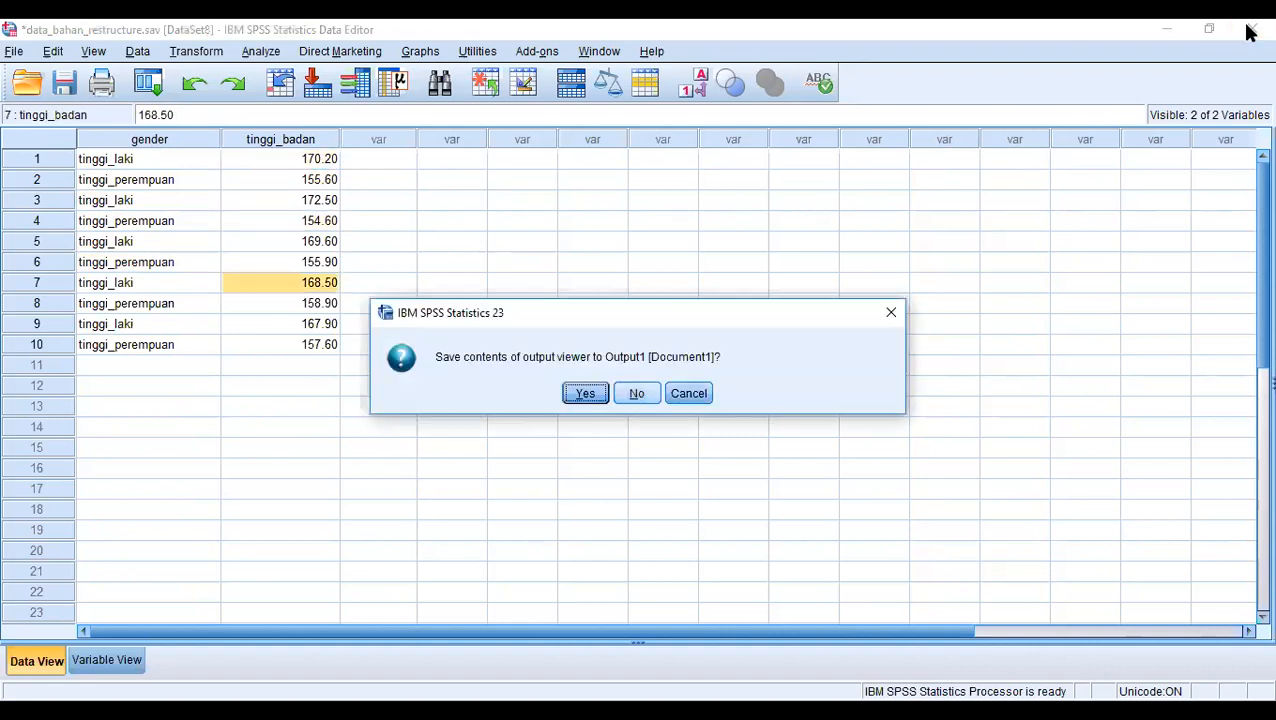
pyautogui.click(637, 393)
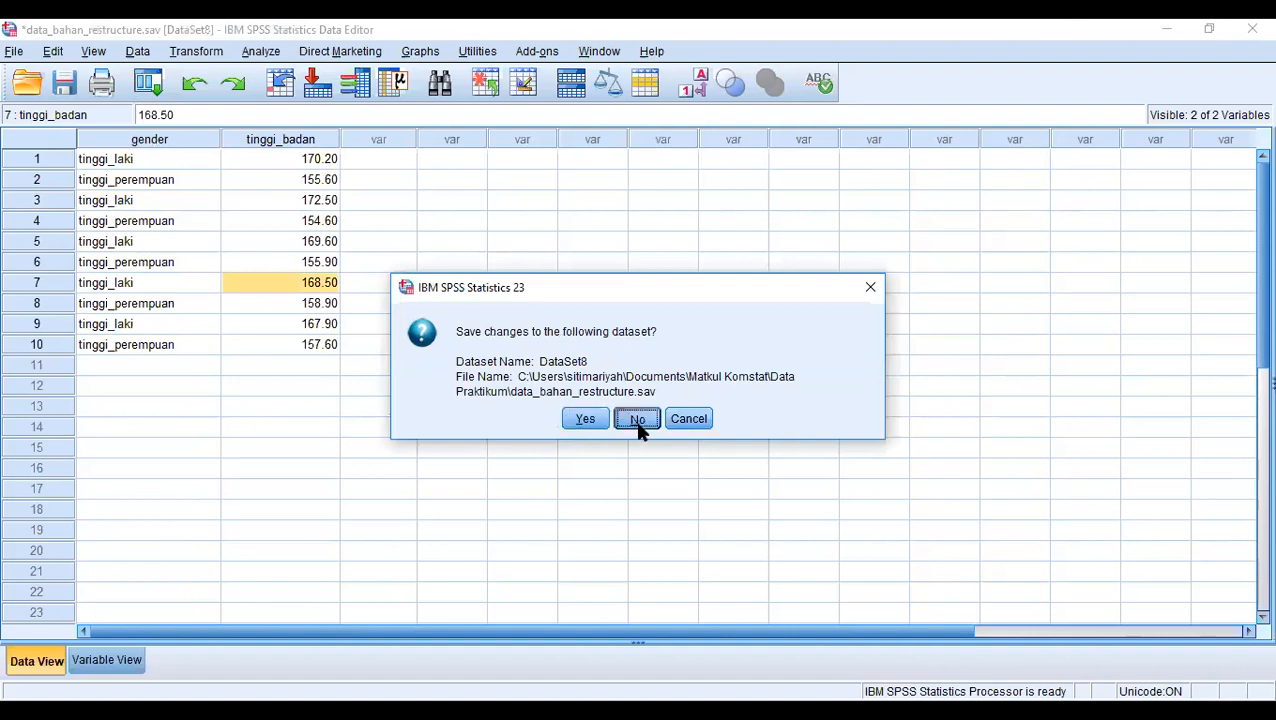
pyautogui.click(638, 420)
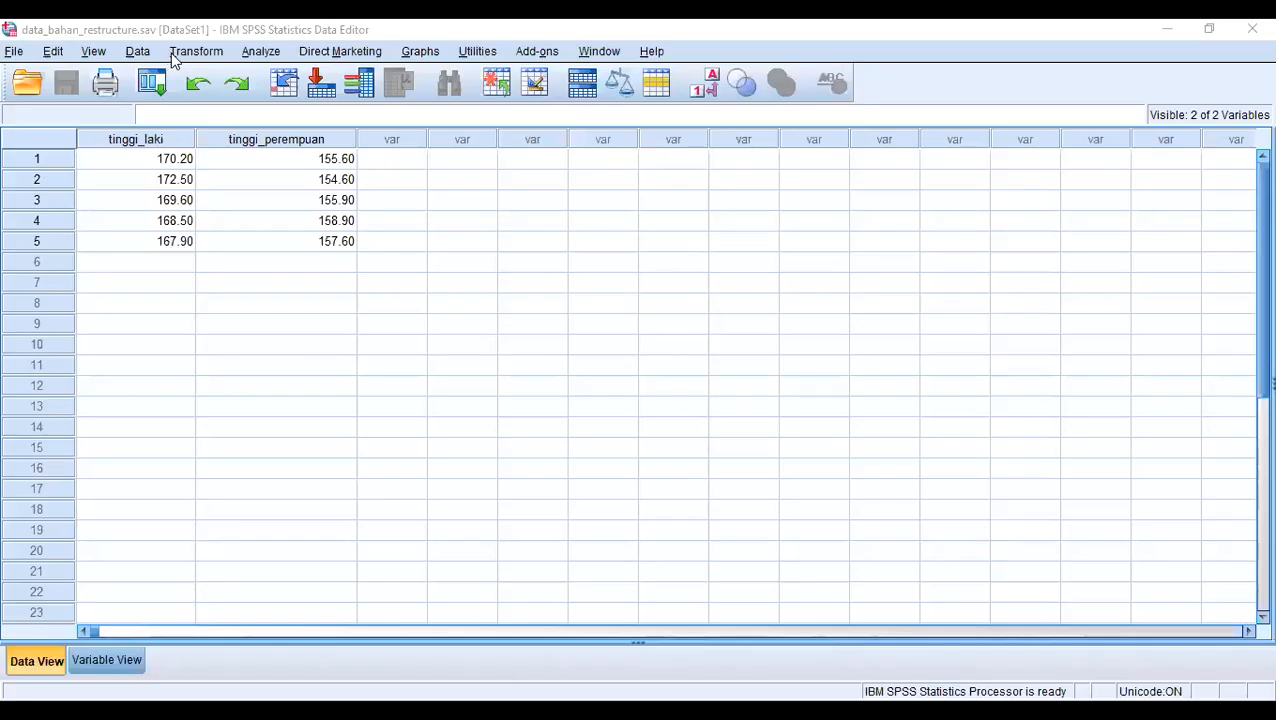
# - Start restructuring selected variables into cases for data_bahan_restructure.sav, using one variable group
pyautogui.click(175, 55)
pyautogui.moveTo(142, 55)
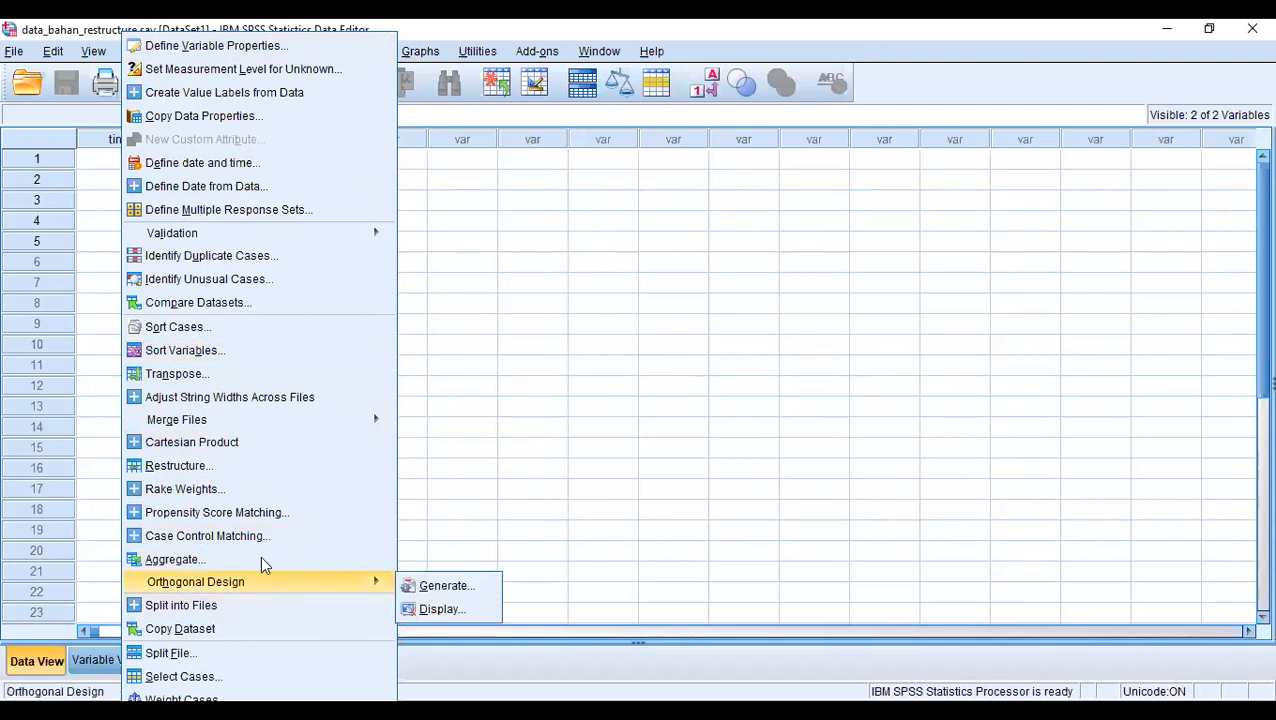
pyautogui.click(220, 468)
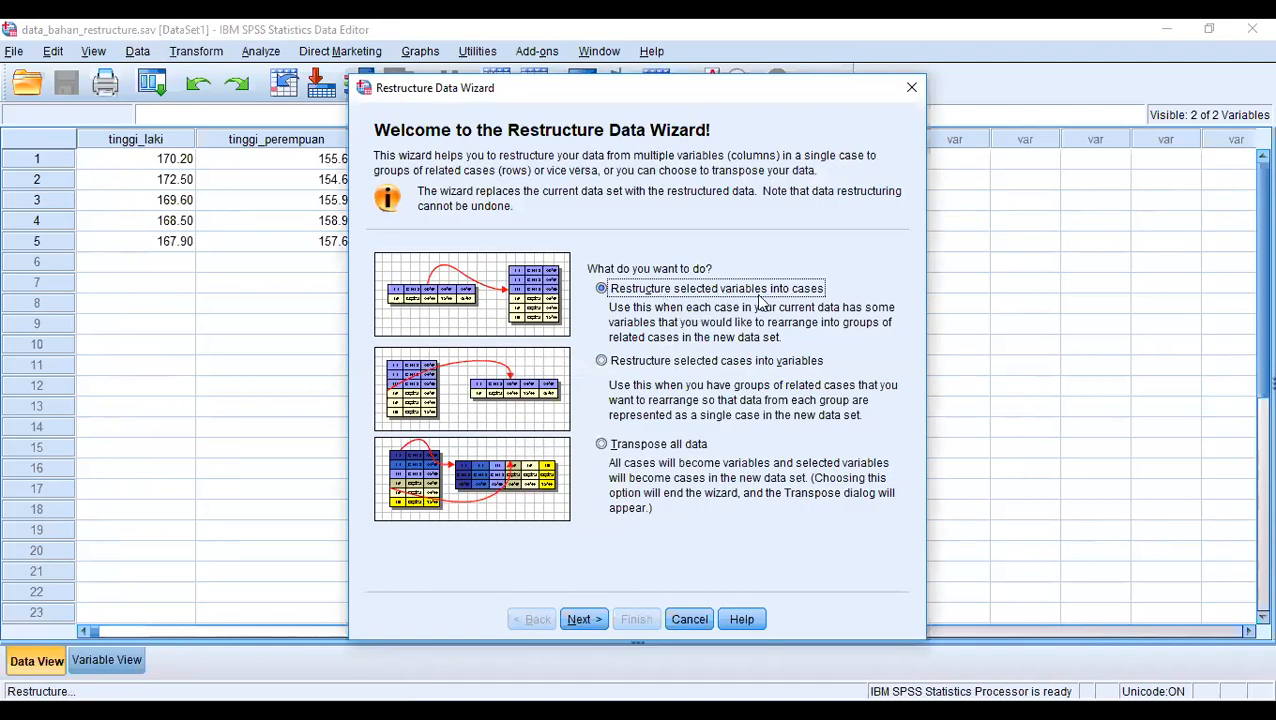
pyautogui.click(590, 622)
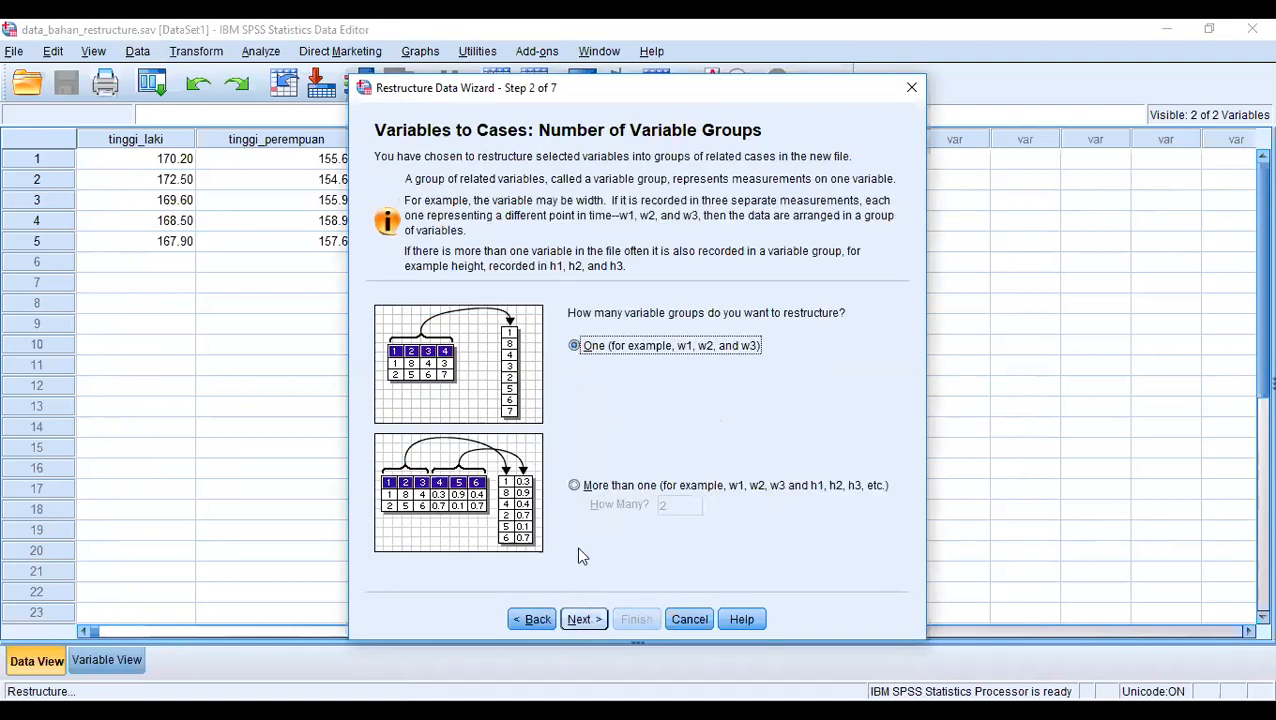
pyautogui.click(580, 622)
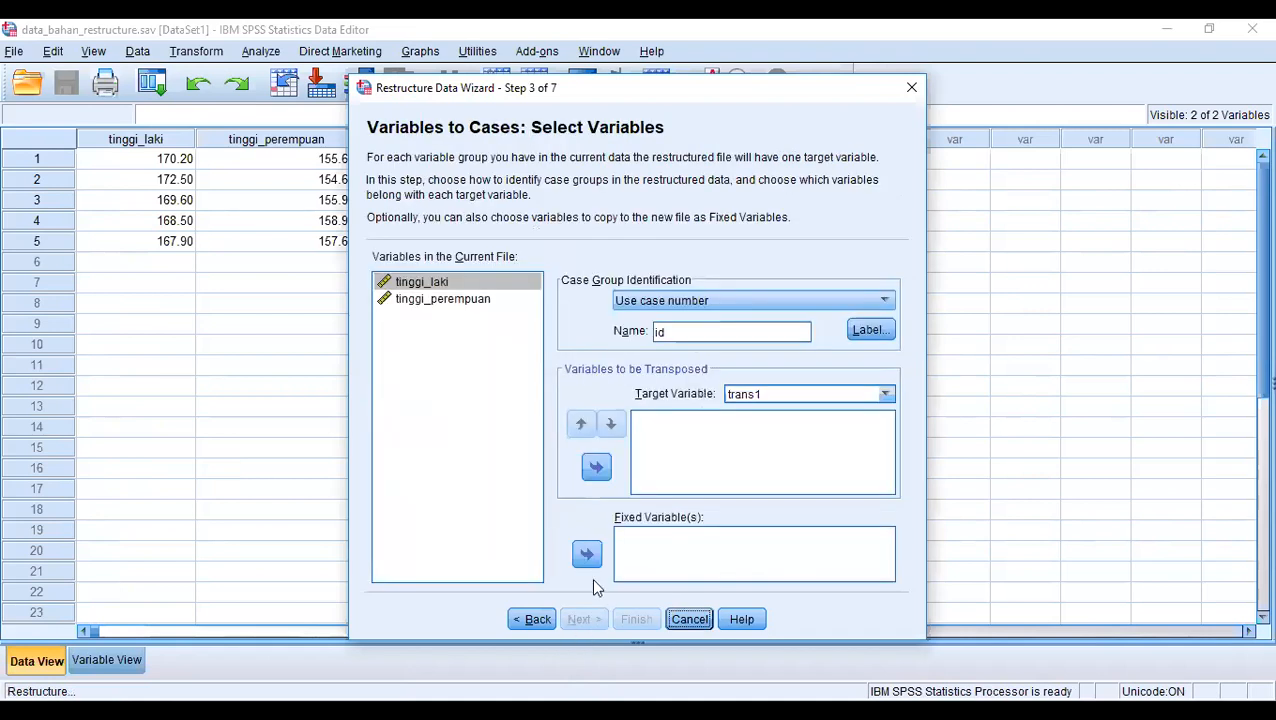
# - Keep the case number as group identification named id, transpose tinggi_laki and tinggi_perempuan, and name the target variable gender
pyautogui.click(708, 331)
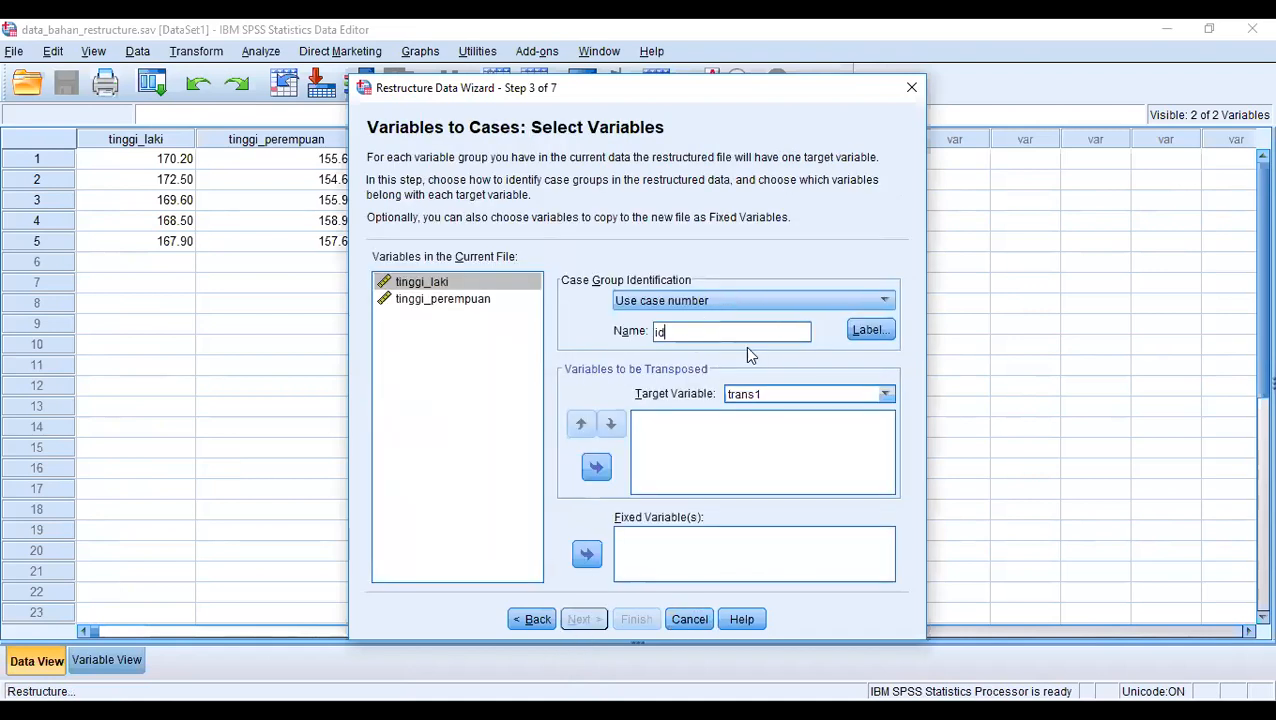
pyautogui.click(482, 299)
pyautogui.keyDown('shift'); pyautogui.click(486, 282); pyautogui.keyUp('shift')
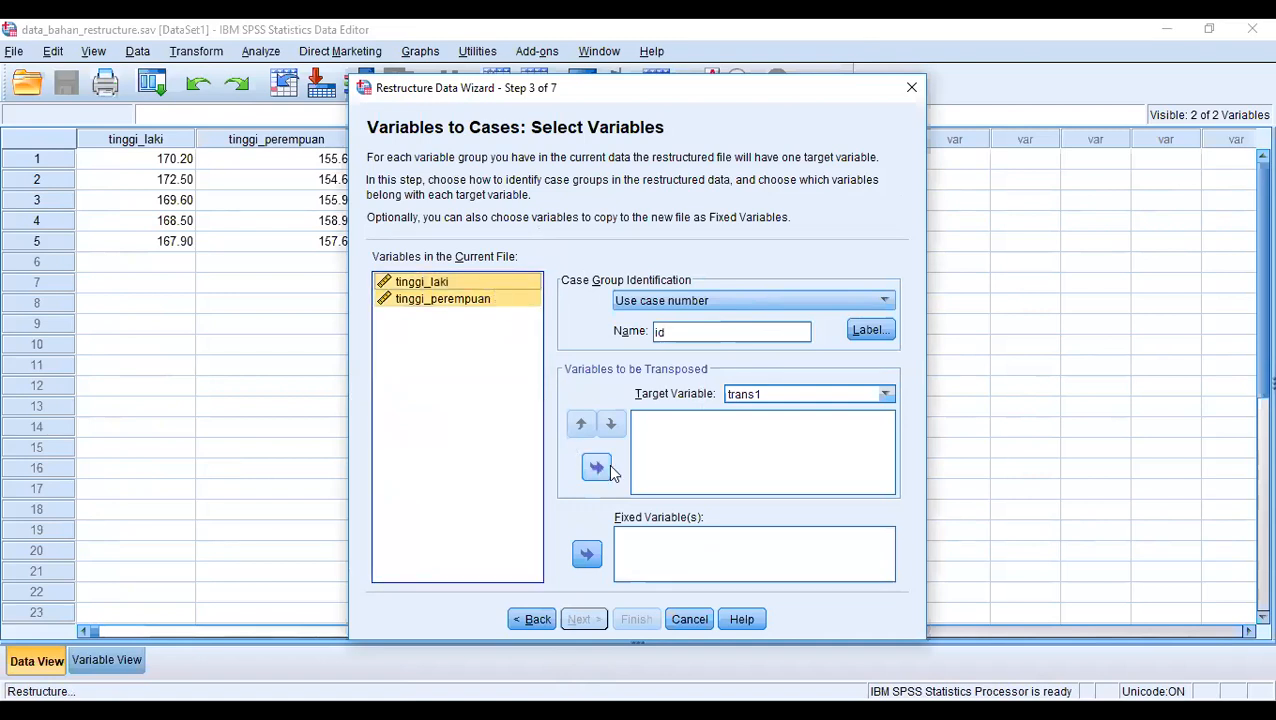
pyautogui.click(596, 467)
pyautogui.doubleClick(784, 396)
pyautogui.write('gender')
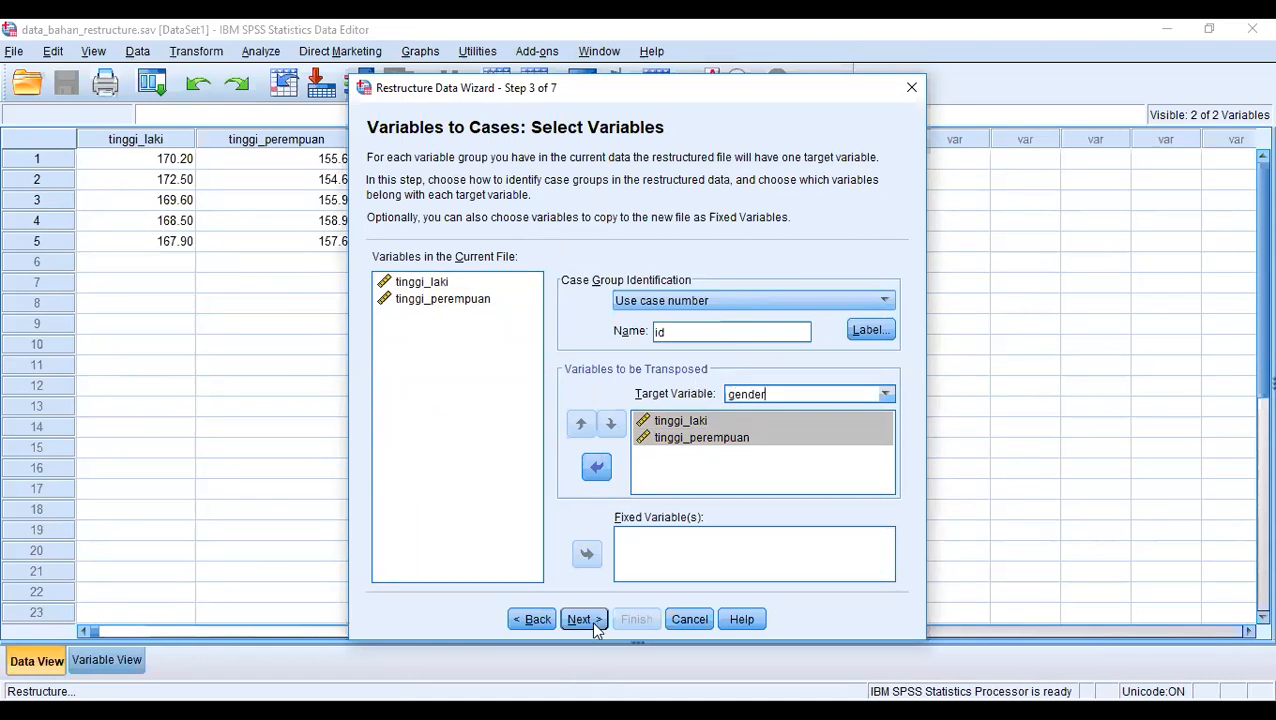
# - Create one index variable named gender that uses the variable names as its index values
pyautogui.click(584, 619)
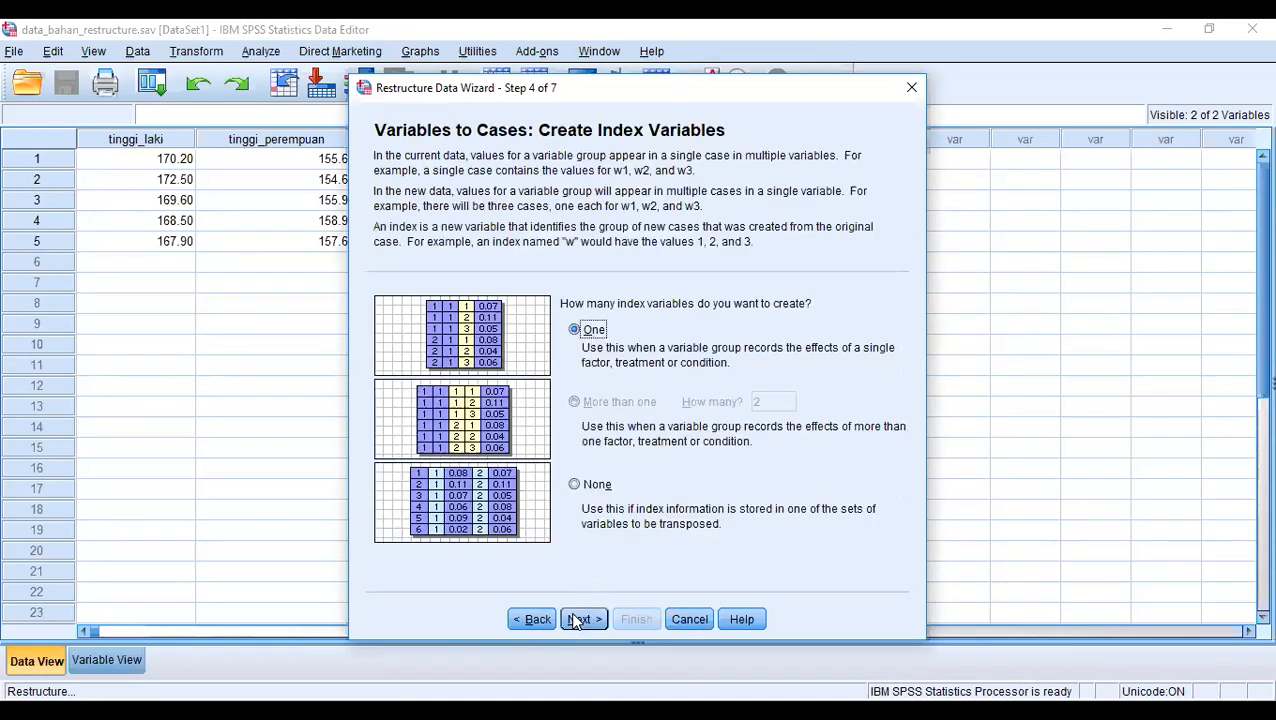
pyautogui.click(579, 619)
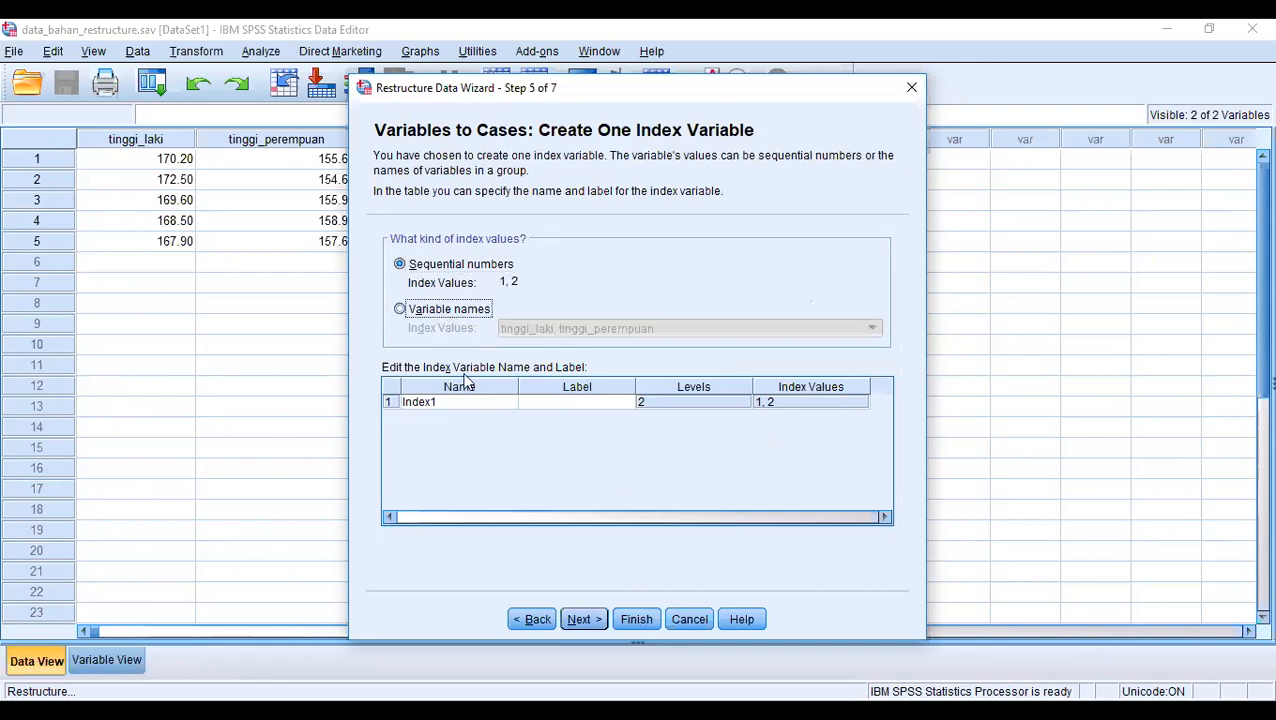
pyautogui.click(474, 404)
pyautogui.click(476, 404)
pyautogui.moveTo(477, 404); pyautogui.dragTo(291, 407)
pyautogui.write('gender')
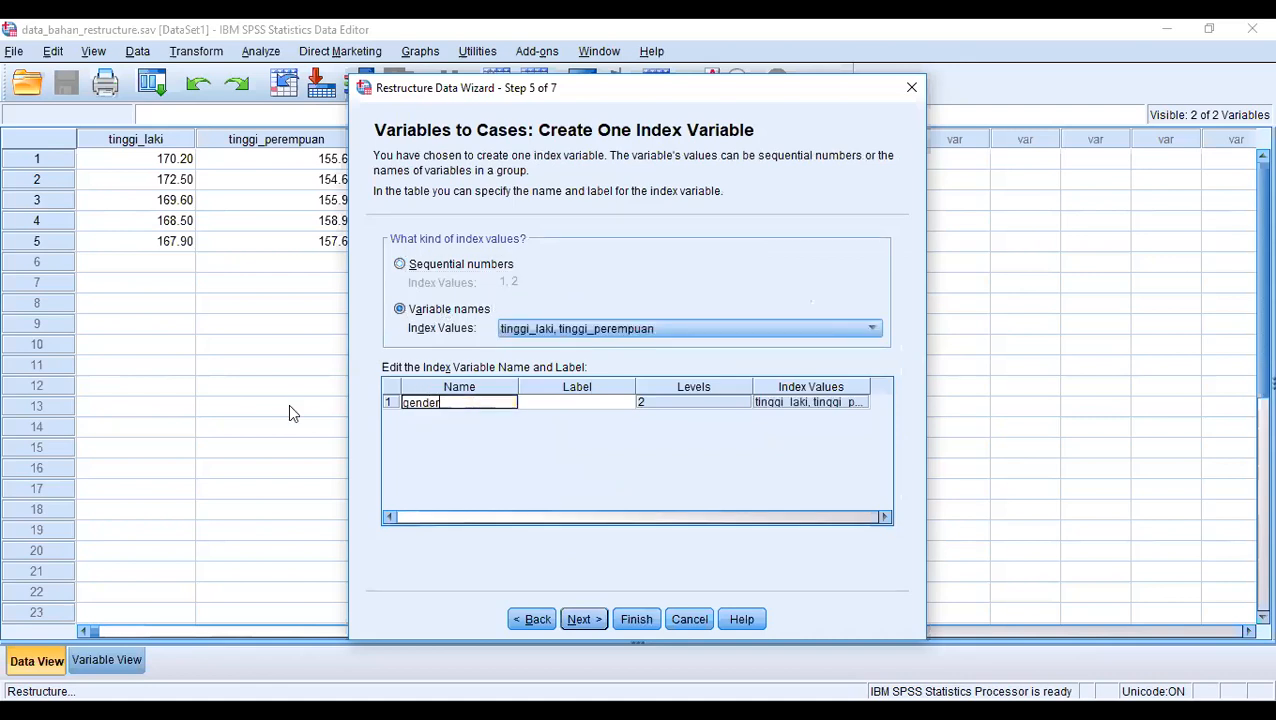
# - Go back to the variable selection and set the target variable's name to tinggi
pyautogui.click(544, 619)
pyautogui.click(544, 619)
pyautogui.moveTo(773, 396); pyautogui.dragTo(686, 390)
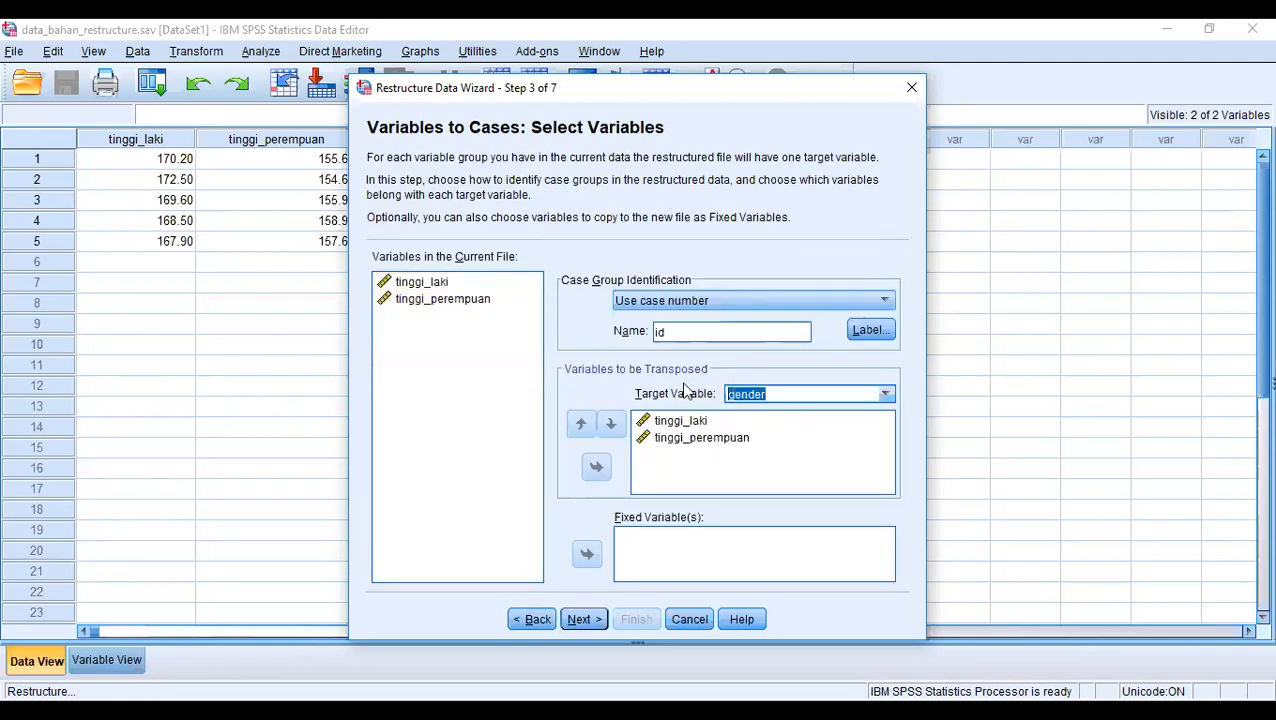
pyautogui.write('tinggi')
pyautogui.click(588, 618)
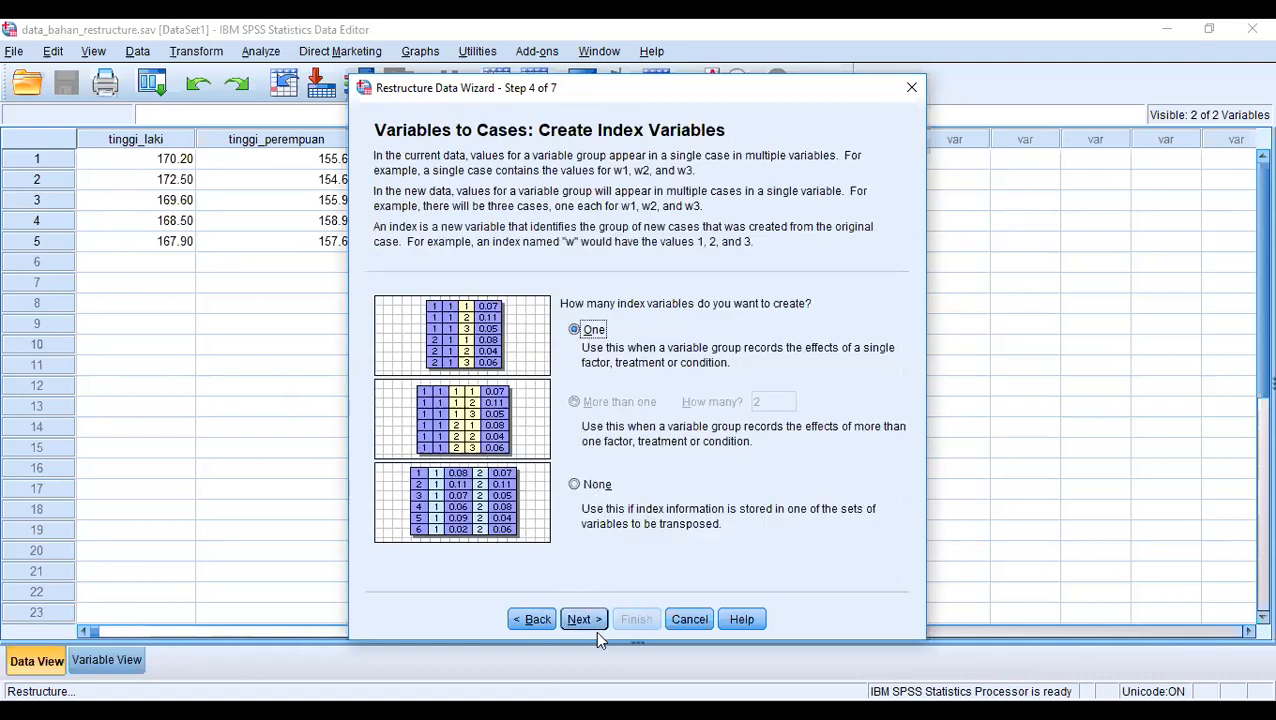
# - Label the single index variable gender and finish restructuring the data
pyautogui.click(588, 619)
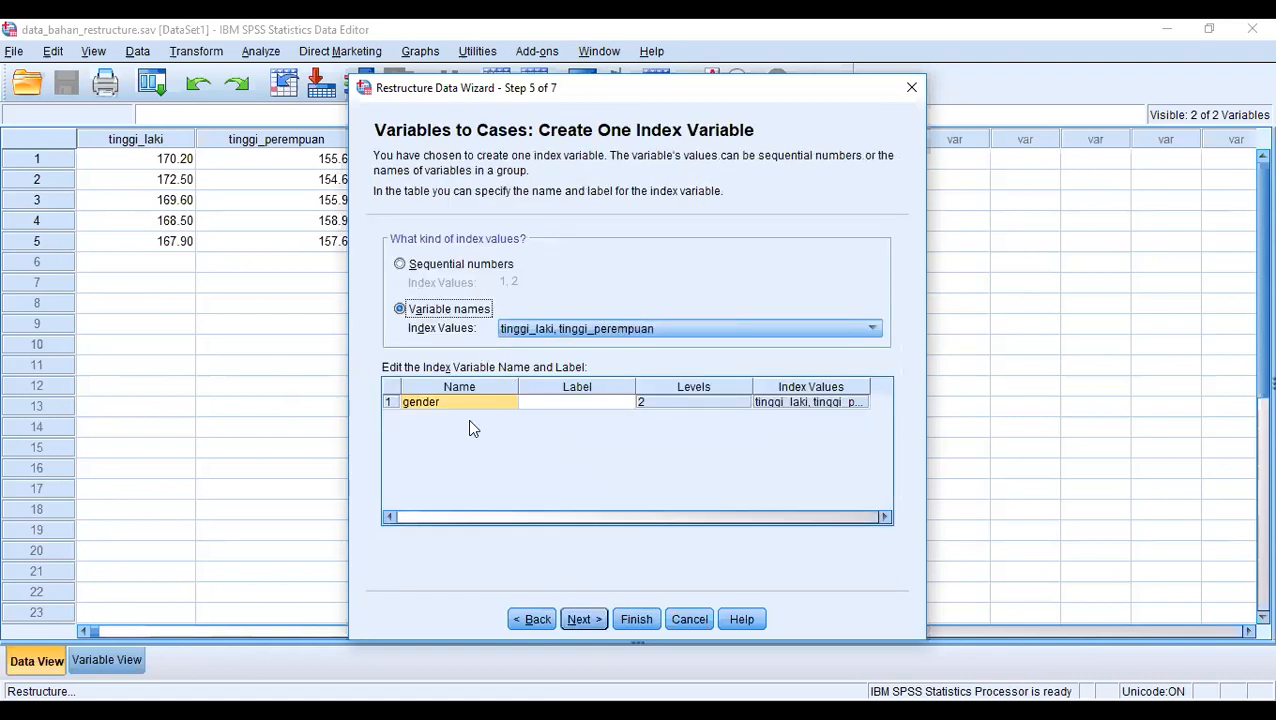
pyautogui.click(568, 402)
pyautogui.write('gender')
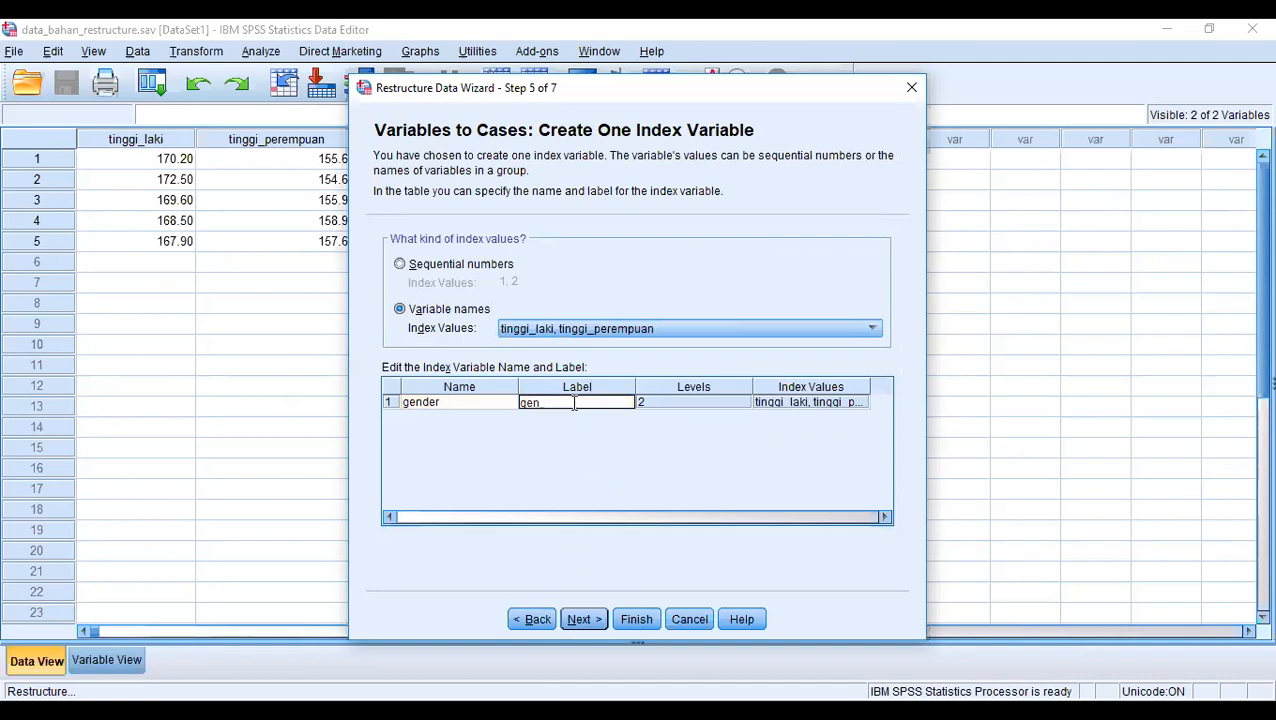
pyautogui.click(584, 619)
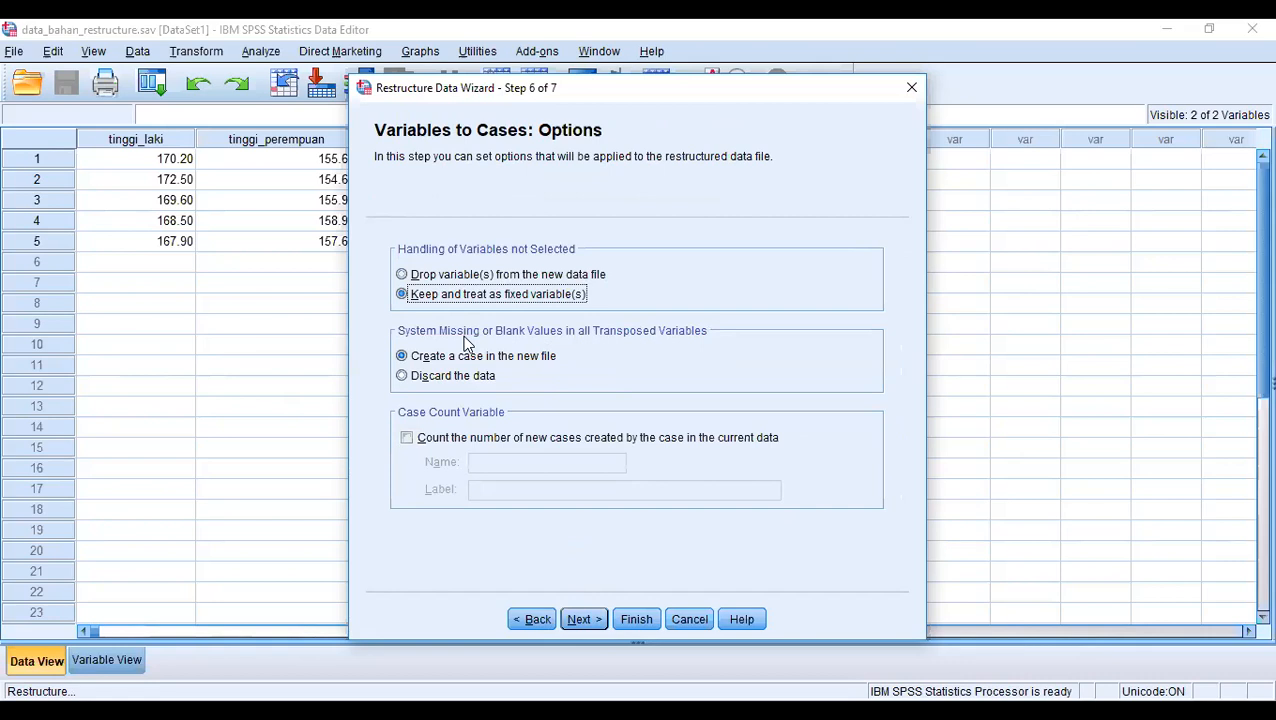
pyautogui.click(625, 621)
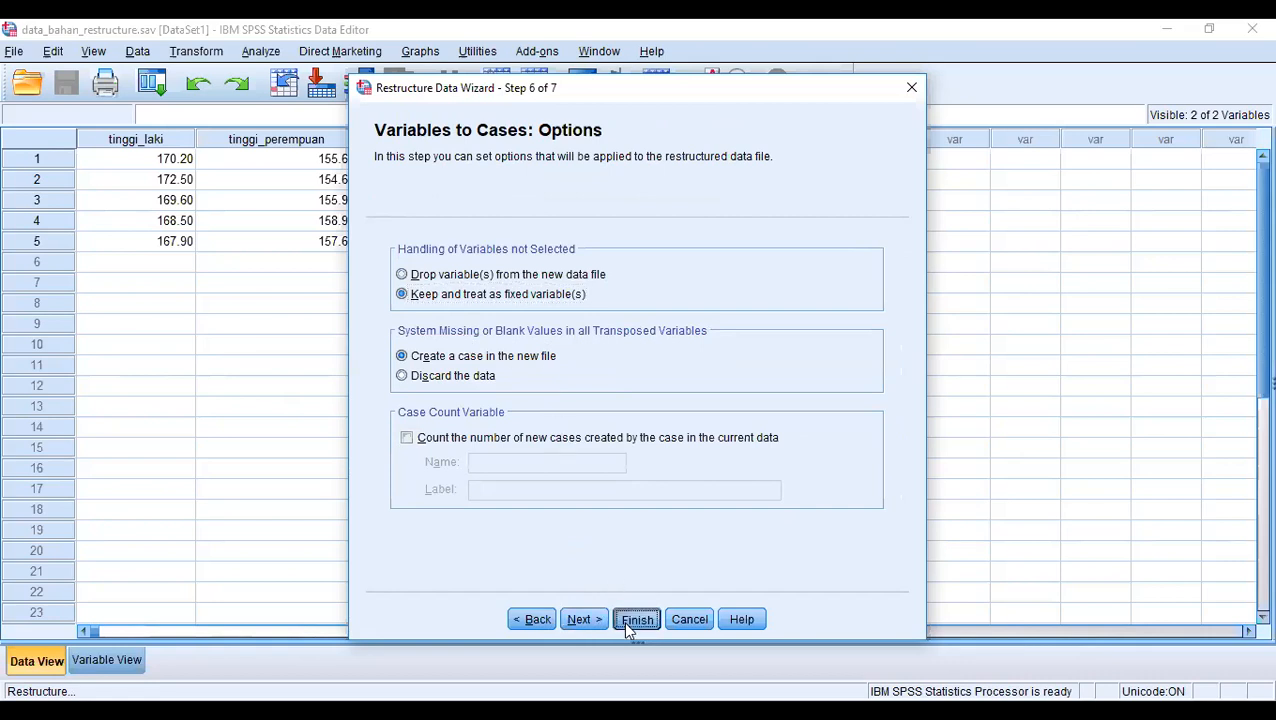
pyautogui.click(636, 398)
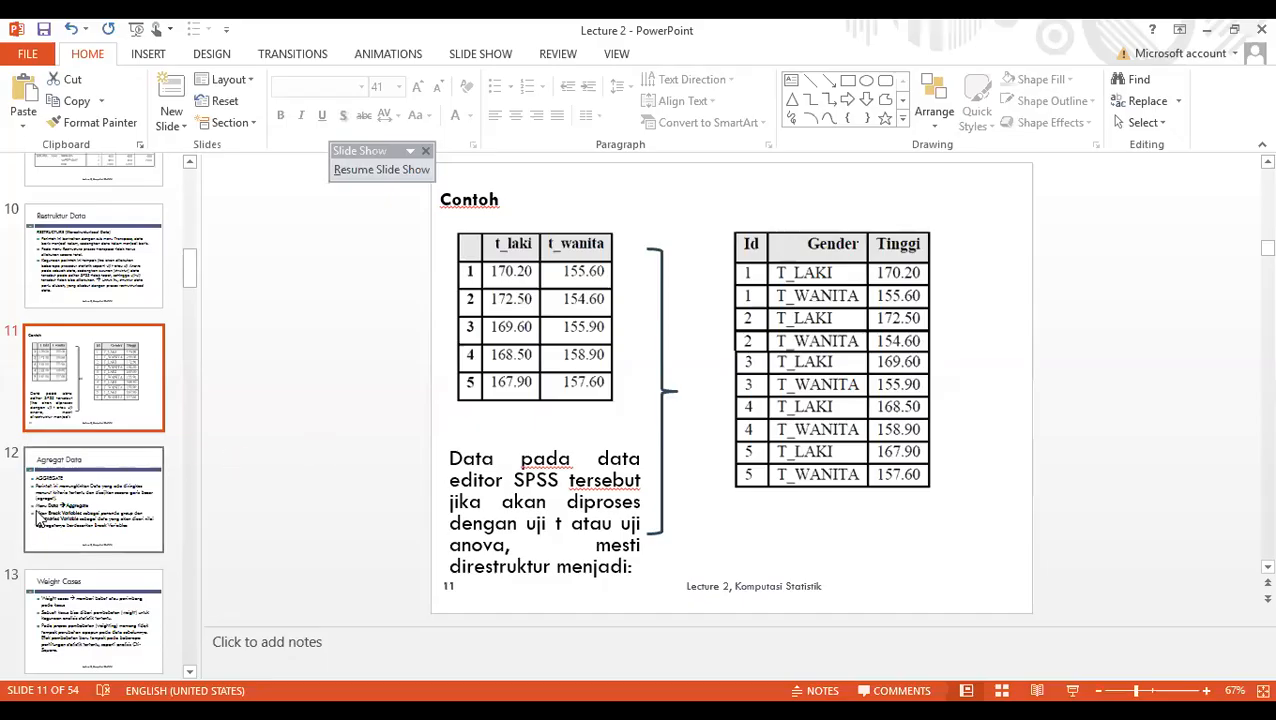
# - Display the Agregat Data slide in the Lecture 2 PowerPoint presentation
pyautogui.click(40, 520)
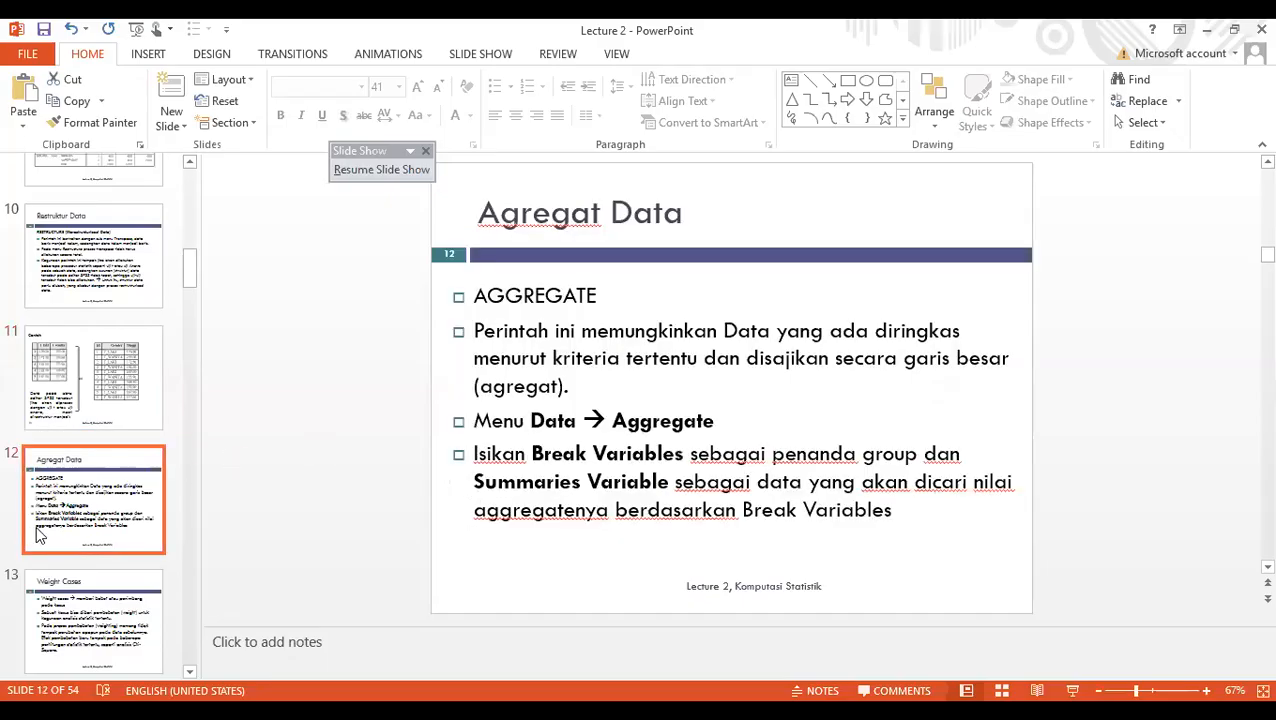
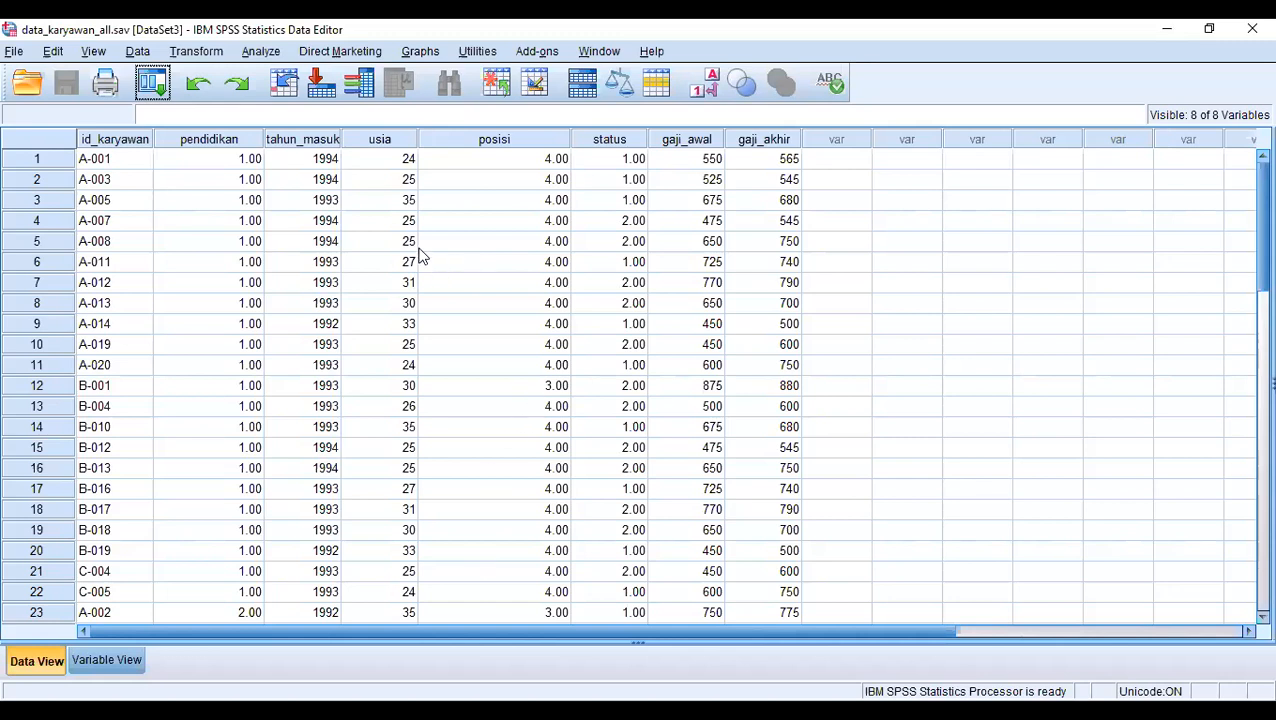
# - Examine the usia values across all cases in data_karyawan_all.sav
pyautogui.click(409, 185)
pyautogui.click(385, 222)
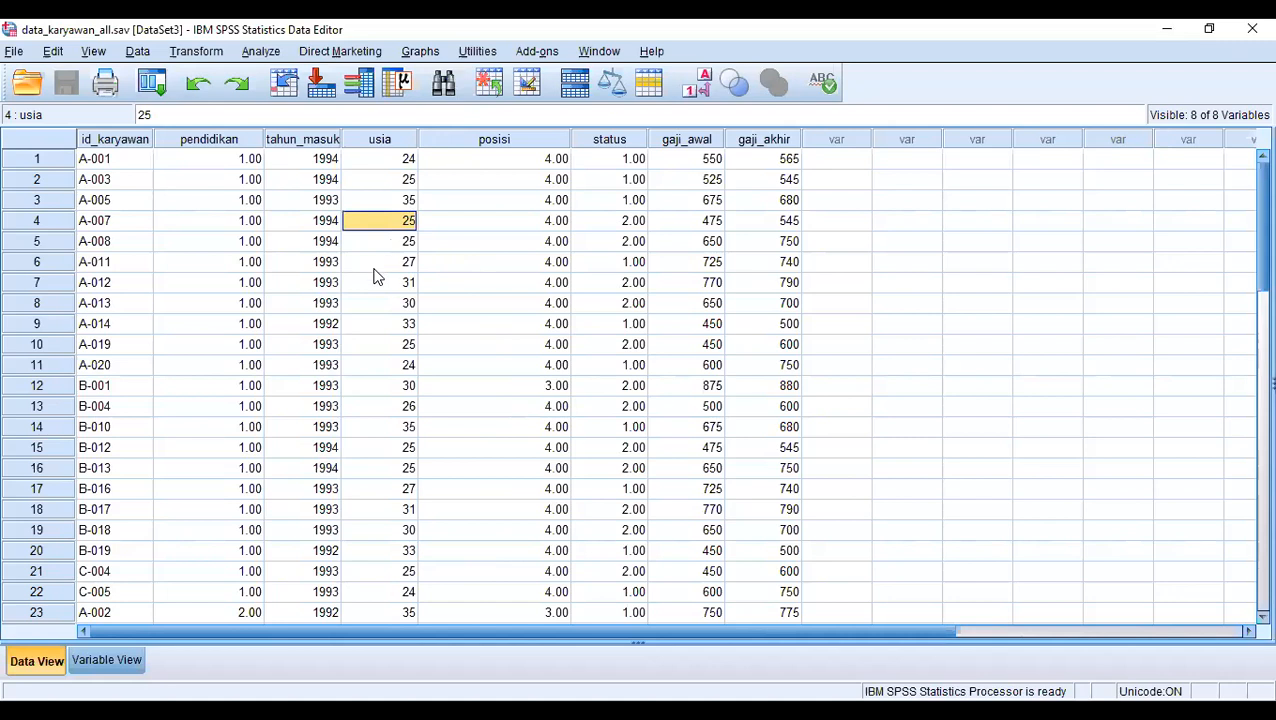
pyautogui.scroll(-8, 375, 388)
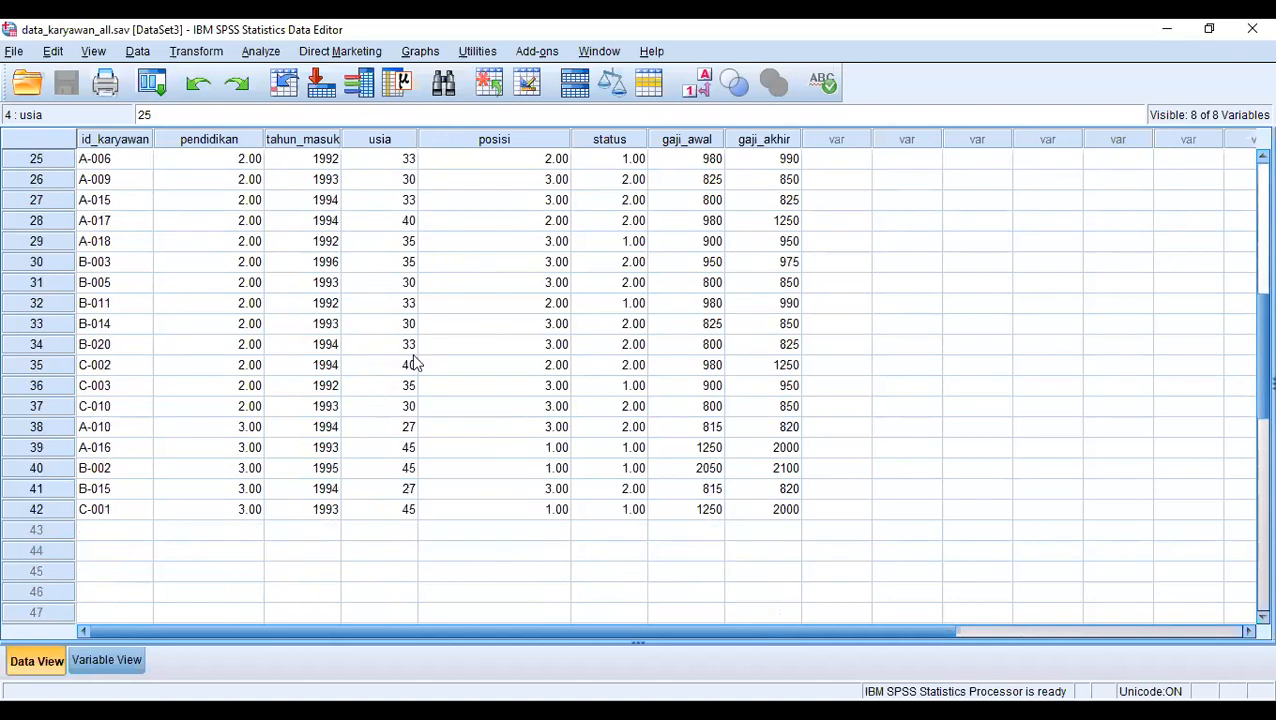
pyautogui.scroll(8, 413, 345)
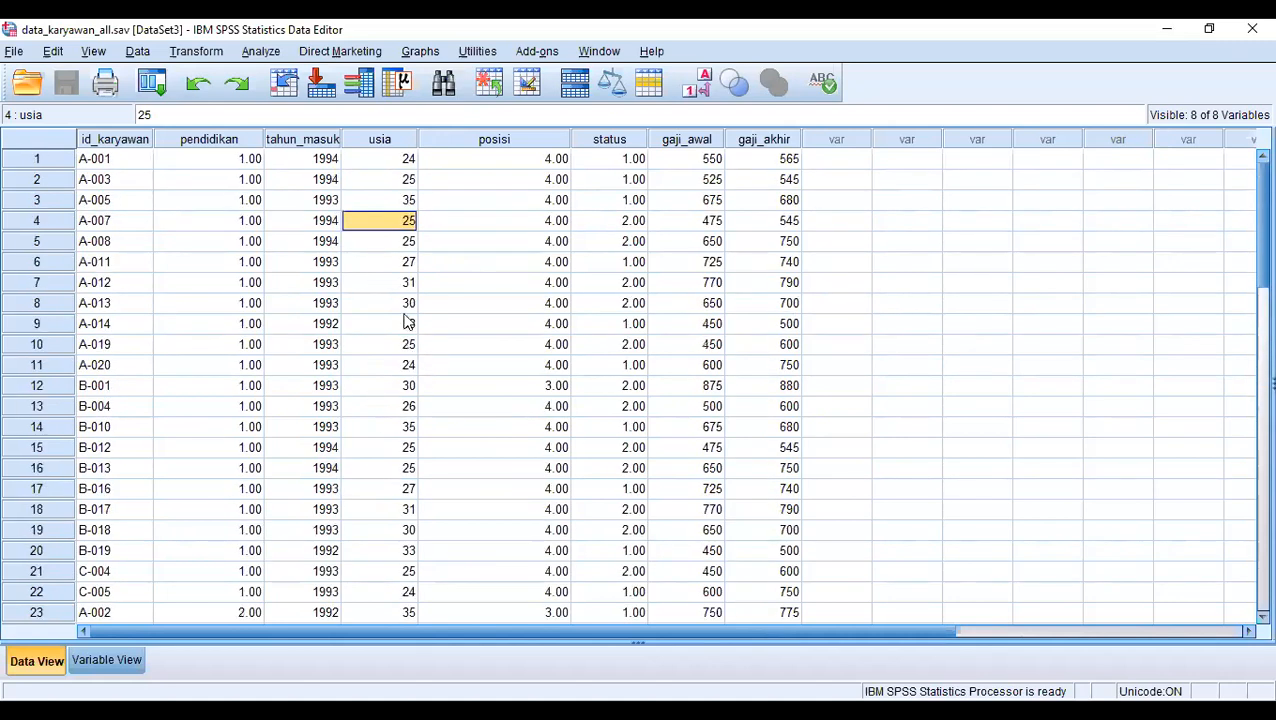
pyautogui.click(406, 160)
# - Start Recode into Different Variables with usia as the input variable
pyautogui.click(137, 52)
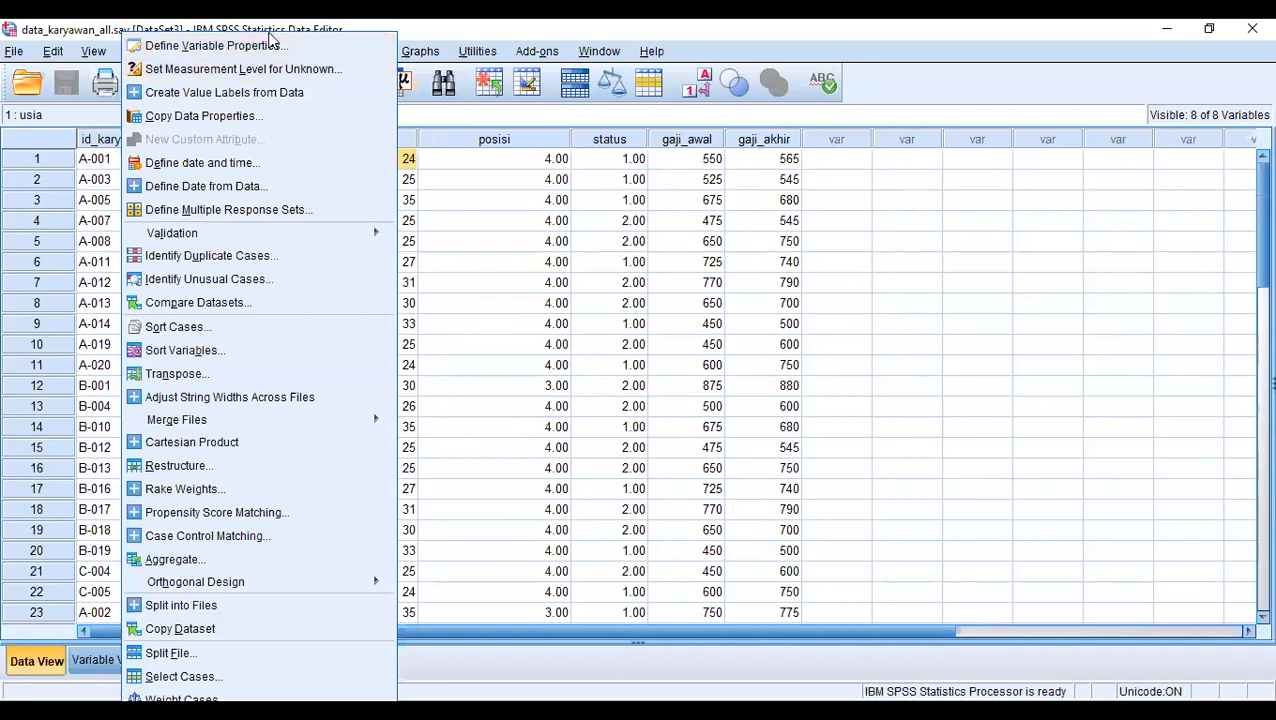
pyautogui.click(308, 22)
pyautogui.click(196, 52)
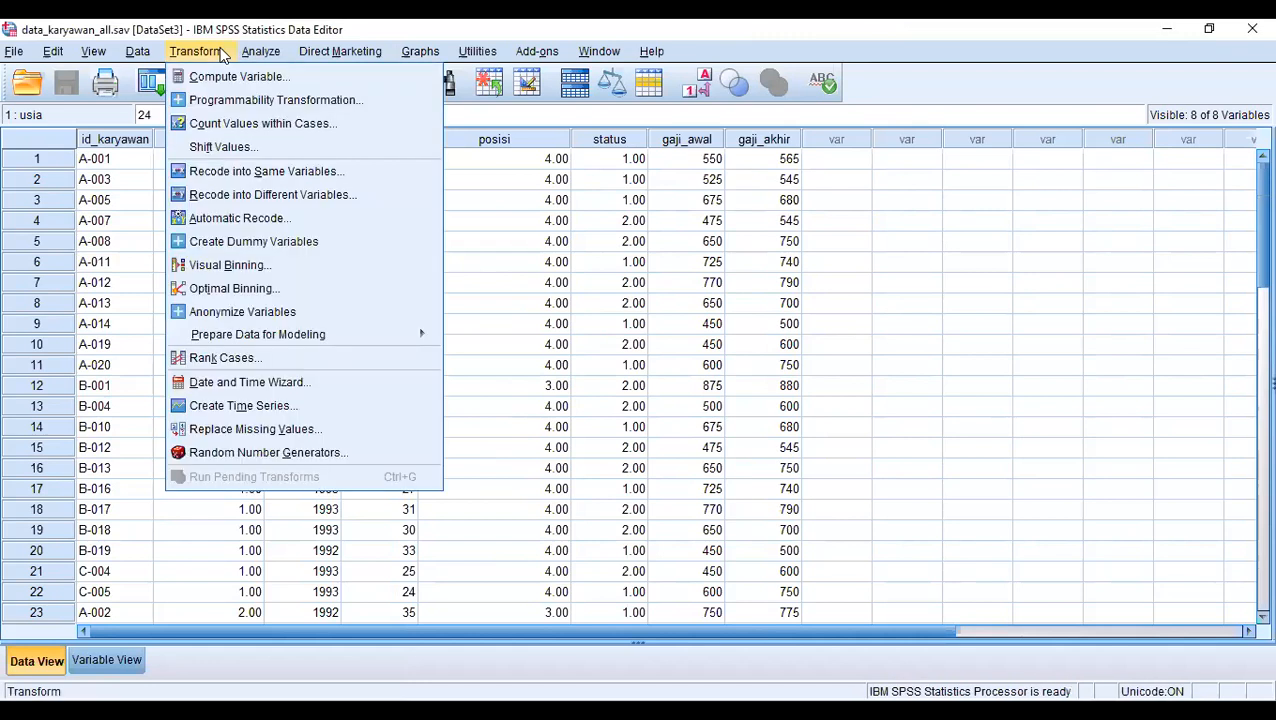
pyautogui.click(266, 196)
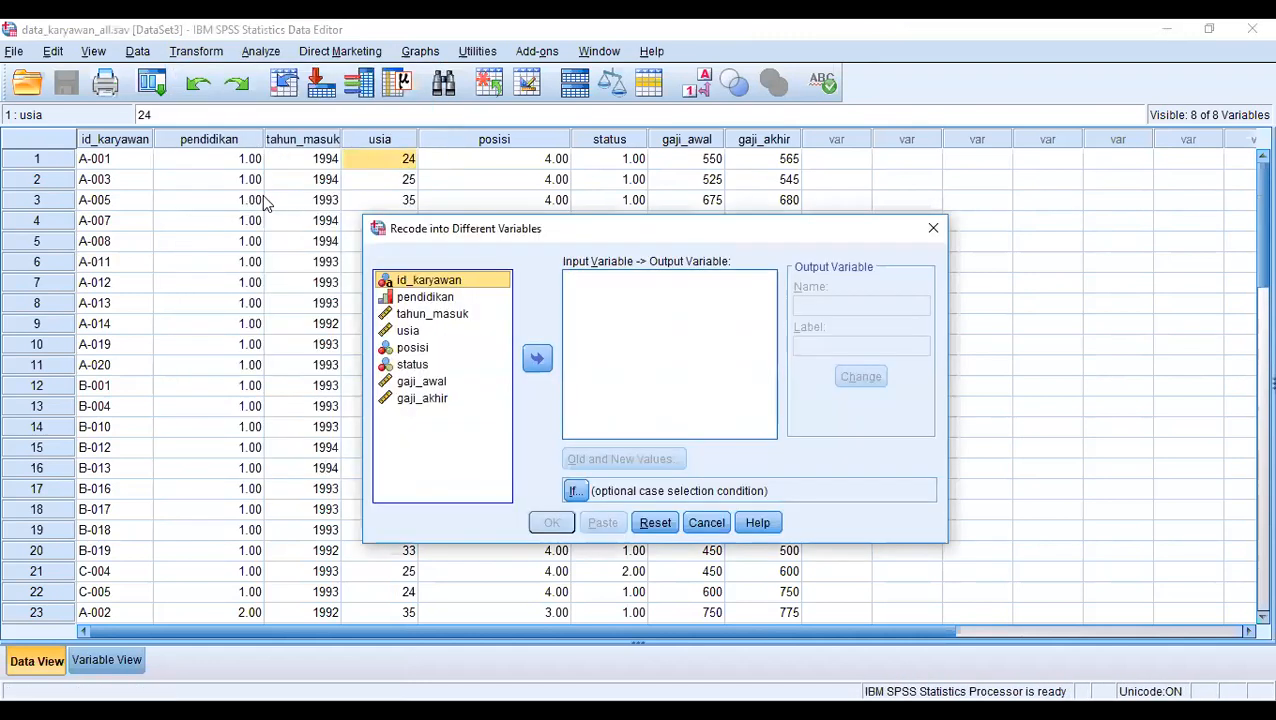
pyautogui.click(410, 331)
pyautogui.click(535, 357)
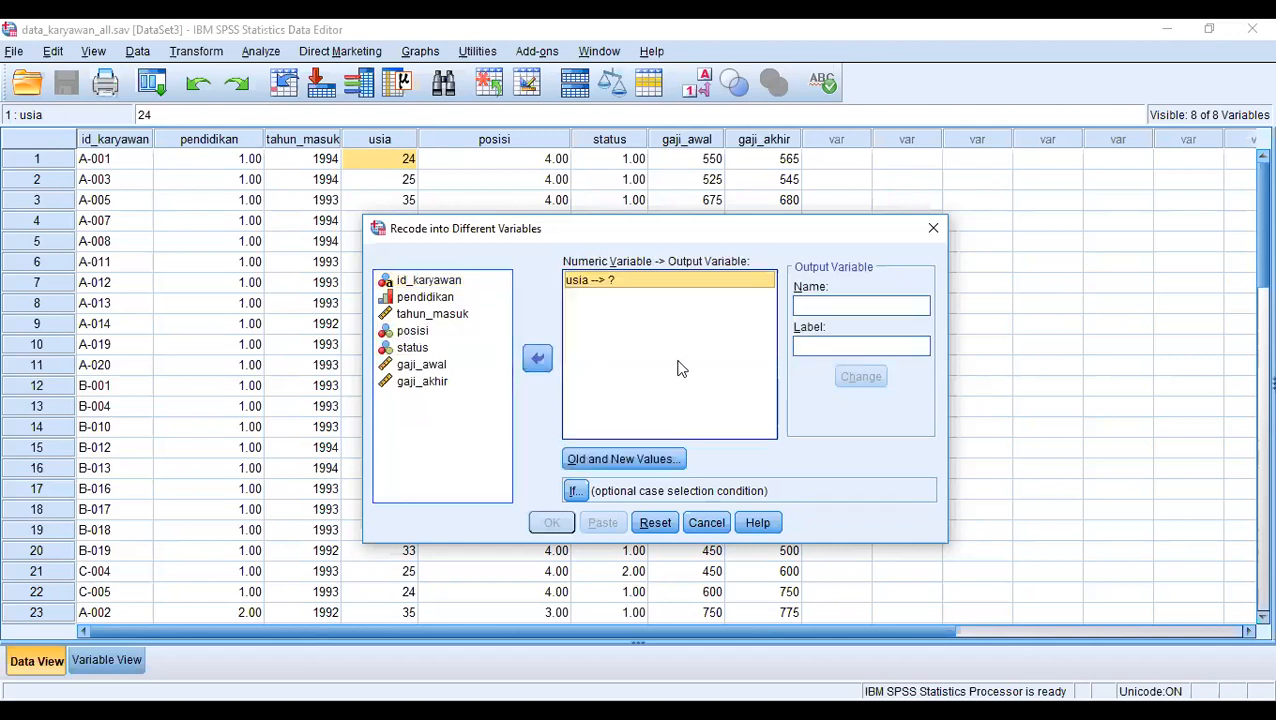
# - Name the output variable for usia kat_usia, label it kategori usia, and apply the change
pyautogui.click(815, 303)
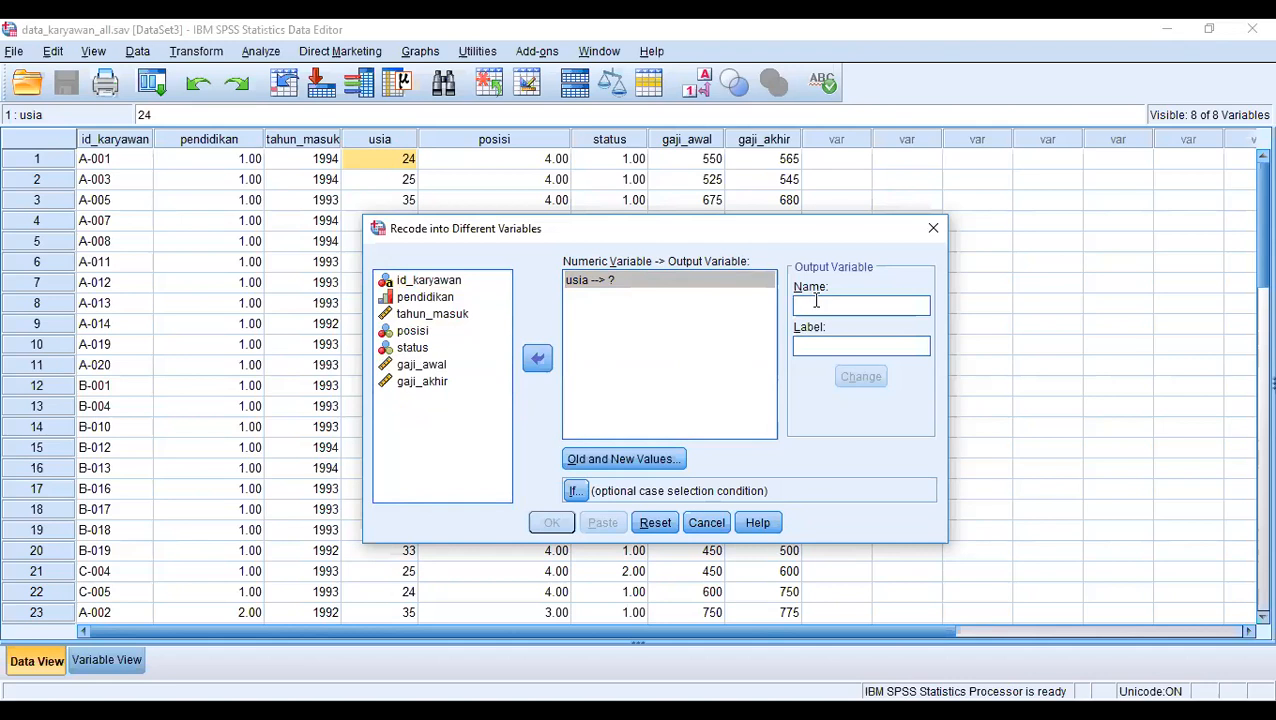
pyautogui.write('kteg')
pyautogui.press('BackSpace')
pyautogui.press('BackSpace')
pyautogui.press('BackSpace')
pyautogui.write('at_usia')
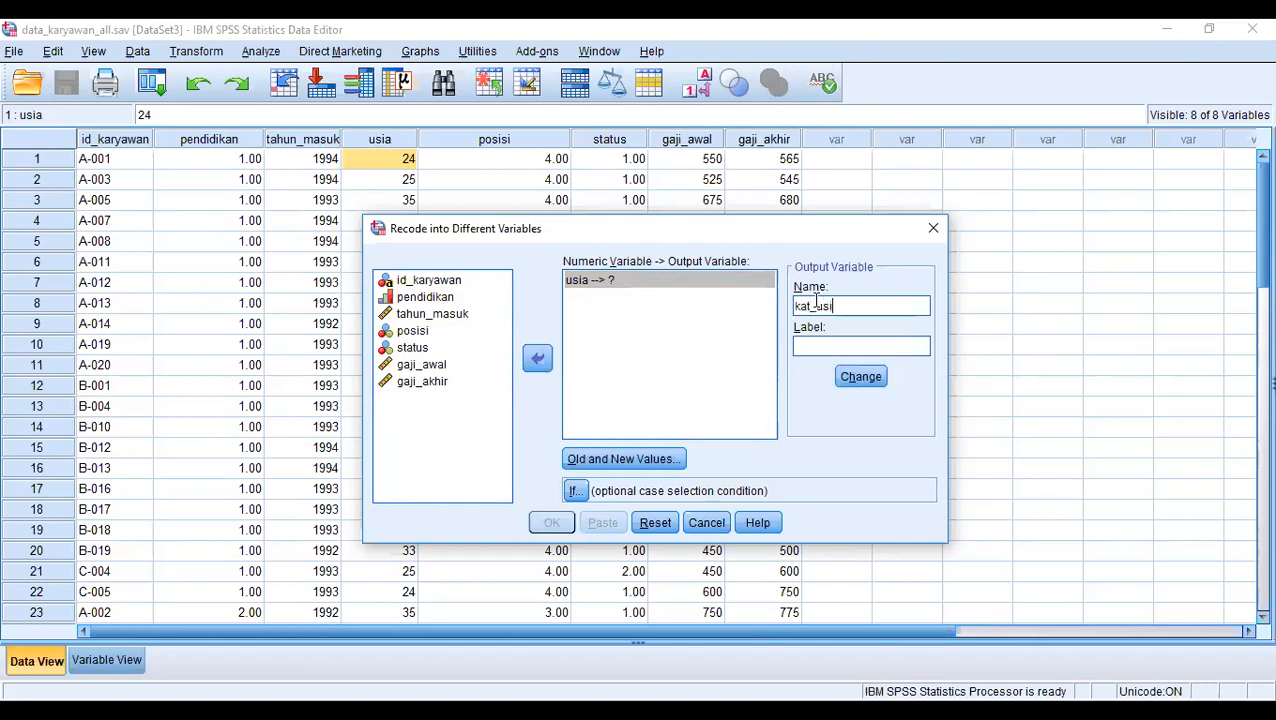
pyautogui.click(815, 345)
pyautogui.write('kategori usia')
pyautogui.click(871, 388)
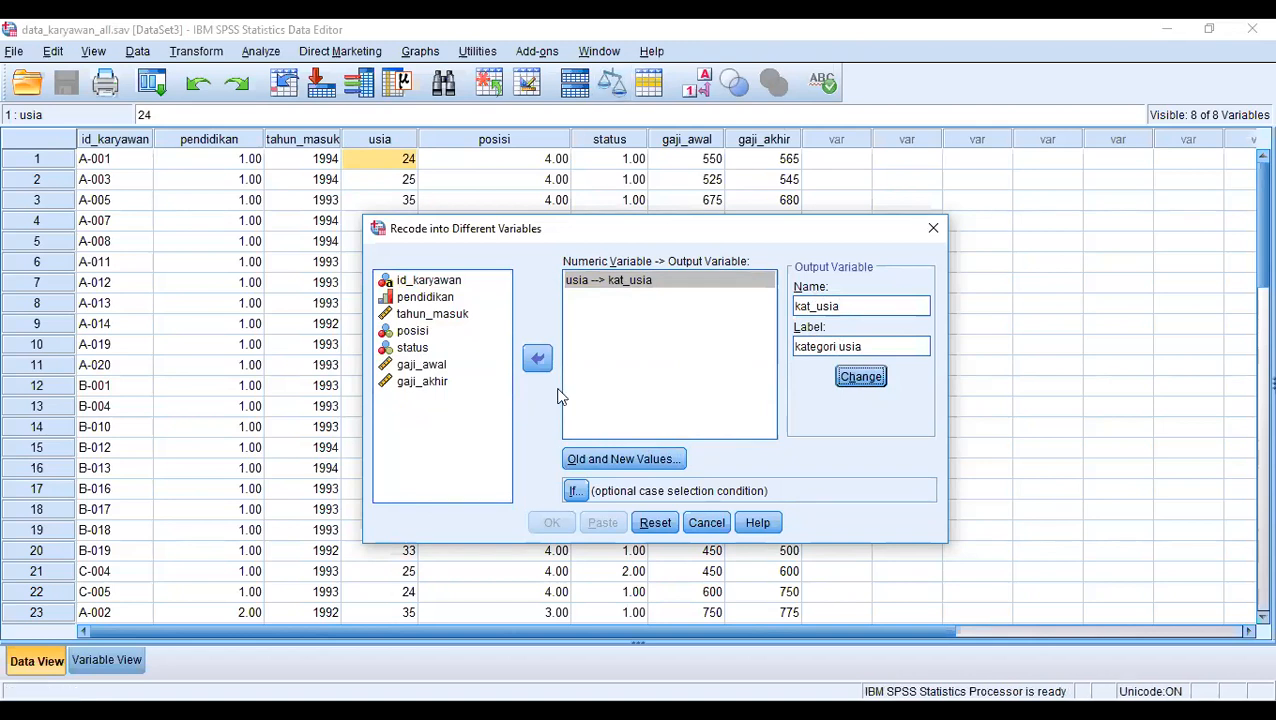
# - Define the first recode rule for usia, mapping the range 20 through 29 to the new value 2
pyautogui.click(624, 458)
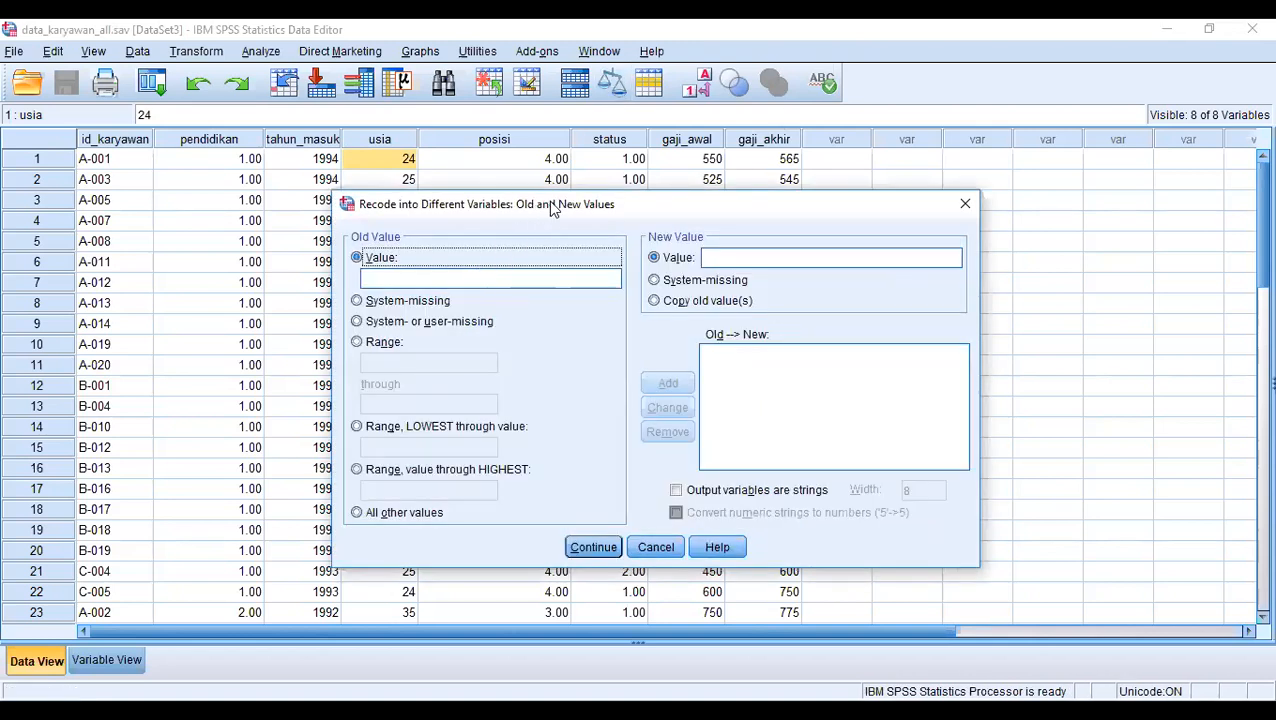
pyautogui.moveTo(553, 208); pyautogui.dragTo(802, 204)
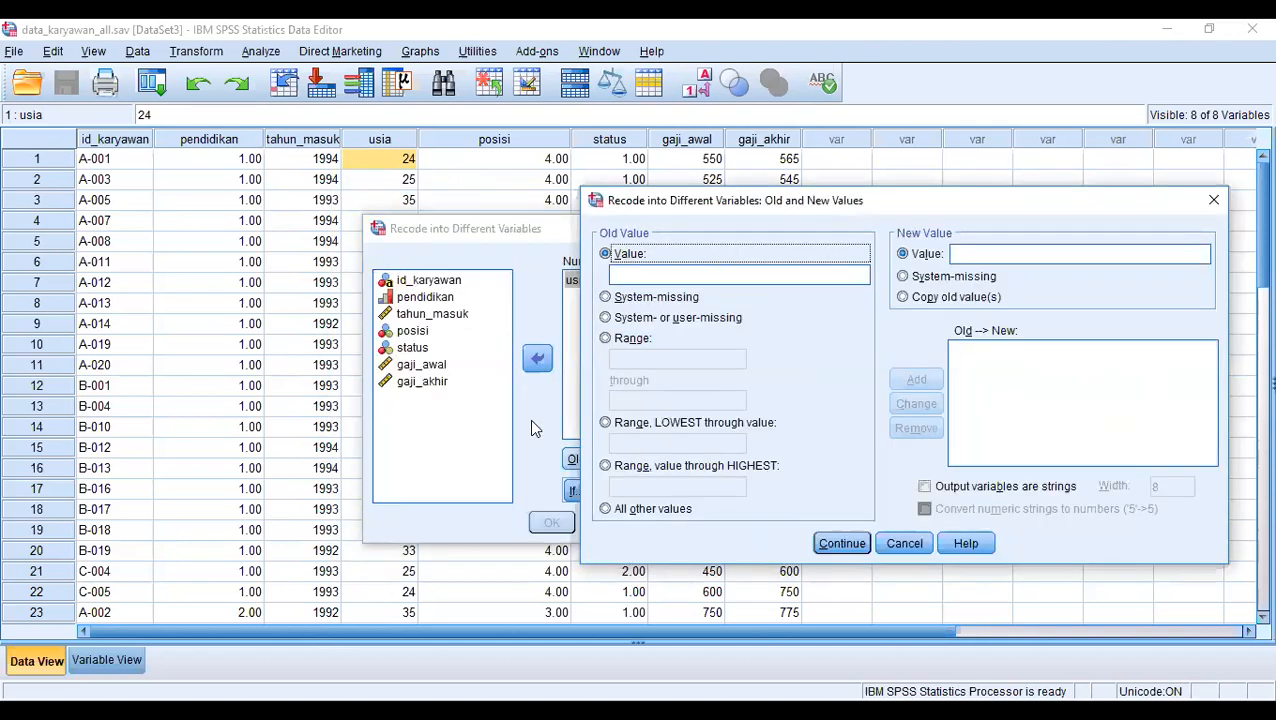
pyautogui.click(684, 278)
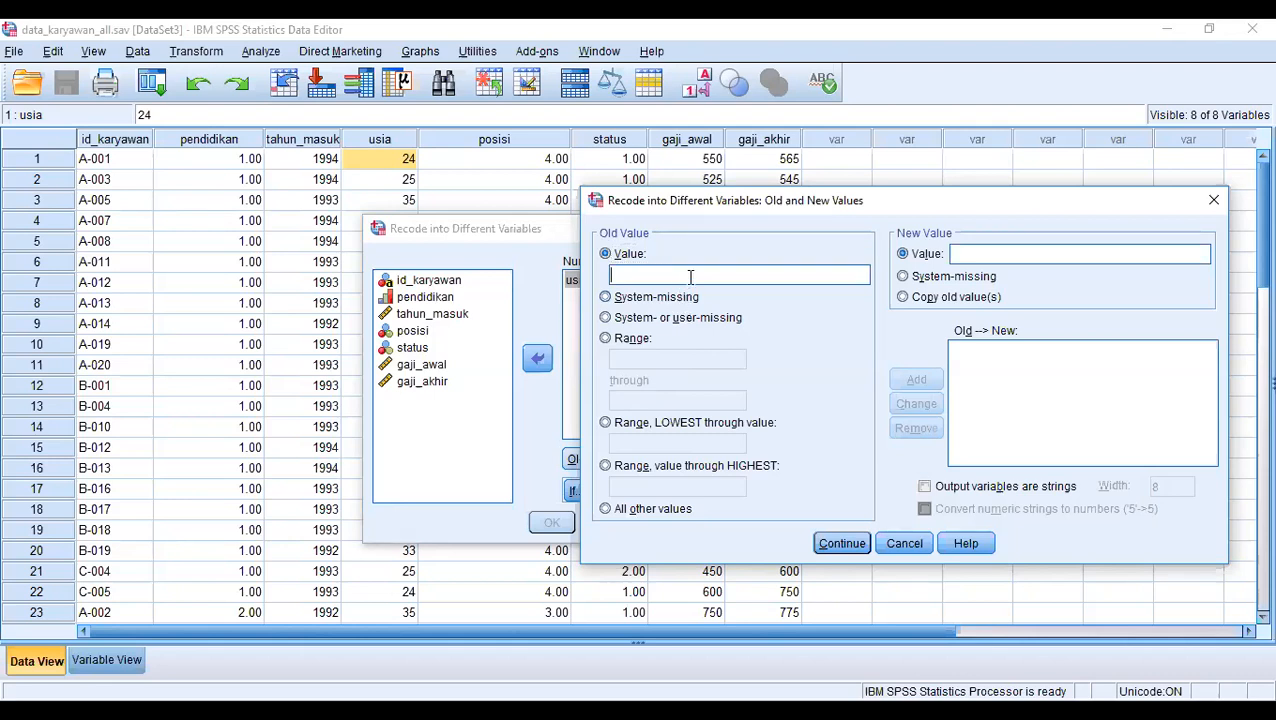
pyautogui.click(633, 342)
pyautogui.write('20')
pyautogui.press('Tab')
pyautogui.write('29')
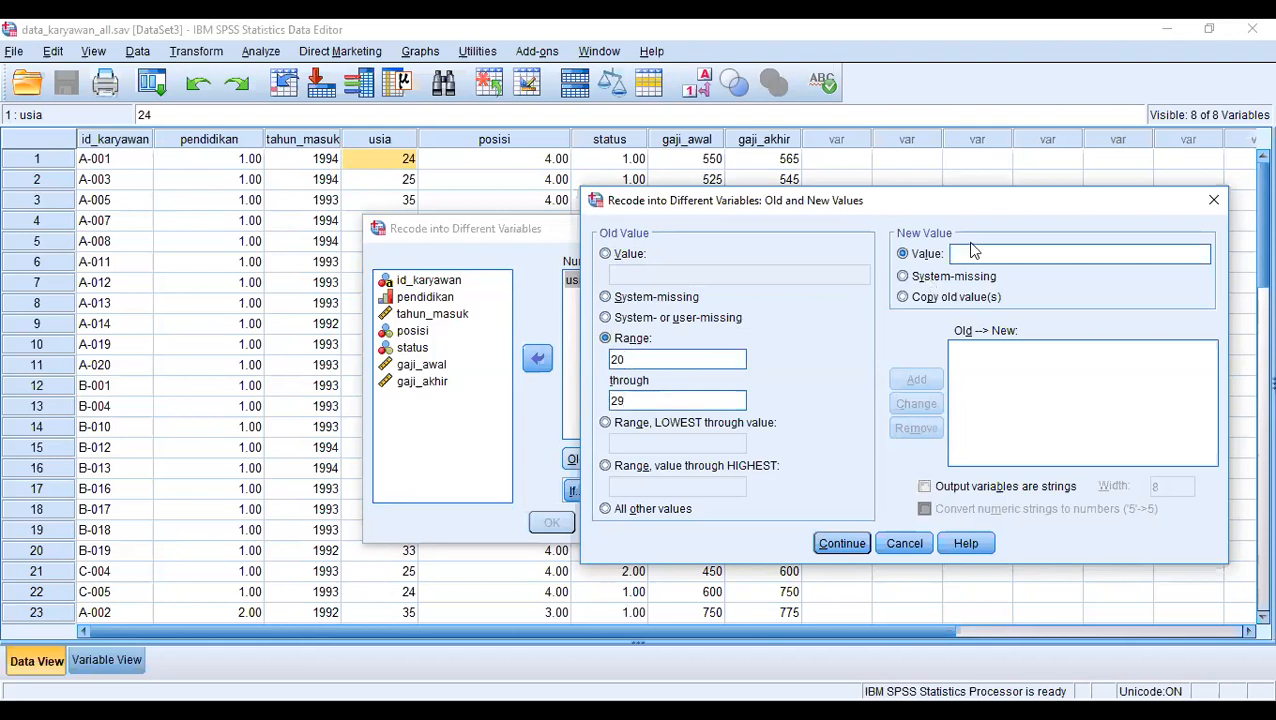
pyautogui.write('2')
pyautogui.click(916, 379)
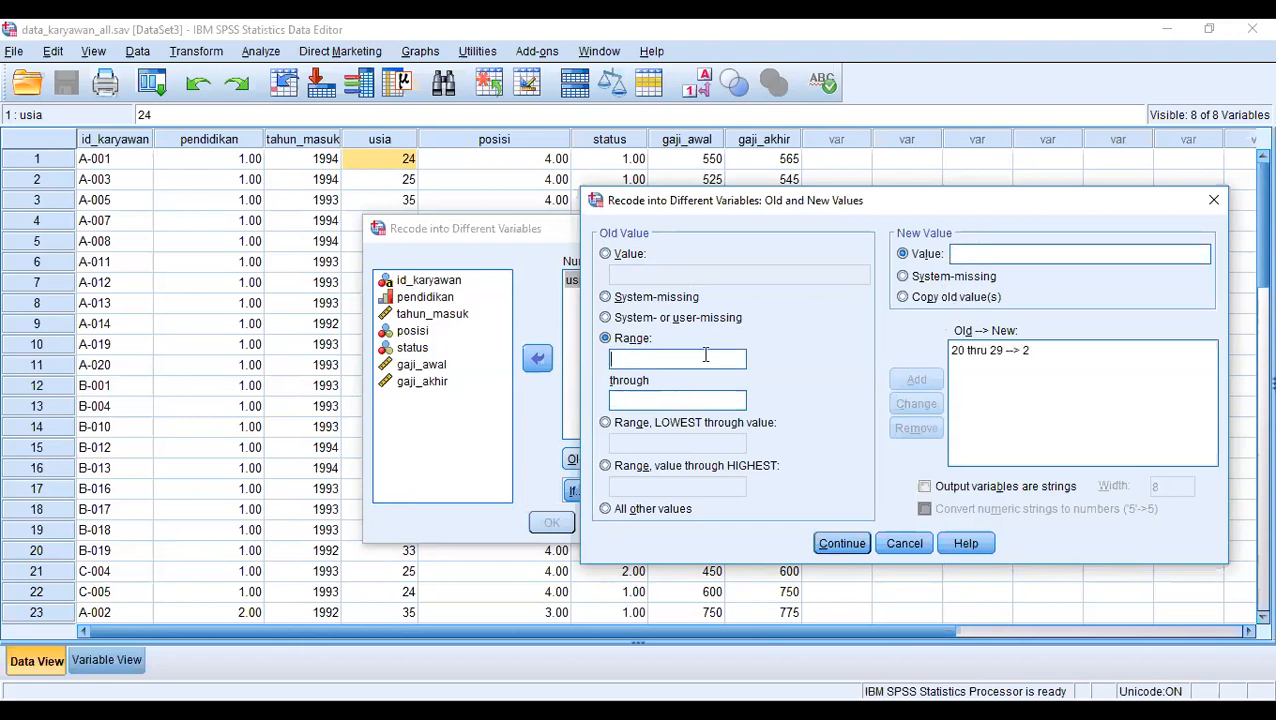
# - Add a recode rule mapping the range 30 through 39 to the new value 3
pyautogui.write('30')
pyautogui.press('Tab')
pyautogui.write('39')
pyautogui.click(975, 253)
pyautogui.write('3')
pyautogui.click(917, 379)
# - Add a recode rule mapping the range 40 through 49 to the new value 4
pyautogui.click(704, 360)
pyautogui.write('39')
pyautogui.click(621, 402)
pyautogui.doubleClick(617, 358)
pyautogui.press('BackSpace')
pyautogui.write('40')
pyautogui.click(619, 399)
pyautogui.write('49')
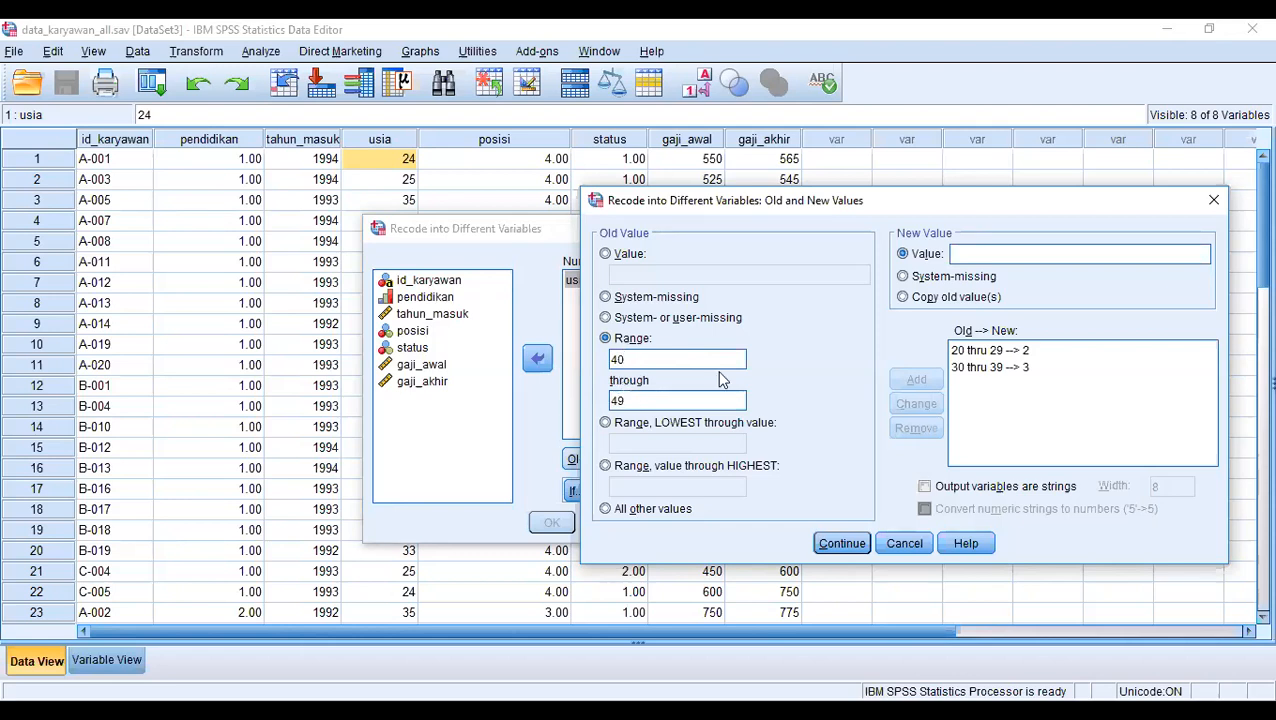
pyautogui.click(955, 253)
pyautogui.write('4')
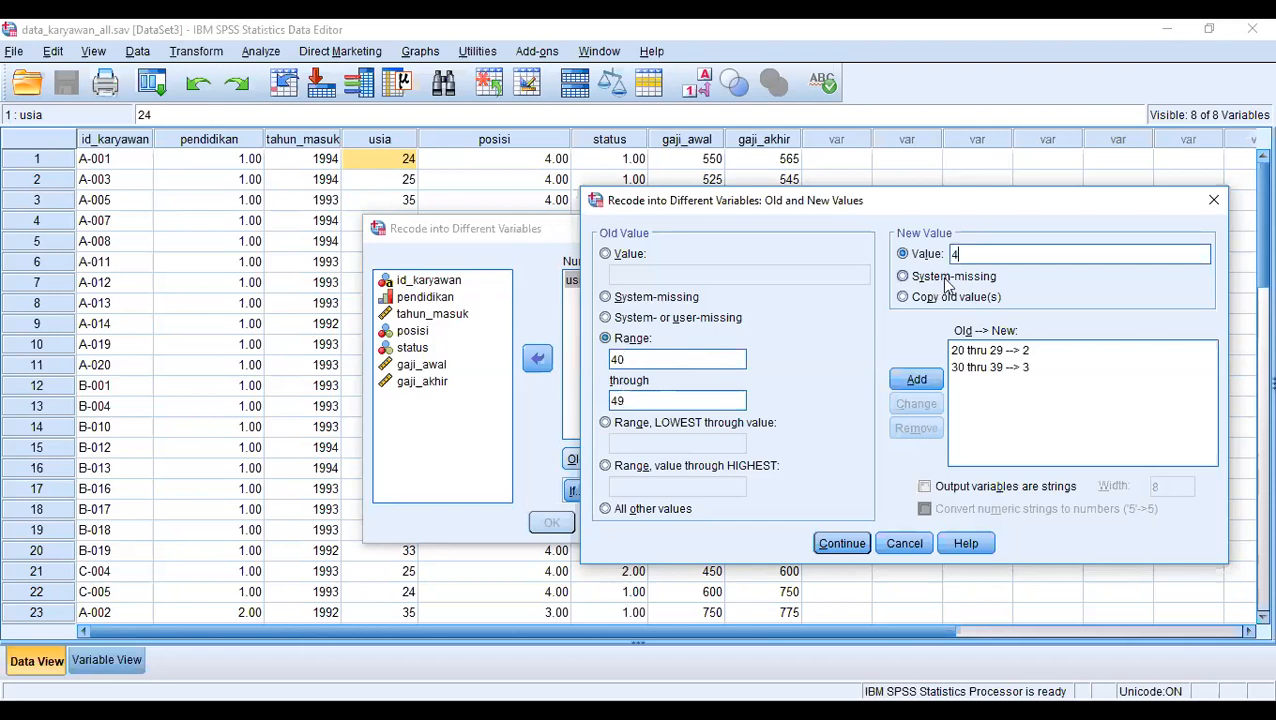
pyautogui.click(915, 378)
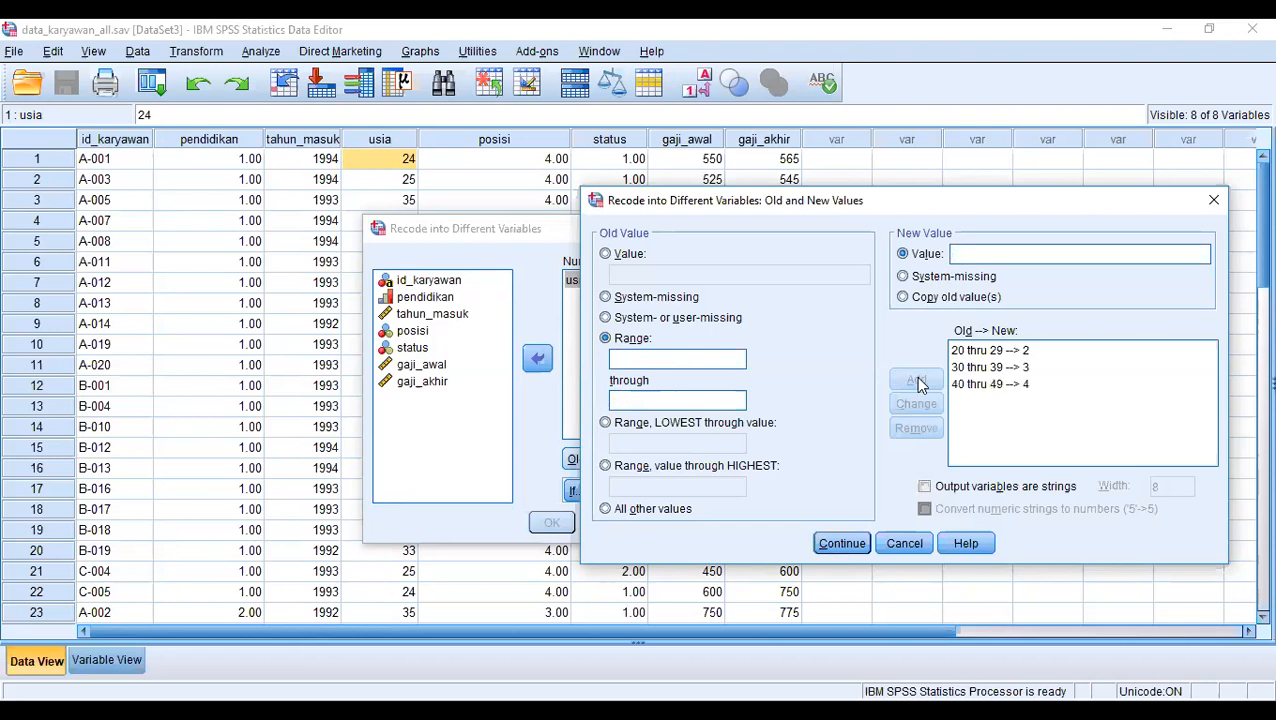
# - Add a recode rule mapping the range 50 through 59 to the new value 5 and accept the rules
pyautogui.click(707, 358)
pyautogui.write('50')
pyautogui.click(622, 407)
pyautogui.write('59')
pyautogui.click(1082, 248)
pyautogui.write('5')
pyautogui.click(910, 379)
pyautogui.click(840, 549)
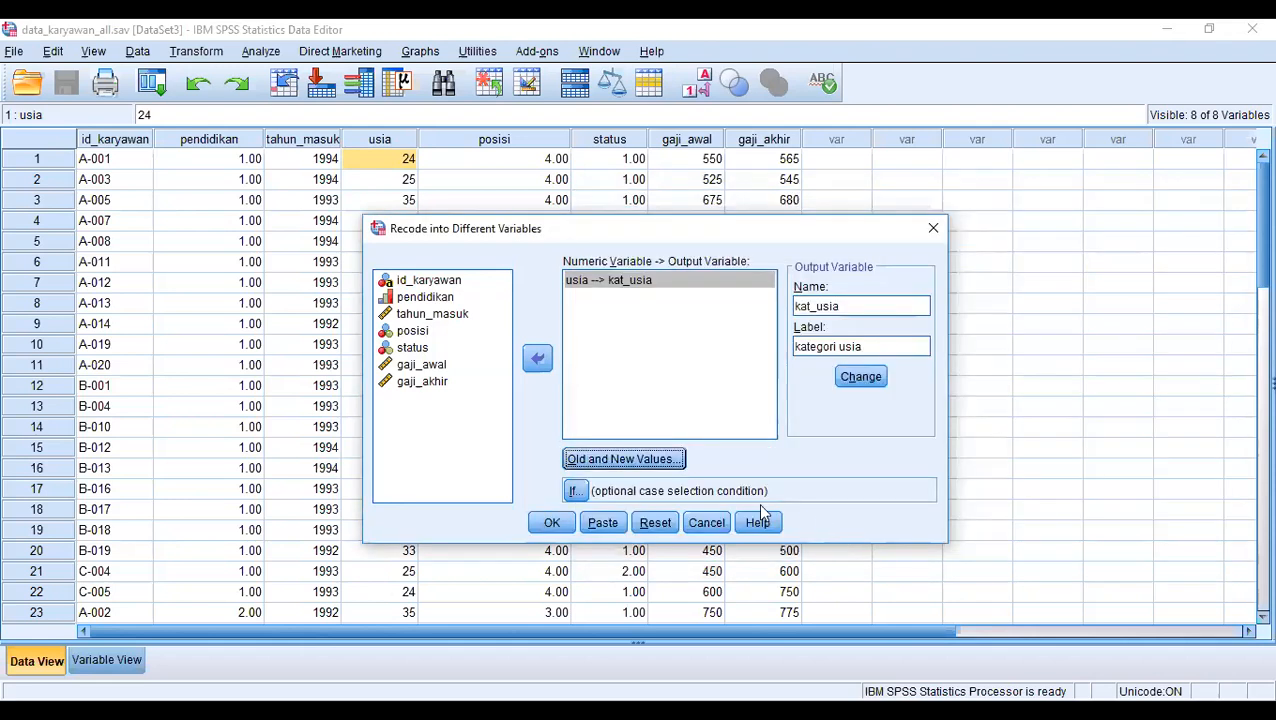
# - Check the optional case condition without changing it, and run the recode of usia into kat_usia
pyautogui.click(575, 491)
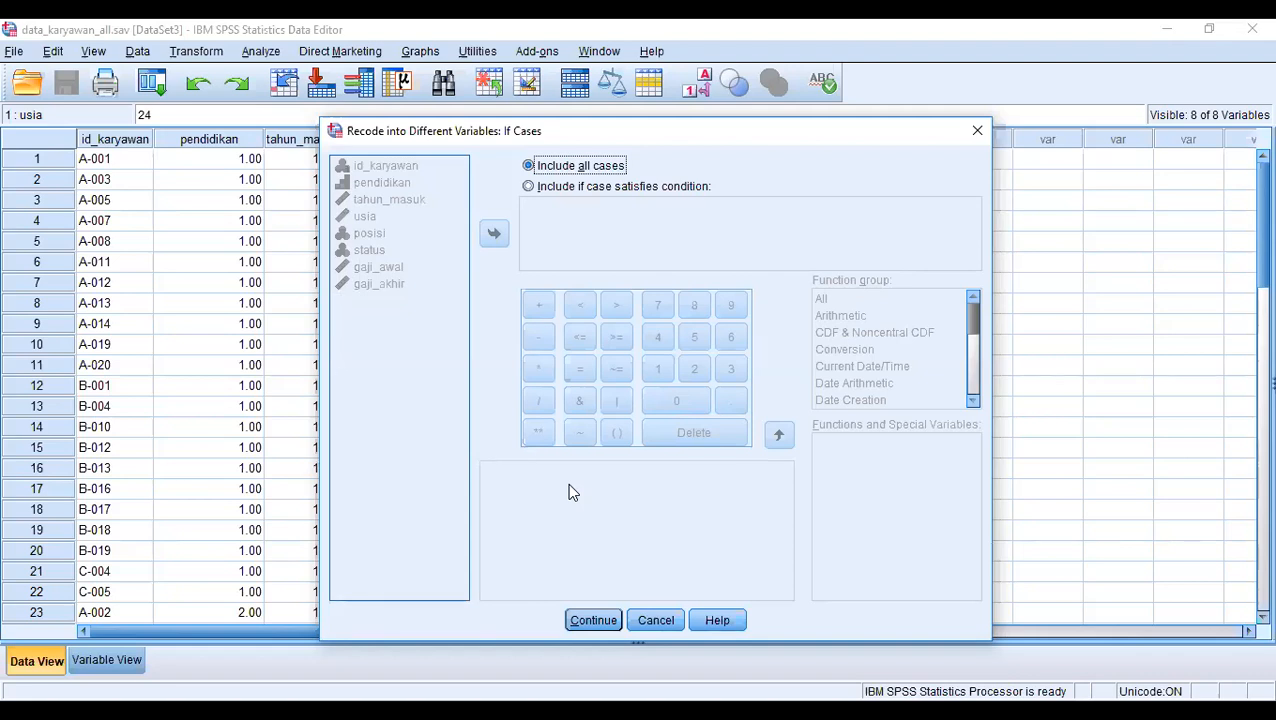
pyautogui.click(642, 624)
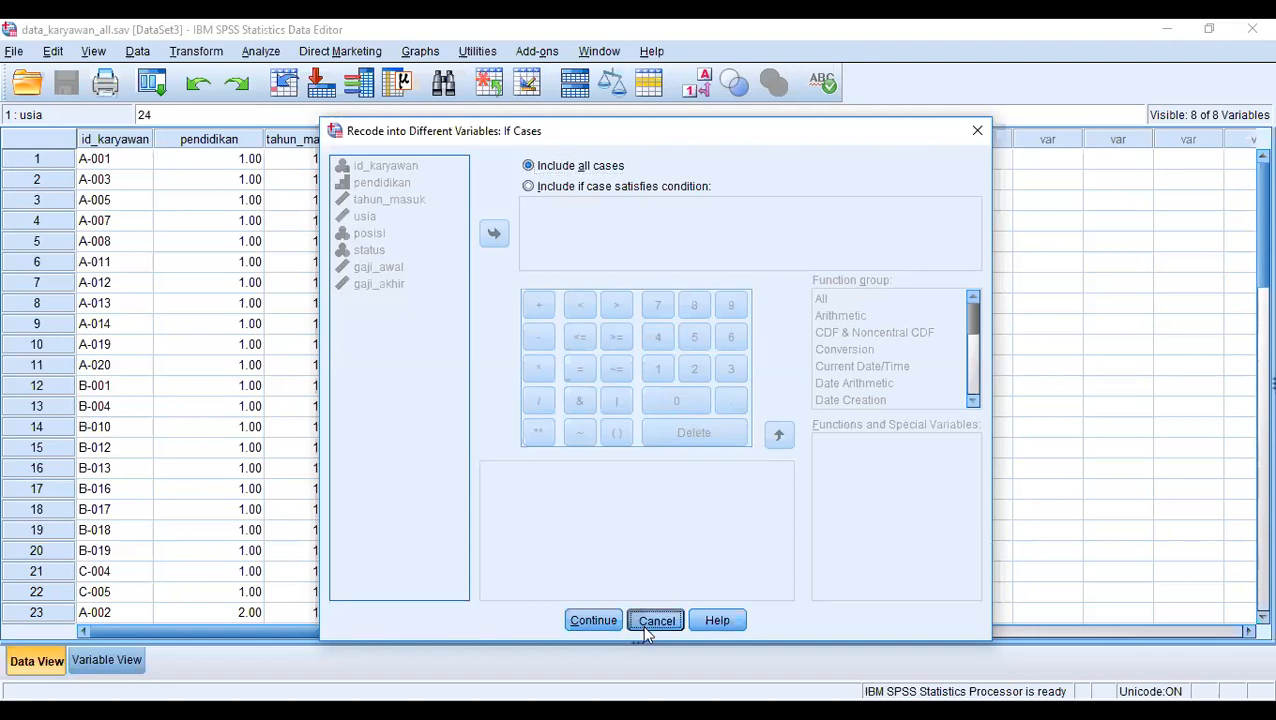
pyautogui.click(555, 528)
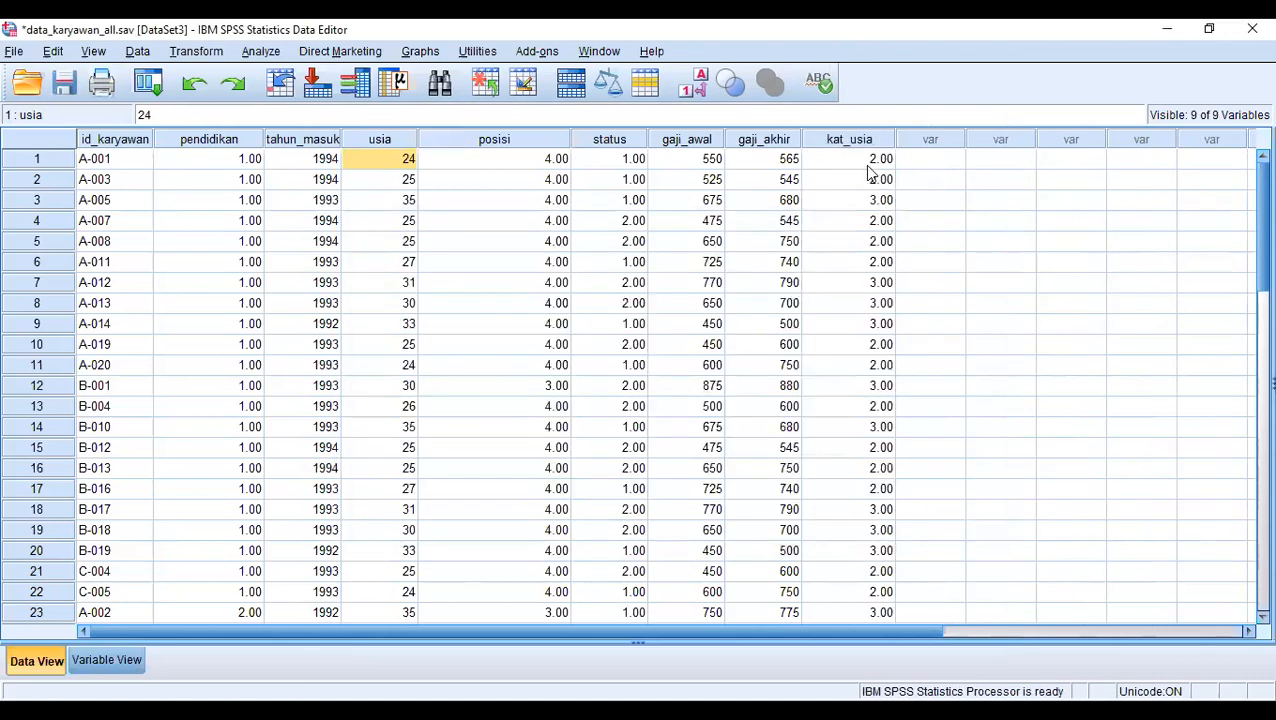
# - Compare the usia values with their kat_usia categories for several employees
pyautogui.click(404, 165)
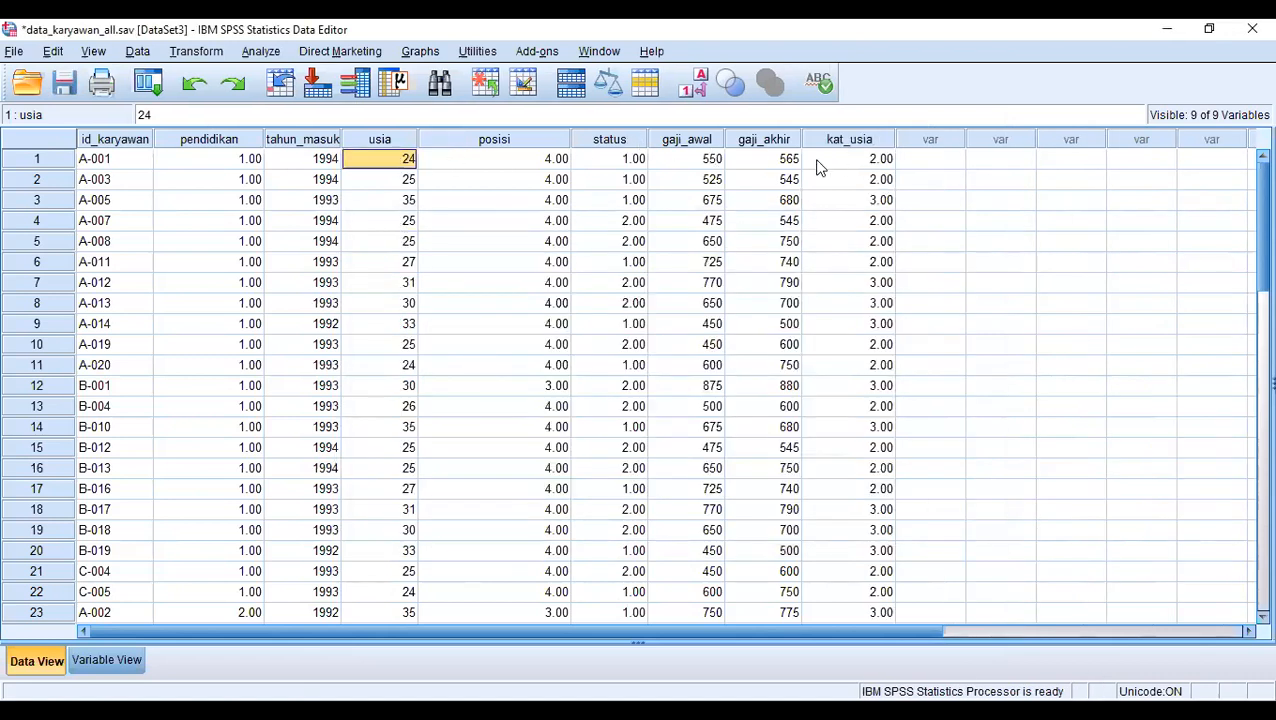
pyautogui.click(880, 163)
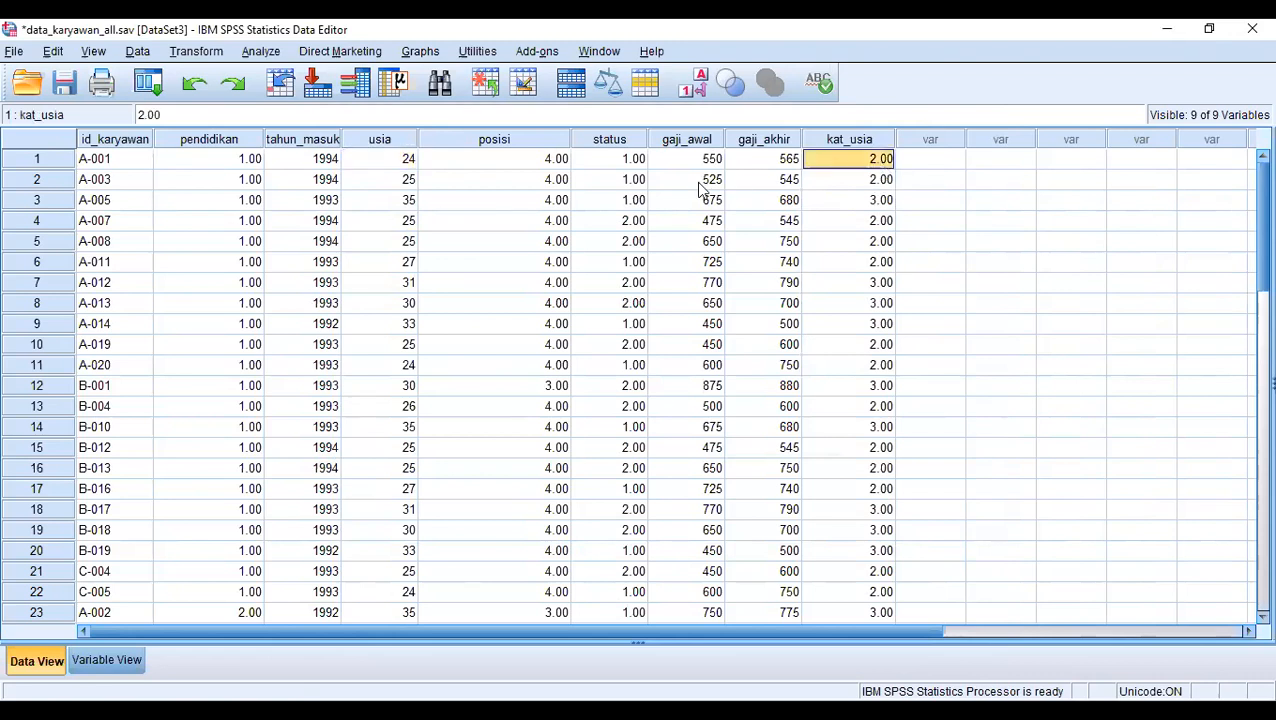
pyautogui.click(398, 183)
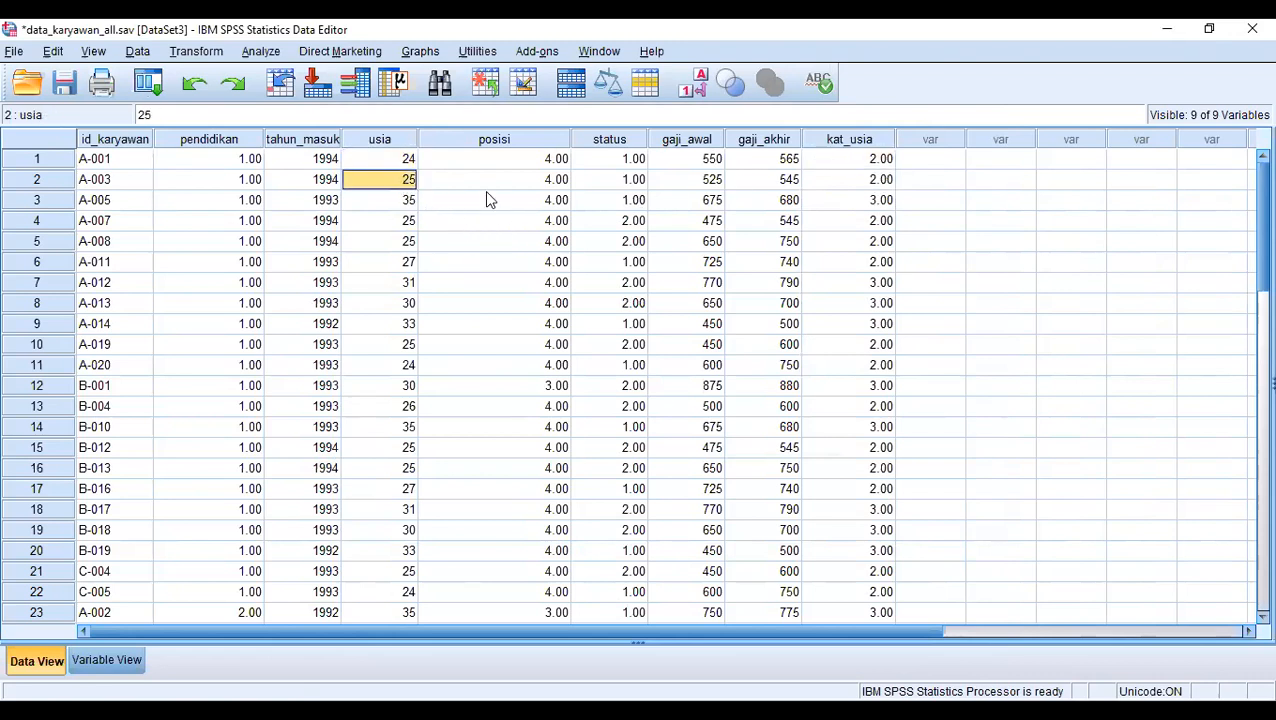
pyautogui.click(860, 180)
pyautogui.click(399, 390)
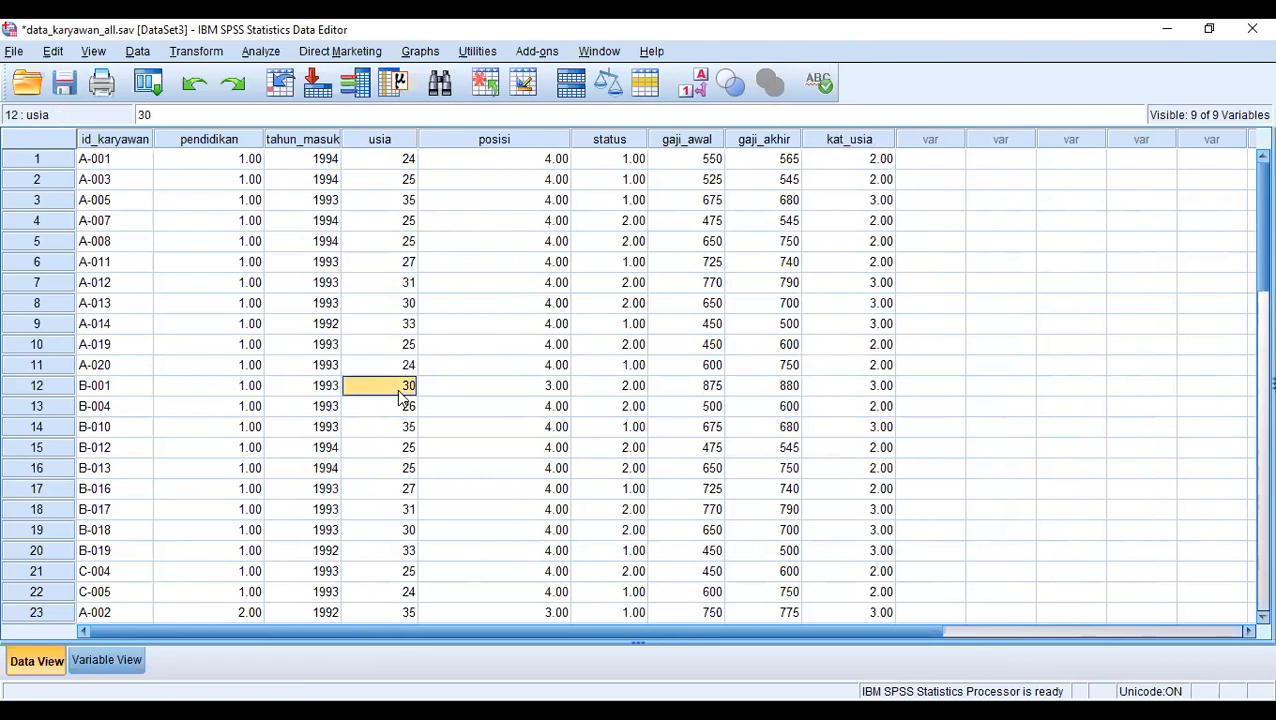
# - Set the number of decimals of kat_usia to 0, return to the data, and switch to the Lecture 2 slides in PowerPoint
pyautogui.click(110, 660)
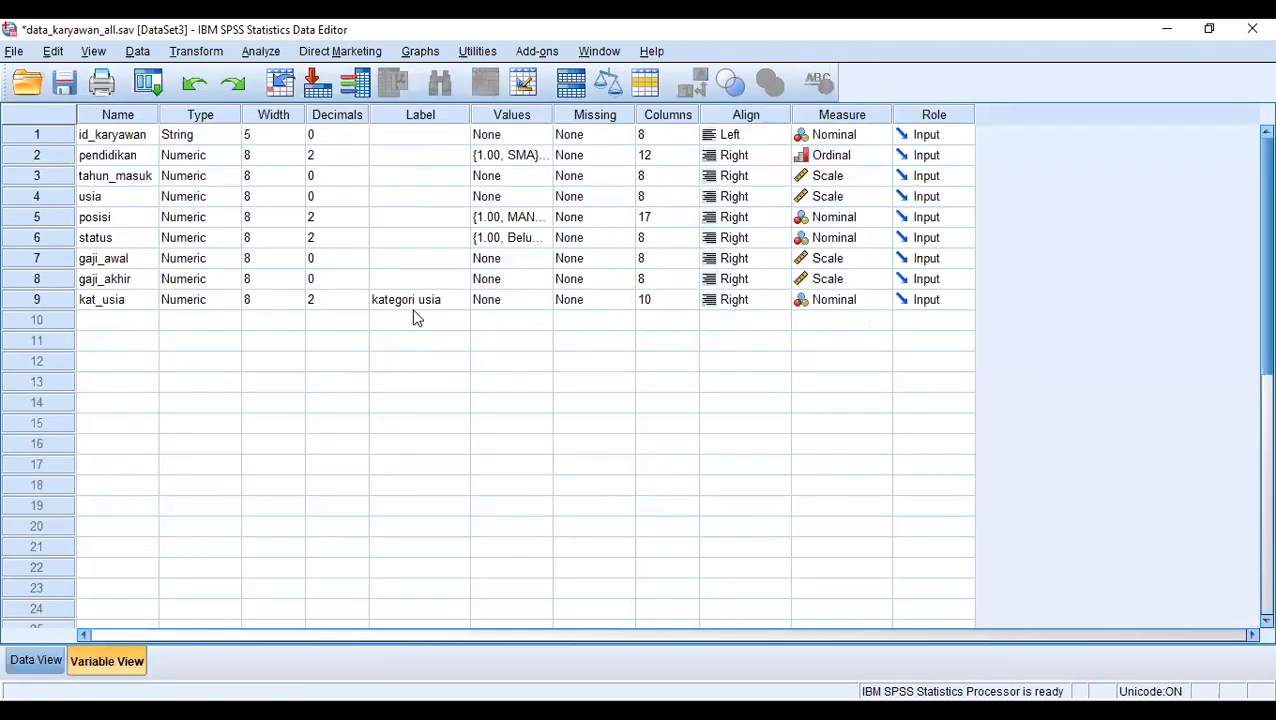
pyautogui.click(372, 303)
pyautogui.click(365, 305)
pyautogui.click(365, 305)
pyautogui.click(365, 305)
pyautogui.click(240, 298)
pyautogui.click(295, 297)
pyautogui.click(295, 296)
pyautogui.click(295, 296)
pyautogui.click(296, 303)
pyautogui.click(296, 303)
pyautogui.click(296, 303)
pyautogui.click(296, 303)
pyautogui.click(296, 303)
pyautogui.click(296, 304)
pyautogui.click(296, 304)
pyautogui.click(296, 304)
pyautogui.click(296, 304)
pyautogui.click(38, 660)
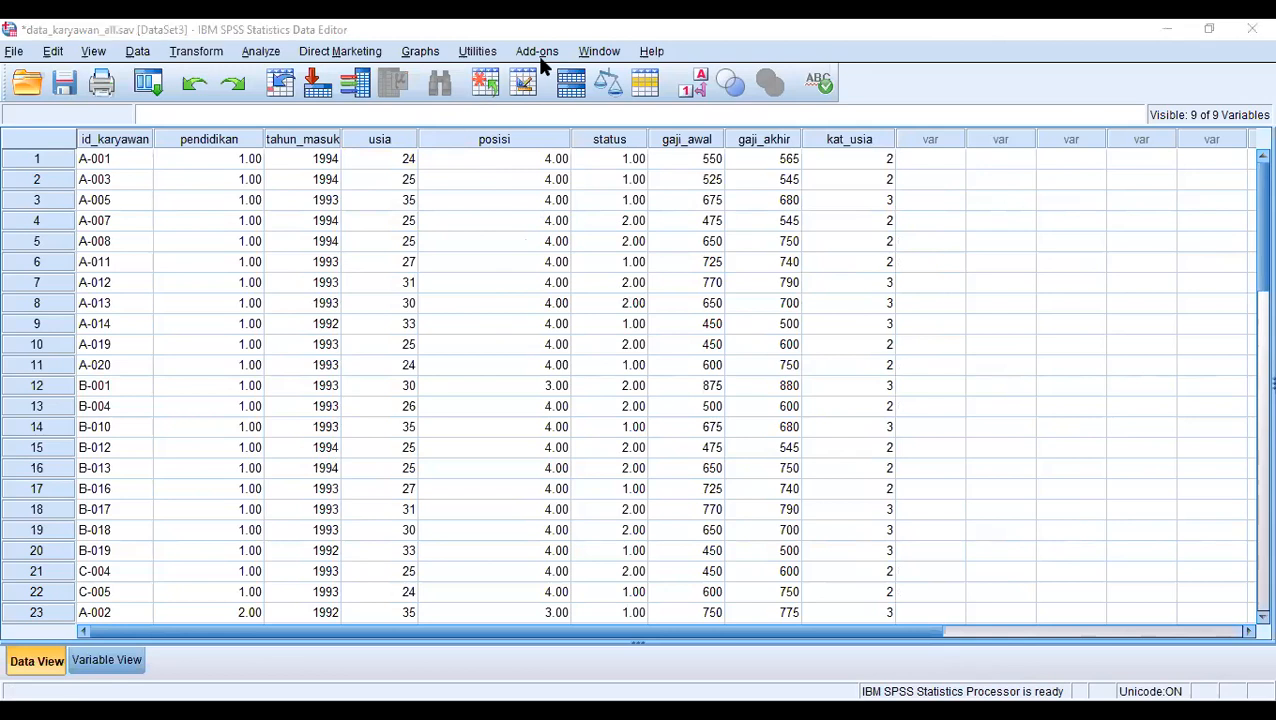
pyautogui.hotkey('alt', 'Tab')
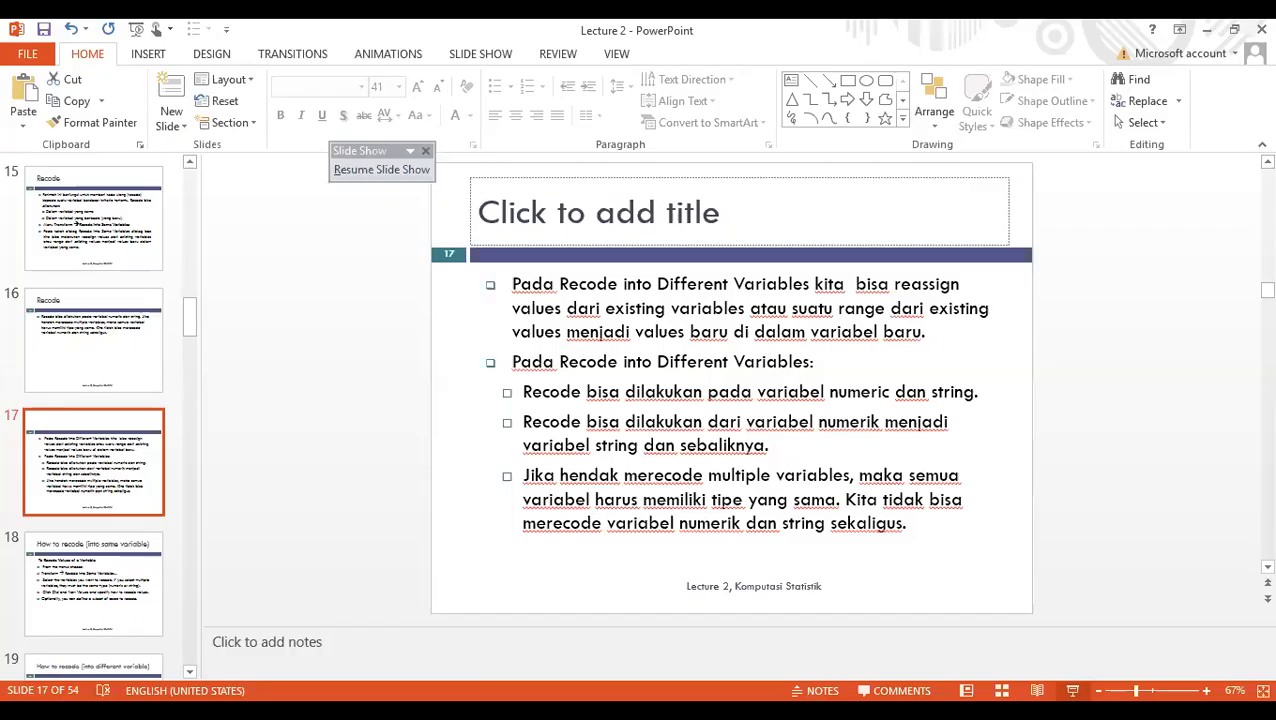
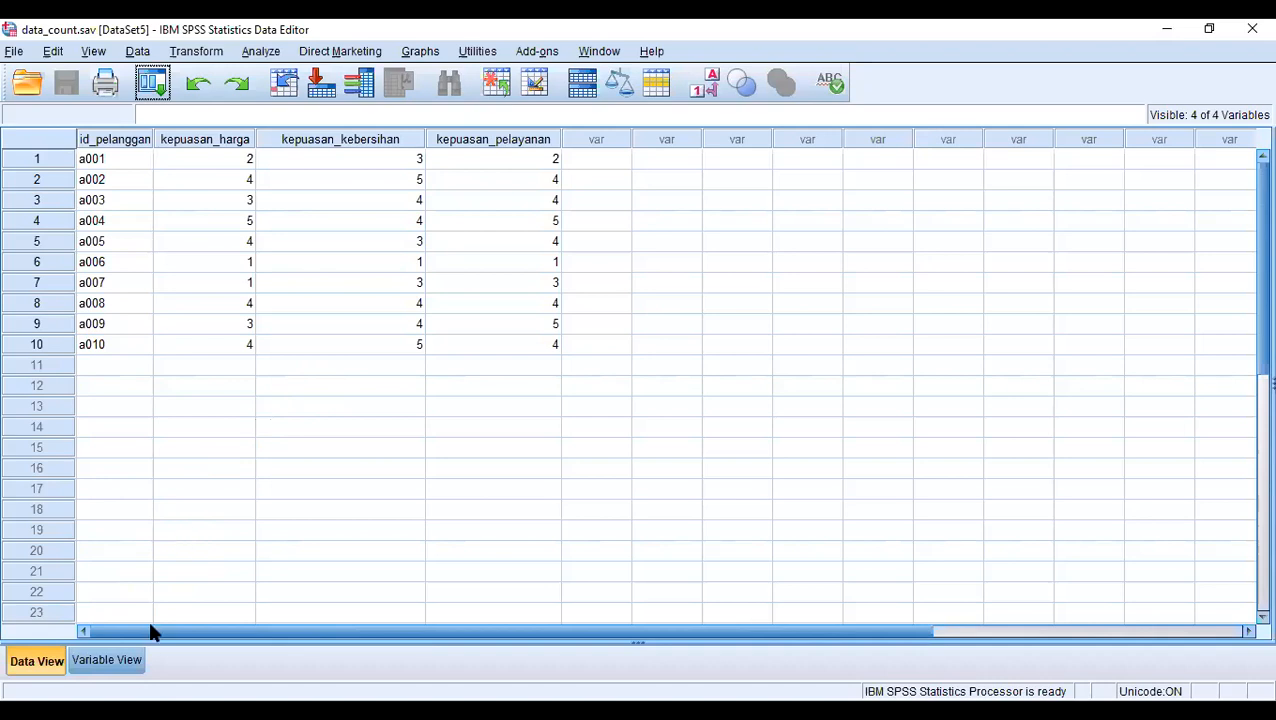
# - Show the variable definitions of data_count.sav and widen the Name column so the full variable names fit
pyautogui.click(133, 667)
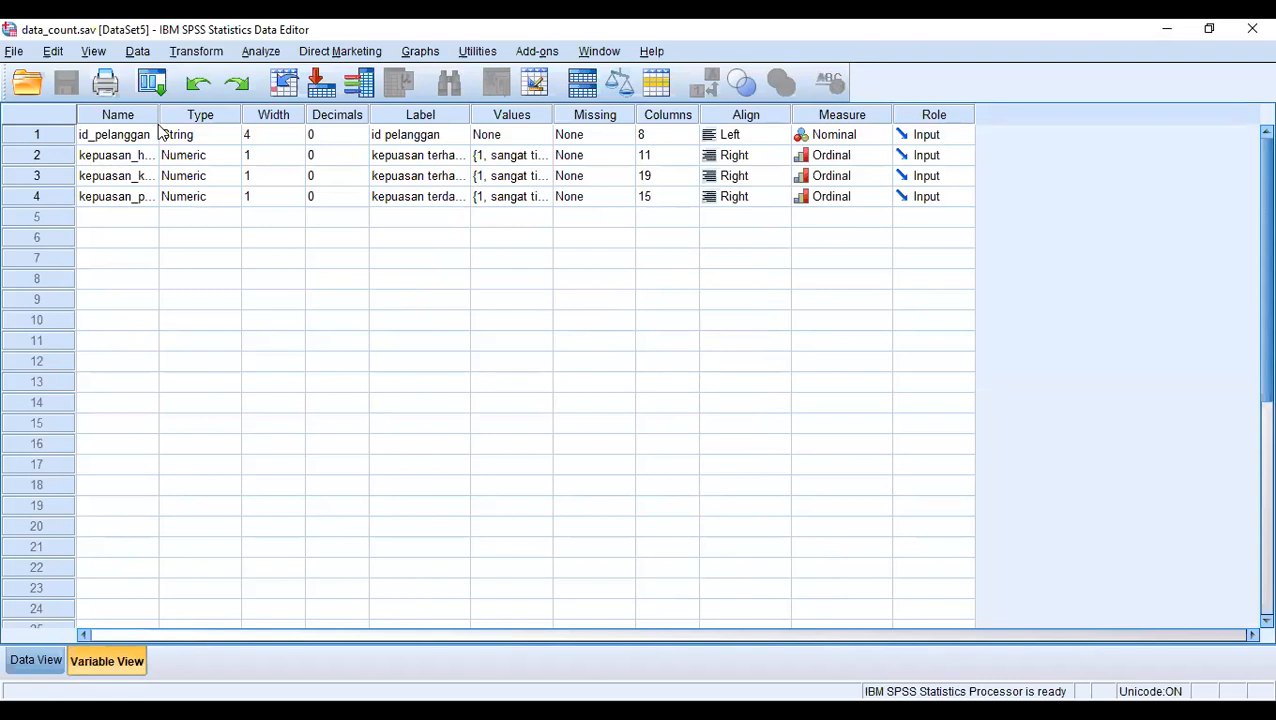
pyautogui.moveTo(158, 115); pyautogui.dragTo(219, 145)
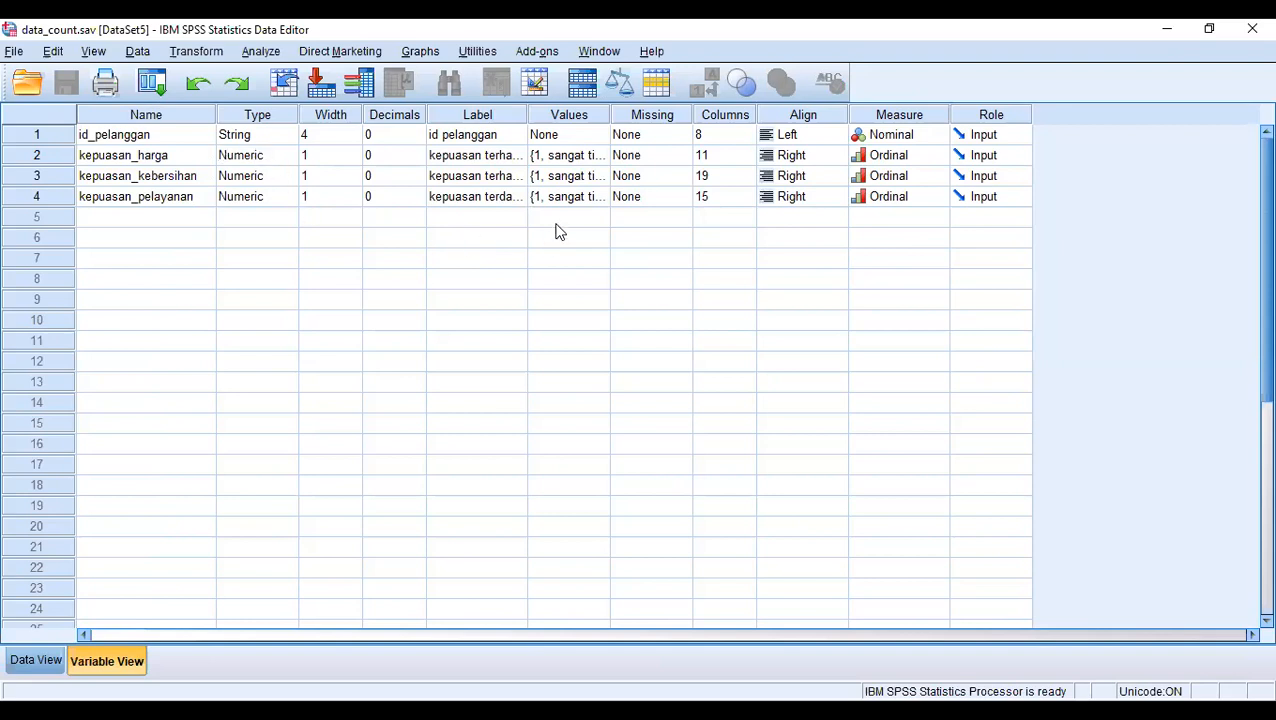
# - Change the value label of 2 for kepuasan_harga to "tidak puas" and accept the value labels
pyautogui.click(600, 156)
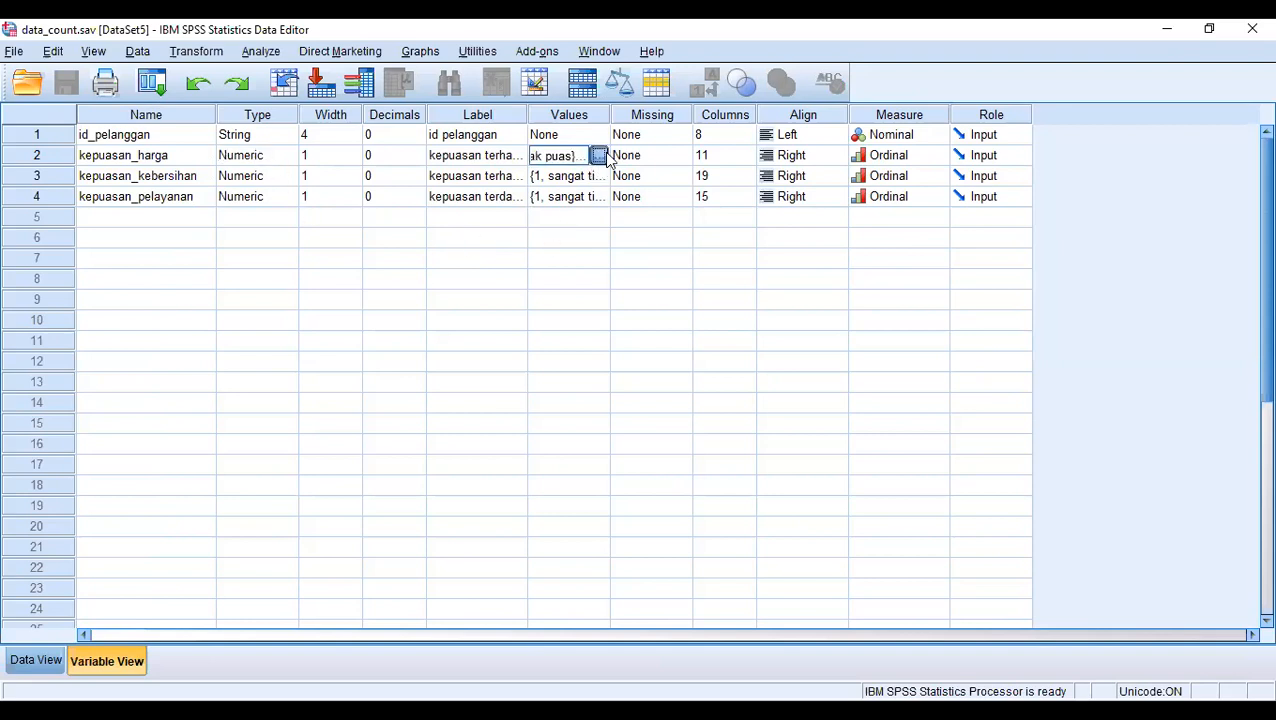
pyautogui.click(599, 156)
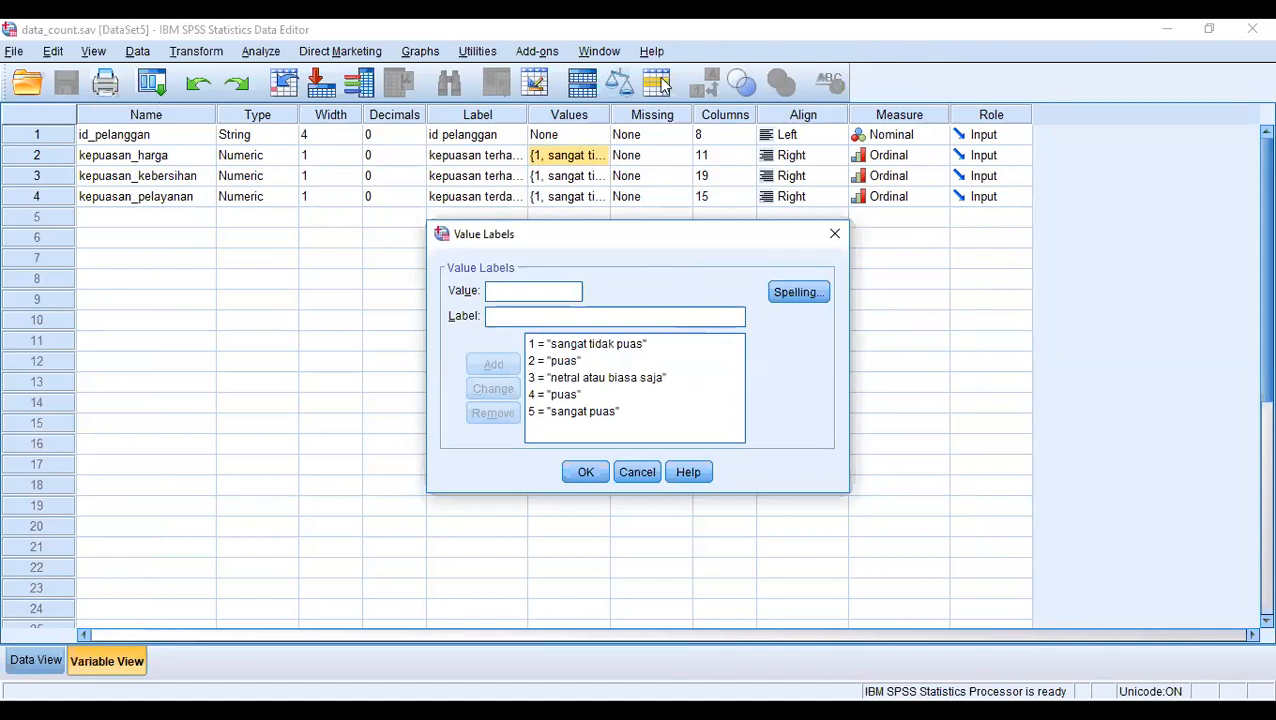
pyautogui.click(555, 360)
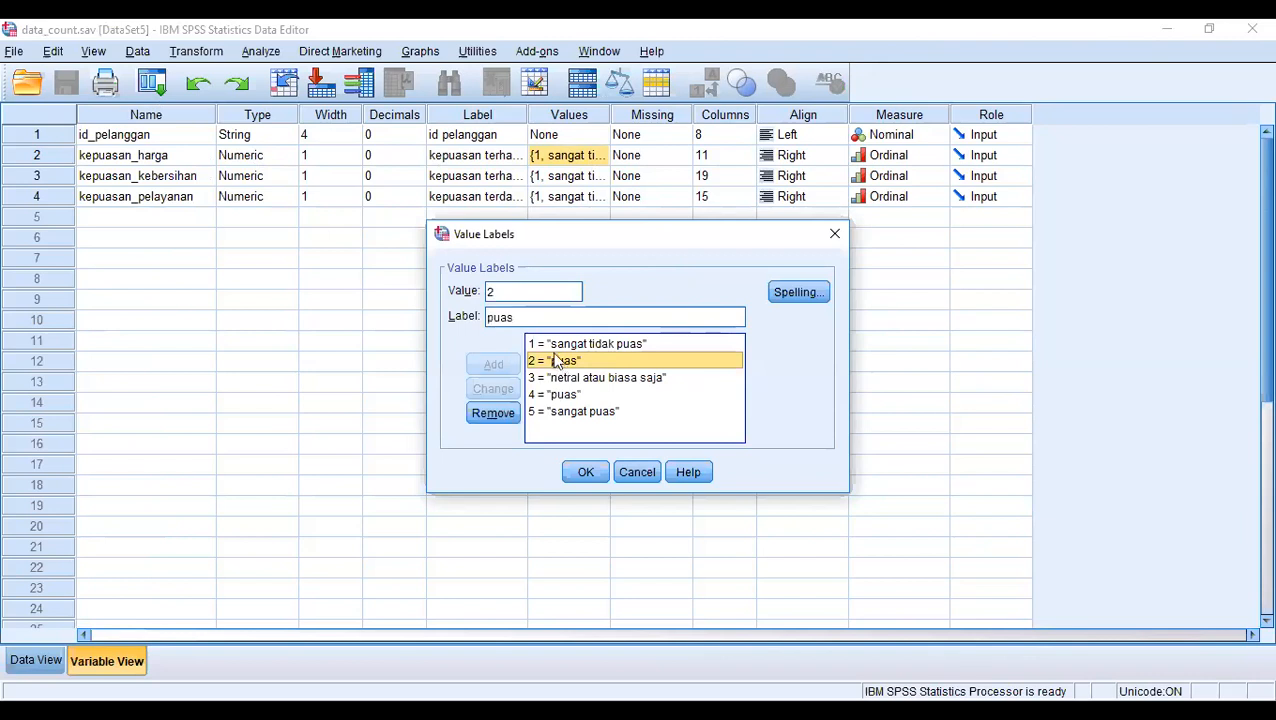
pyautogui.click(490, 317)
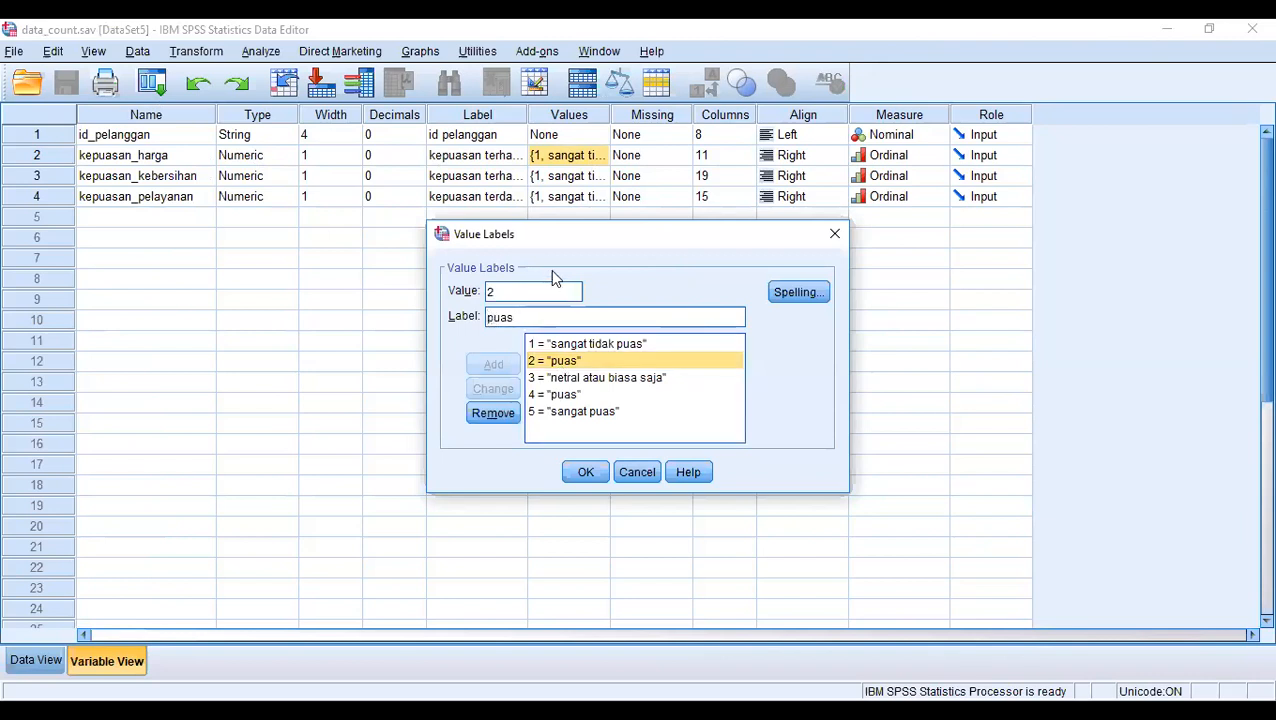
pyautogui.write('tidak')
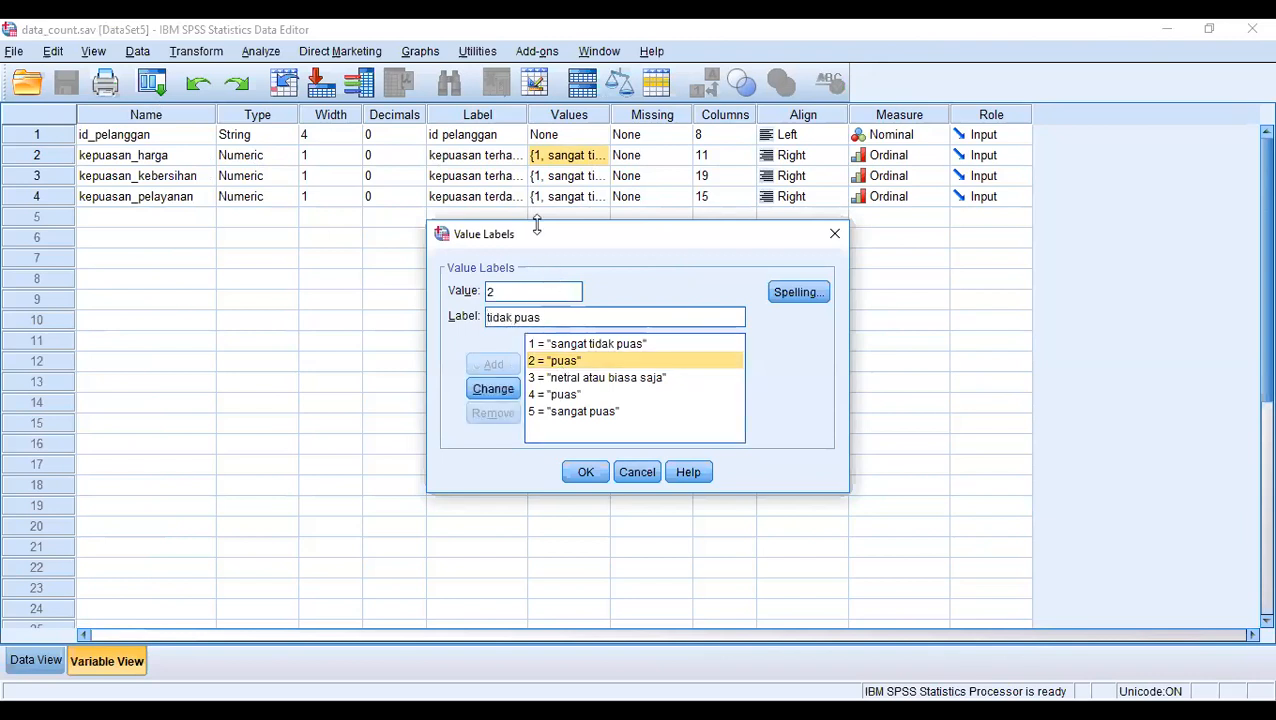
pyautogui.click(480, 392)
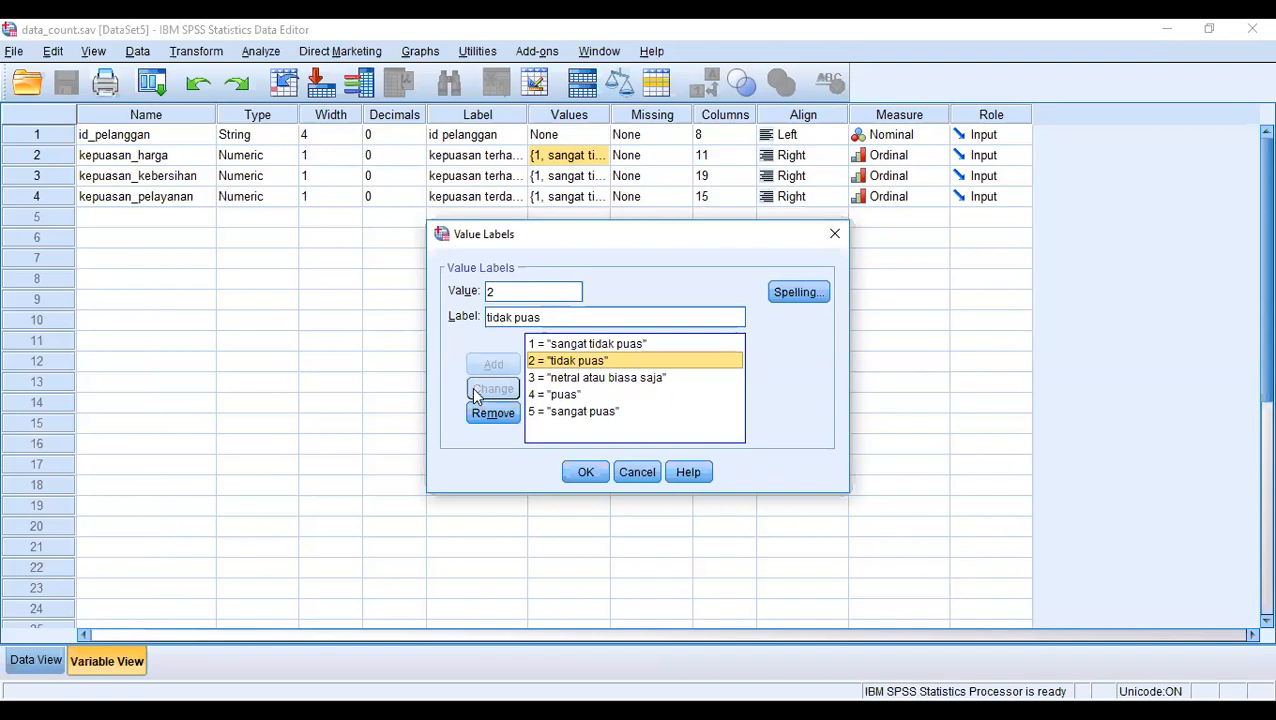
pyautogui.click(591, 472)
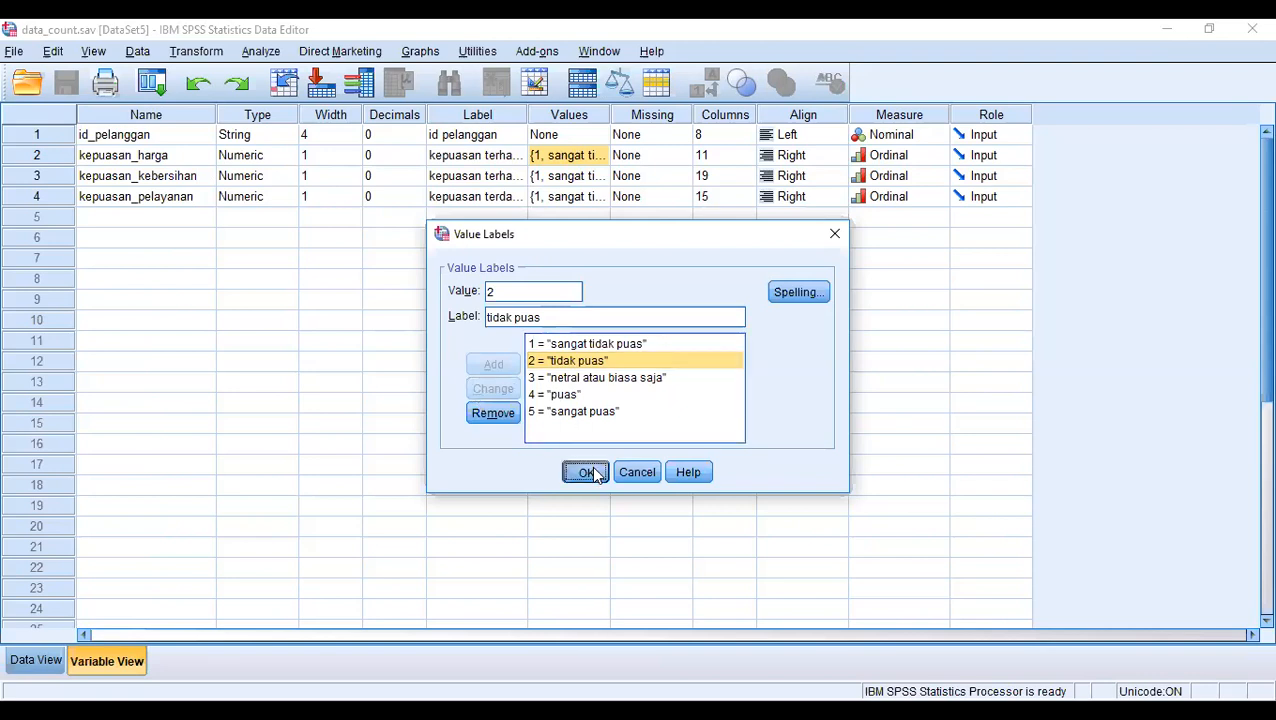
# - Return to the data and examine the price, cleanliness and service satisfaction ratings of customers a001 and a002
pyautogui.click(58, 668)
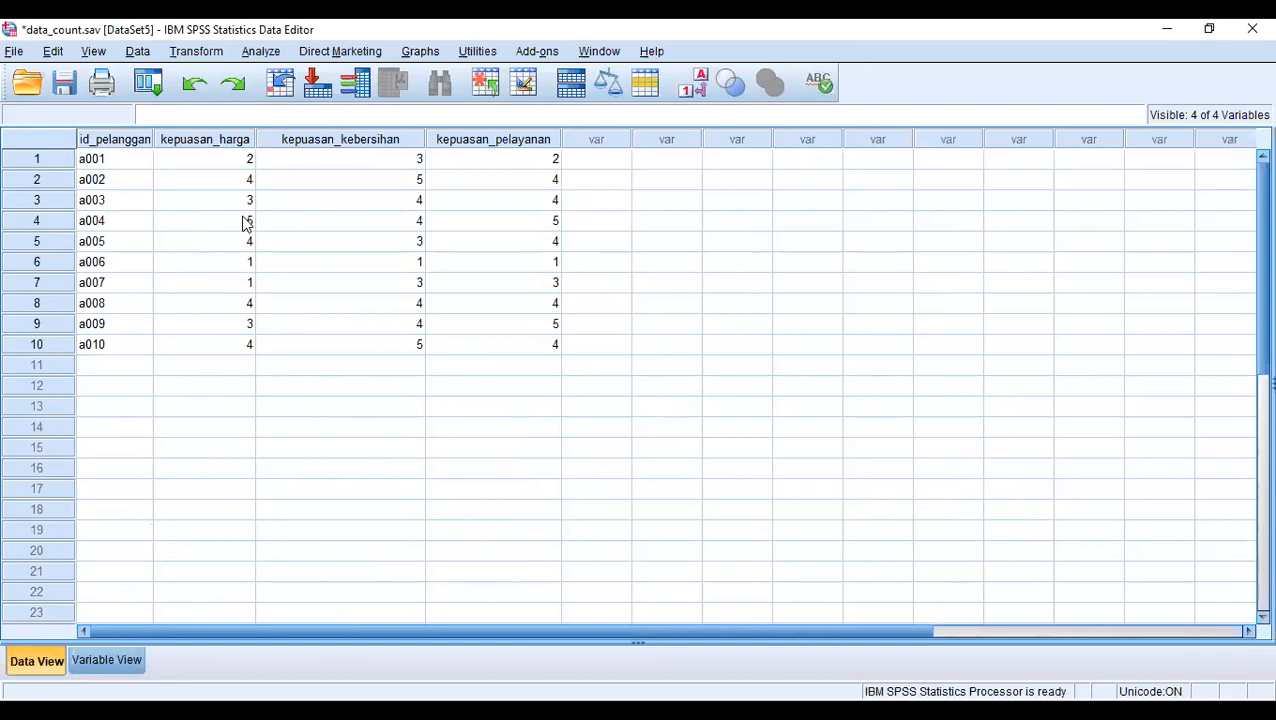
pyautogui.click(535, 160)
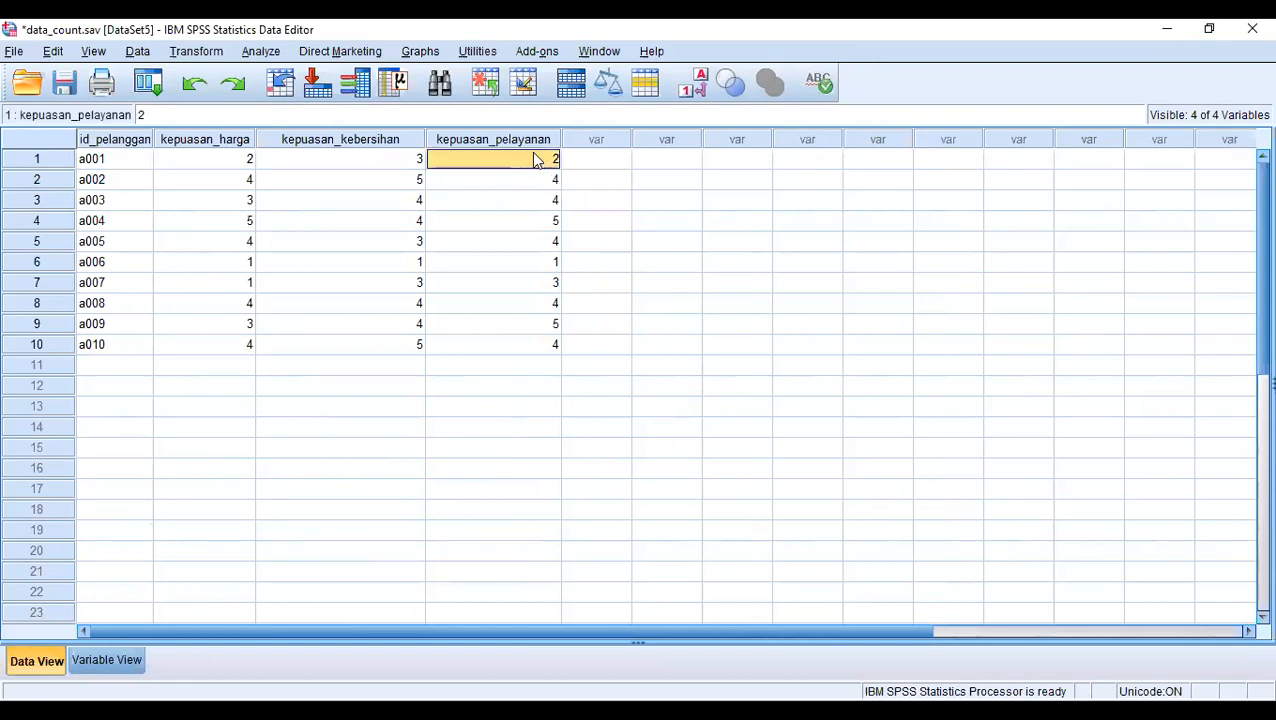
pyautogui.click(235, 189)
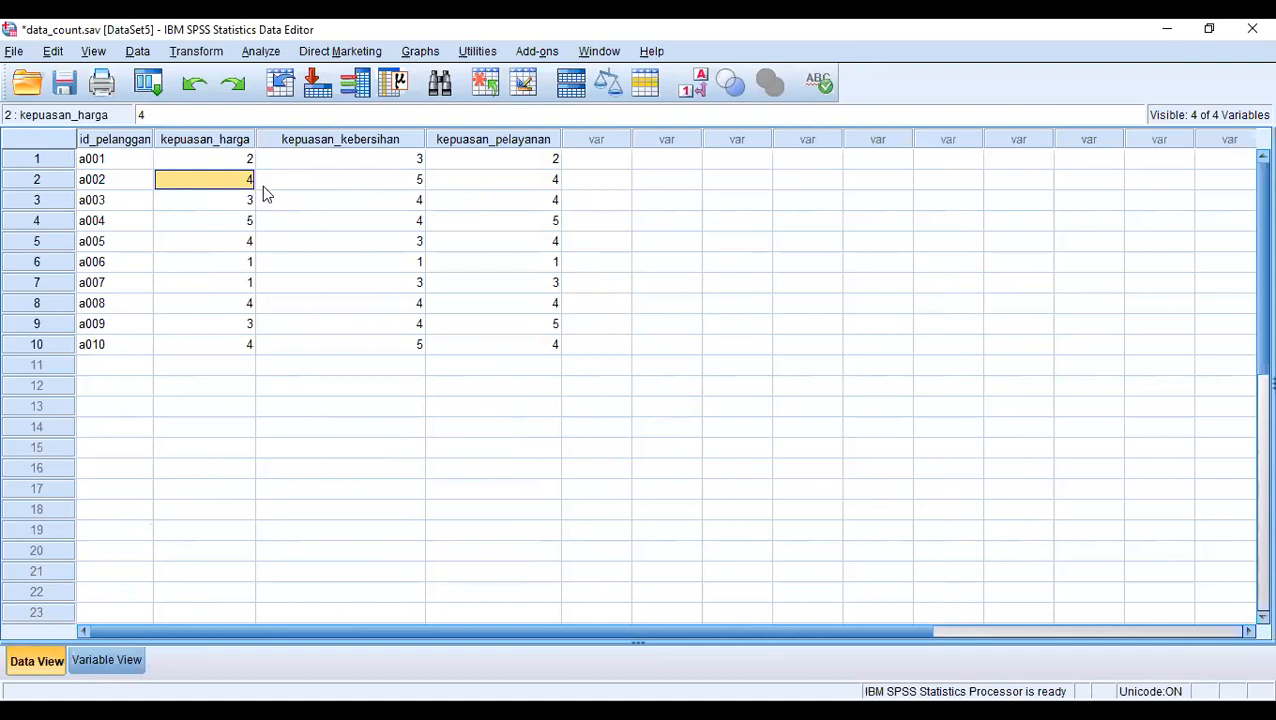
pyautogui.click(266, 188)
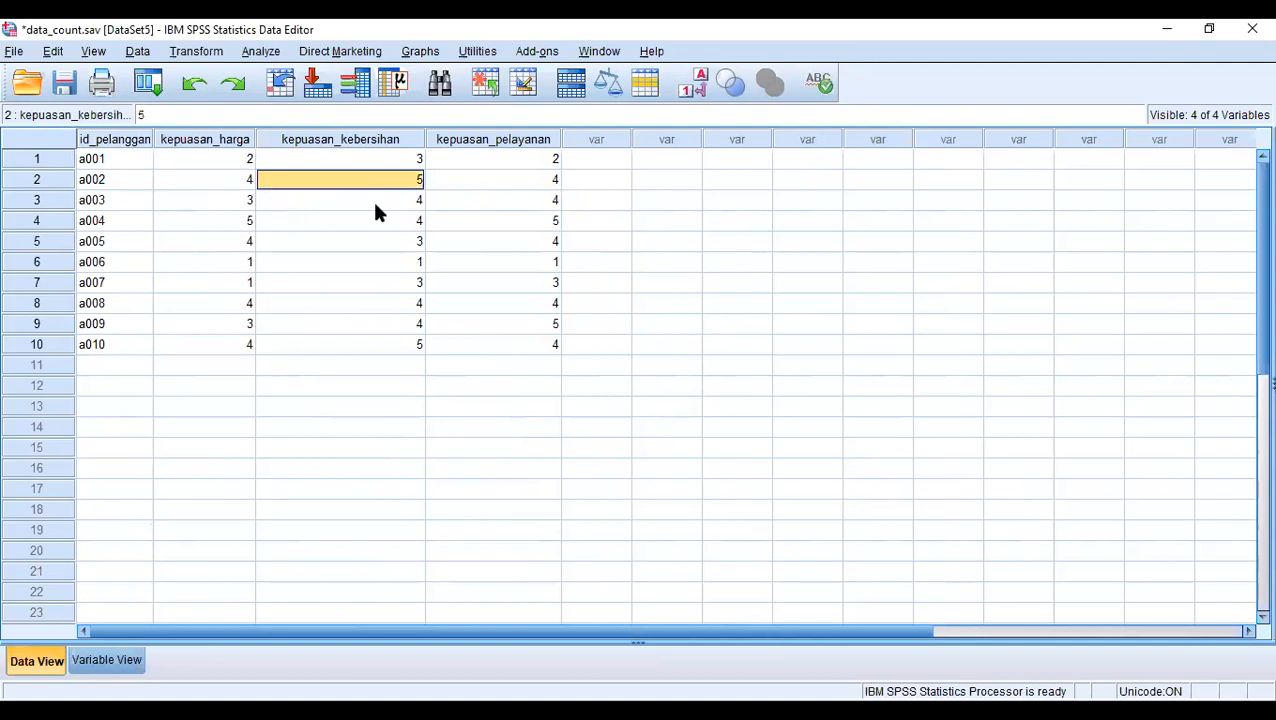
pyautogui.click(493, 186)
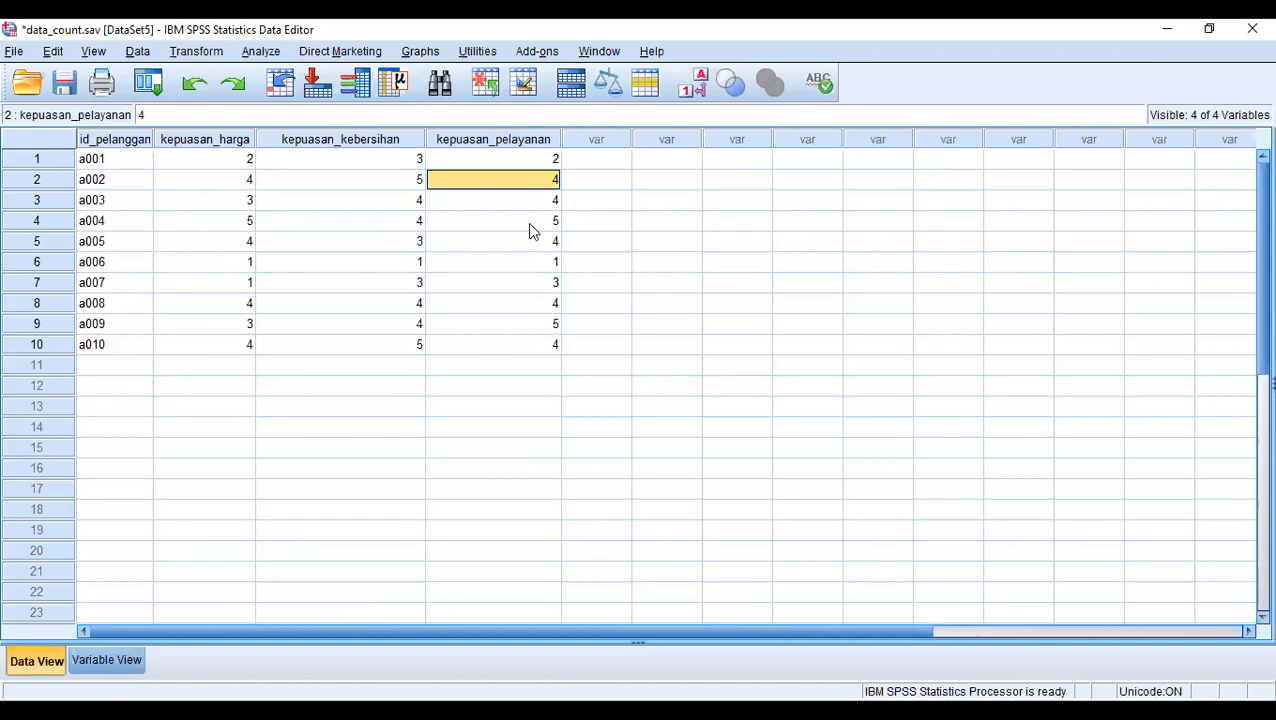
pyautogui.click(148, 53)
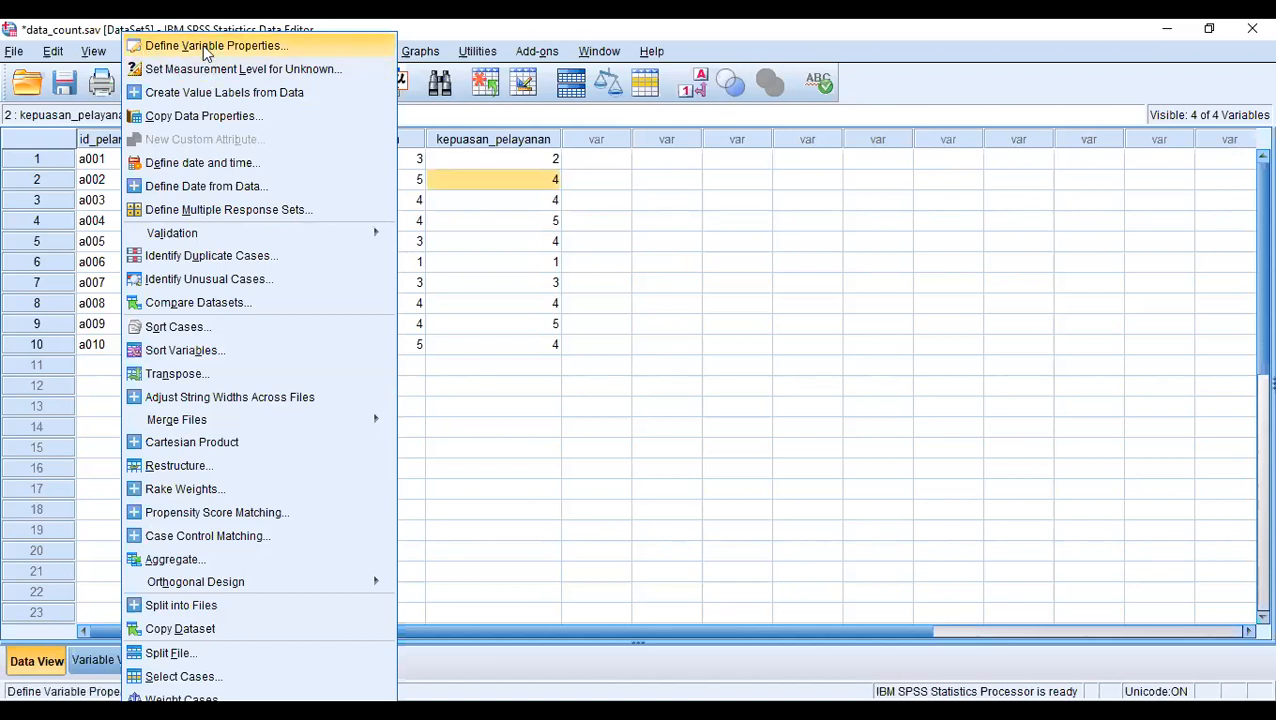
pyautogui.click(325, 34)
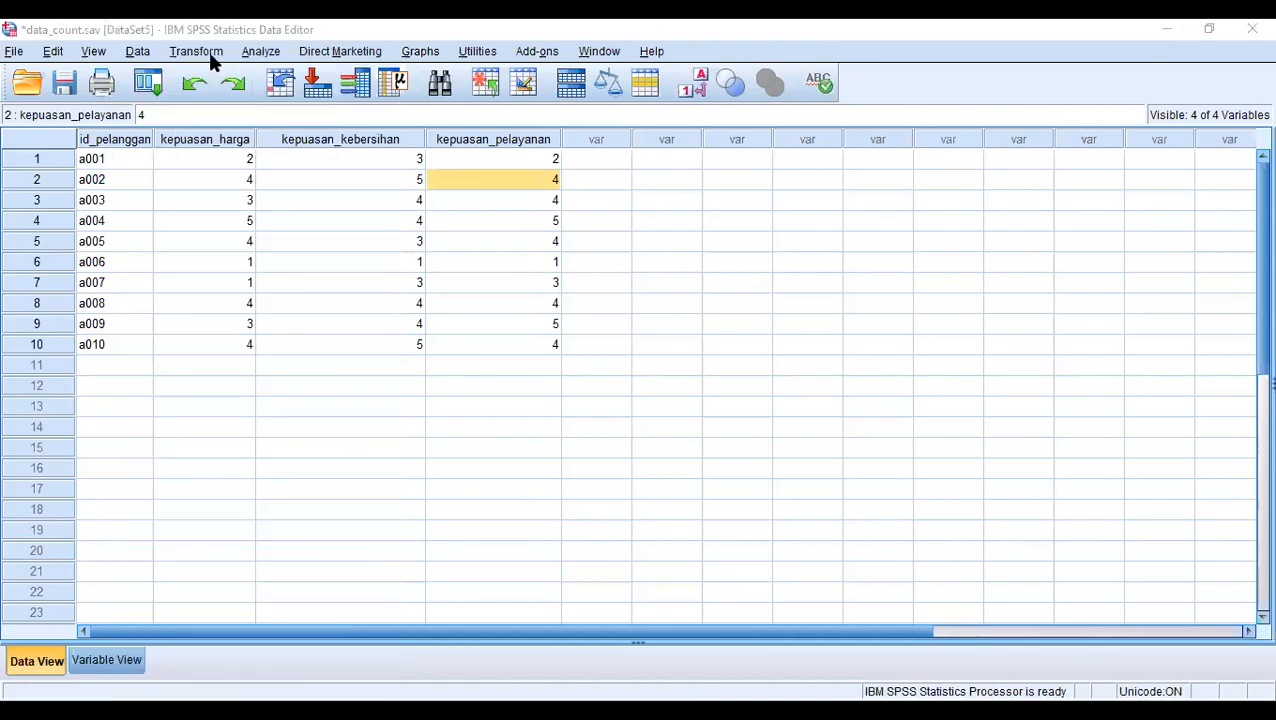
pyautogui.click(207, 50)
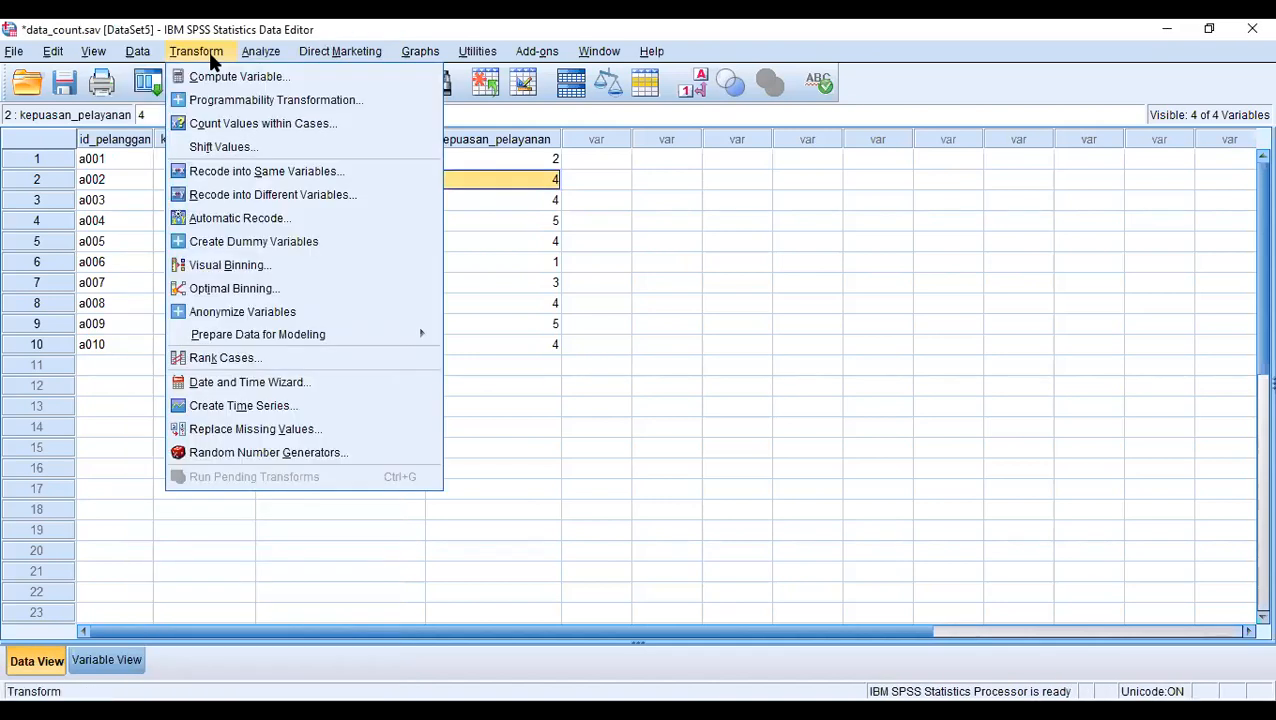
pyautogui.moveTo(150, 60)
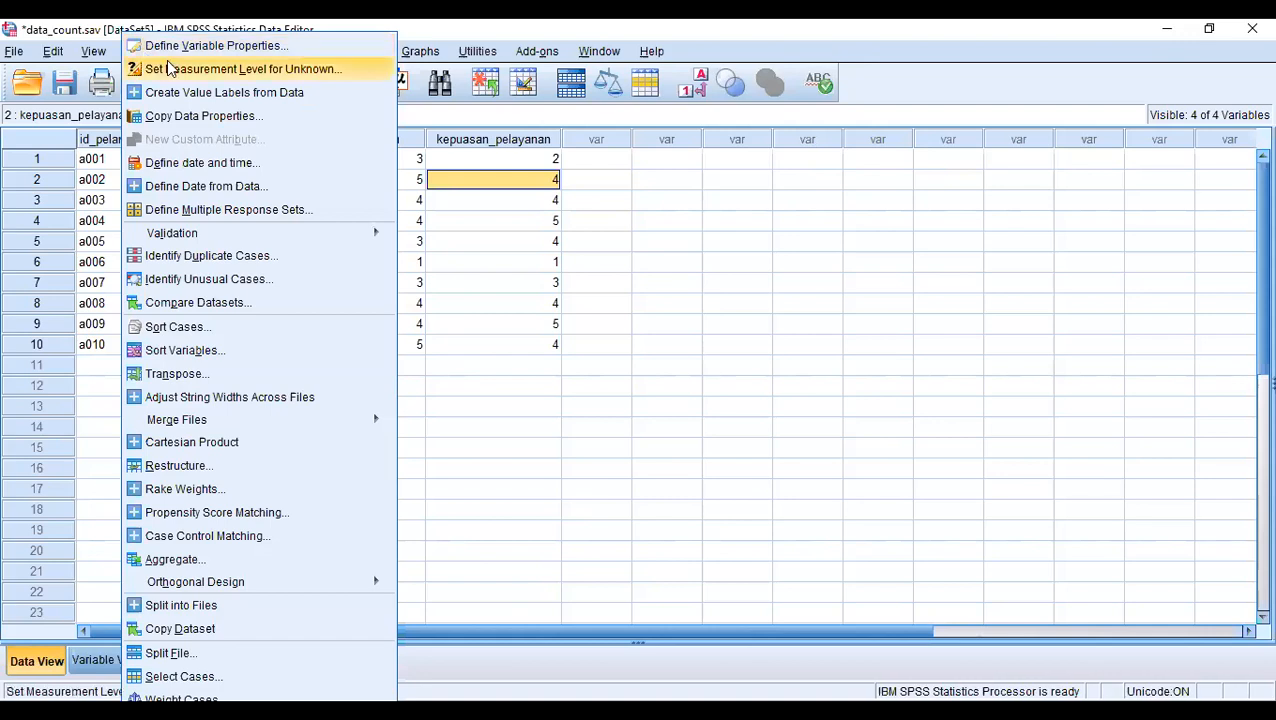
pyautogui.moveTo(110, 58)
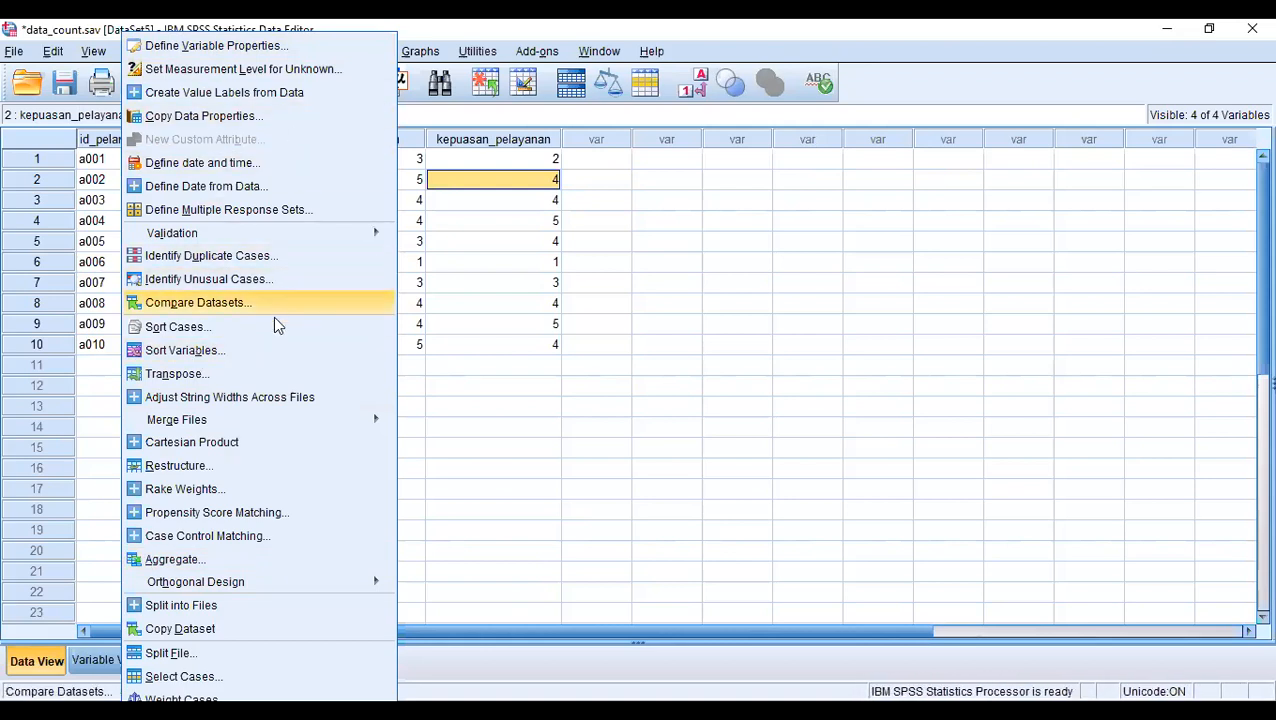
pyautogui.moveTo(200, 419)
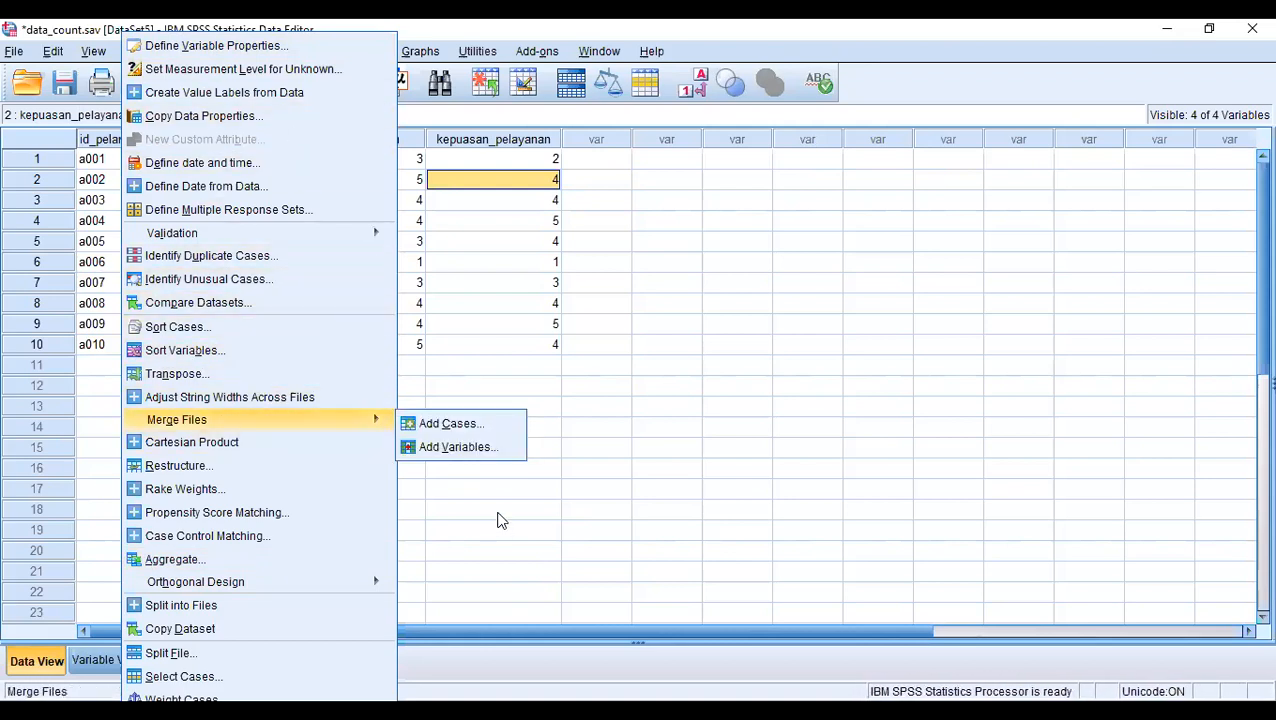
pyautogui.click(522, 575)
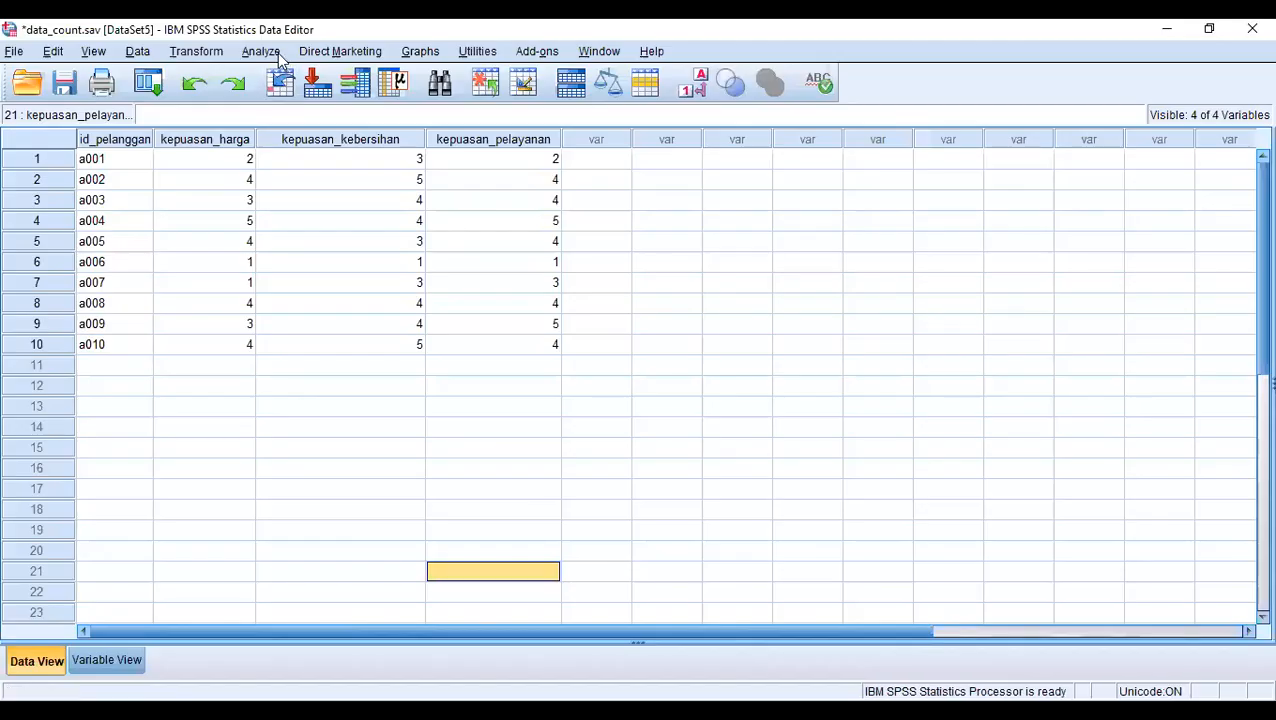
# - Start Count Values within Cases with target variable penilain_puas and target label "jumlah yang memilih puas"
pyautogui.click(262, 51)
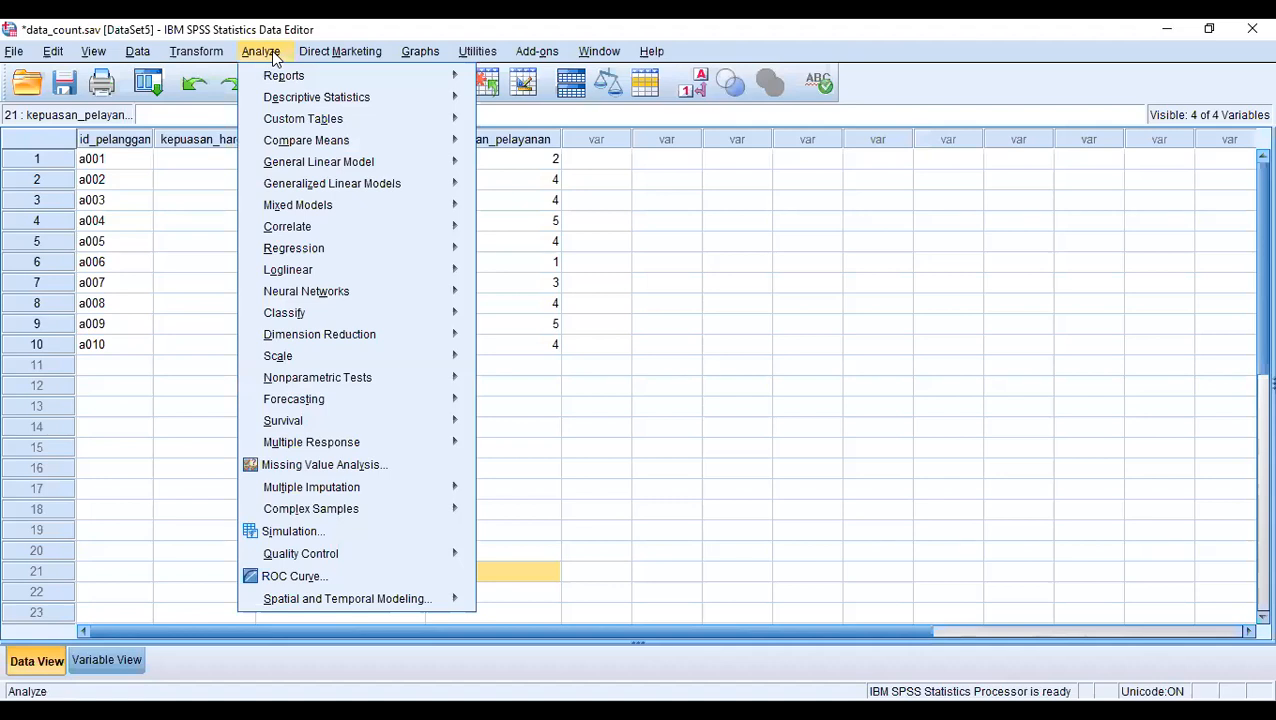
pyautogui.moveTo(212, 52)
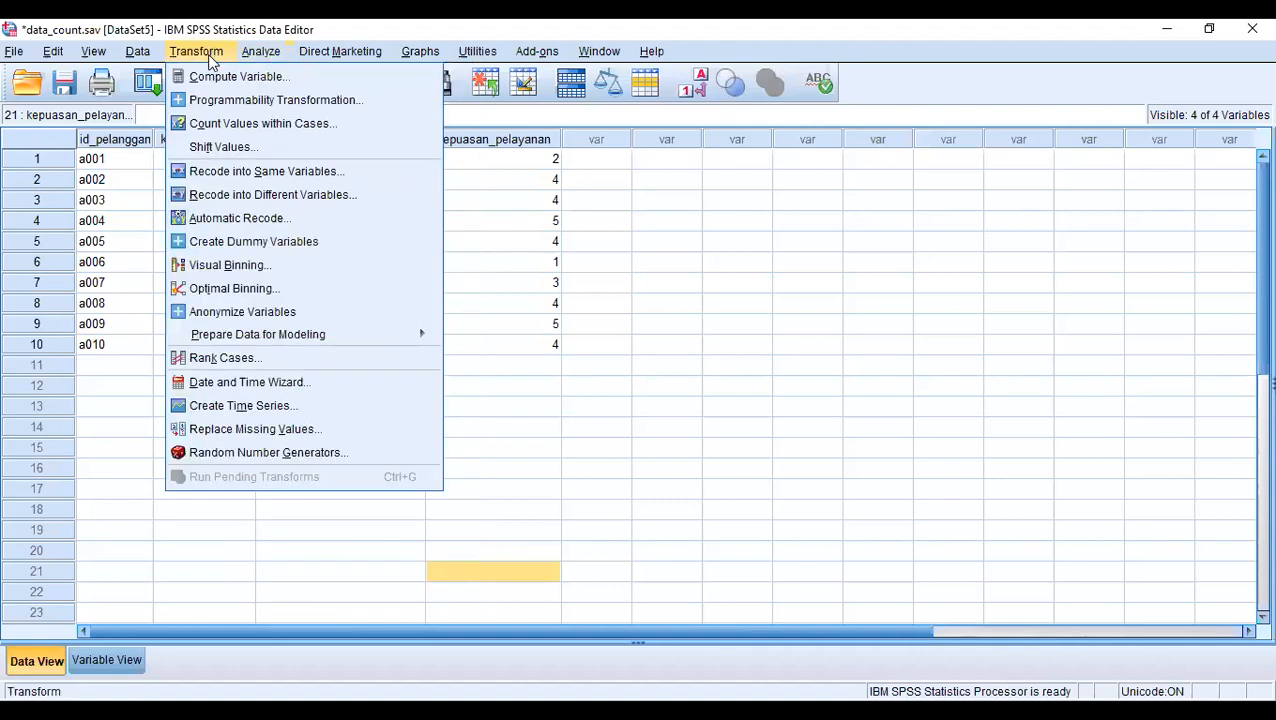
pyautogui.click(226, 120)
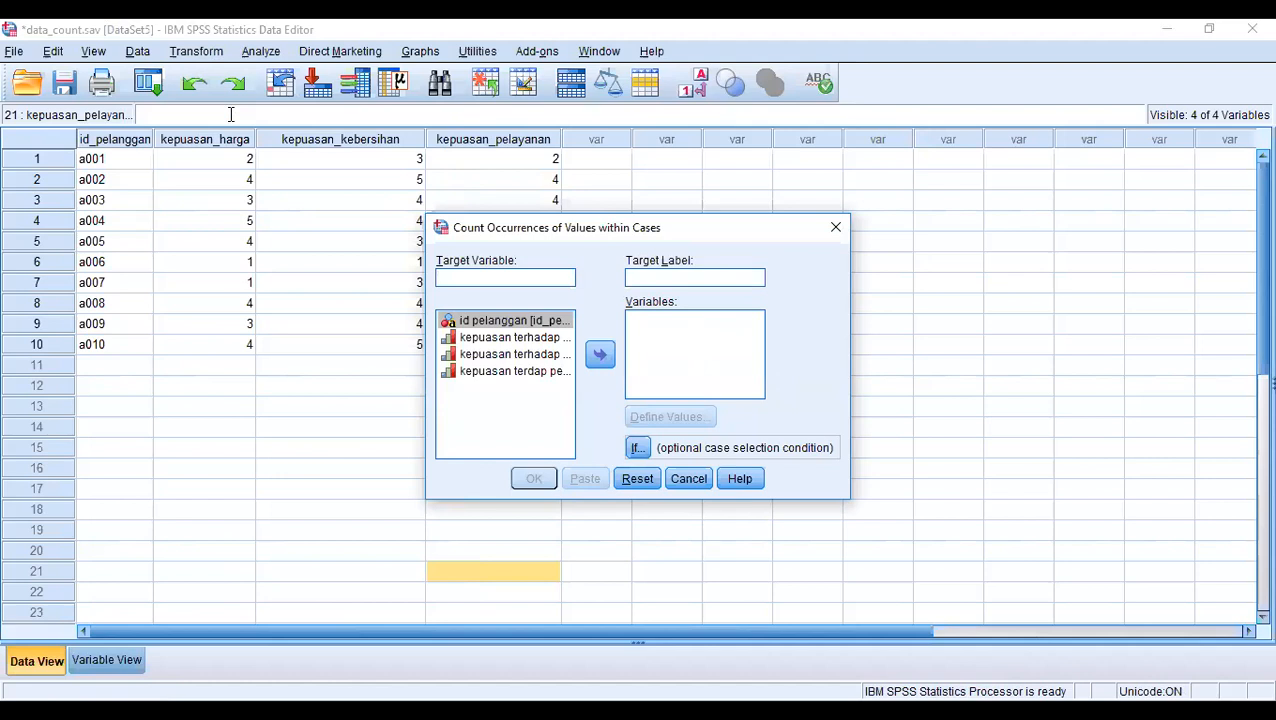
pyautogui.write('cat')
pyautogui.press('BackSpace')
pyautogui.press('BackSpace')
pyautogui.press('BackSpace')
pyautogui.write('penilain_')
pyautogui.write('puas')
pyautogui.write('j')
pyautogui.write('ah')
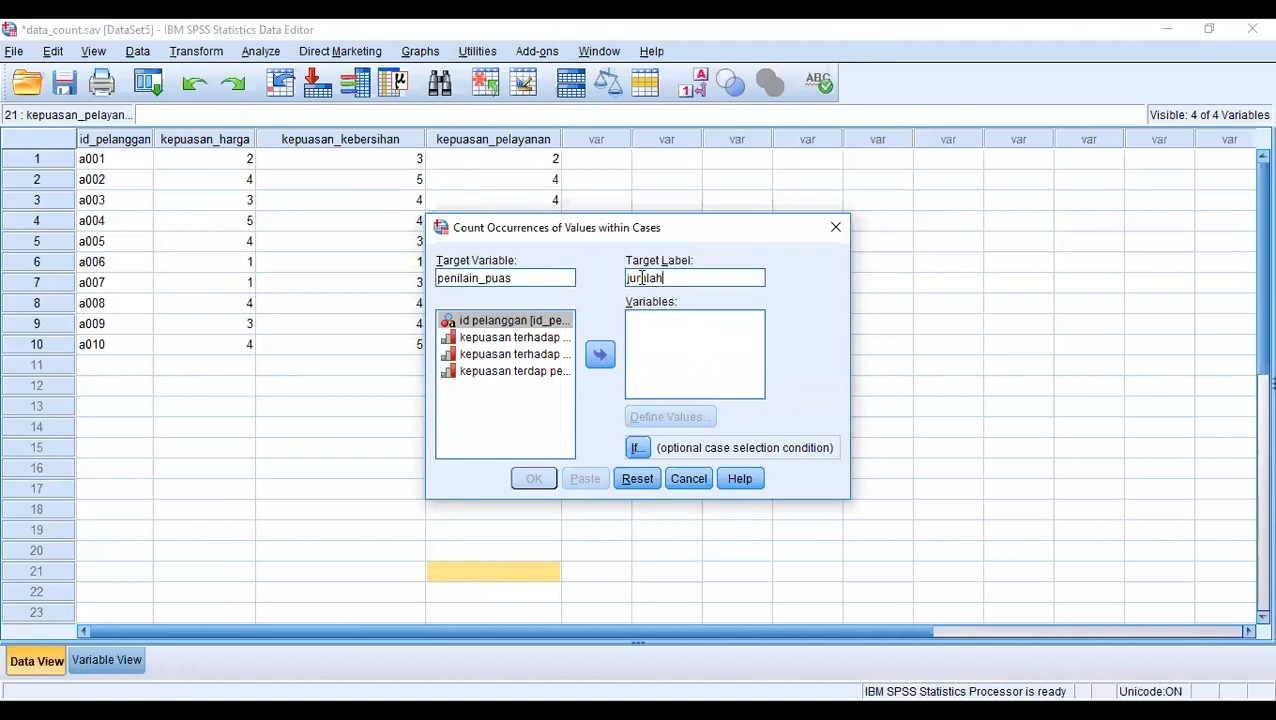
pyautogui.write(' yang memilih puas')
# - Add the three kepuasan satisfaction variables to the variables whose values are counted
pyautogui.click(546, 340)
pyautogui.hotkey('shift', 'Down')
pyautogui.hotkey('shift', 'Down')
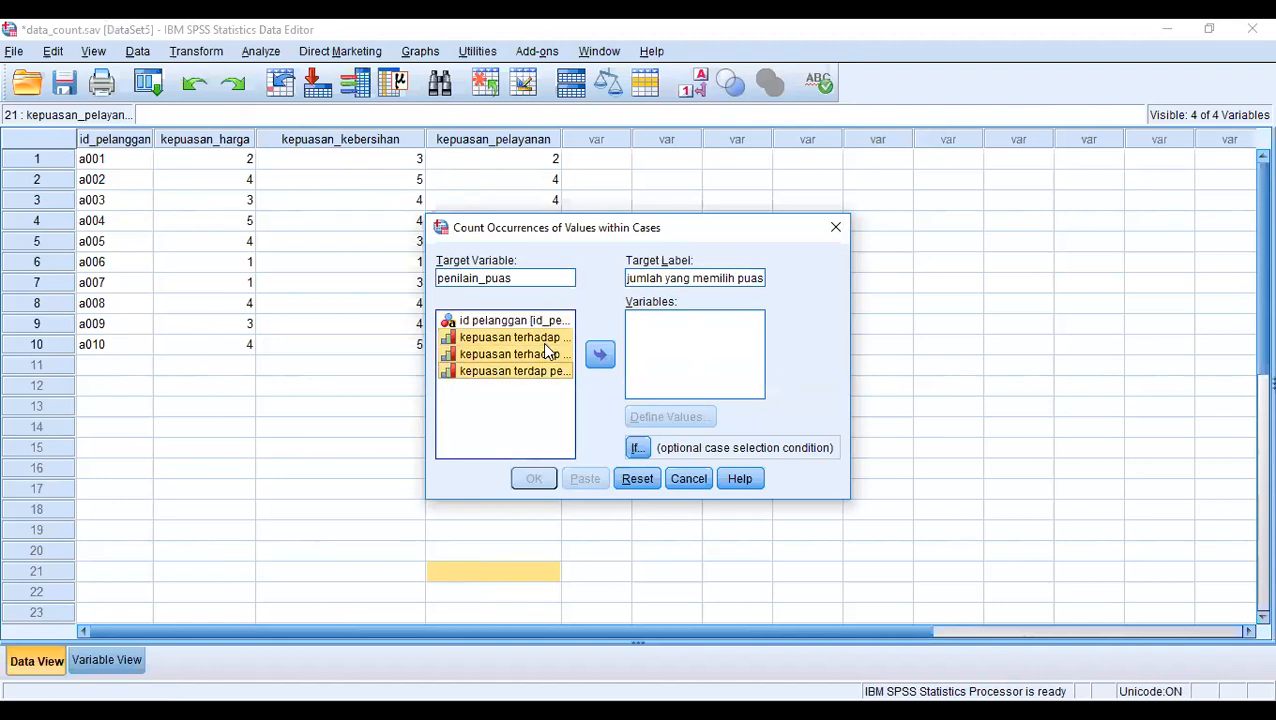
pyautogui.click(599, 354)
# - Define 4 as a value to count, and check the optional case selection condition without changing it
pyautogui.click(670, 415)
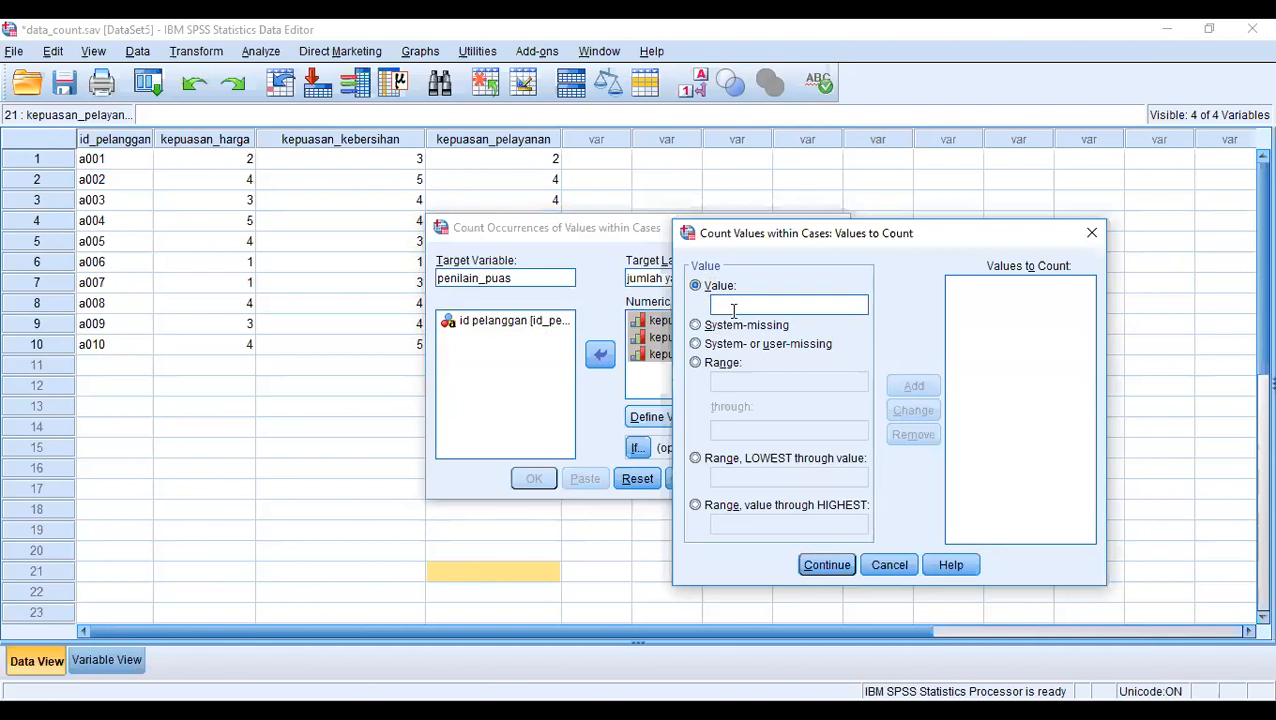
pyautogui.click(734, 311)
pyautogui.write('4')
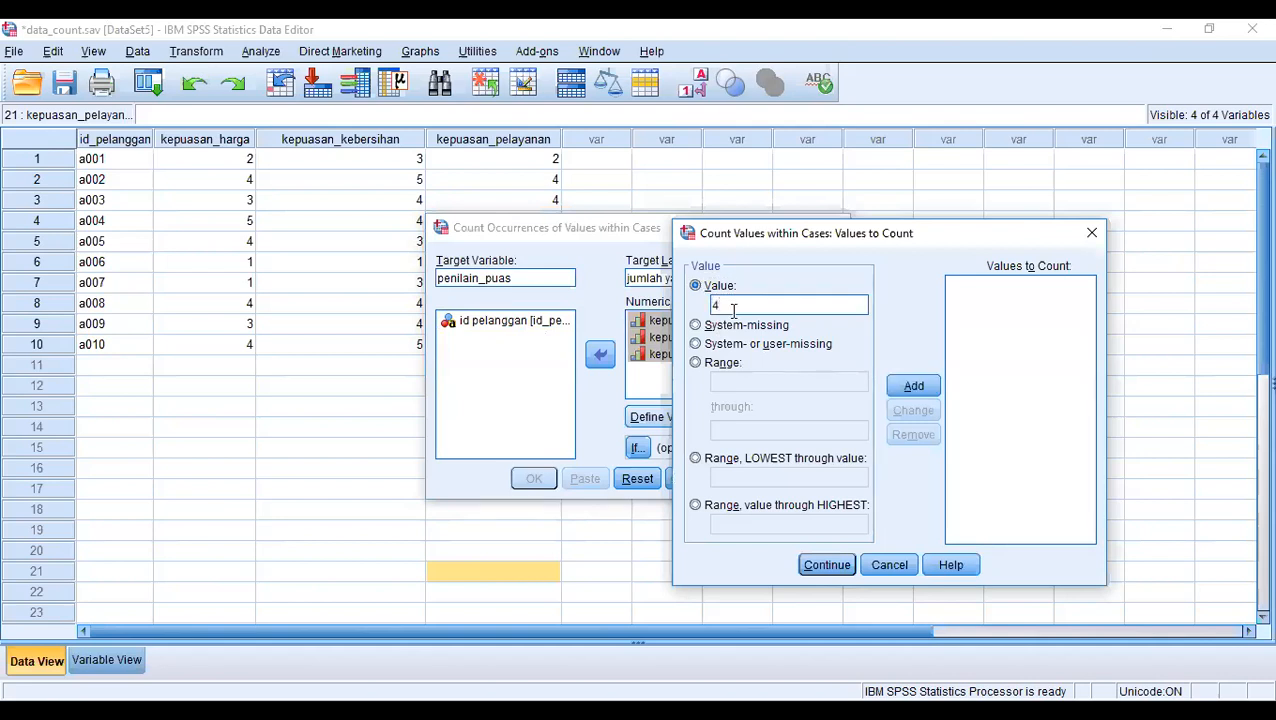
pyautogui.click(911, 390)
pyautogui.click(827, 566)
pyautogui.click(638, 447)
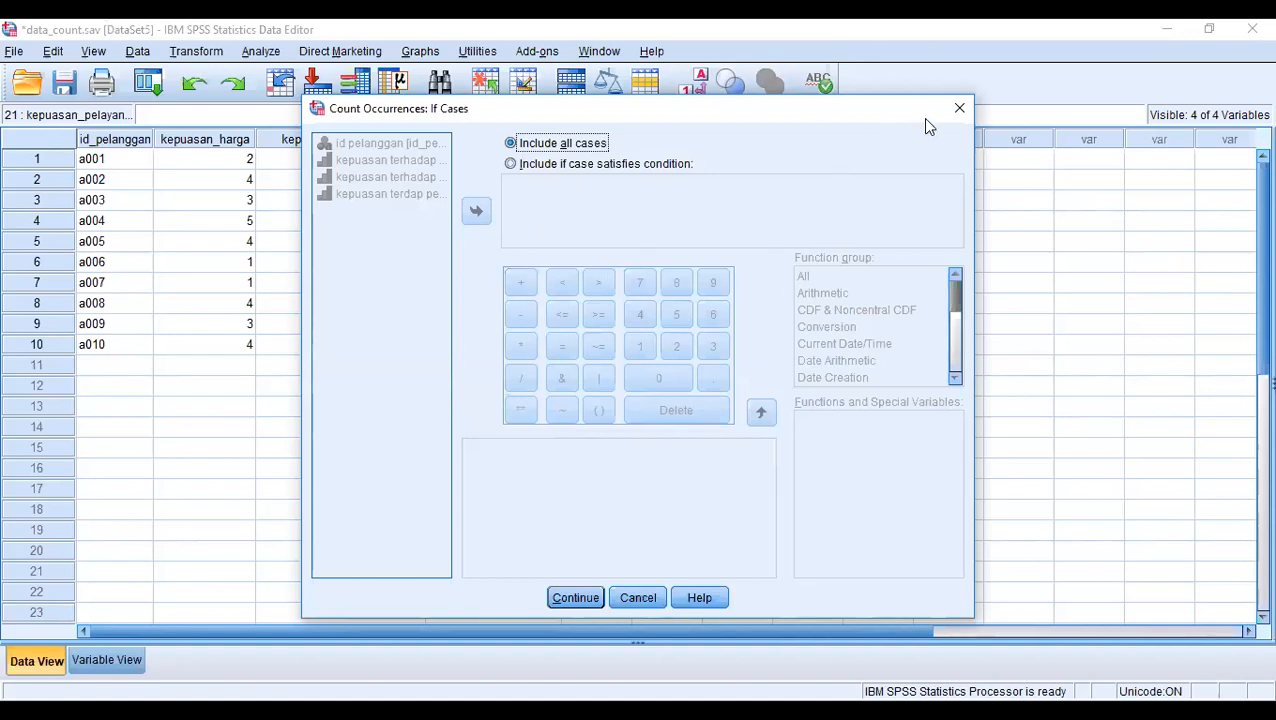
pyautogui.click(959, 108)
# - Add 5 as another value to count for penilain_puas
pyautogui.click(662, 417)
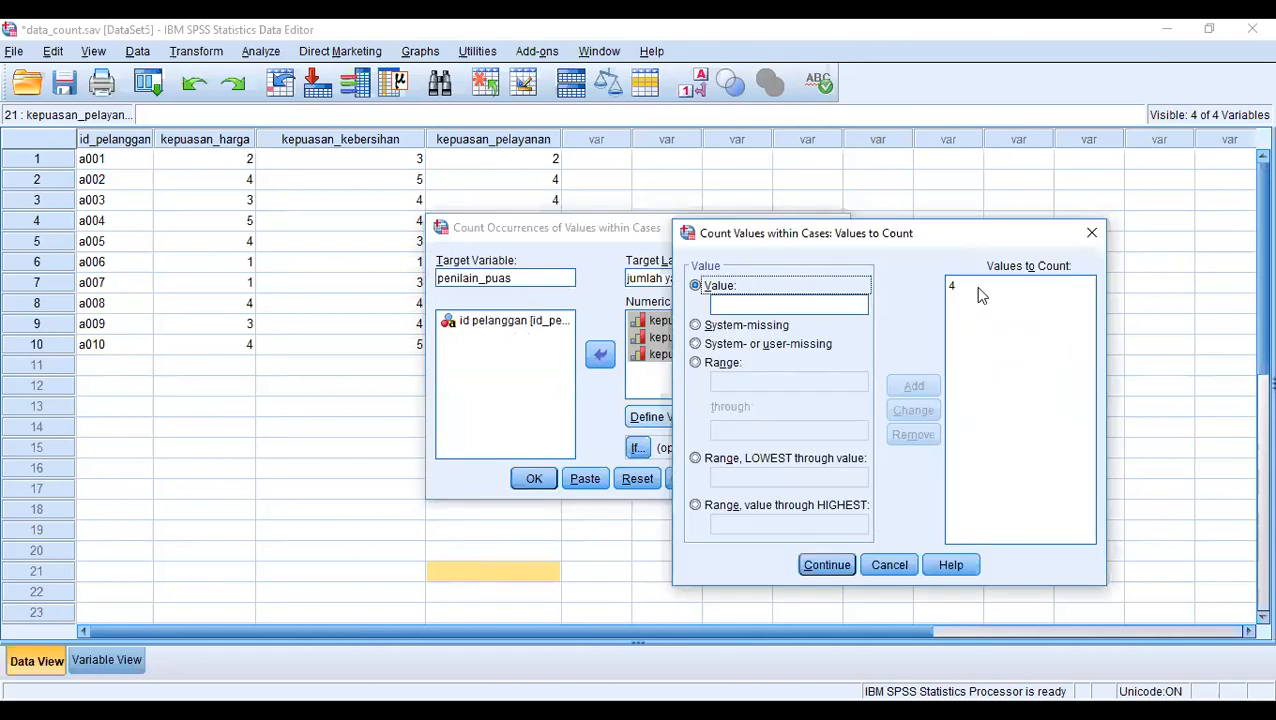
pyautogui.click(808, 306)
pyautogui.write('5')
pyautogui.click(910, 385)
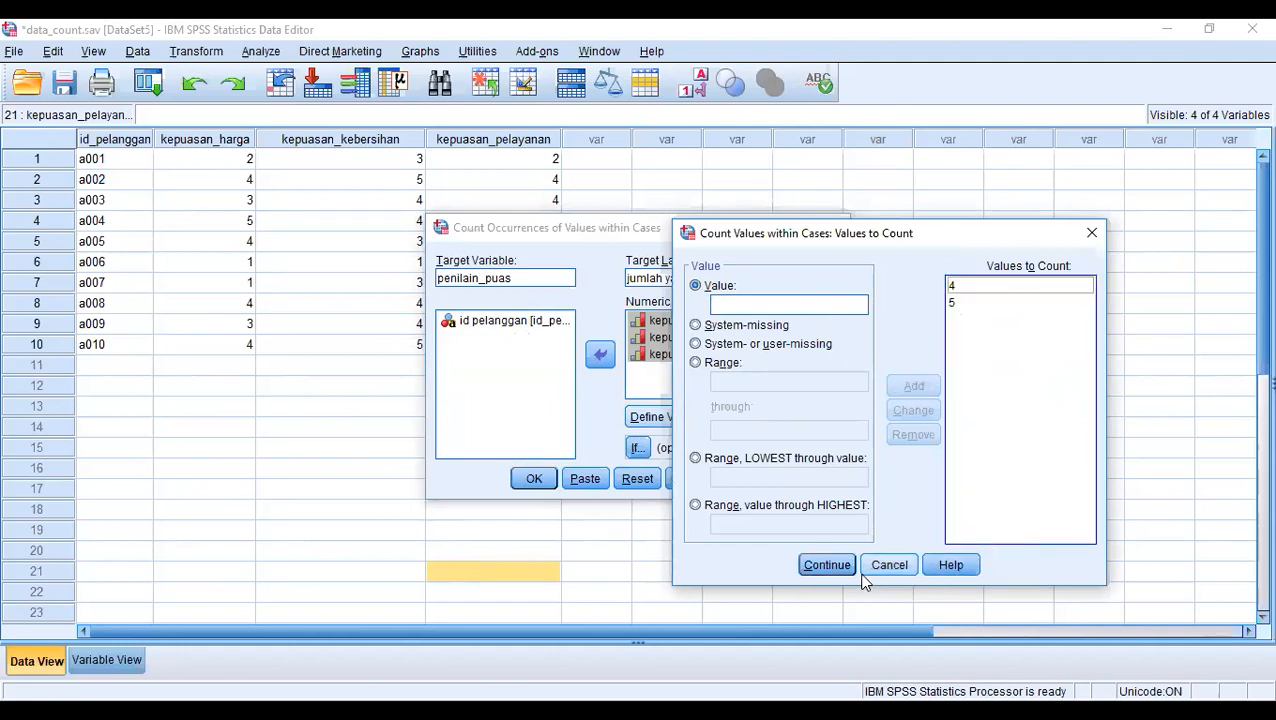
# - Accept the values to count and run the count to create penilain_puas in the dataset
pyautogui.click(826, 566)
pyautogui.click(536, 479)
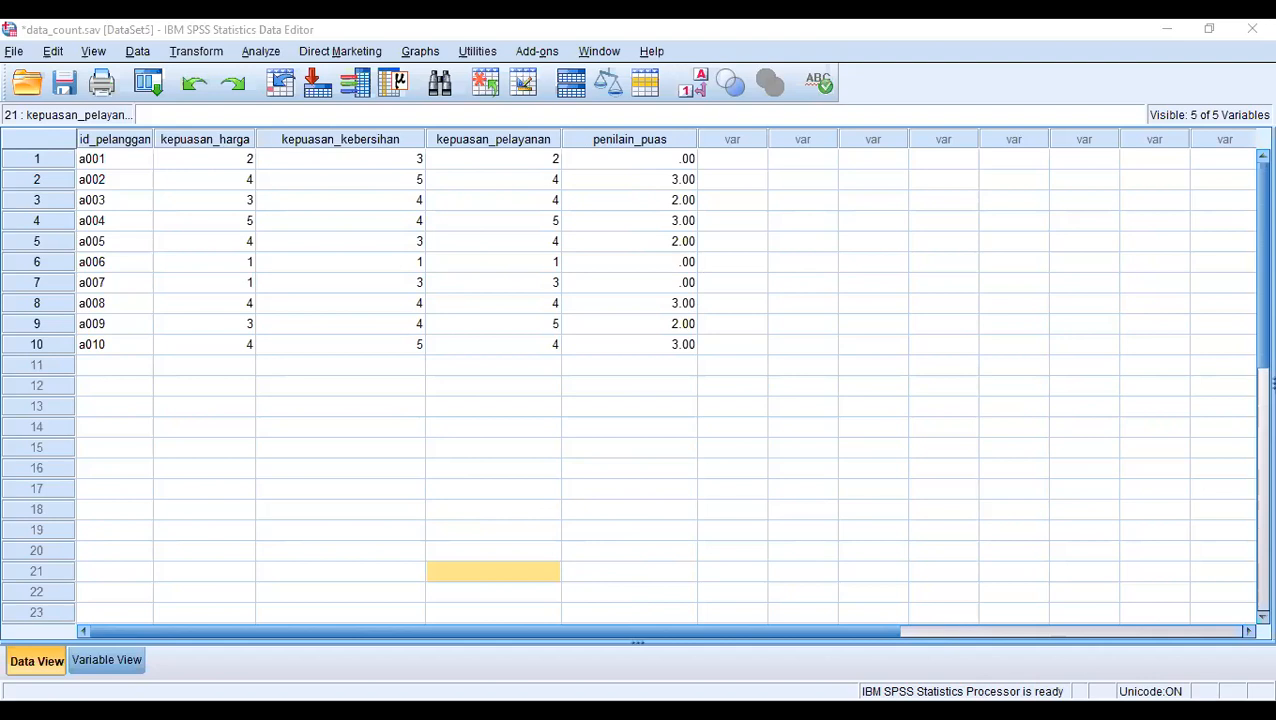
pyautogui.click(686, 404)
pyautogui.click(673, 218)
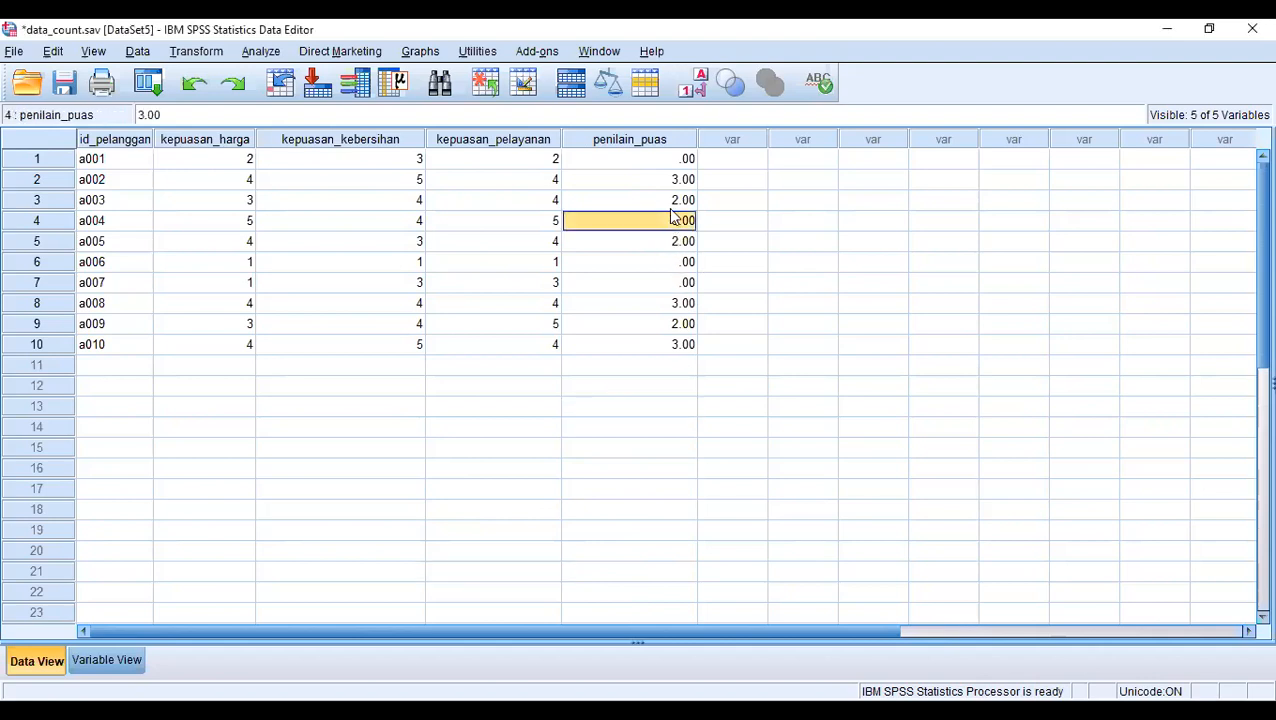
# - Compare the first customer's three satisfaction ratings with the penilain_puas count
pyautogui.click(677, 181)
pyautogui.click(650, 167)
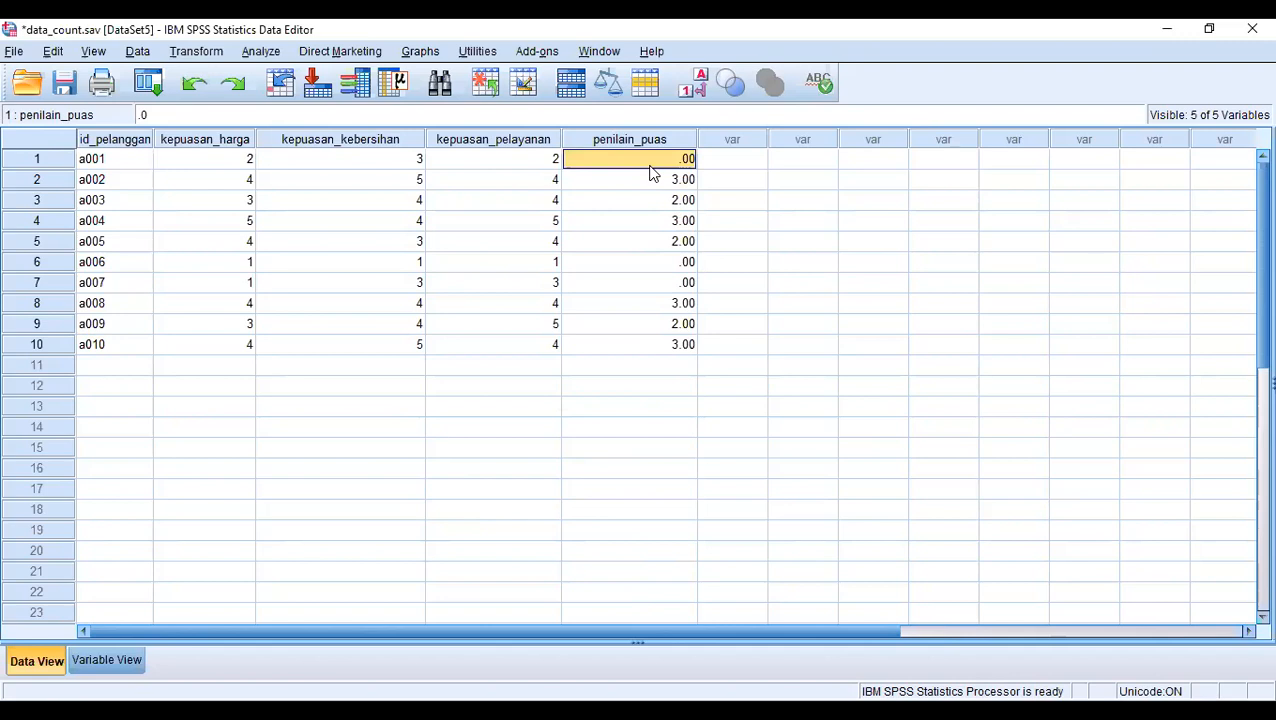
pyautogui.click(364, 163)
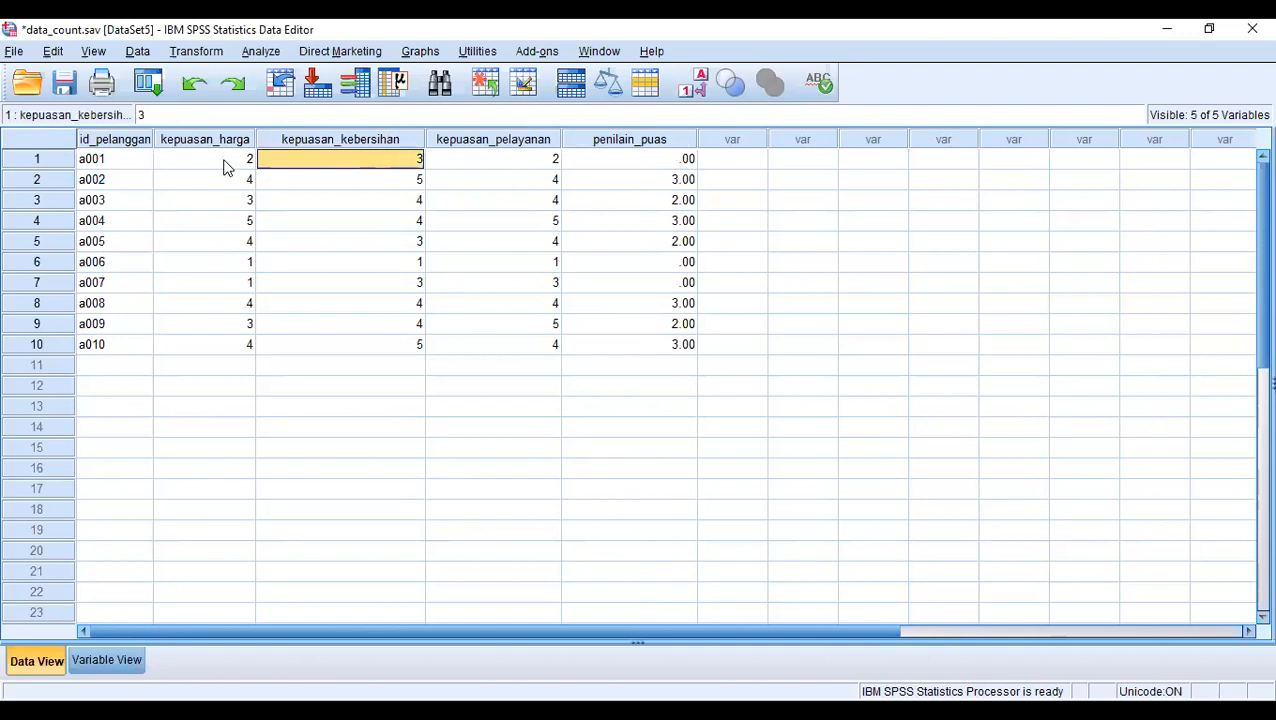
pyautogui.click(225, 166)
pyautogui.click(290, 168)
pyautogui.click(468, 146)
pyautogui.click(469, 157)
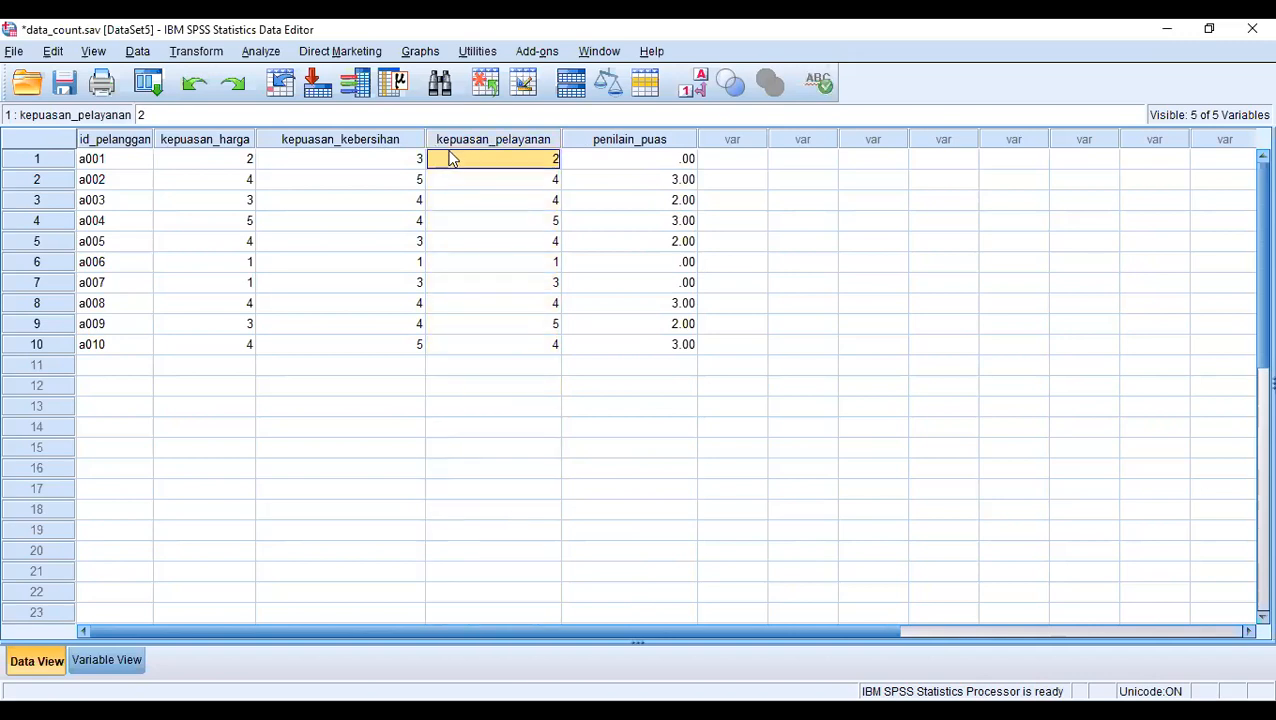
# - Check the second and third customers' satisfaction ratings against their penilain_puas counts
pyautogui.click(303, 186)
pyautogui.click(225, 180)
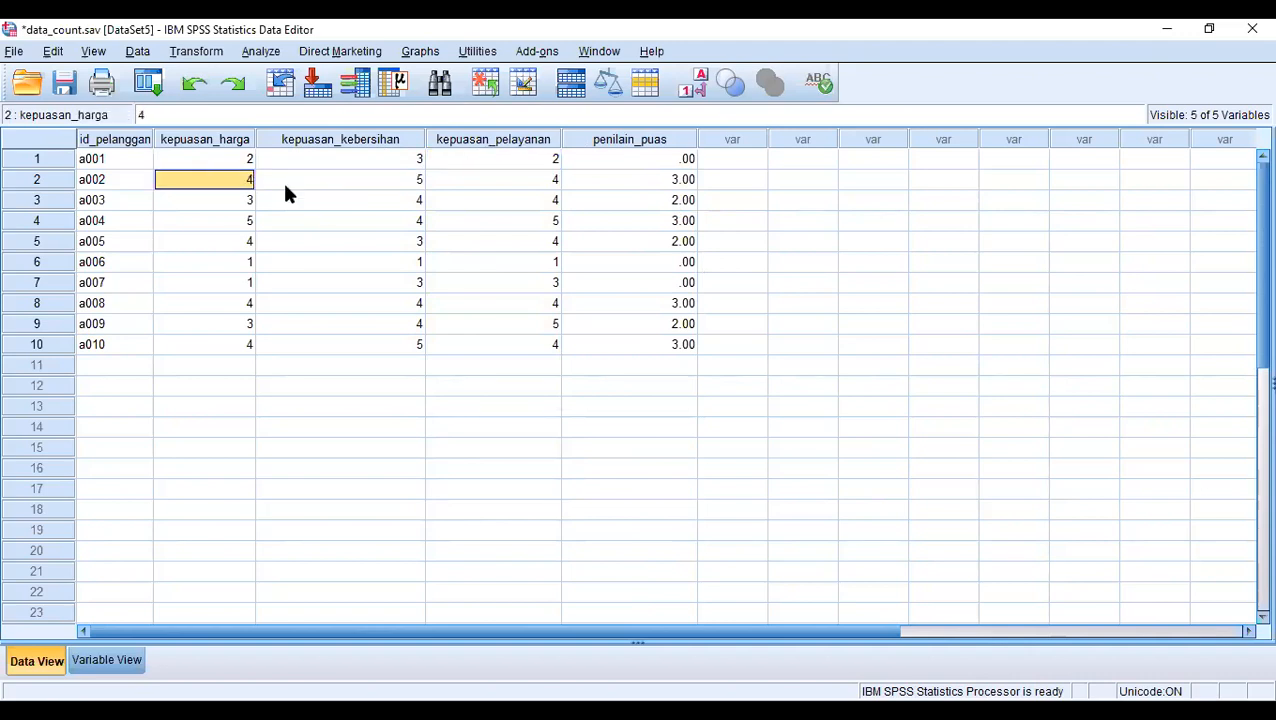
pyautogui.click(600, 186)
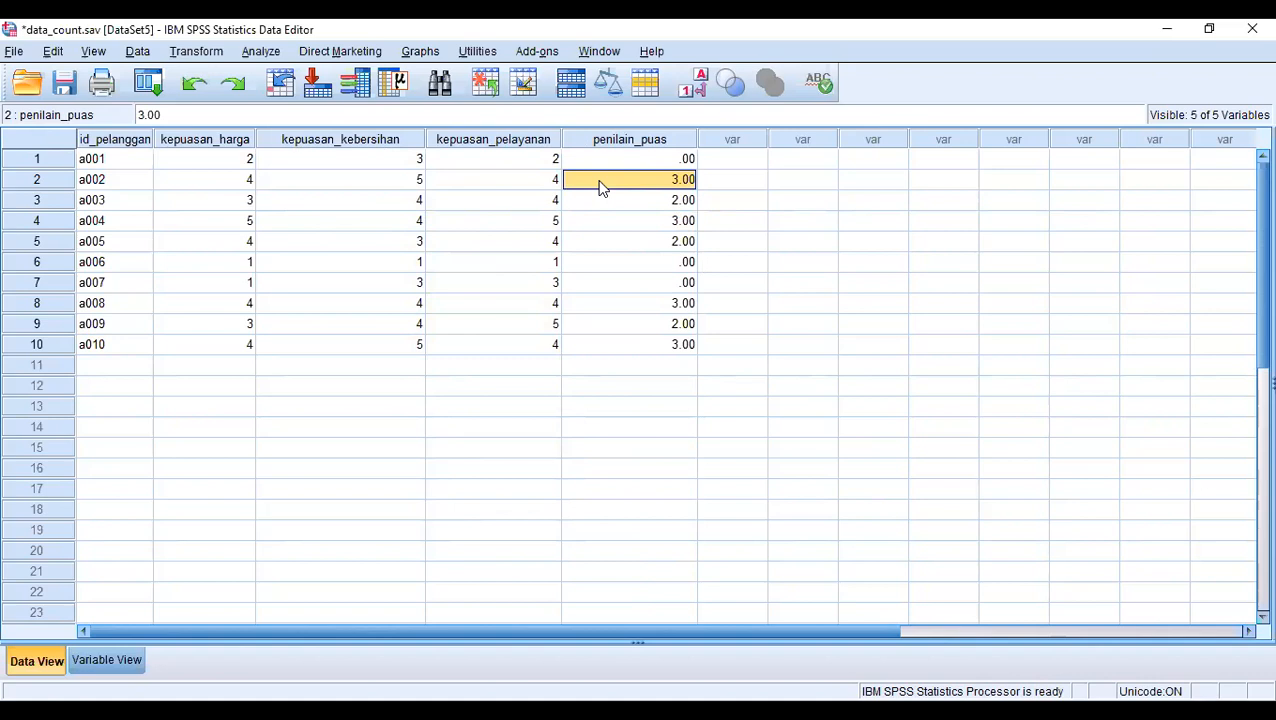
pyautogui.click(435, 209)
pyautogui.click(417, 209)
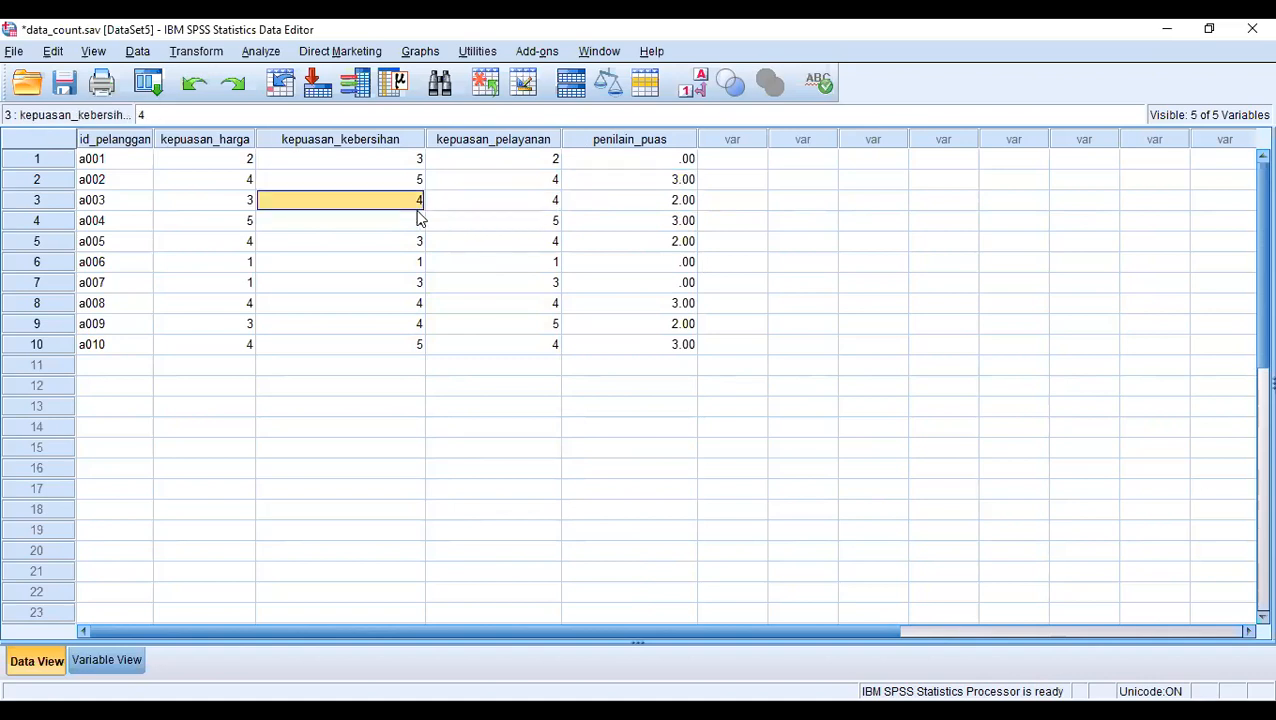
pyautogui.click(228, 209)
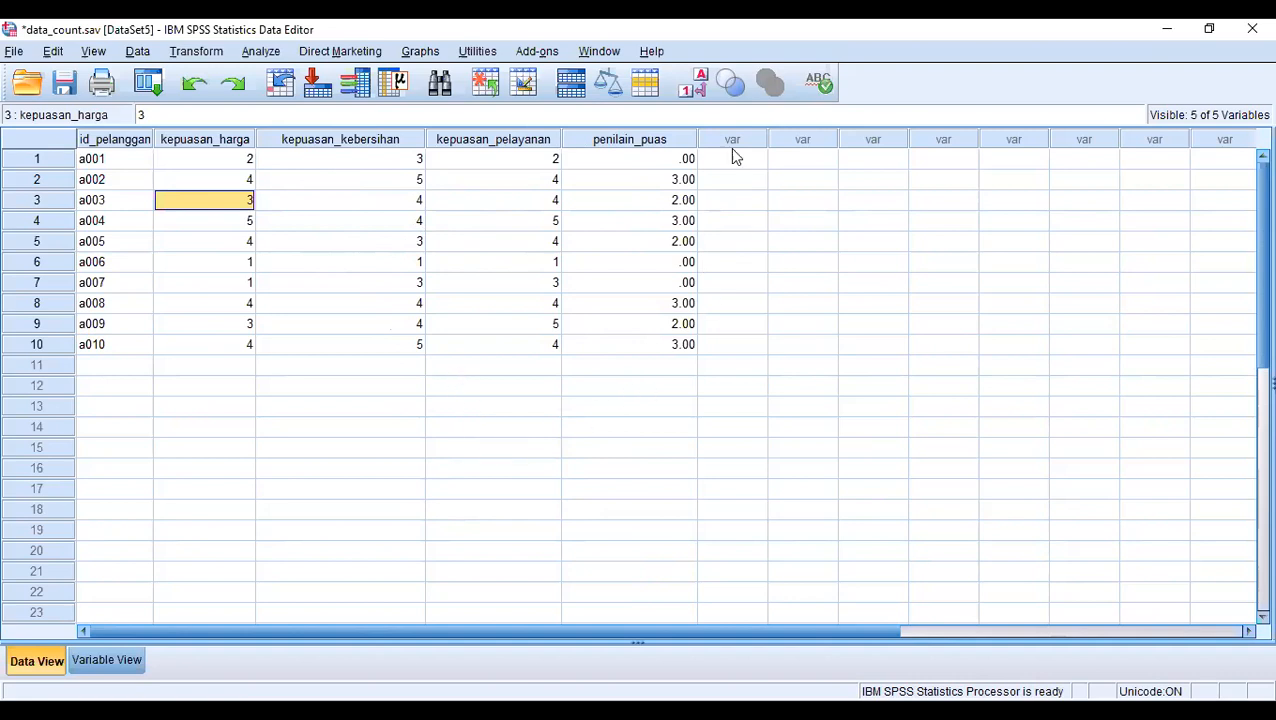
pyautogui.click(928, 20)
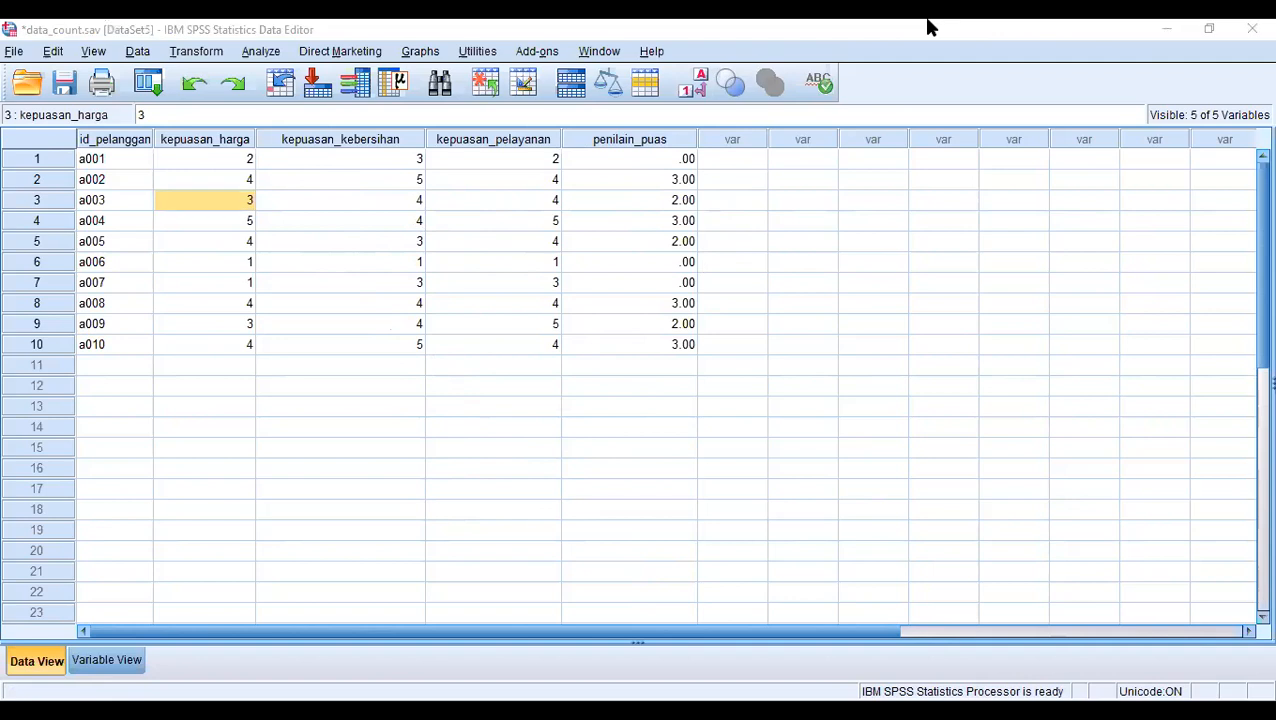
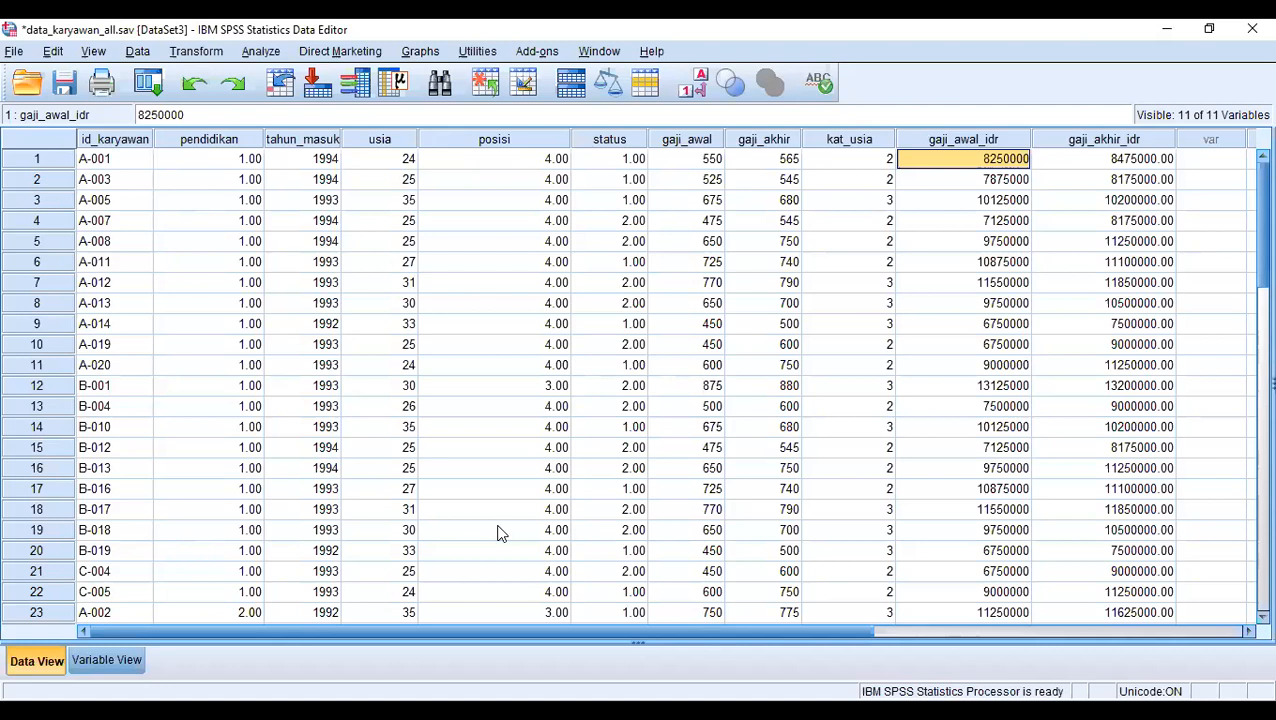
# - In data_karyawan_all.sav, set the decimals of gaji_akhir_idr to 0 and return to the data values
pyautogui.click(778, 160)
pyautogui.click(788, 182)
pyautogui.click(795, 159)
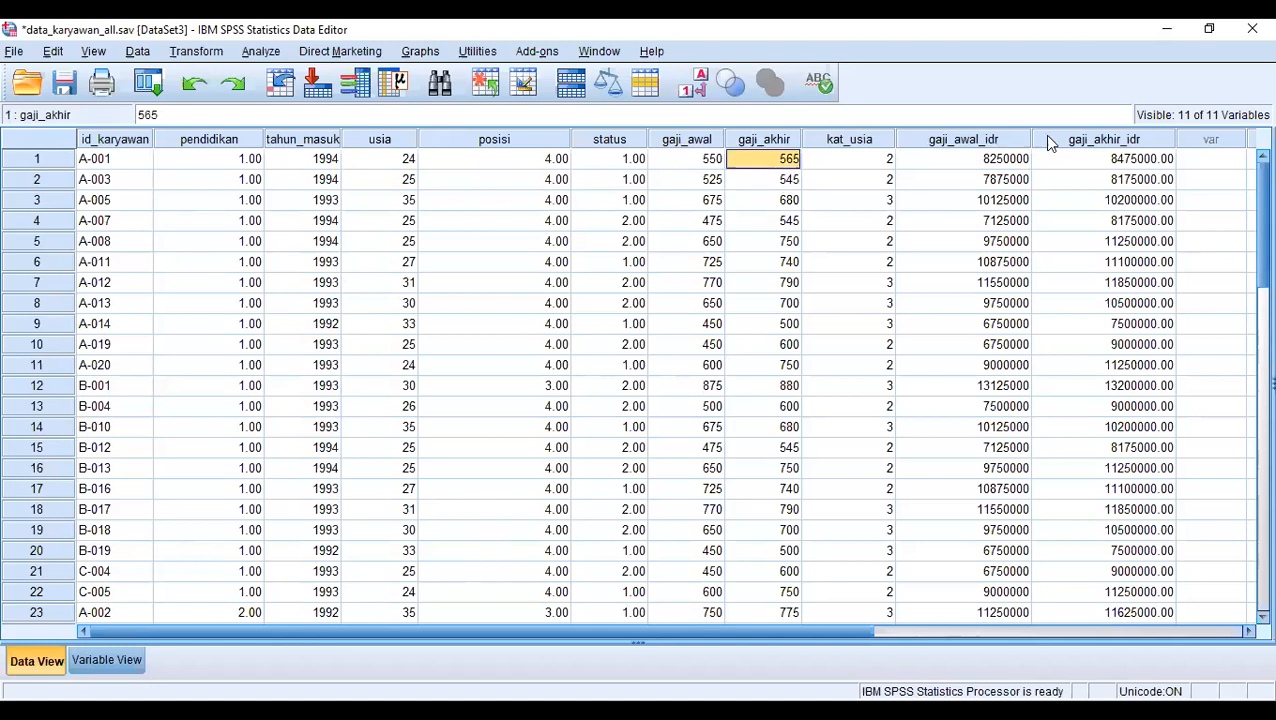
pyautogui.click(1078, 163)
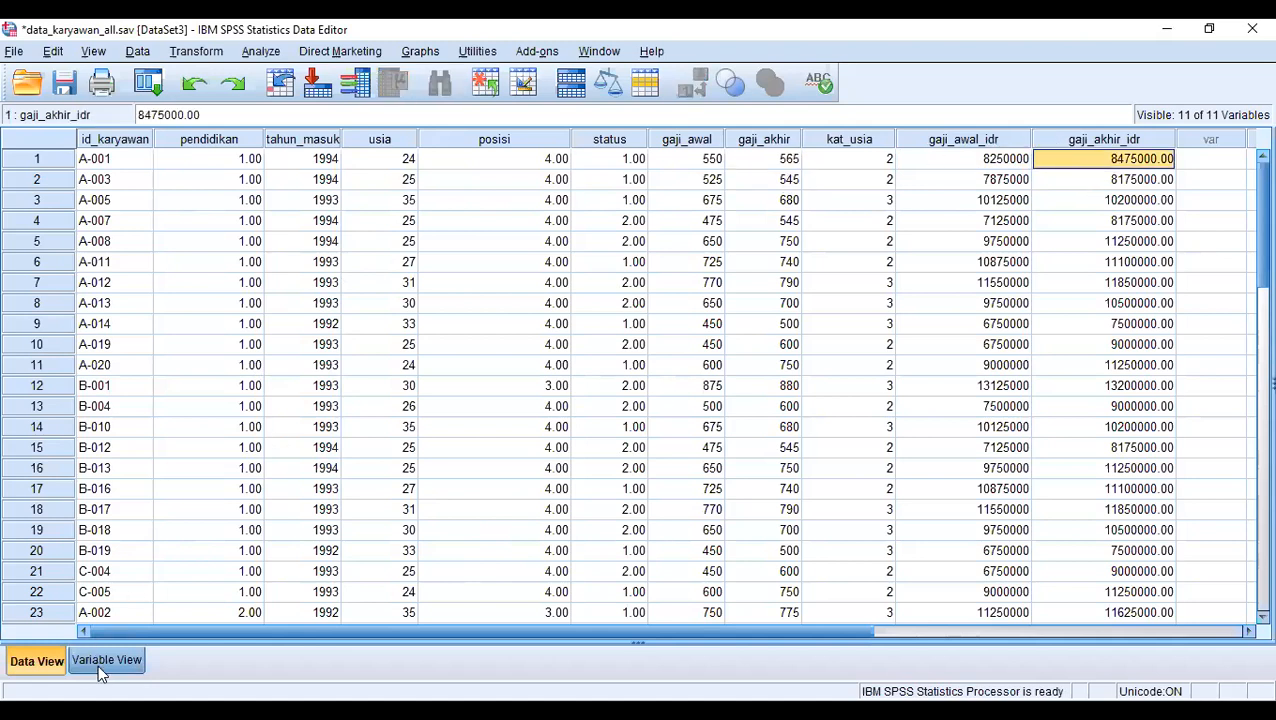
pyautogui.click(98, 662)
pyautogui.click(337, 342)
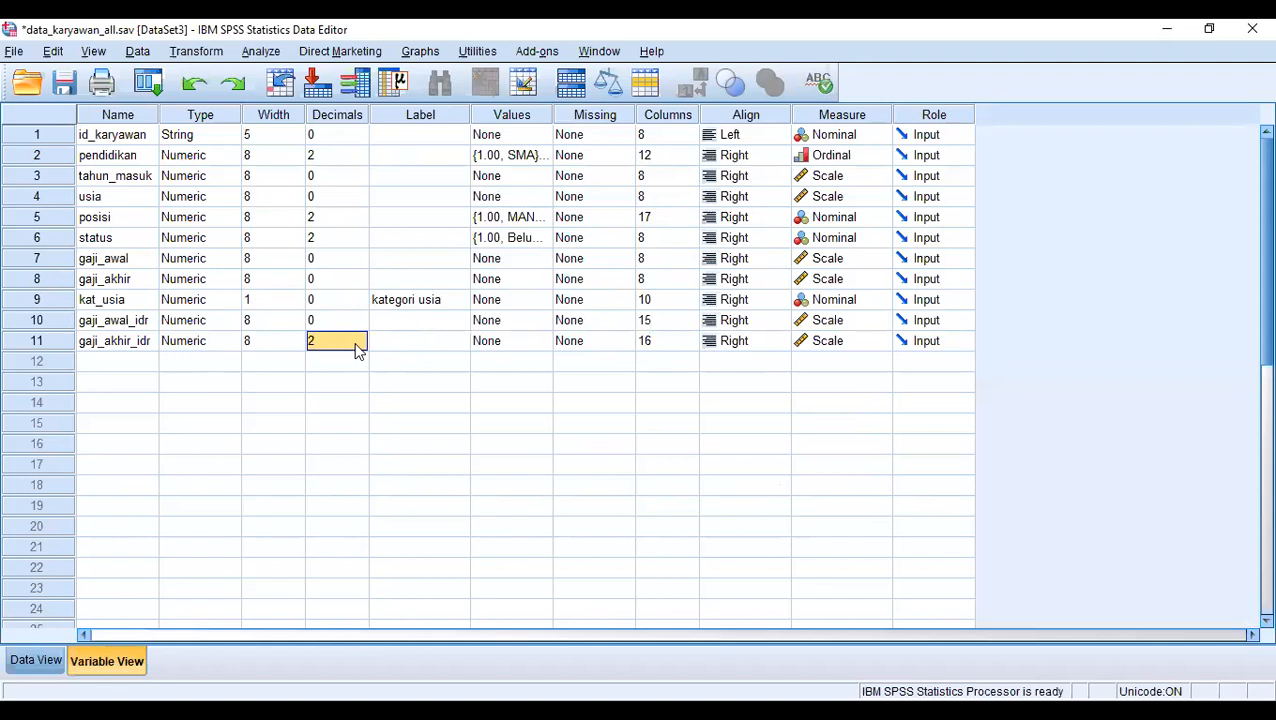
pyautogui.click(359, 345)
pyautogui.click(360, 345)
pyautogui.click(360, 345)
pyautogui.click(56, 652)
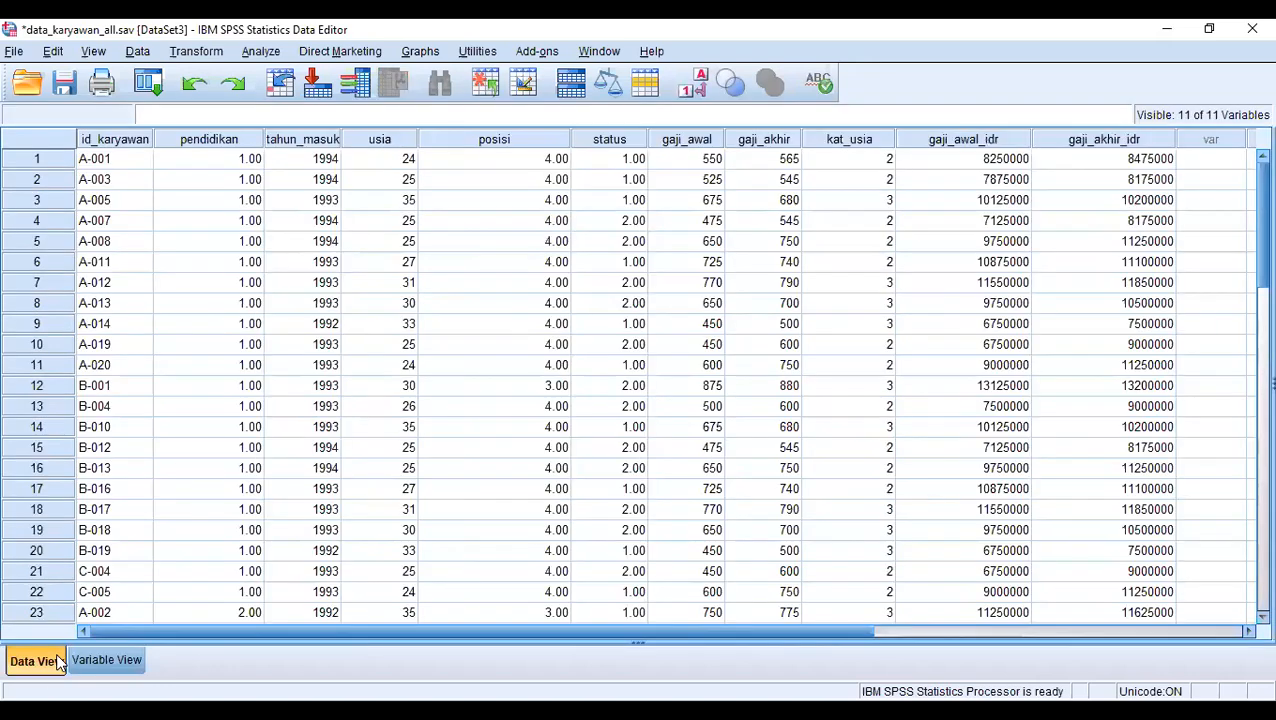
# - Start Rank Cases and add gaji_akhir as the variable to rank
pyautogui.click(148, 51)
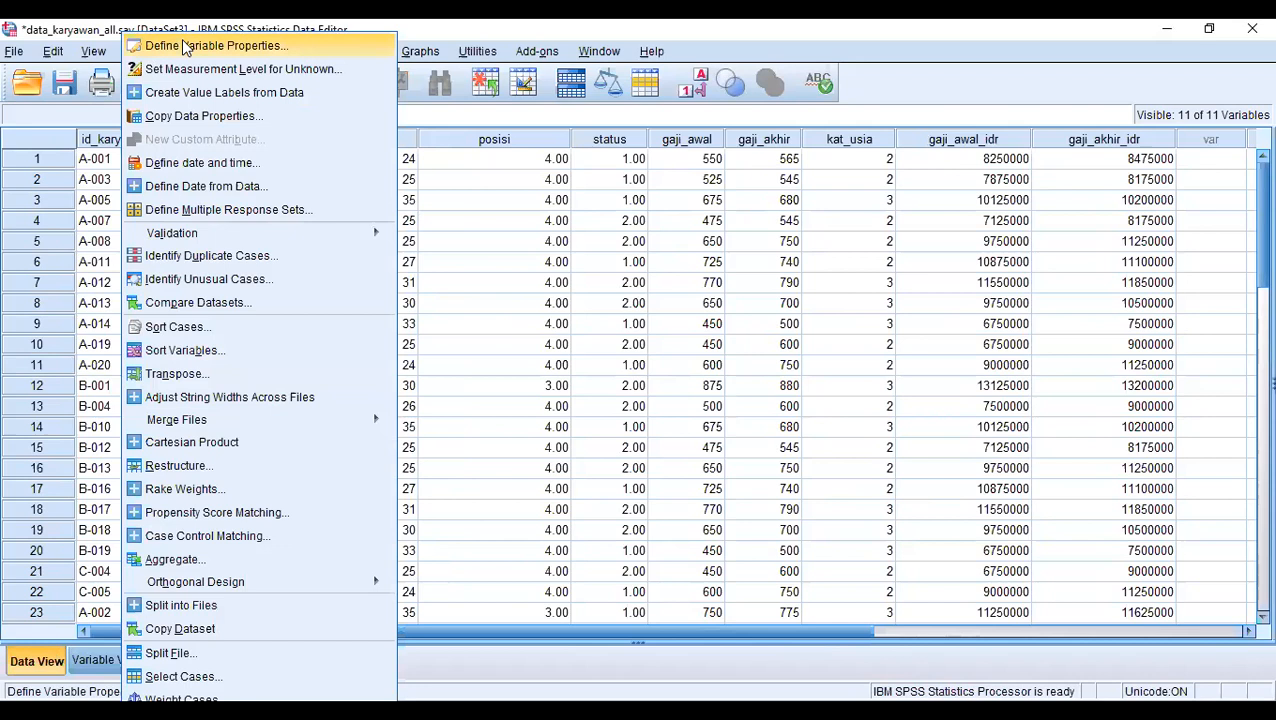
pyautogui.click(247, 27)
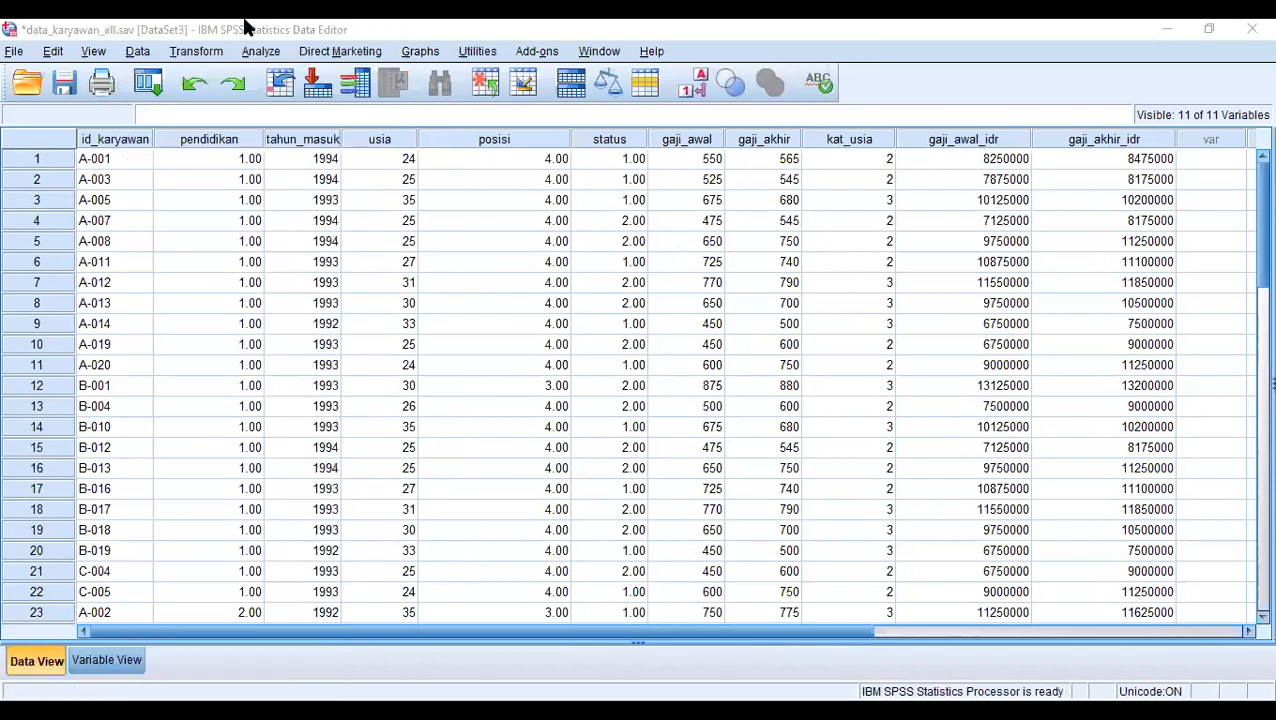
pyautogui.click(213, 57)
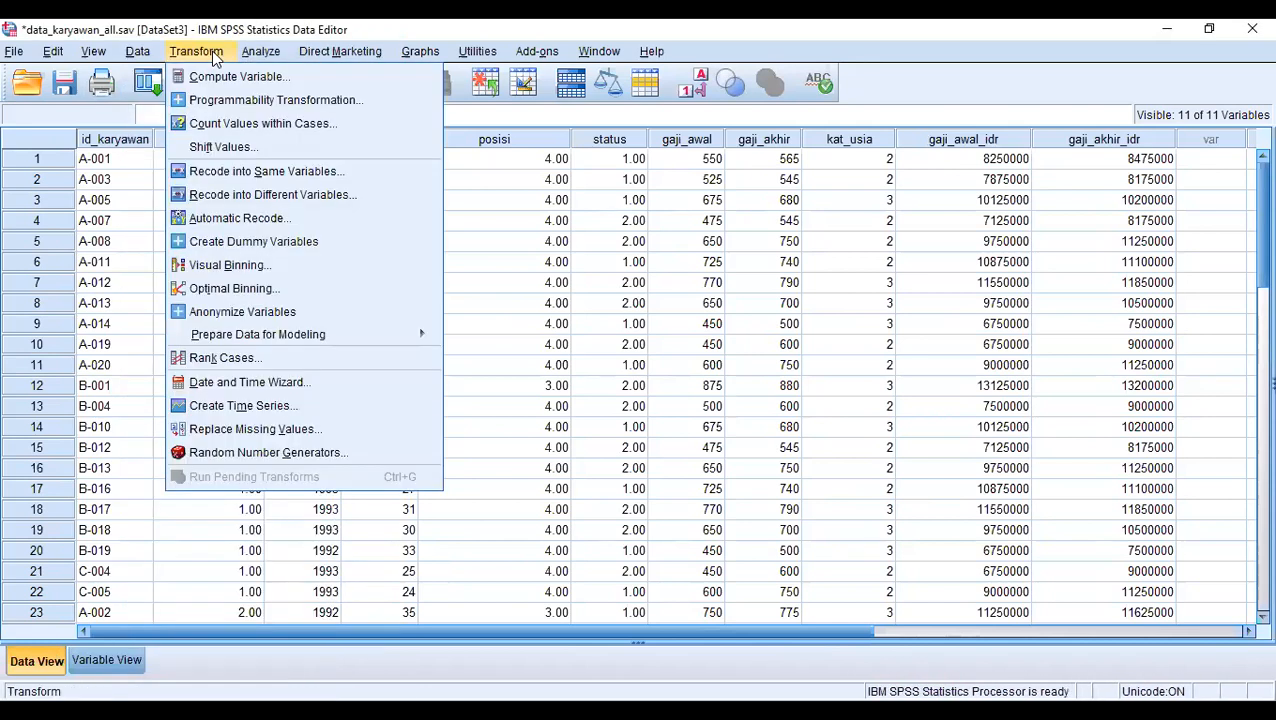
pyautogui.click(257, 360)
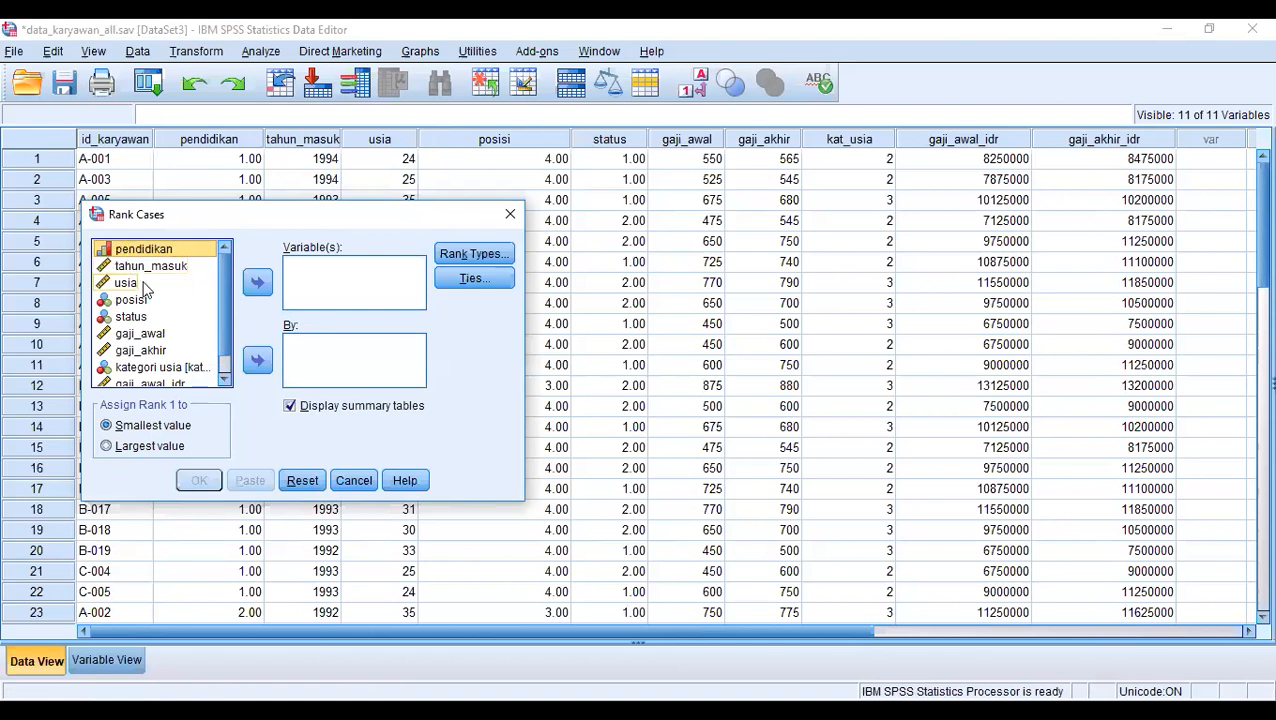
pyautogui.click(148, 352)
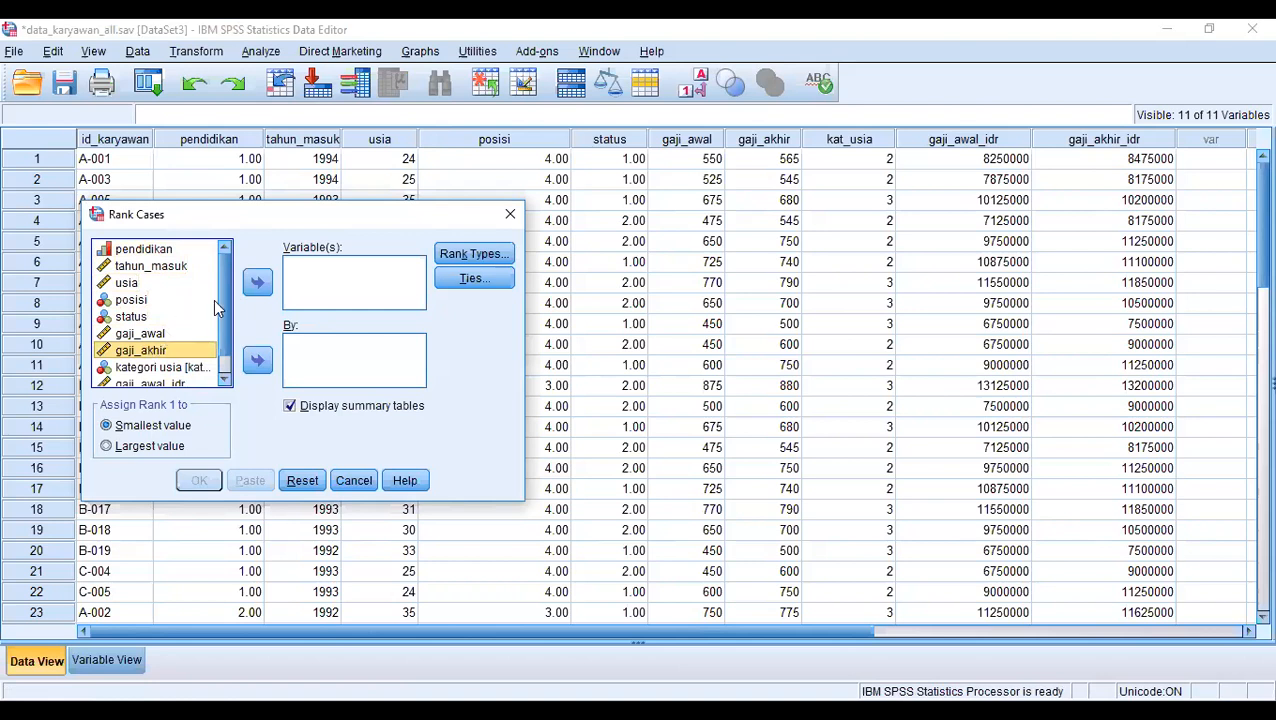
pyautogui.click(267, 287)
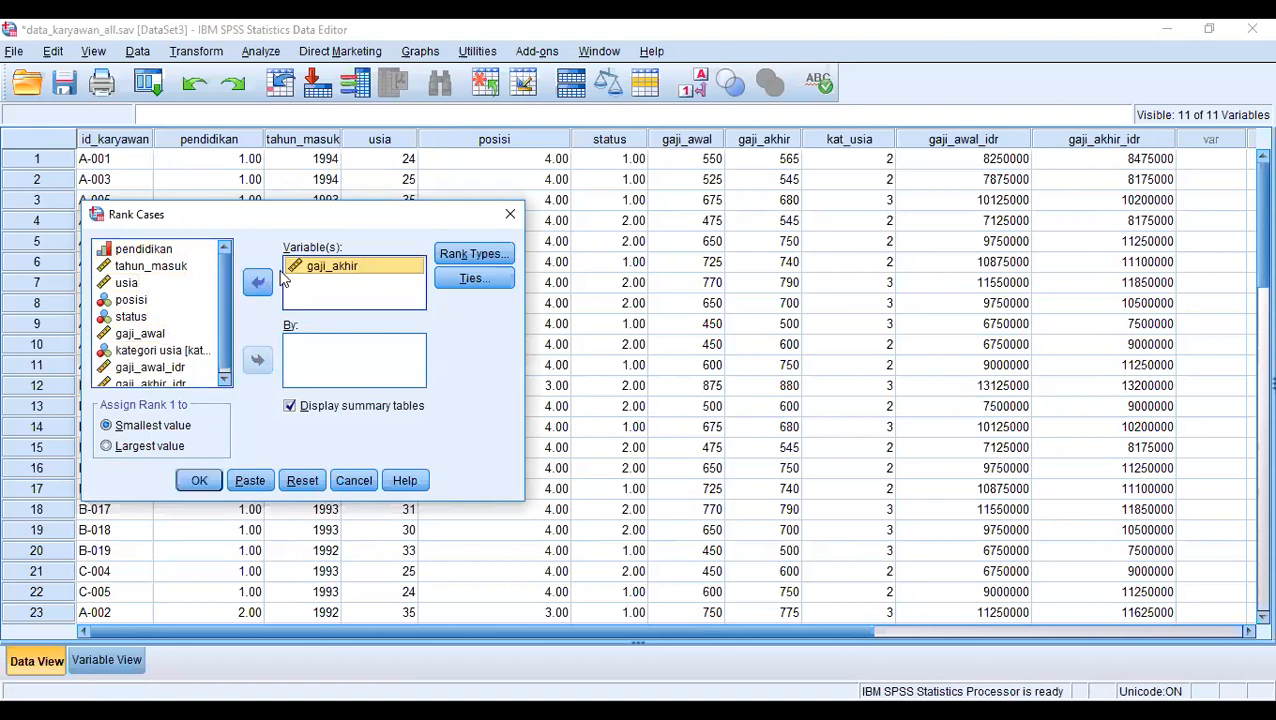
# - Review the rank types and the rank assigned to ties without changing either setting
pyautogui.click(470, 253)
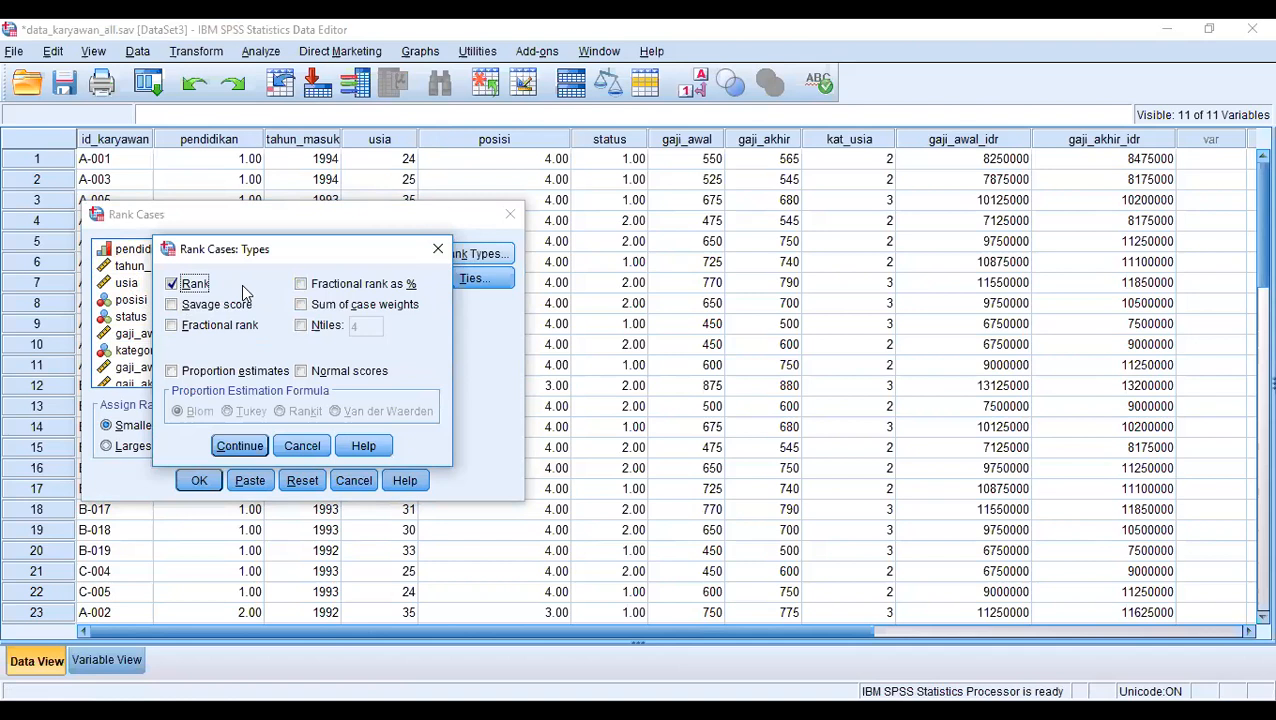
pyautogui.click(214, 444)
pyautogui.click(460, 283)
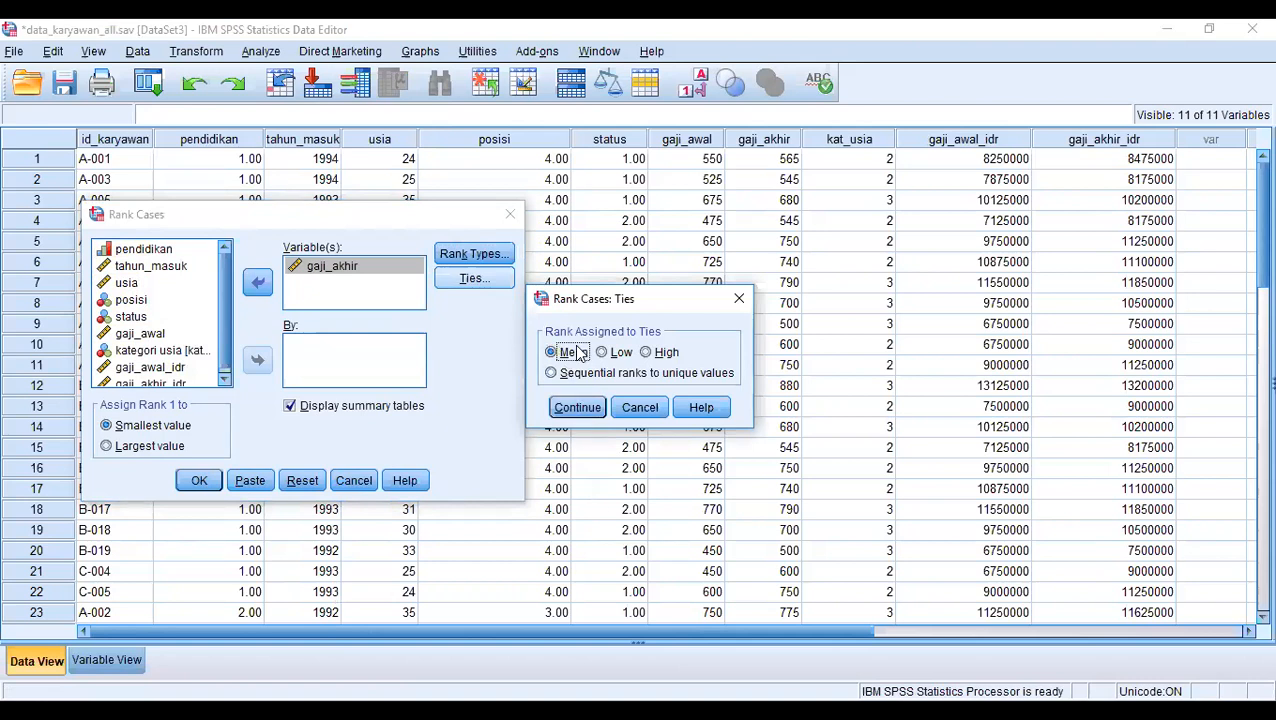
pyautogui.click(740, 298)
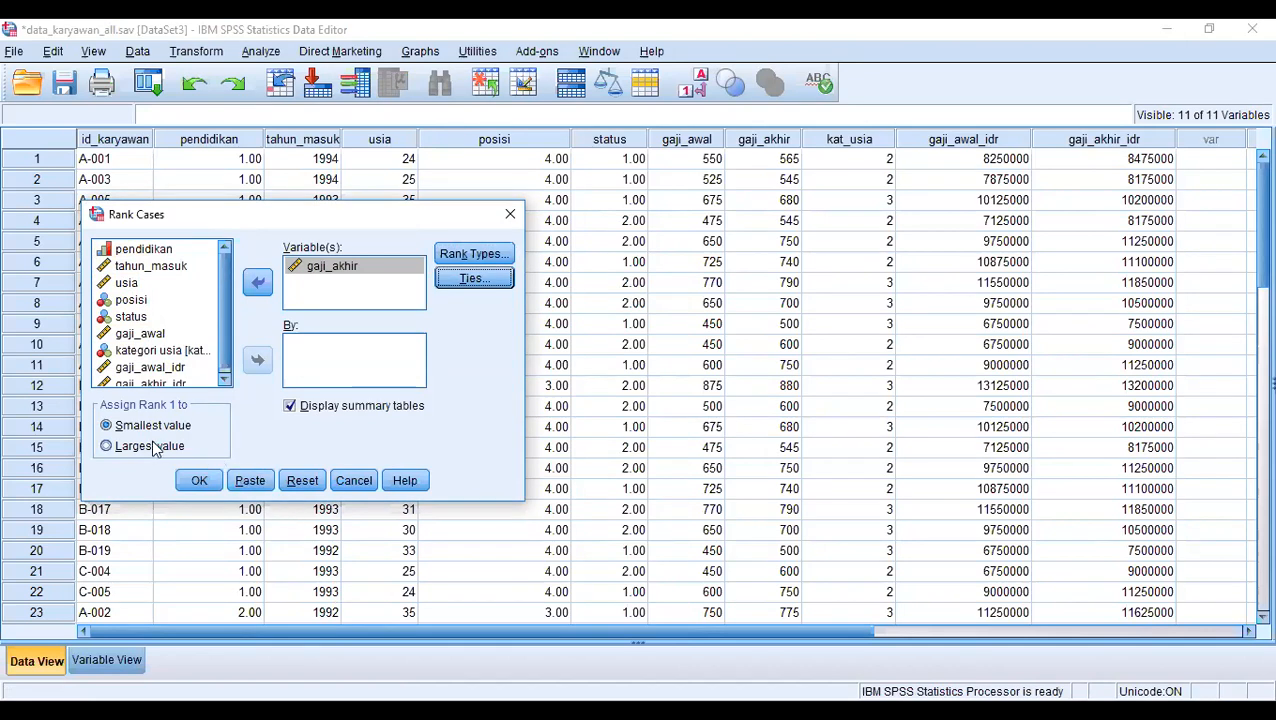
# - Assign rank 1 to the largest value, run the ranking, and select the first case's new rank
pyautogui.click(153, 447)
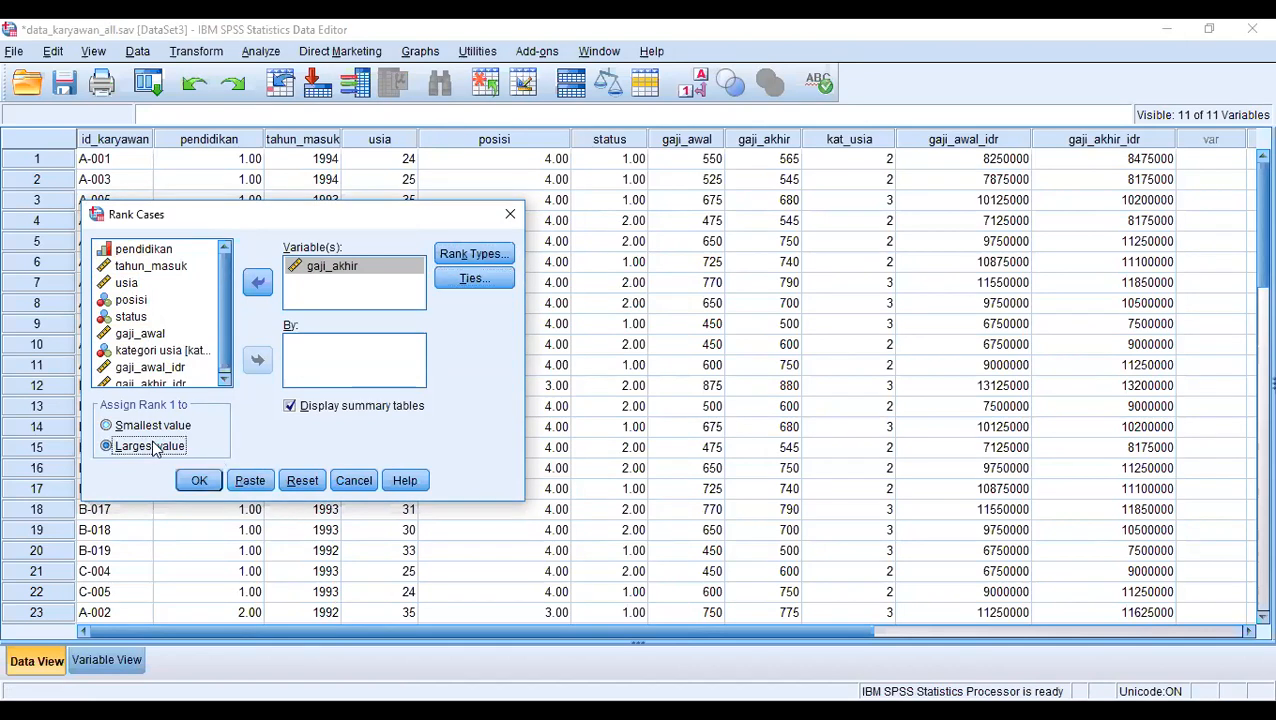
pyautogui.click(197, 482)
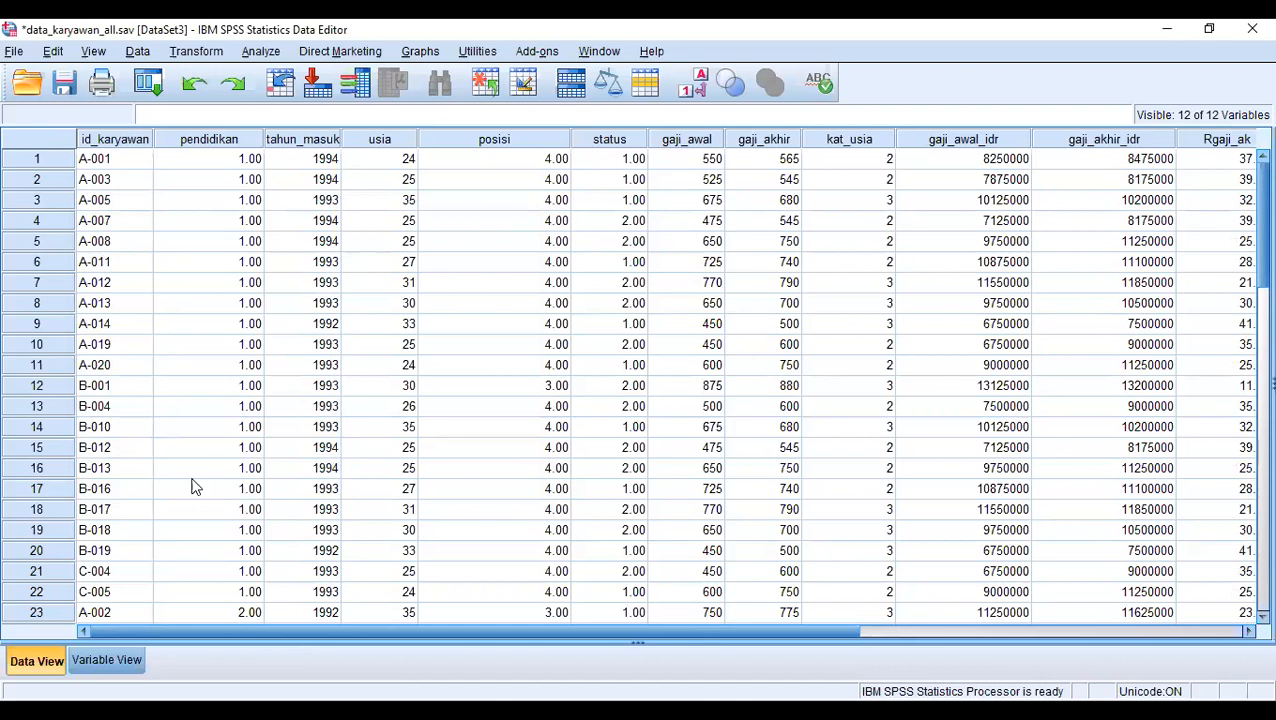
pyautogui.moveTo(710, 630); pyautogui.dragTo(960, 641)
pyautogui.click(985, 160)
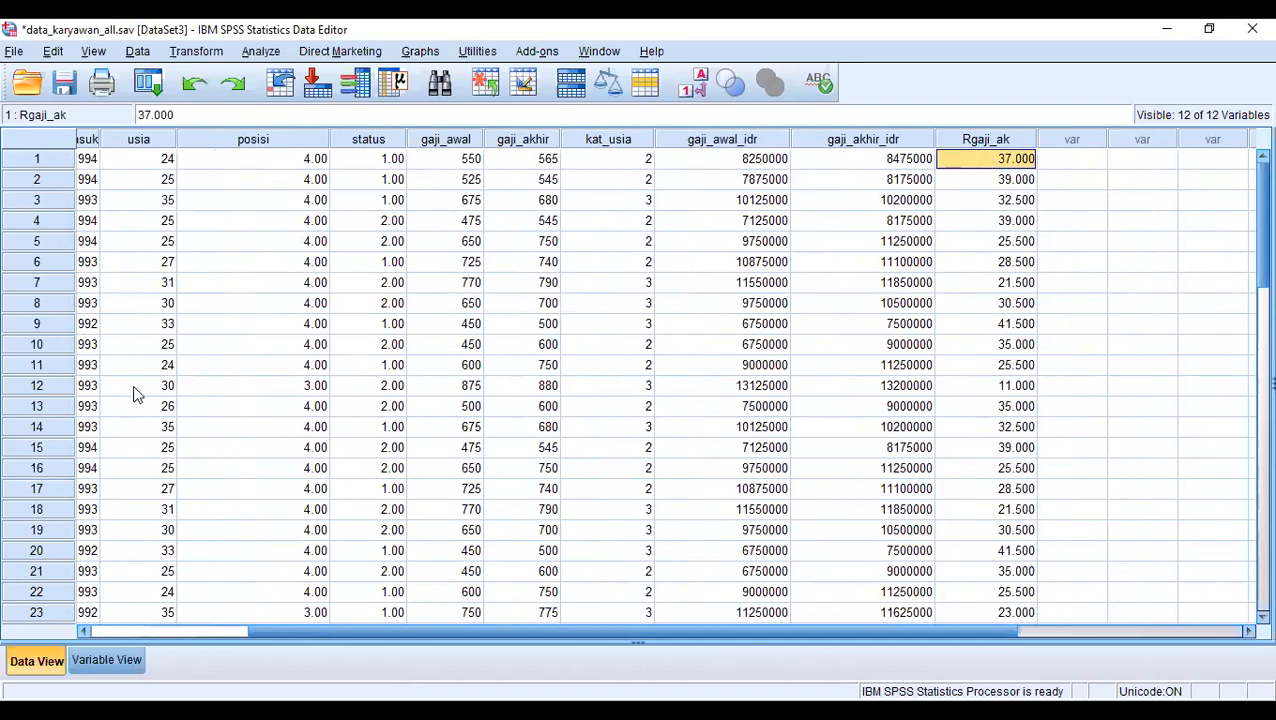
# - Inspect the new rank variable's name, label and value labels in the variable definitions, and return to the data
pyautogui.click(90, 666)
pyautogui.click(135, 362)
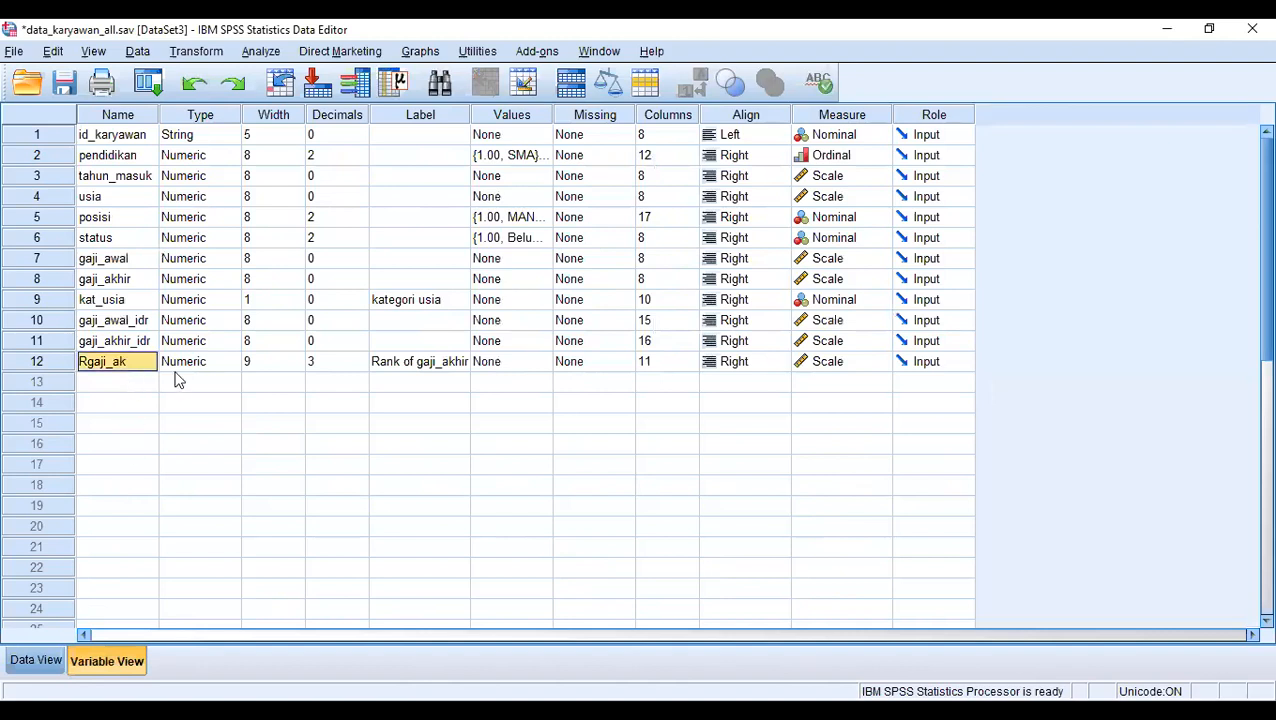
pyautogui.click(481, 362)
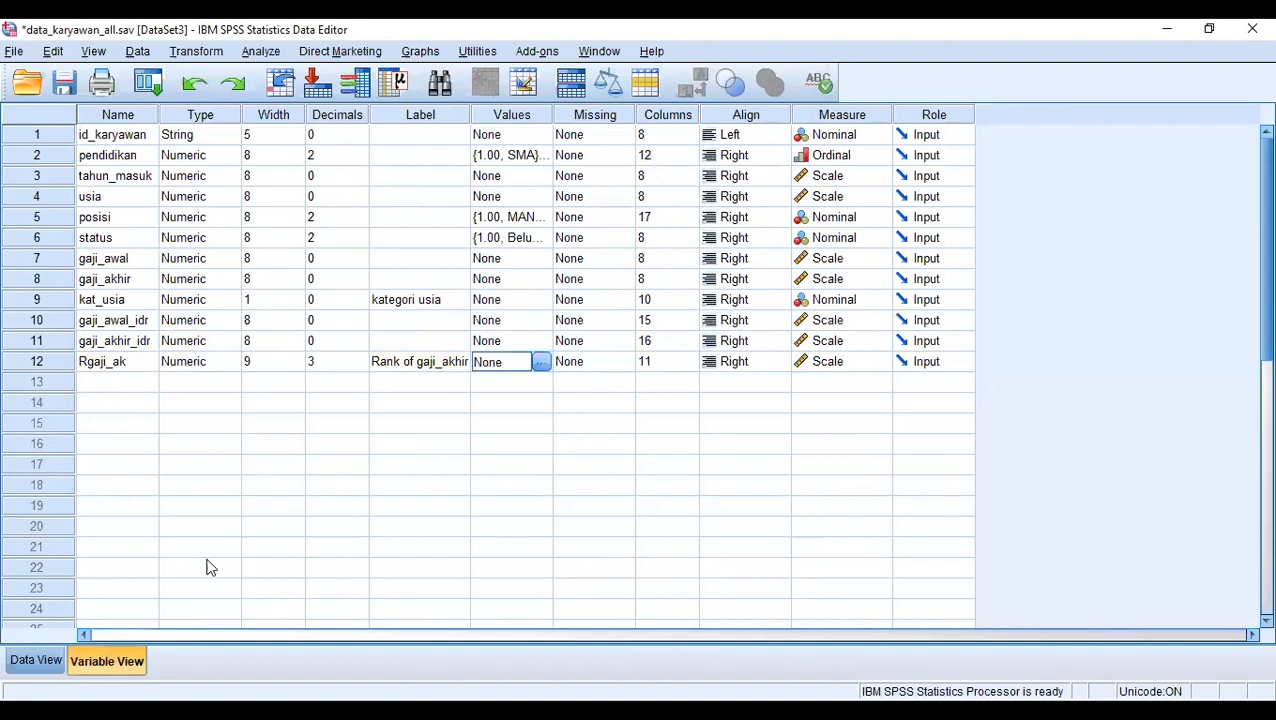
pyautogui.click(40, 663)
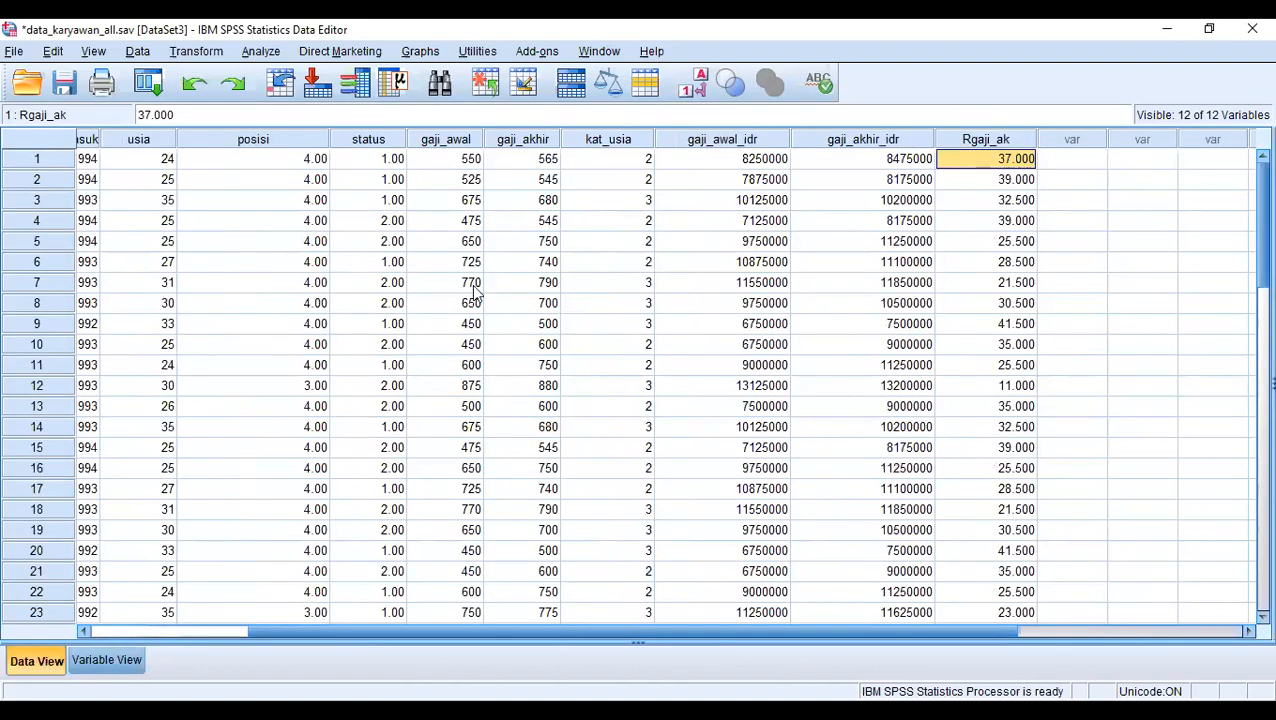
# - Compare gaji_akhir with its rank for case 1 and case 40
pyautogui.click(539, 160)
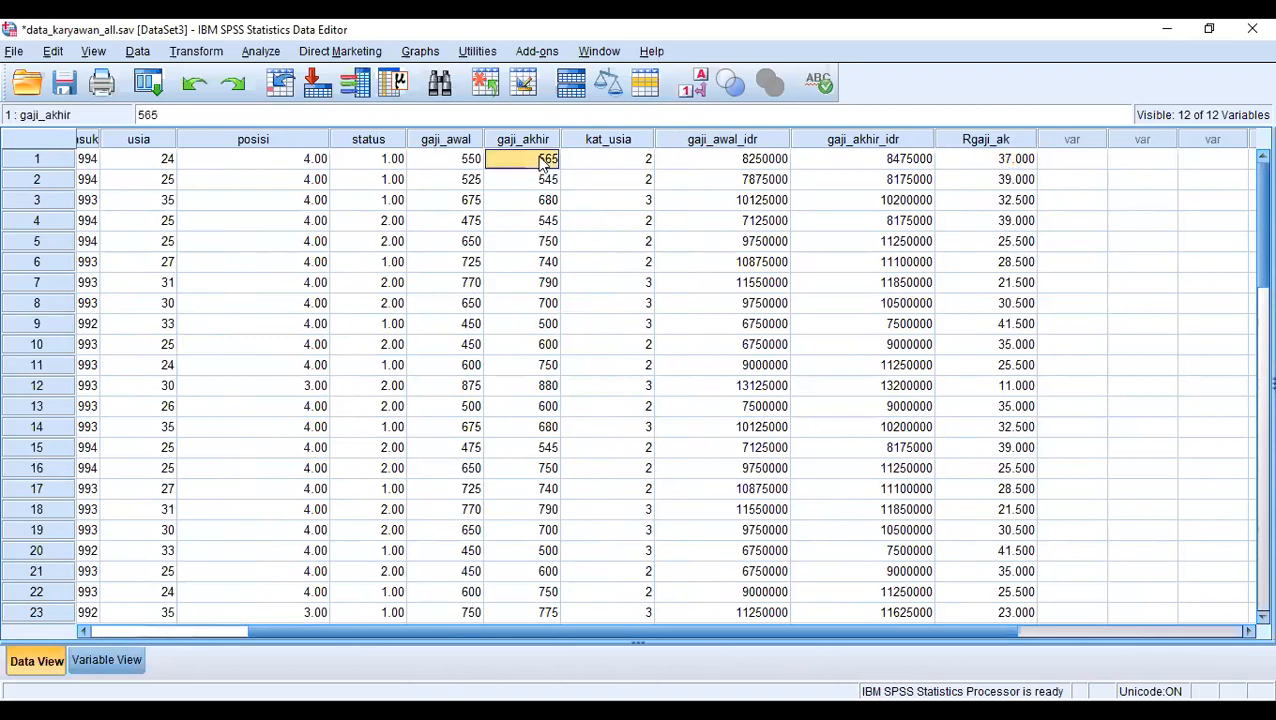
pyautogui.click(988, 162)
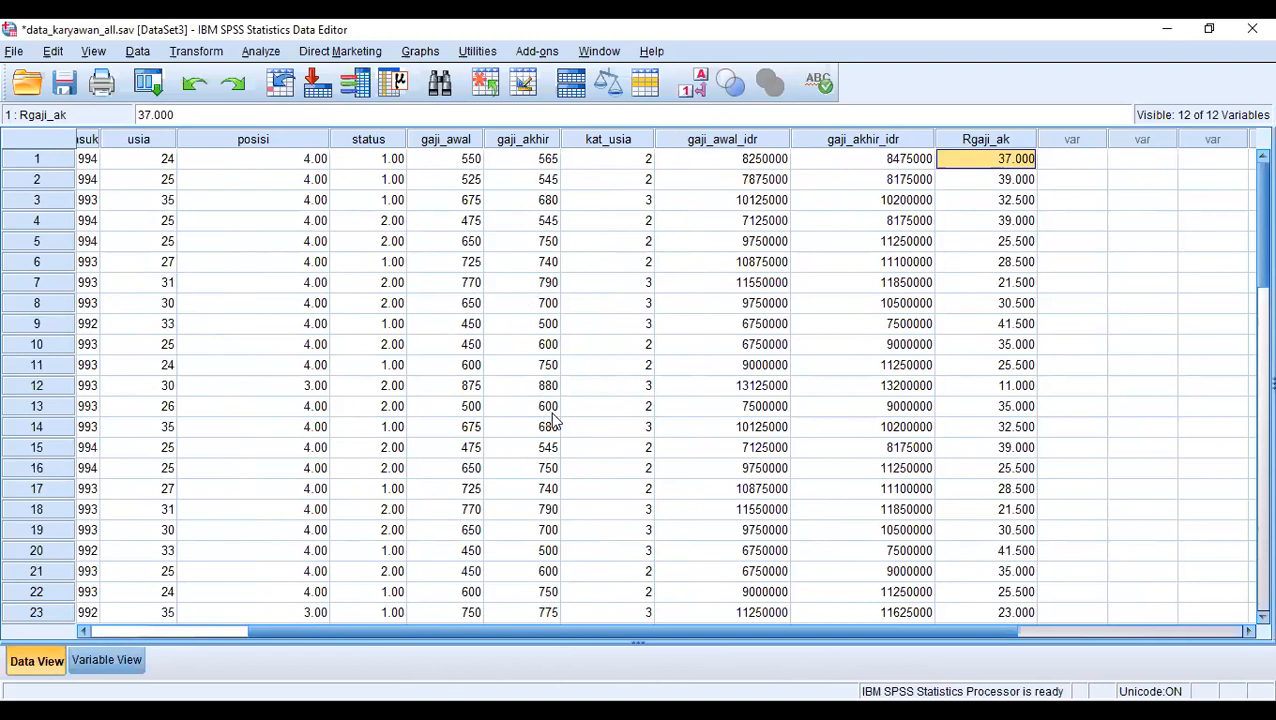
pyautogui.scroll(-6, 553, 427)
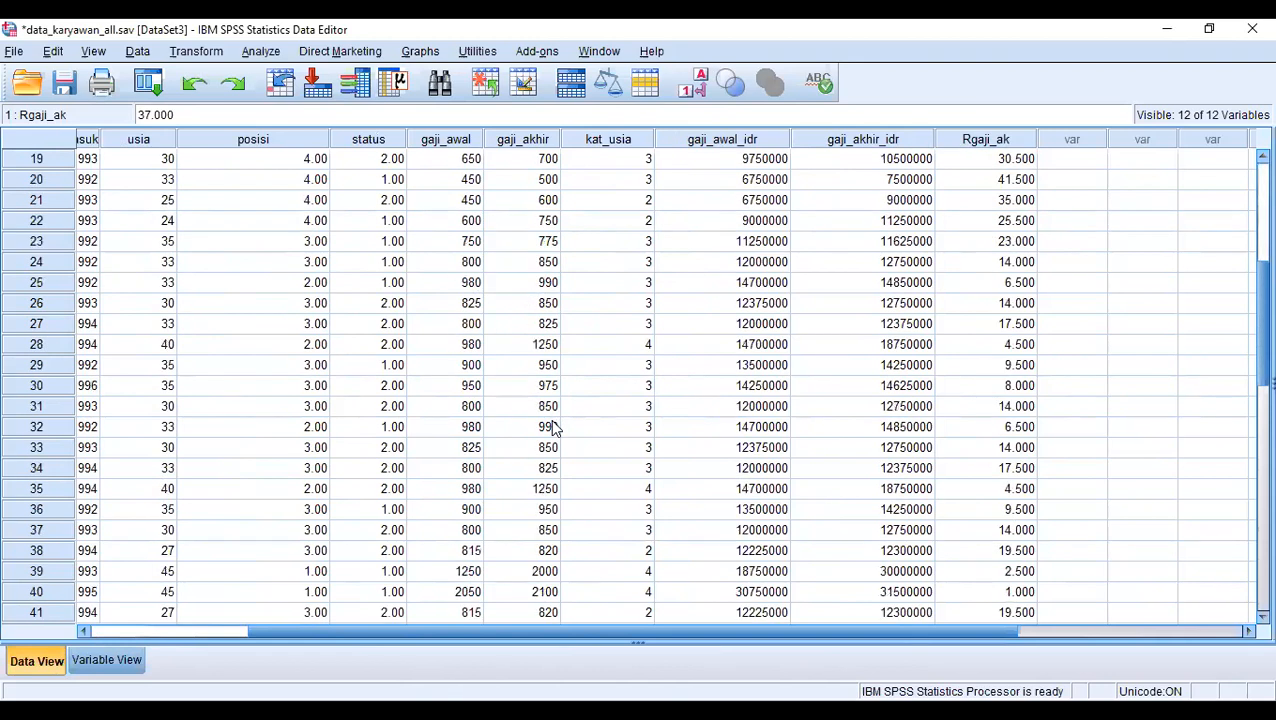
pyautogui.click(525, 591)
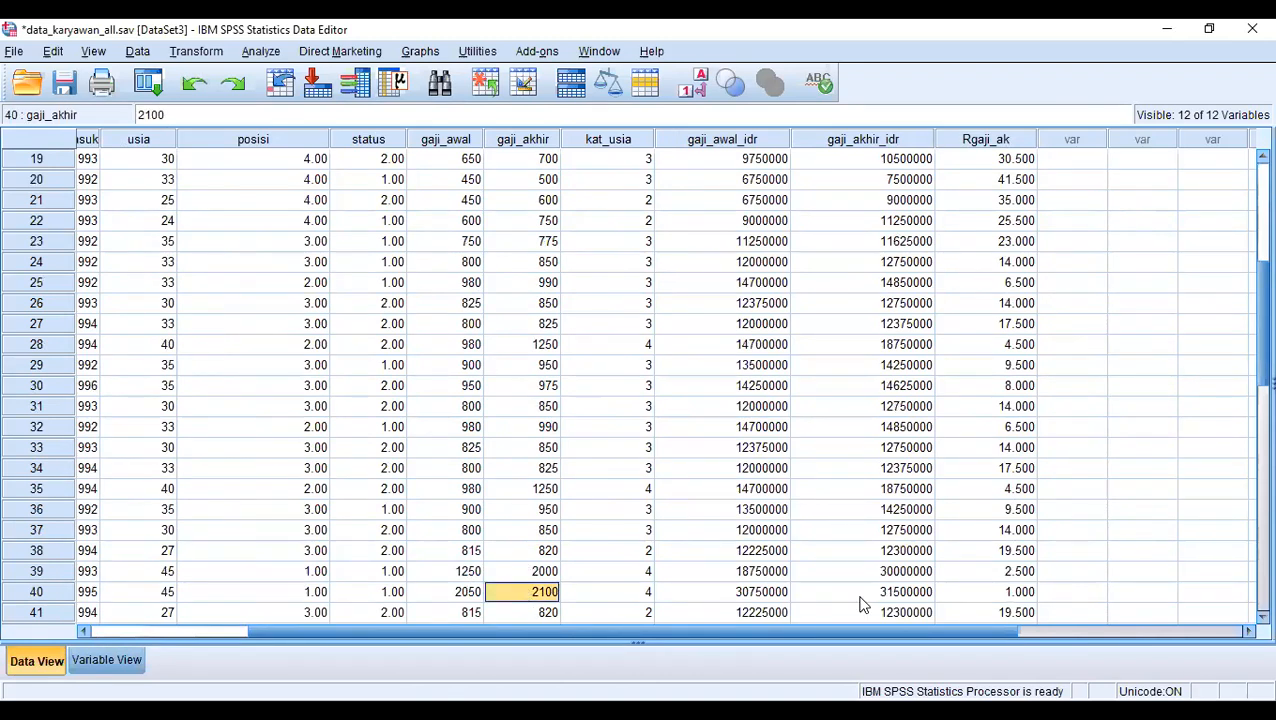
pyautogui.click(995, 591)
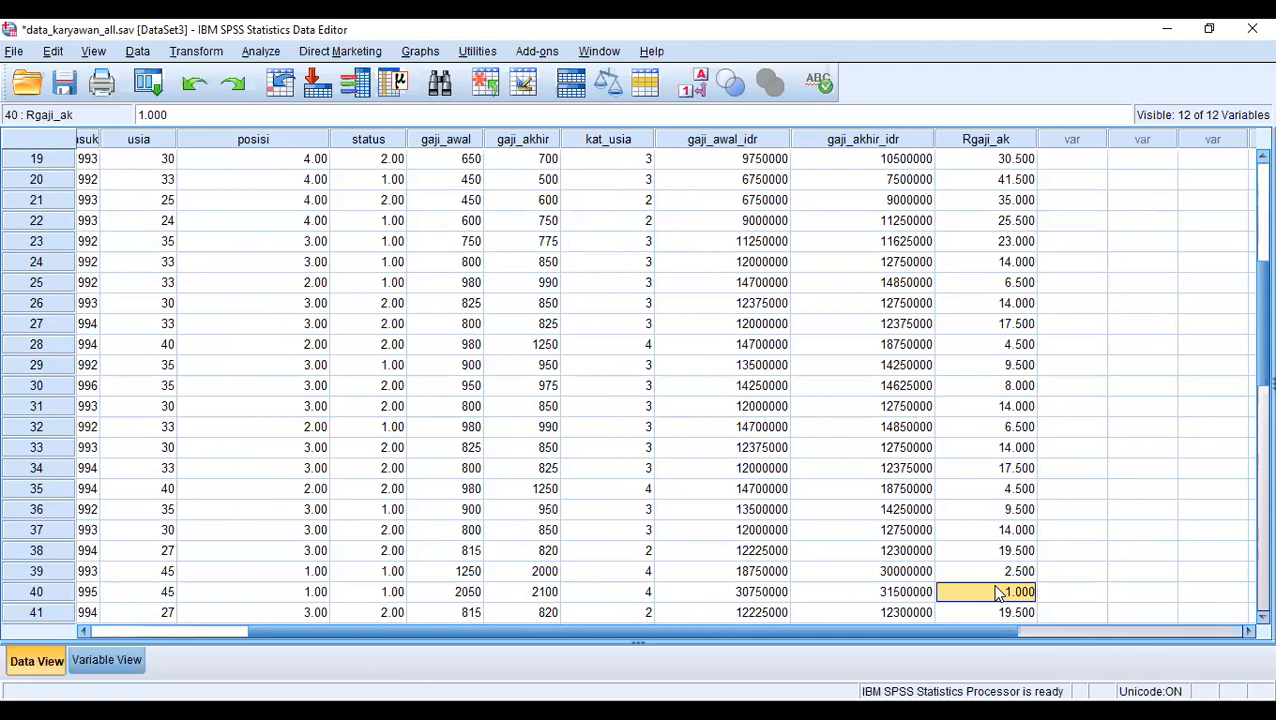
# - Compare the gaji_akhir values of case 39 and case 42
pyautogui.click(556, 574)
pyautogui.scroll(-3, 550, 570)
pyautogui.scroll(3, 547, 566)
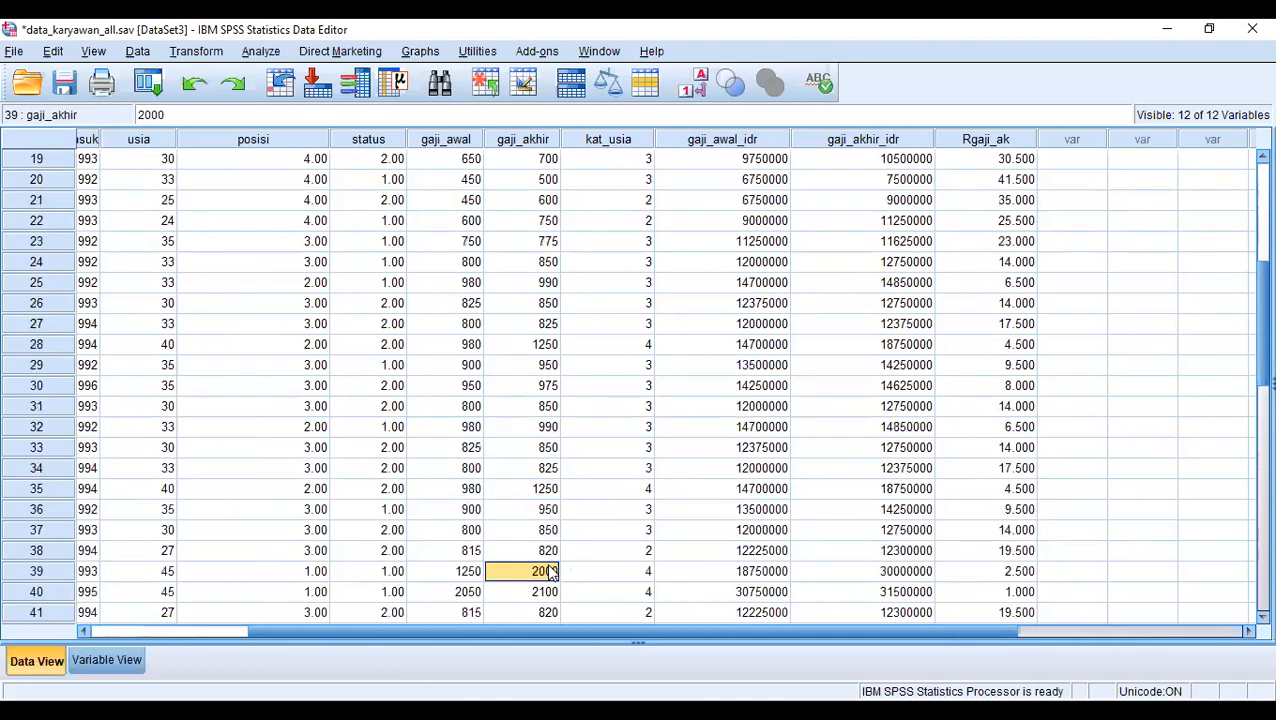
pyautogui.scroll(-2, 552, 565)
pyautogui.click(535, 515)
pyautogui.click(548, 452)
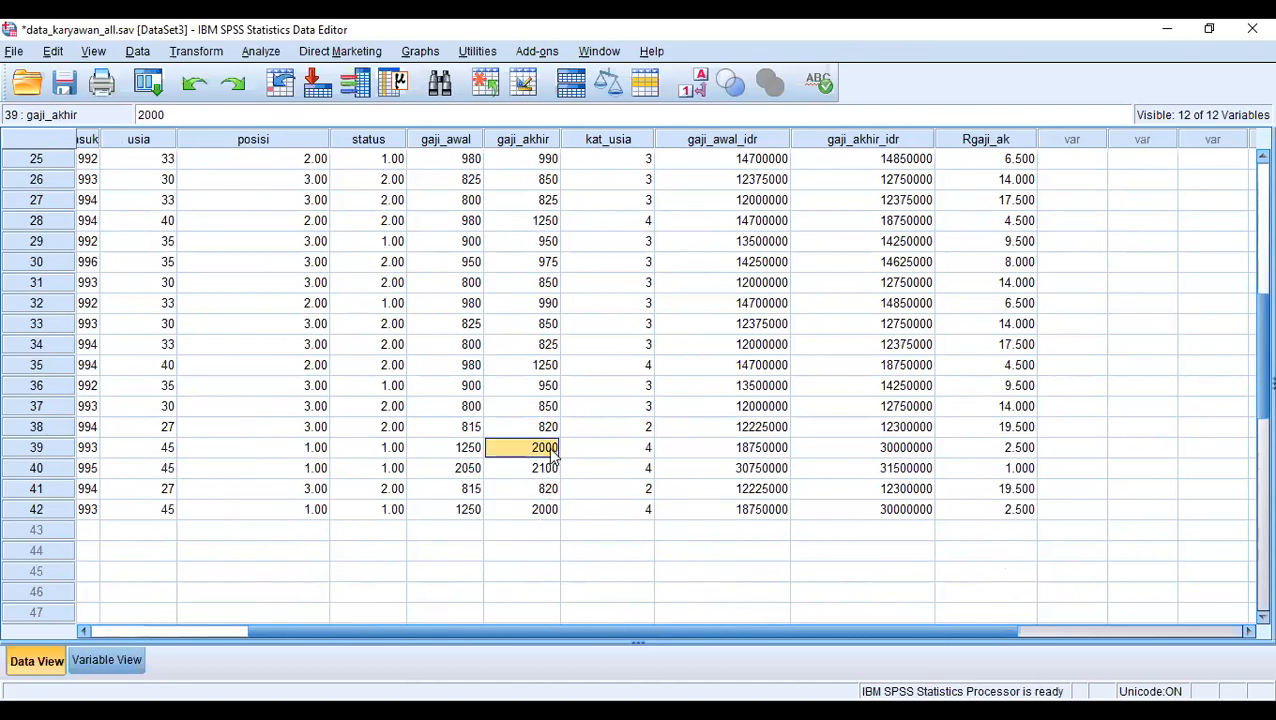
pyautogui.click(535, 515)
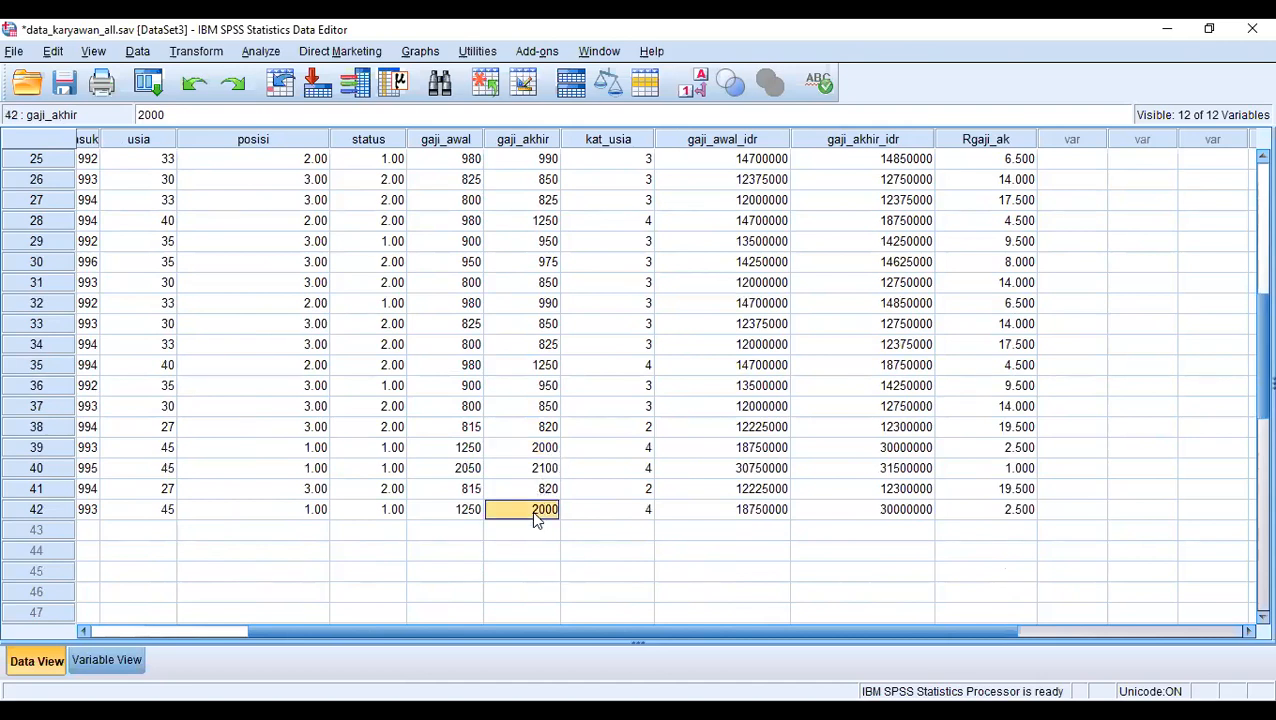
pyautogui.click(555, 452)
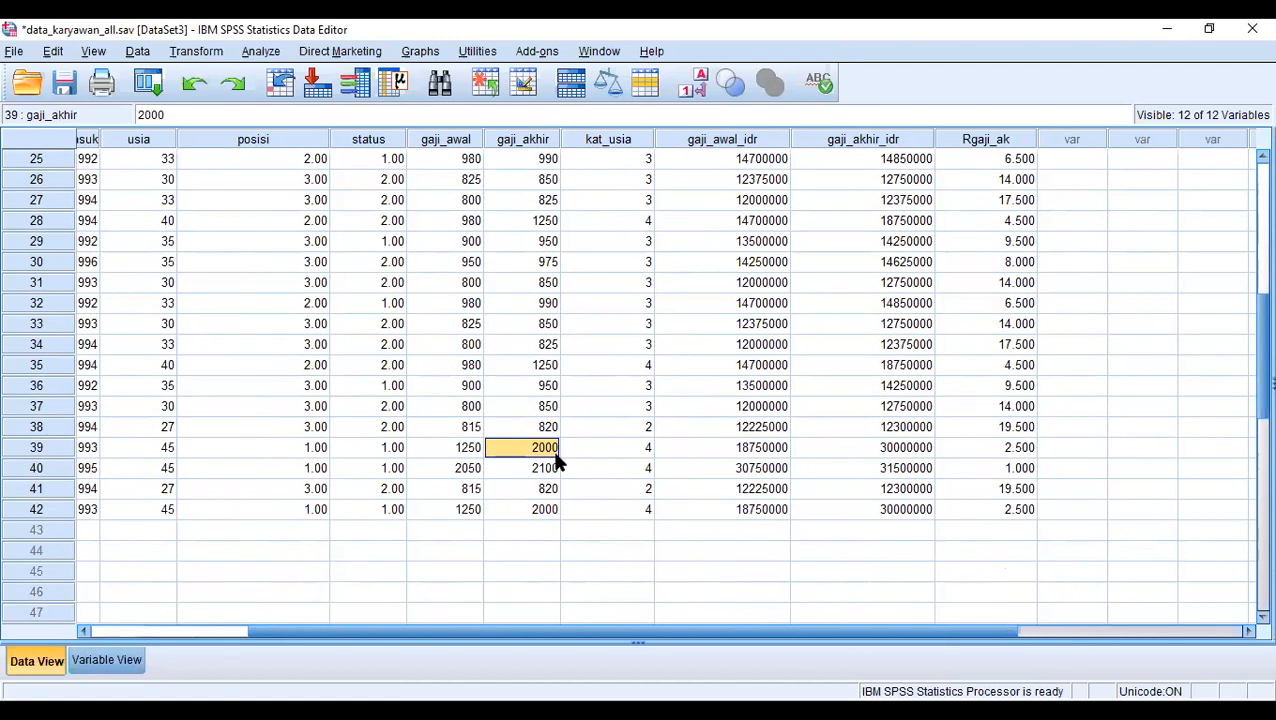
# - Compare the Rgaji_ak ranks given to case 39 and case 42
pyautogui.click(1010, 454)
pyautogui.click(999, 508)
pyautogui.click(1008, 456)
pyautogui.click(1005, 511)
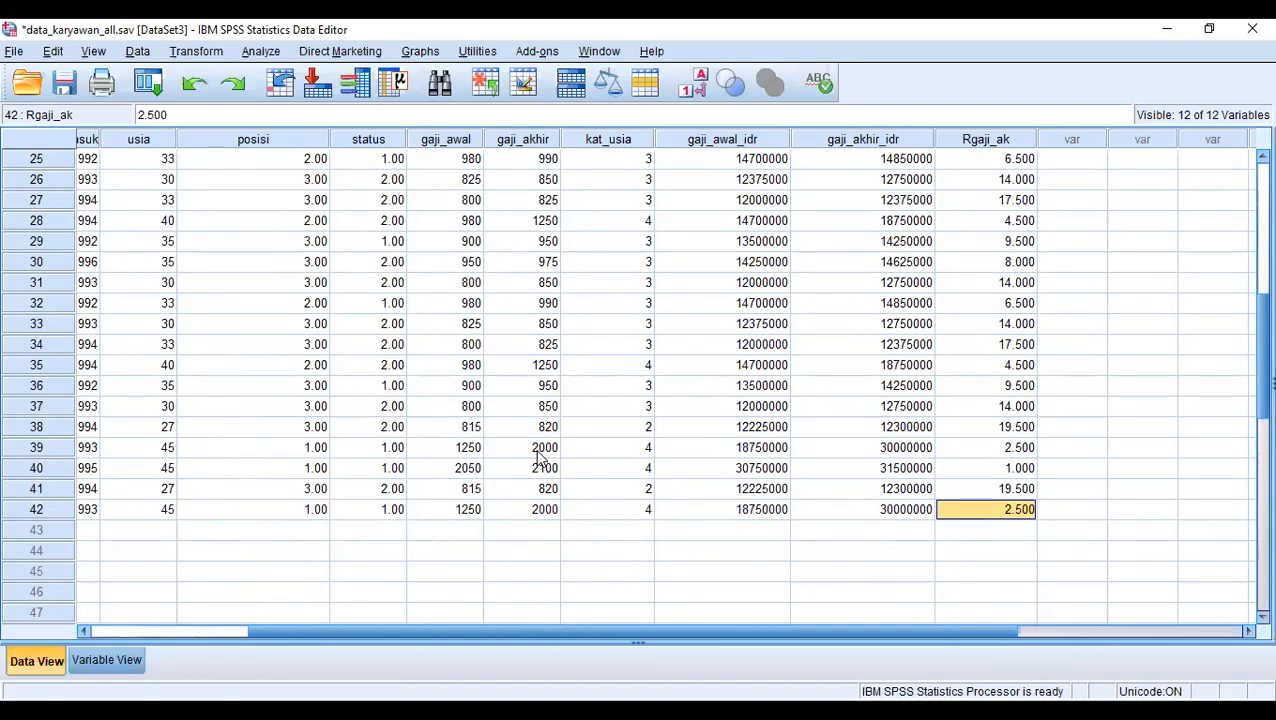
# - Compare gaji_akhir in case 35 with the salaries in cases 39, 40 and 42
pyautogui.click(553, 369)
pyautogui.scroll(6, 555, 372)
pyautogui.scroll(-5, 560, 375)
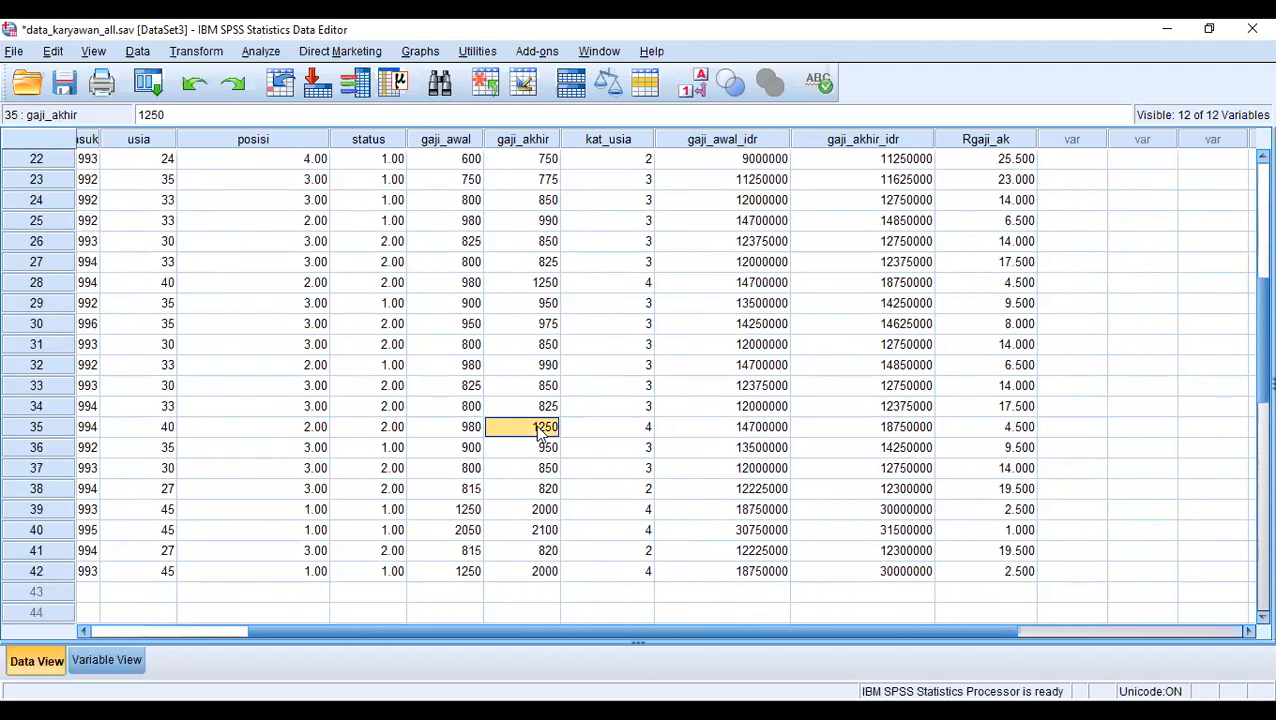
pyautogui.click(550, 530)
pyautogui.click(549, 517)
pyautogui.click(551, 531)
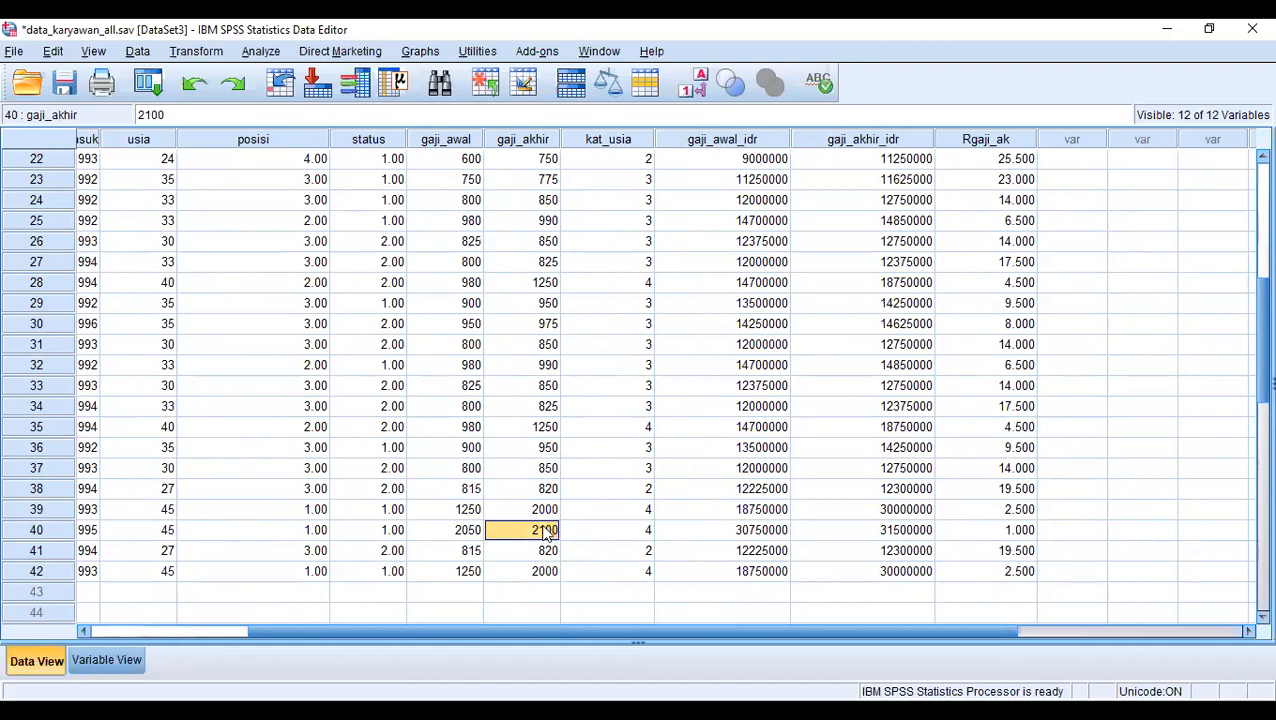
pyautogui.click(549, 513)
pyautogui.click(548, 571)
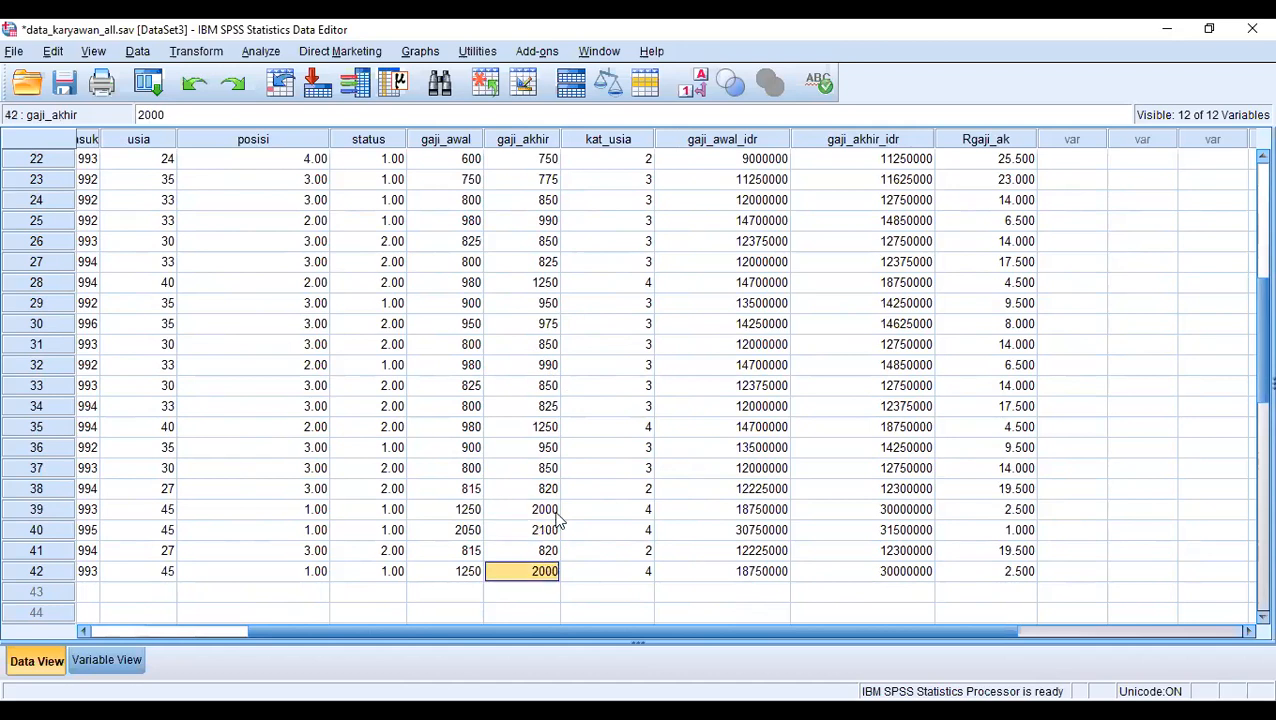
# - Compare gaji_akhir in cases 28 and 35, and check the Rgaji_ak rank of case 28
pyautogui.click(545, 430)
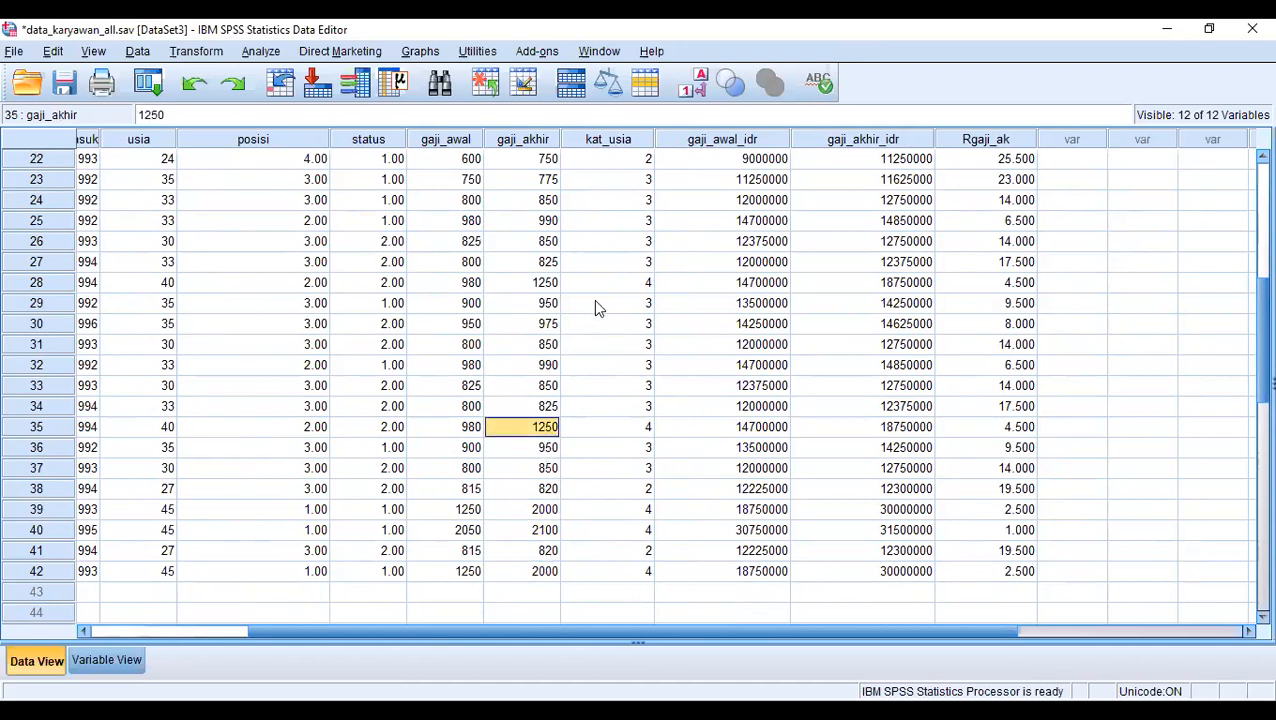
pyautogui.click(535, 282)
pyautogui.click(508, 427)
pyautogui.click(1003, 284)
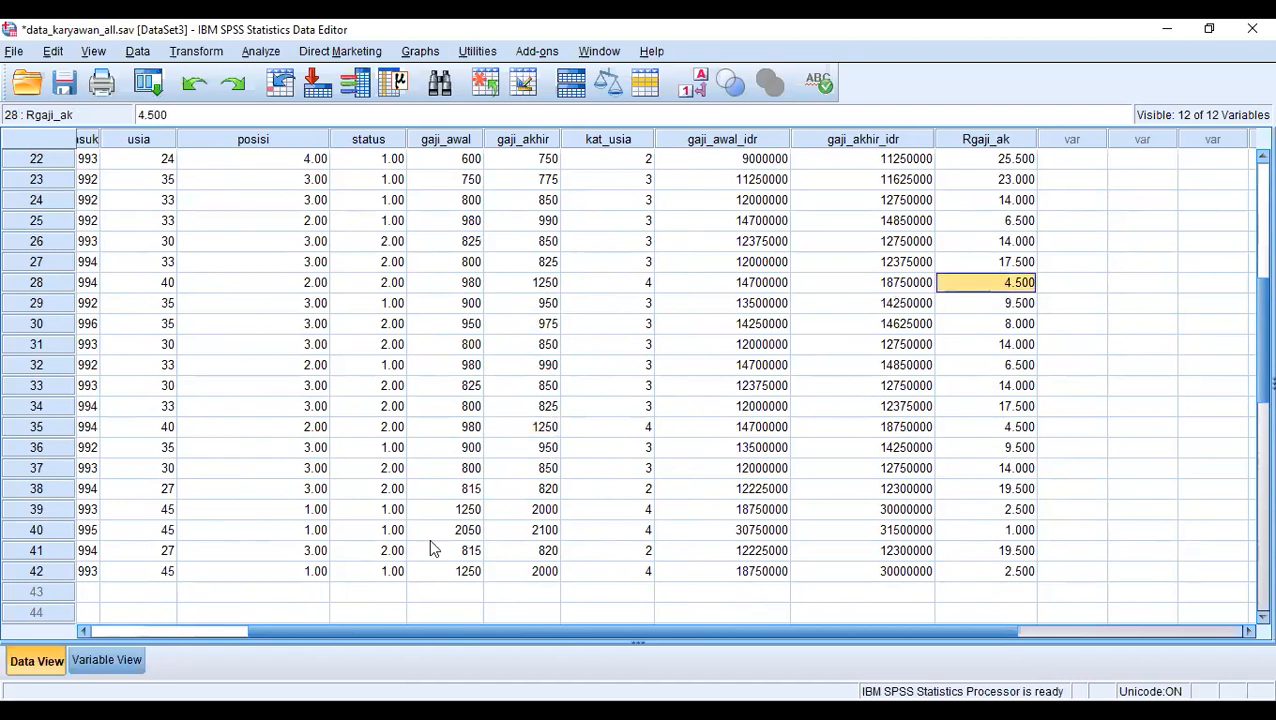
# - Set the number of decimals for the Rgaji_ak variable to 6 in the variable definitions
pyautogui.click(120, 656)
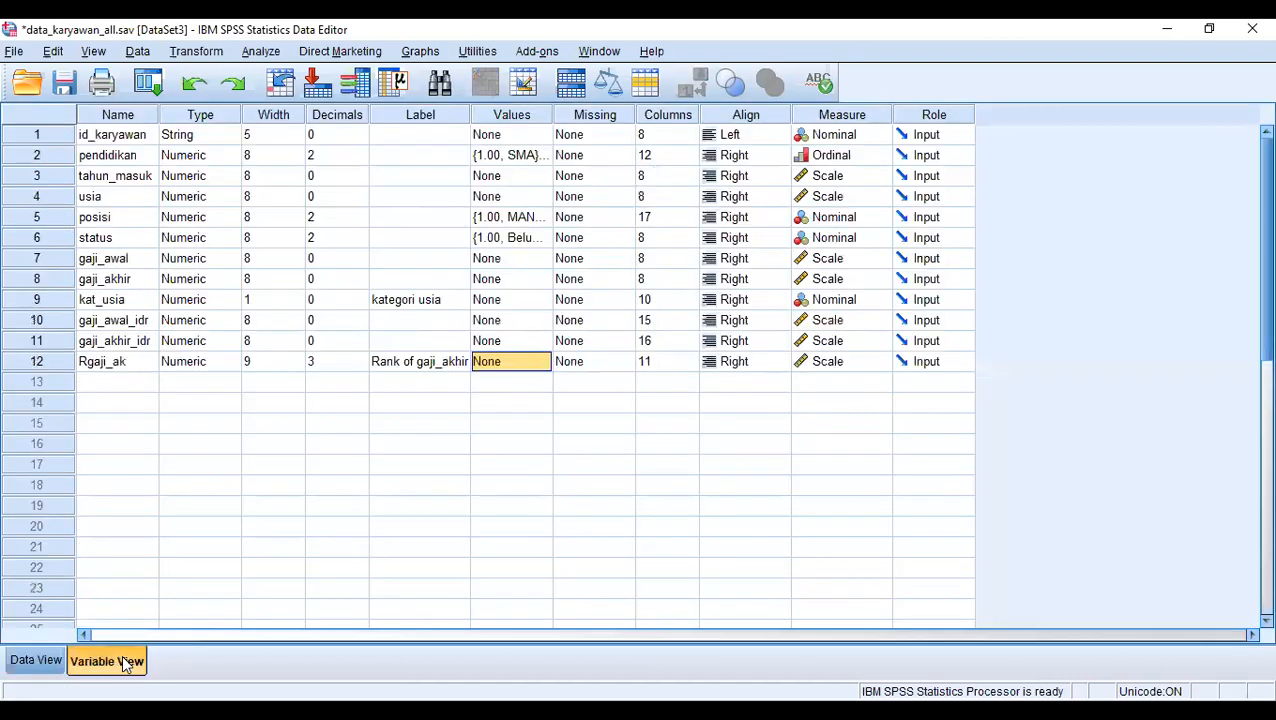
pyautogui.click(362, 358)
pyautogui.click(360, 363)
pyautogui.click(360, 360)
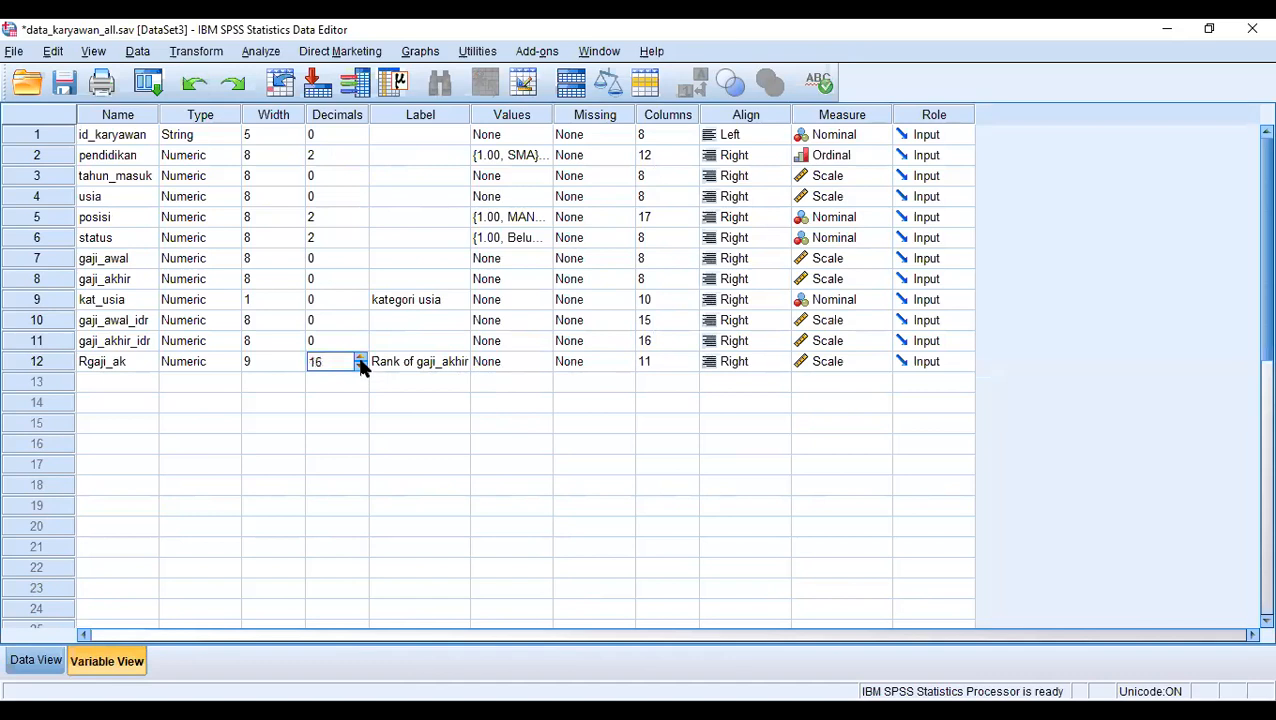
pyautogui.press('BackSpace')
pyautogui.press('BackSpace')
pyautogui.write('6')
pyautogui.press('Tab')
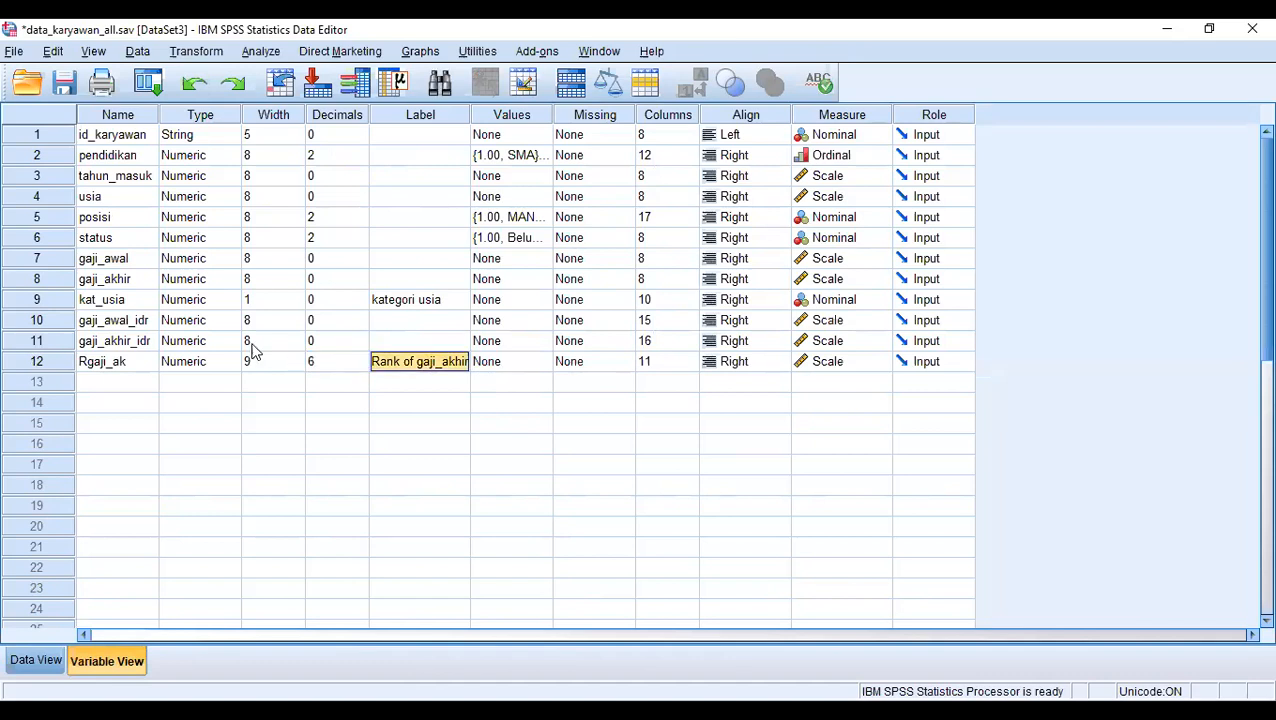
# - Adjust the width of the Rgaji_ak variable and set its decimals to 1
pyautogui.click(265, 362)
pyautogui.click(296, 366)
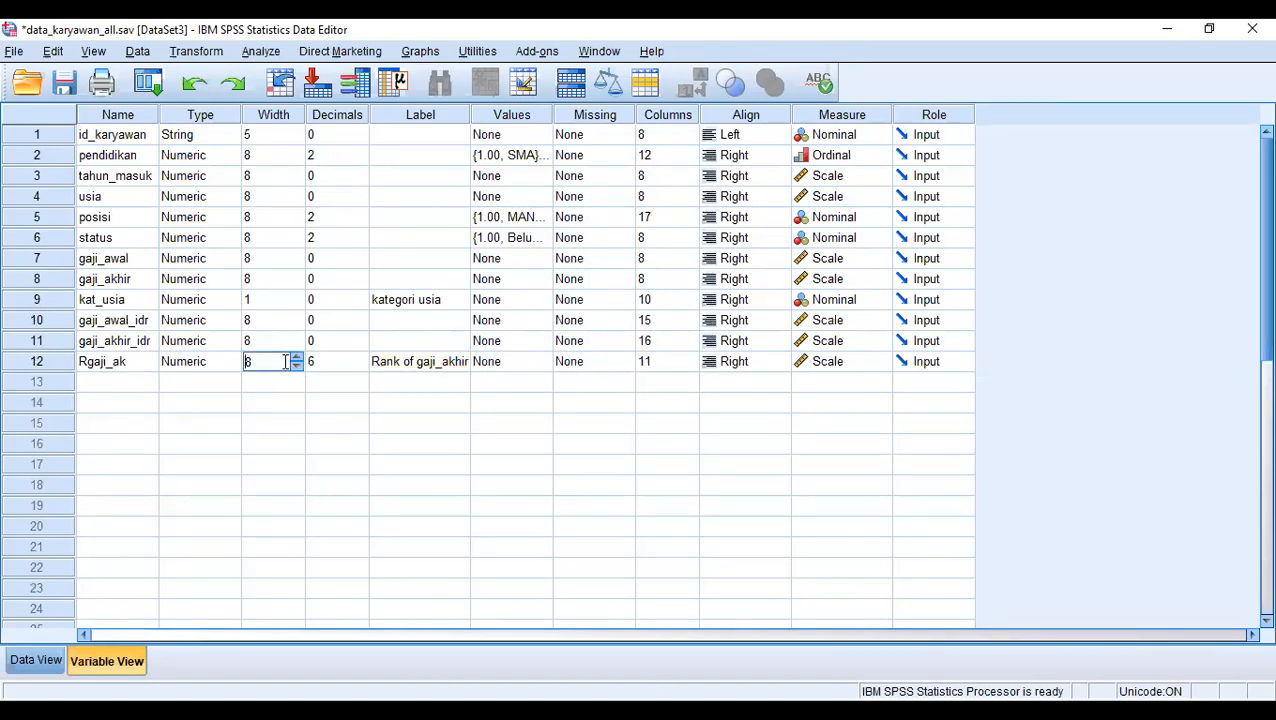
pyautogui.click(340, 363)
pyautogui.press('BackSpace')
pyautogui.write('0')
pyautogui.click(252, 364)
pyautogui.click(295, 358)
pyautogui.click(356, 363)
pyautogui.click(361, 357)
pyautogui.click(285, 364)
pyautogui.click(296, 357)
pyautogui.click(327, 361)
# - Return to the data and review the Rgaji_ak ranks across the cases
pyautogui.click(46, 658)
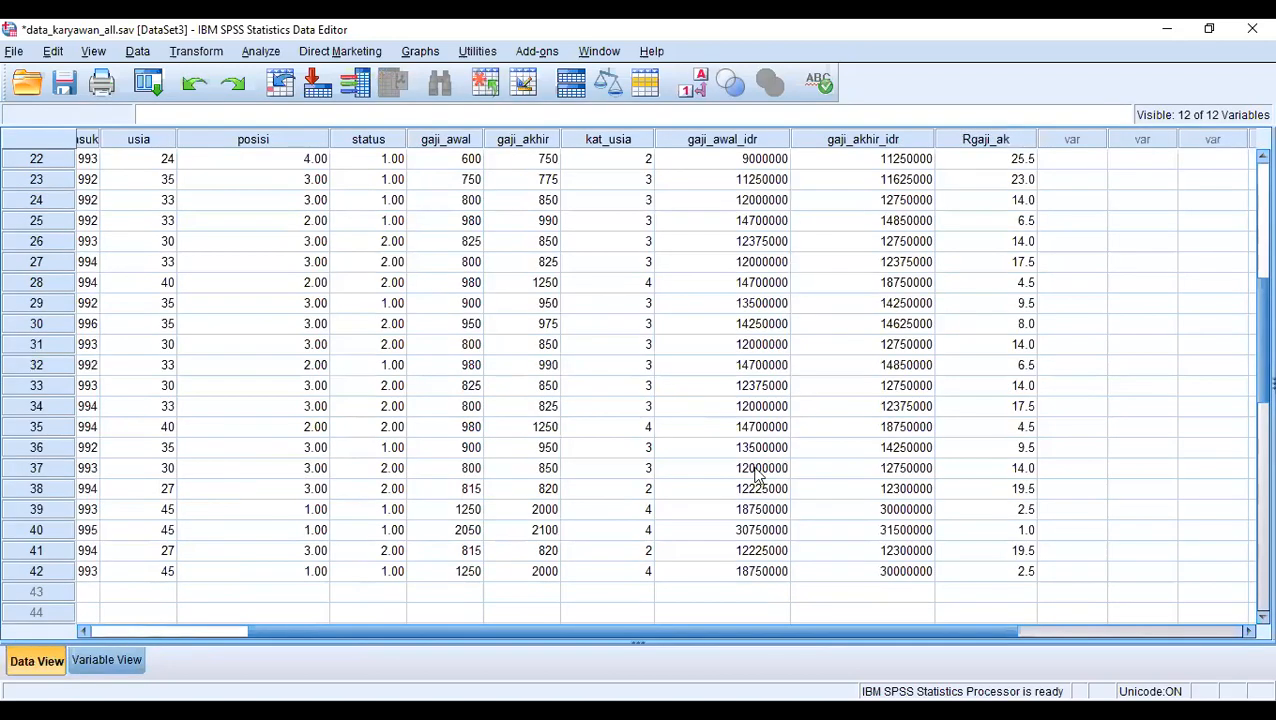
pyautogui.scroll(-2, 952, 271)
pyautogui.scroll(9, 963, 273)
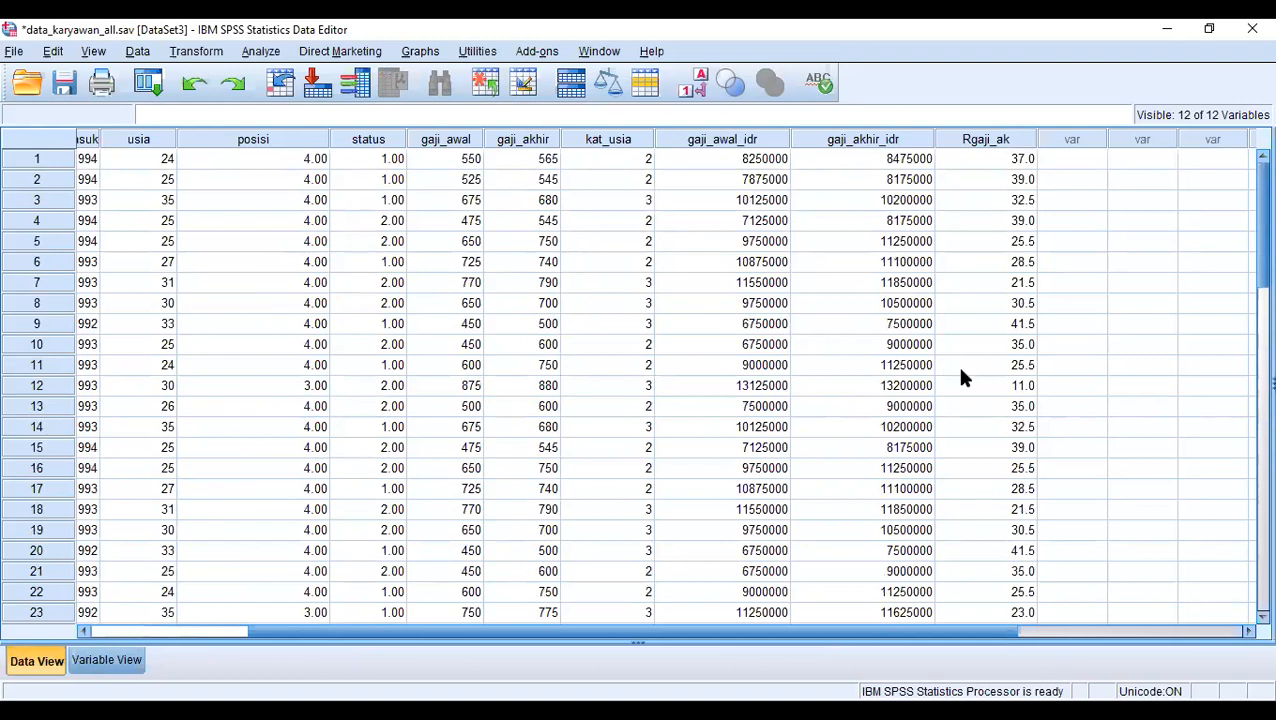
pyautogui.scroll(-4, 962, 378)
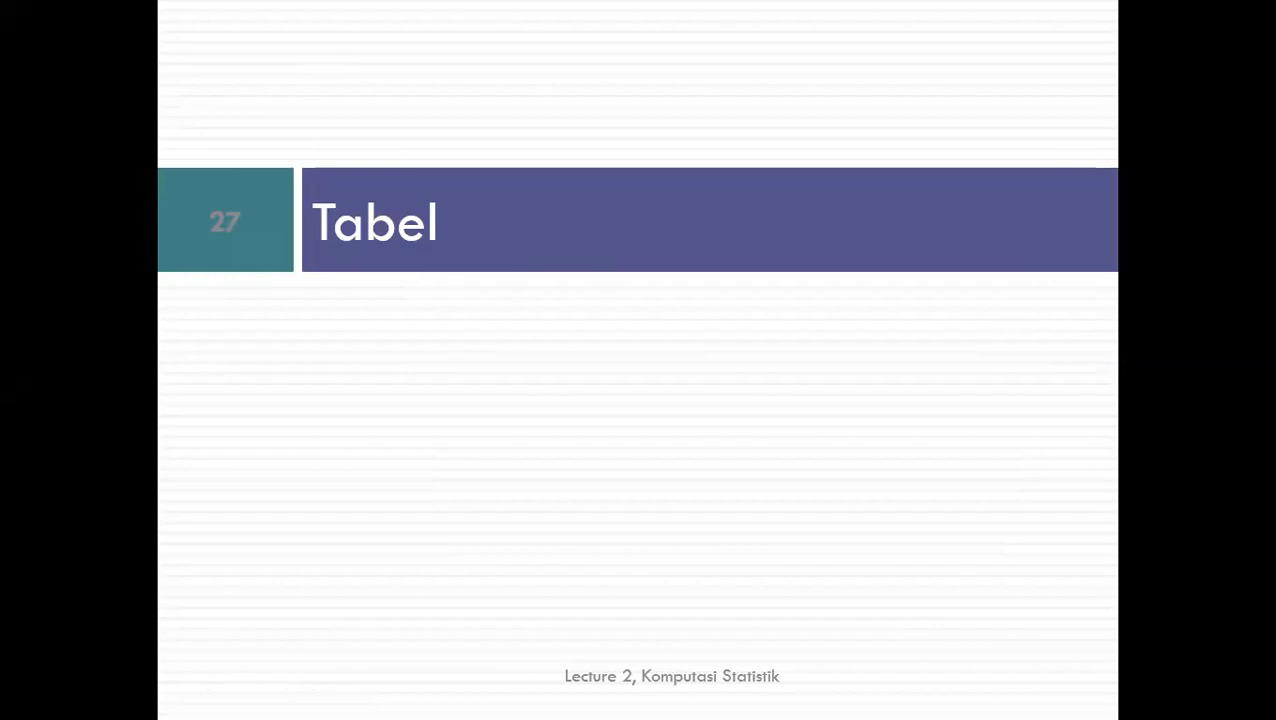
pyautogui.press('Right')
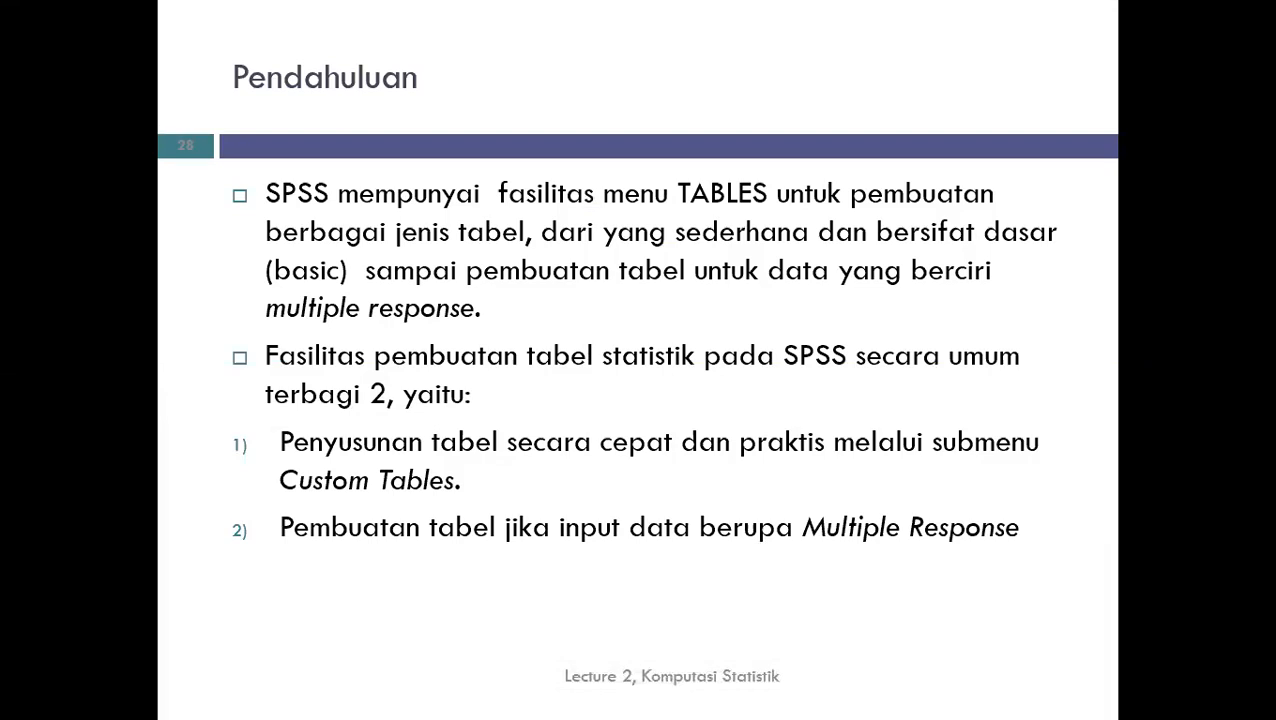
pyautogui.click(868, 578)
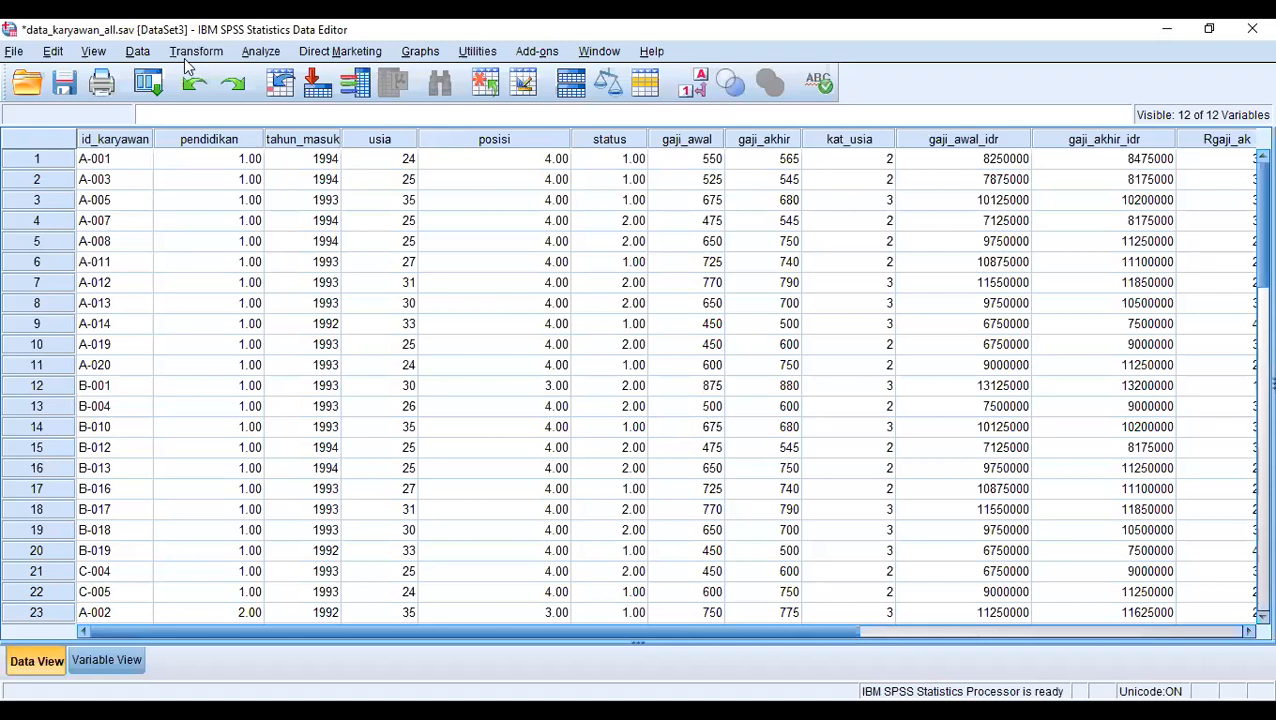
pyautogui.click(261, 55)
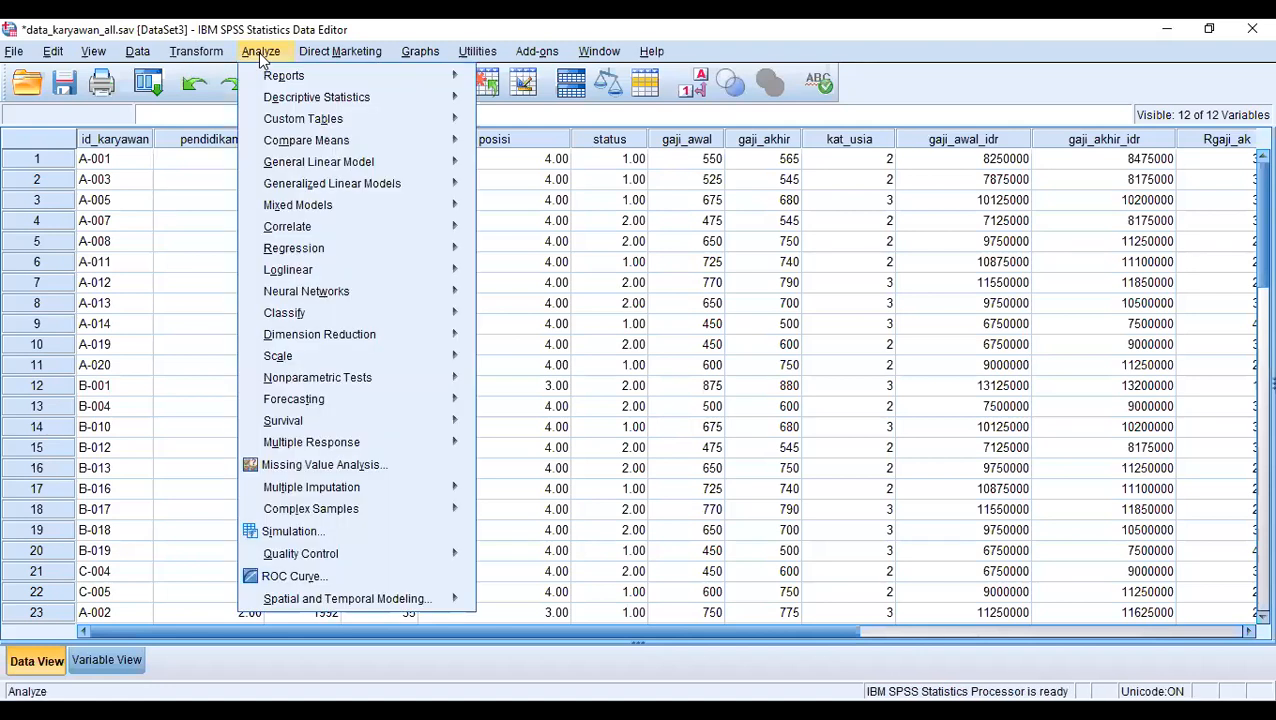
pyautogui.moveTo(300, 121)
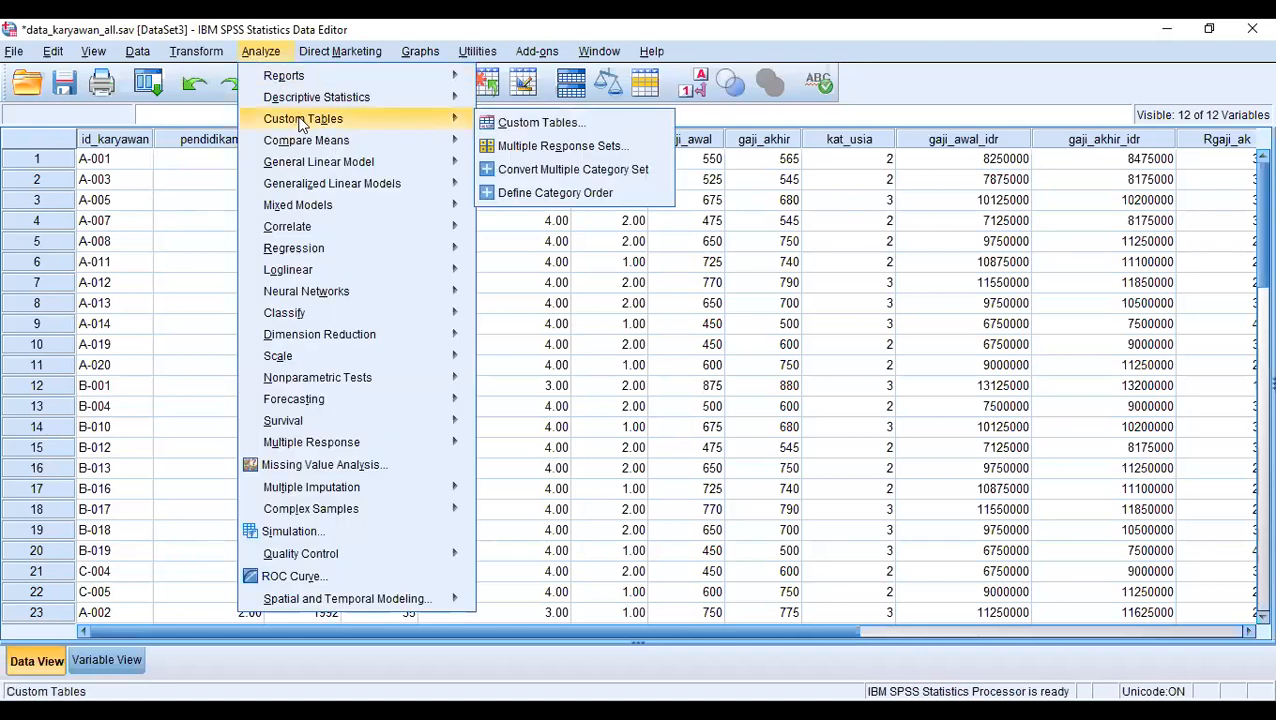
pyautogui.click(505, 120)
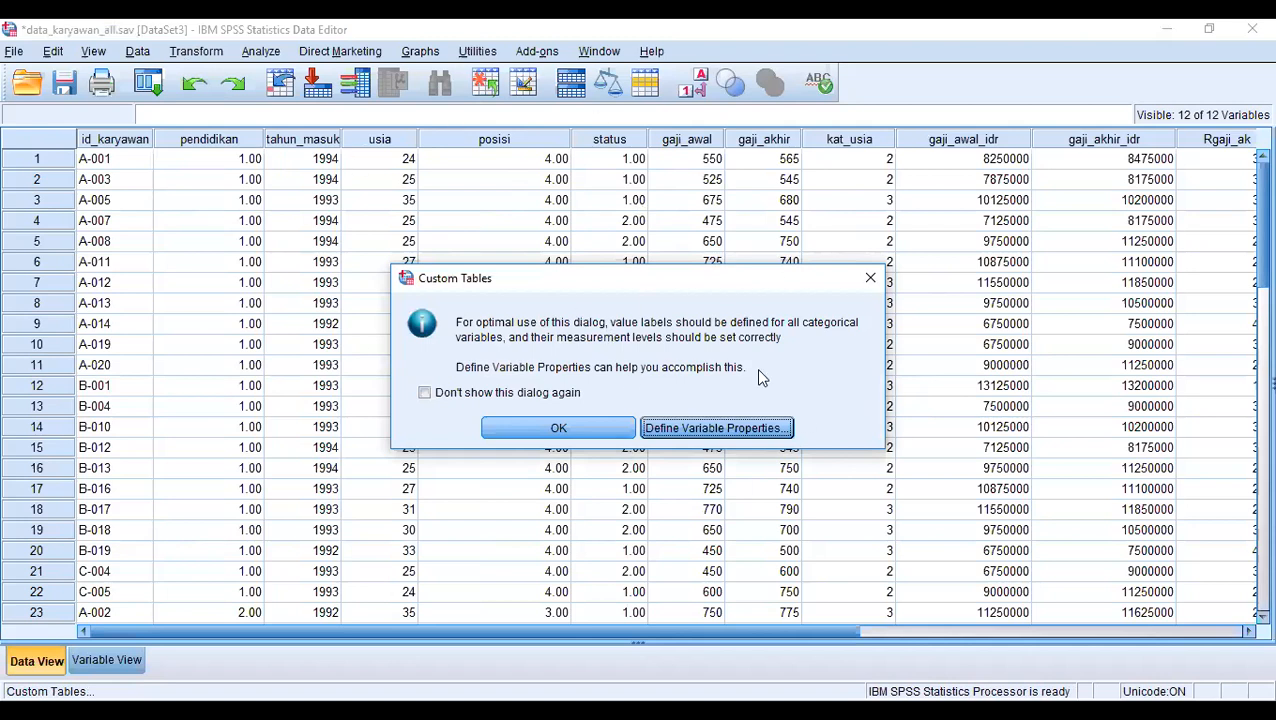
pyautogui.click(775, 432)
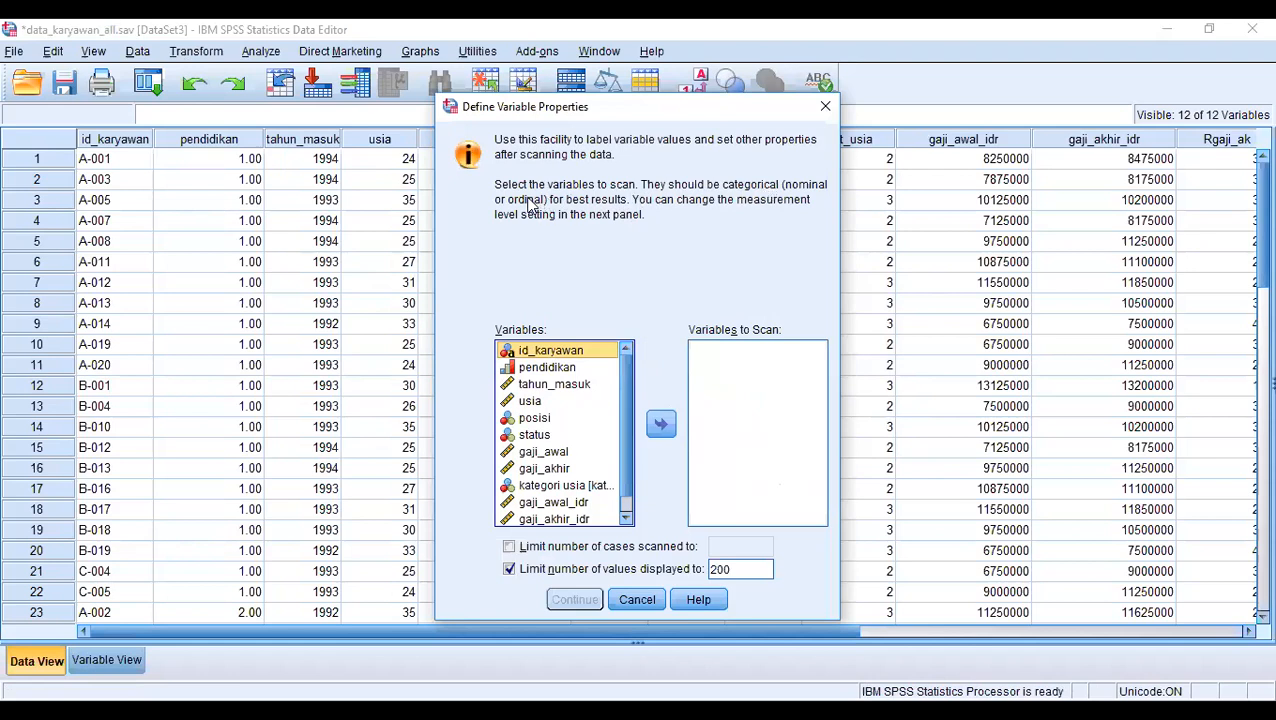
pyautogui.click(822, 107)
# - Start a custom table with posisi in the rows and pendidikan in the columns
pyautogui.click(199, 51)
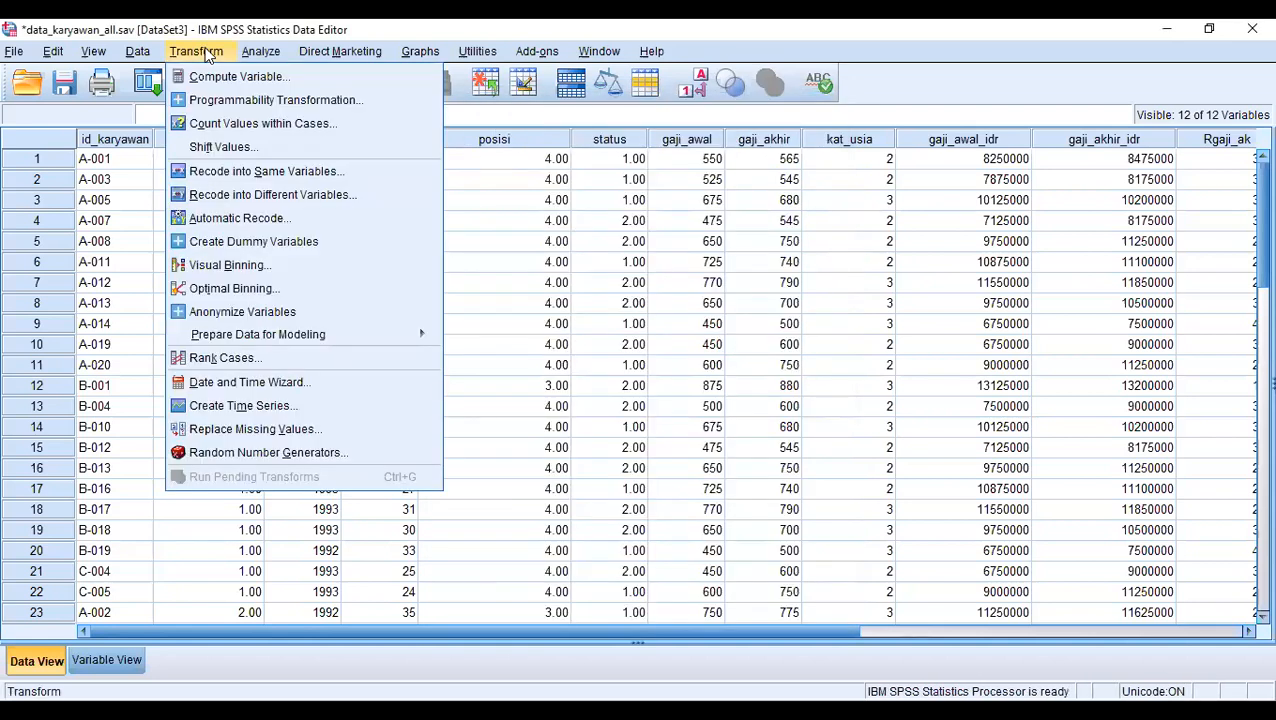
pyautogui.moveTo(250, 55)
pyautogui.moveTo(375, 120)
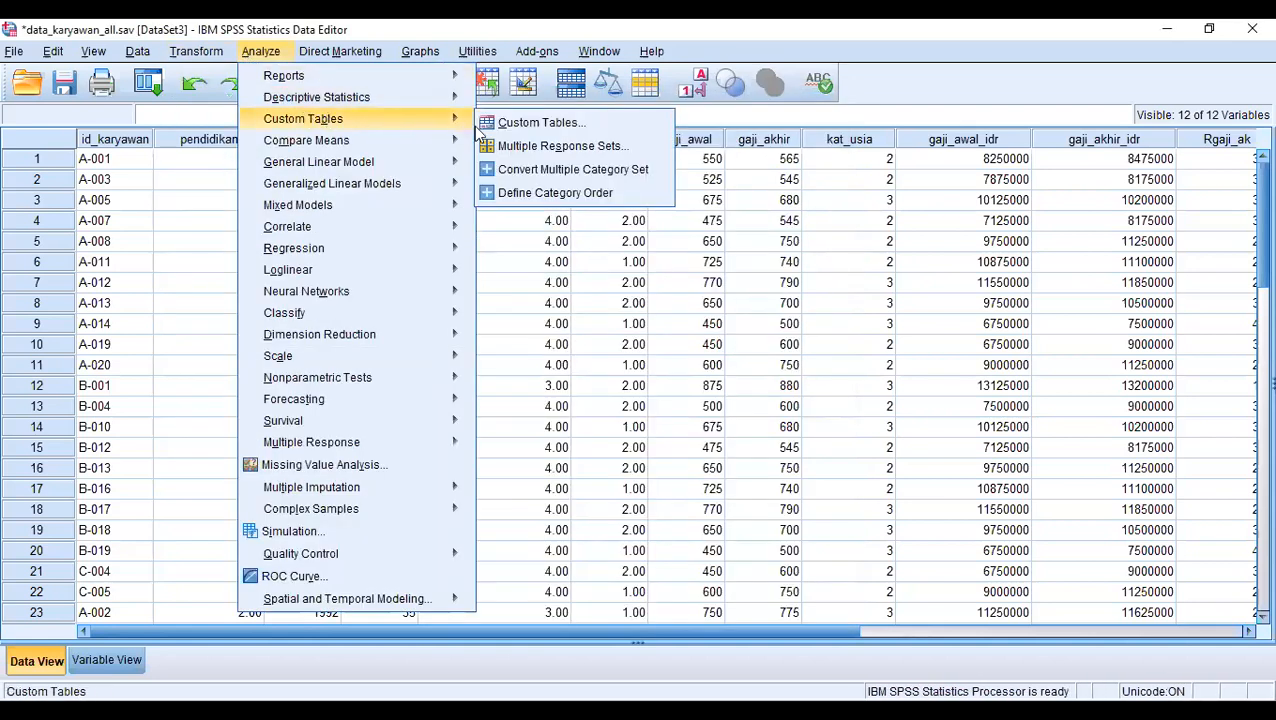
pyautogui.click(530, 123)
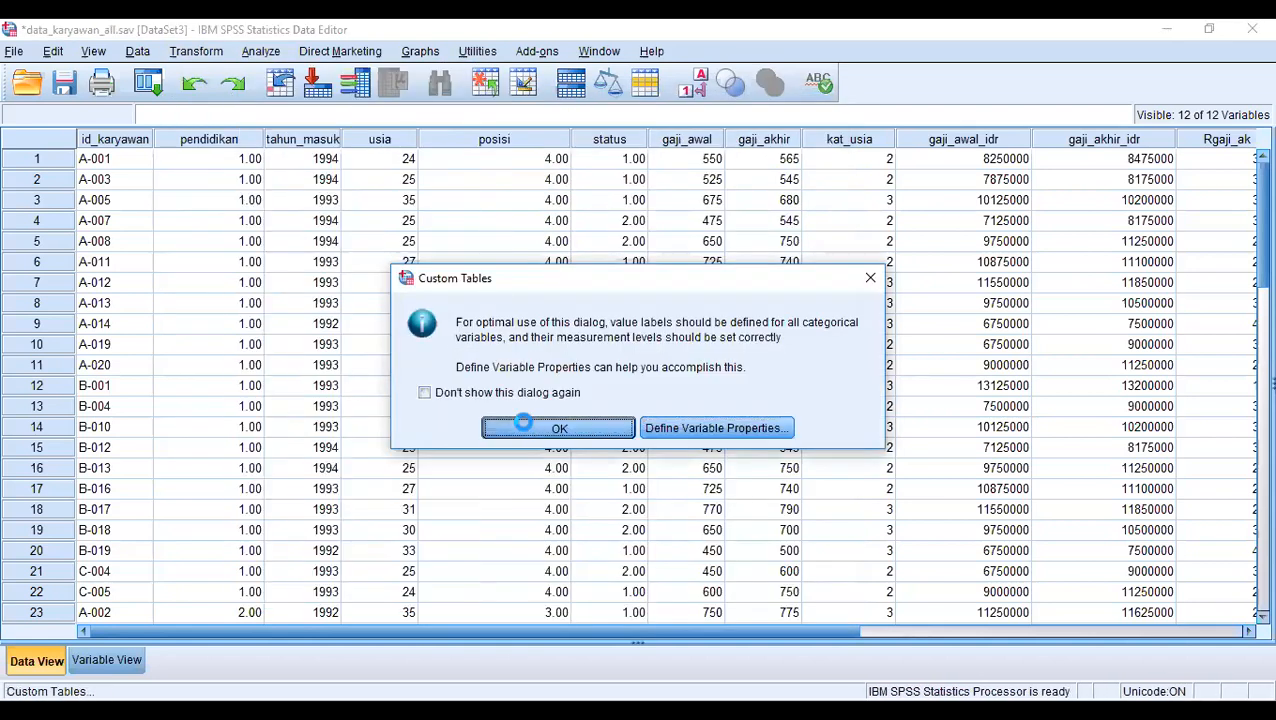
pyautogui.click(523, 424)
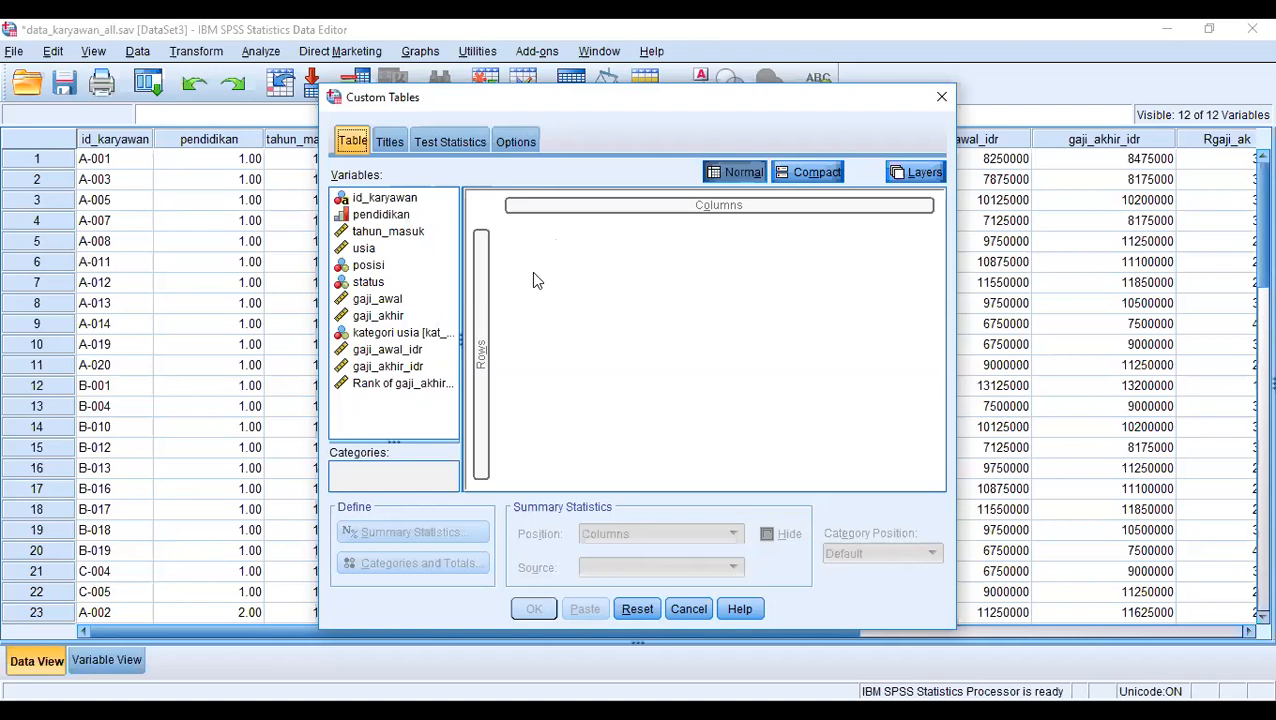
pyautogui.moveTo(366, 266); pyautogui.dragTo(470, 305)
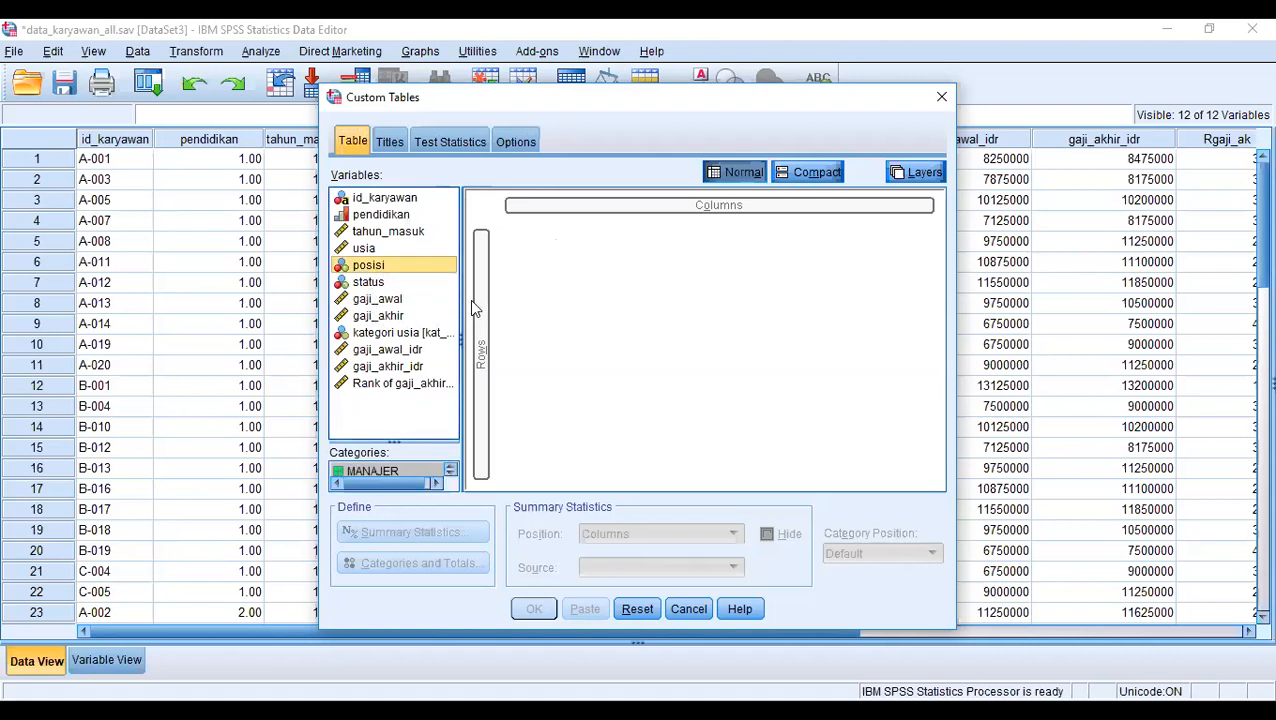
pyautogui.moveTo(407, 264); pyautogui.dragTo(477, 292)
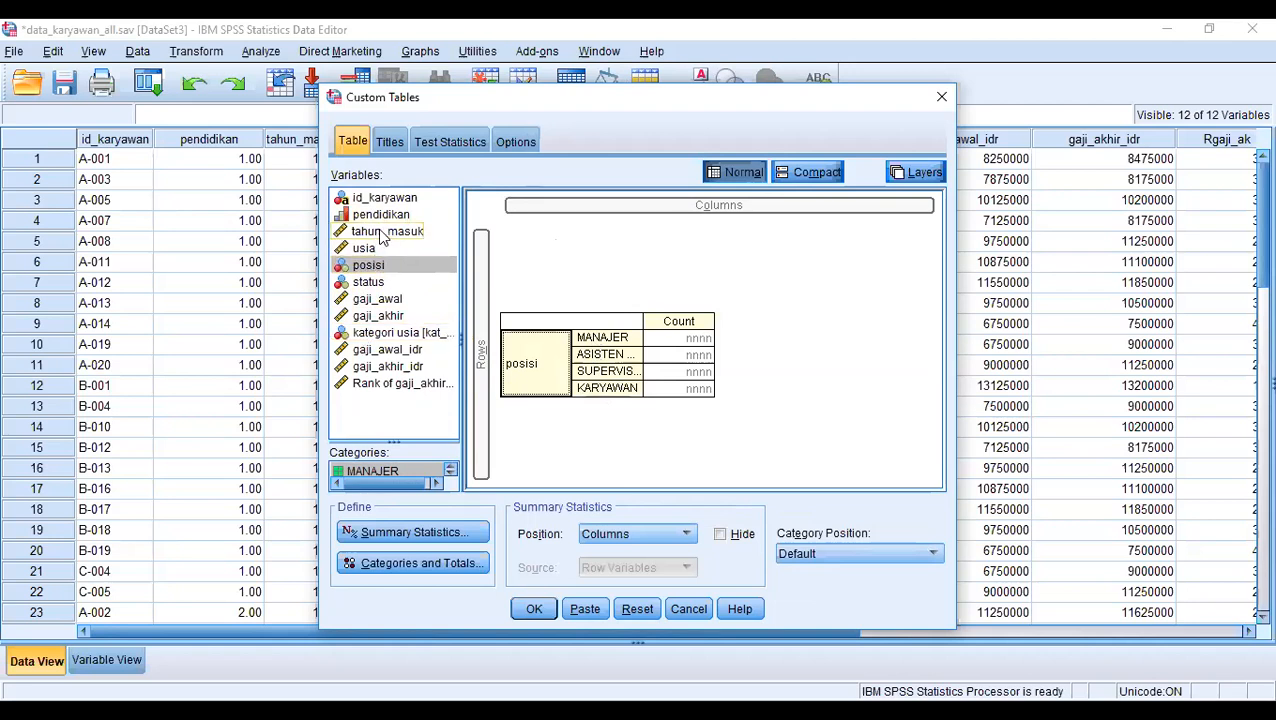
pyautogui.moveTo(380, 214); pyautogui.dragTo(680, 213)
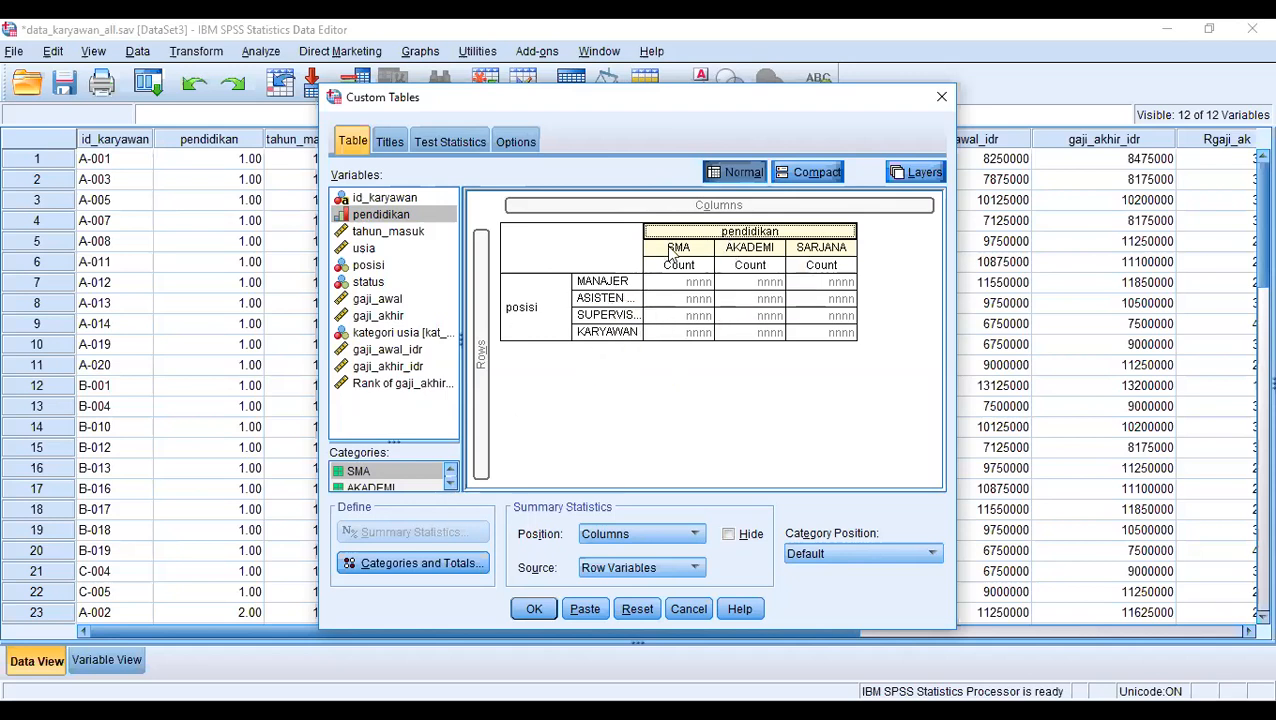
# - Add a total category to pendidikan and generate the custom table
pyautogui.click(408, 562)
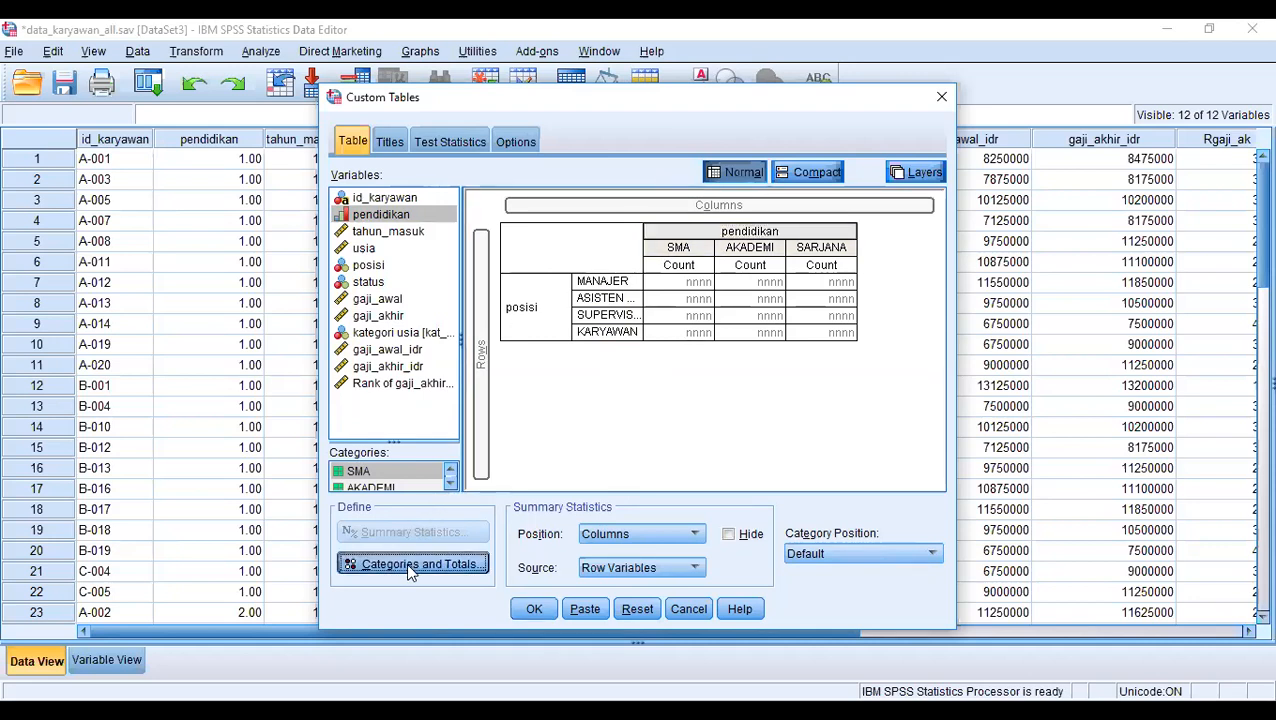
pyautogui.click(765, 342)
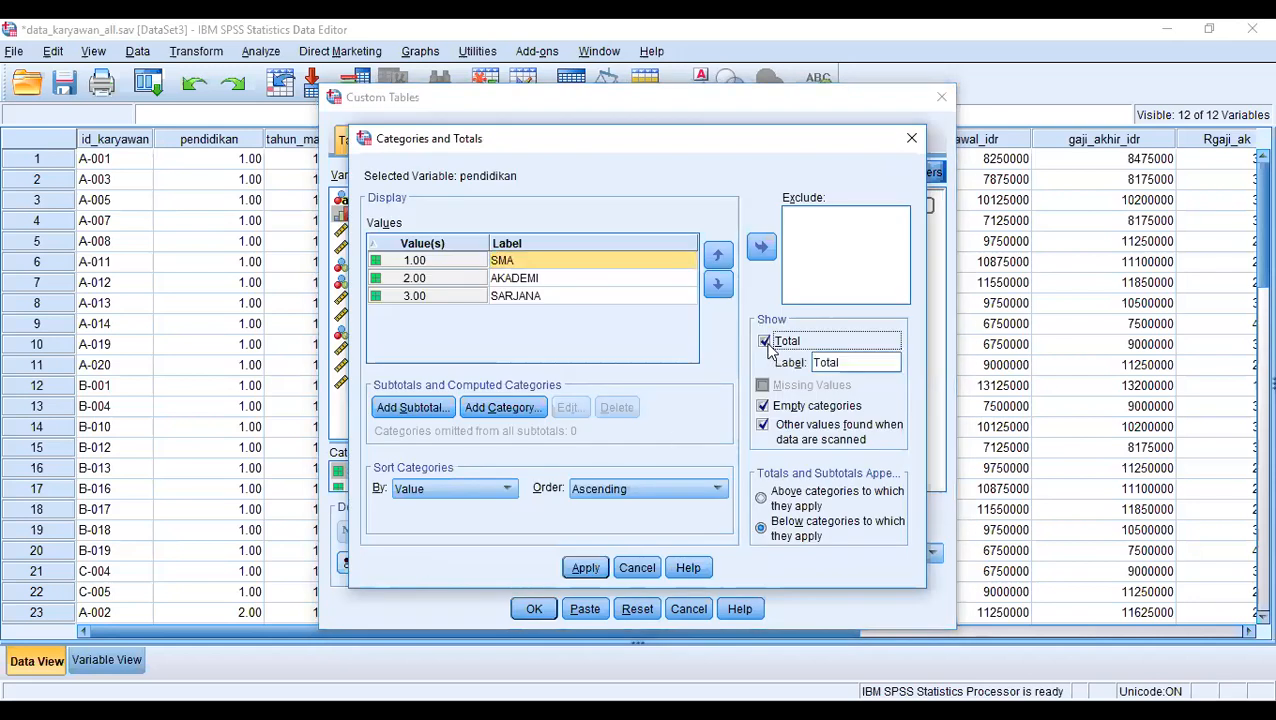
pyautogui.click(588, 566)
pyautogui.click(535, 609)
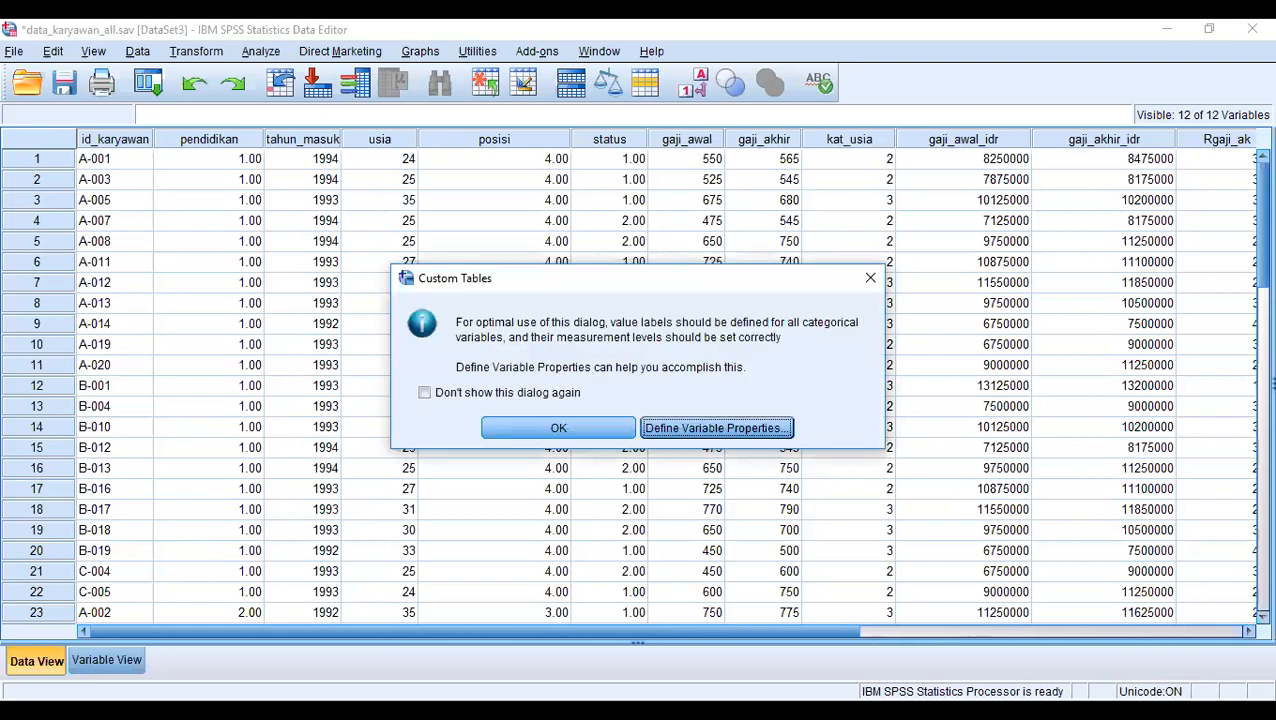
# - Reopen the custom table definition and remove pendidikan from its columns
pyautogui.click(558, 428)
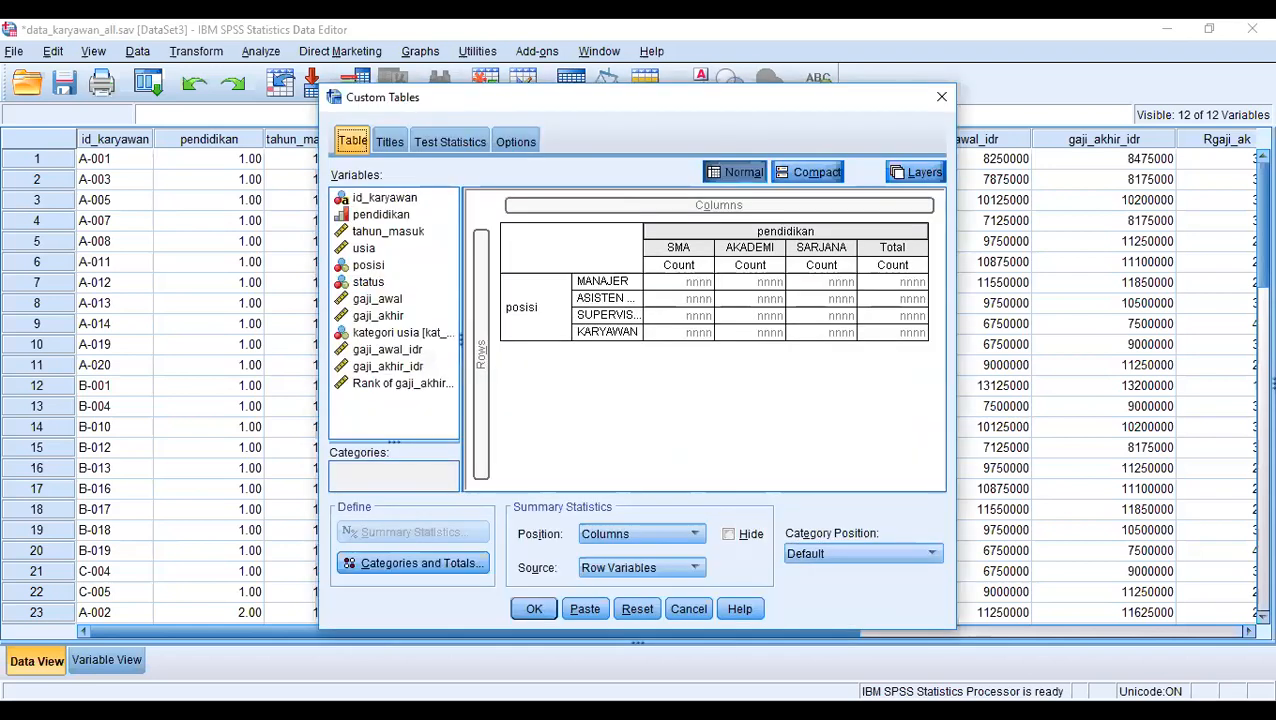
pyautogui.press('Delete')
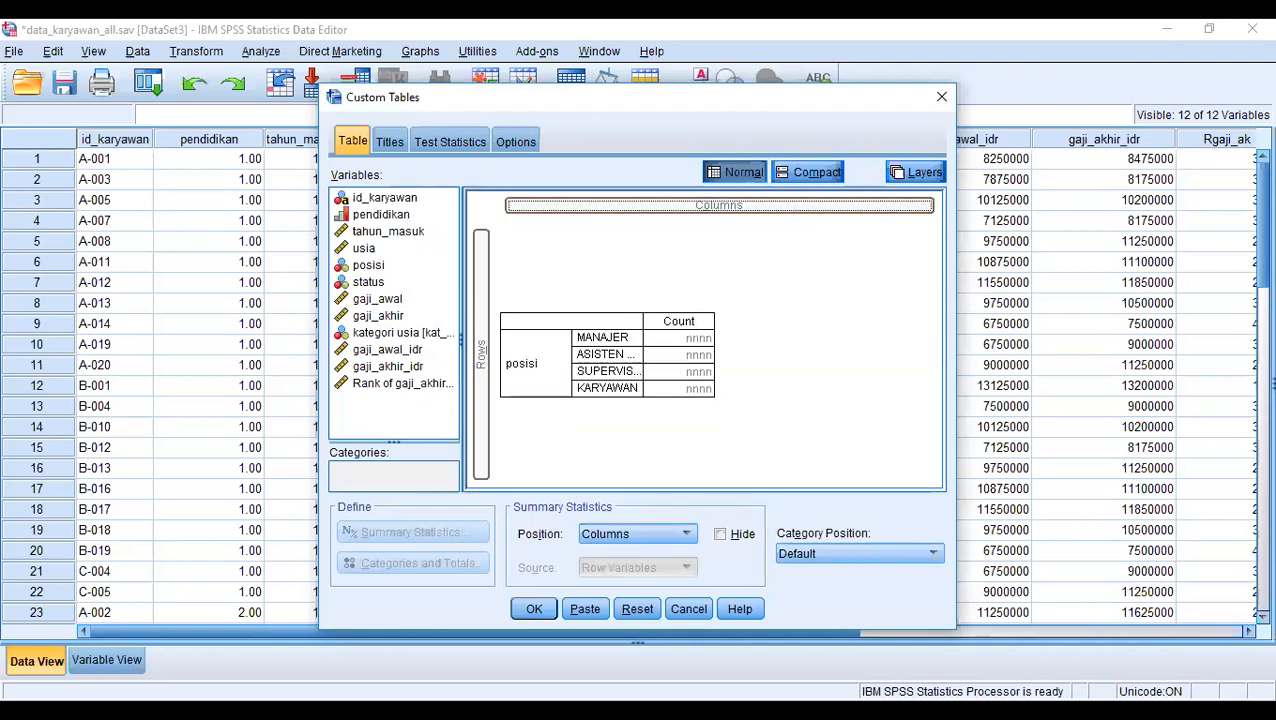
# - Place gaji_awal_idr in the columns of the custom table, against posisi in the rows
pyautogui.click(388, 350)
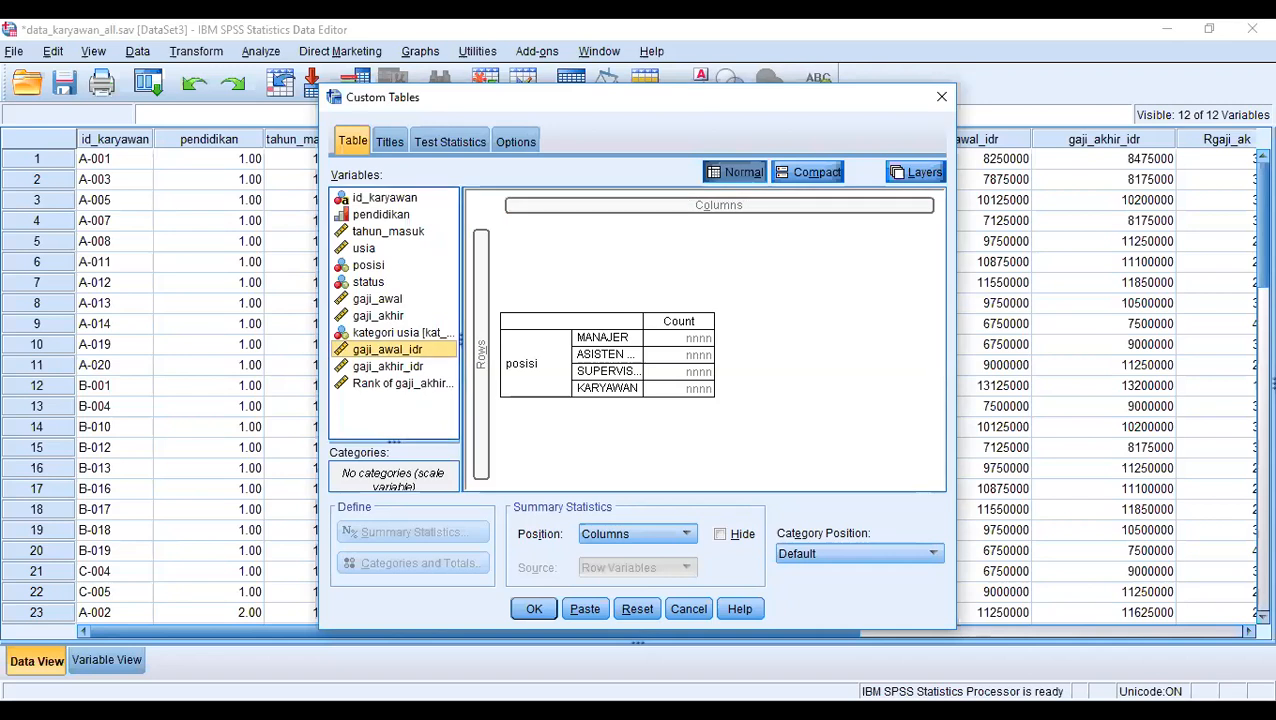
pyautogui.moveTo(388, 350); pyautogui.dragTo(816, 206)
pyautogui.moveTo(388, 350); pyautogui.dragTo(692, 212)
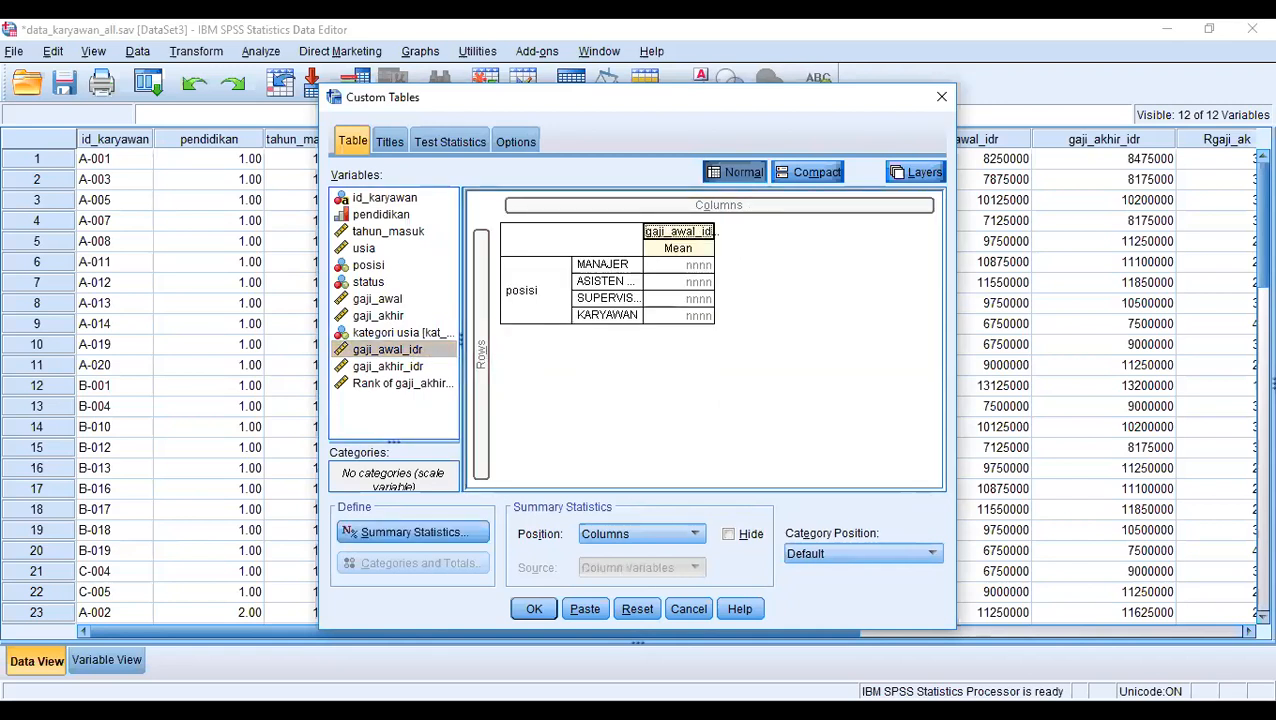
# - Add the Minimum, Maximum and Median statistics for gaji_awal_idr and generate the custom table
pyautogui.click(412, 532)
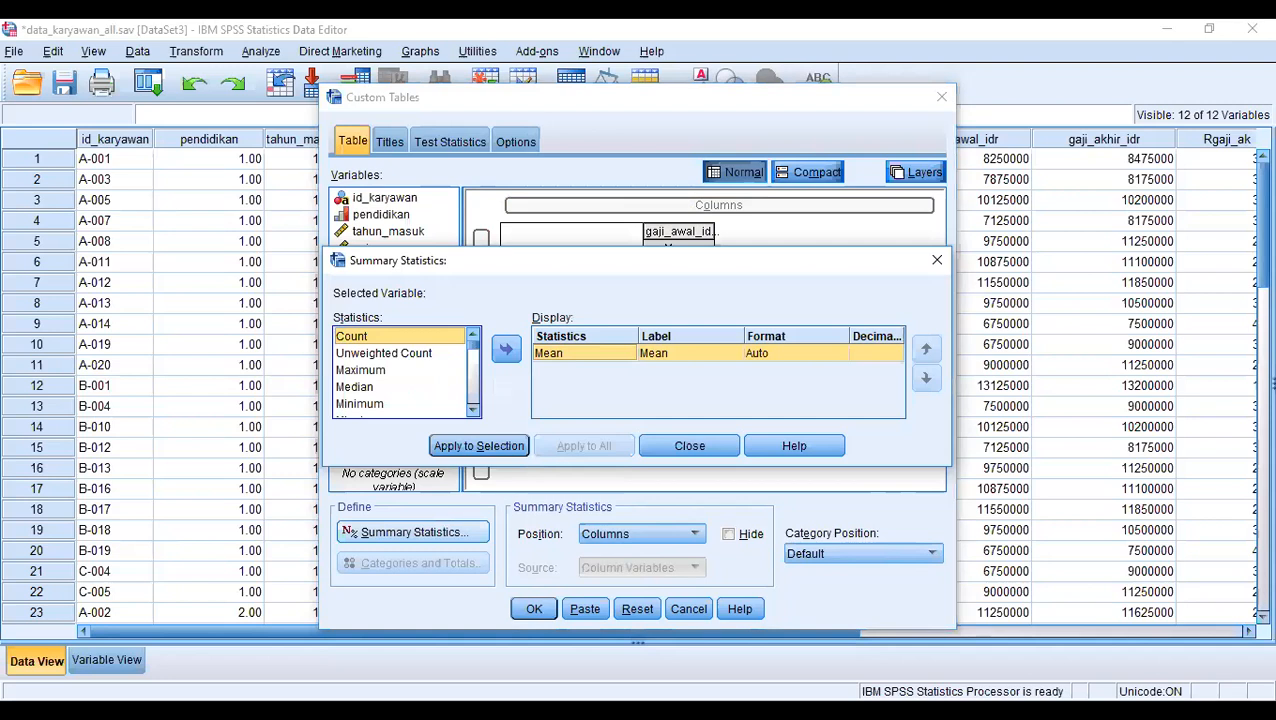
pyautogui.click(360, 404)
pyautogui.click(506, 349)
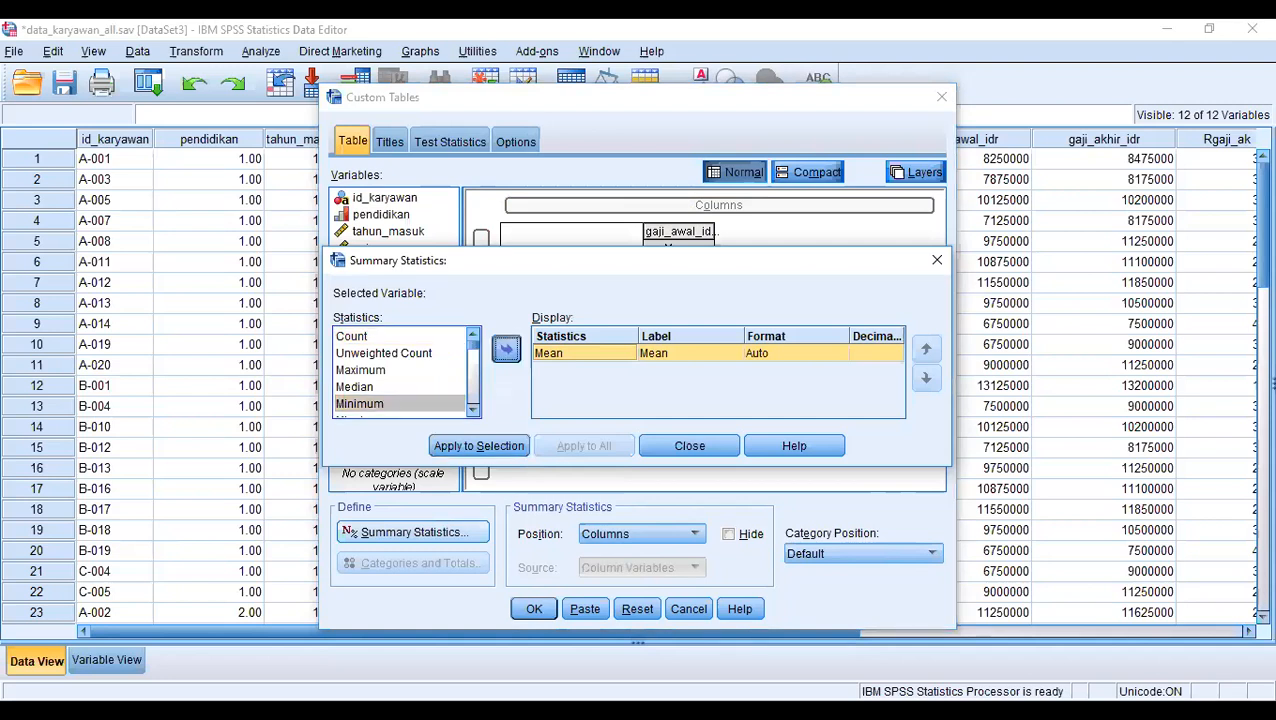
pyautogui.click(360, 370)
pyautogui.click(506, 349)
pyautogui.click(355, 370)
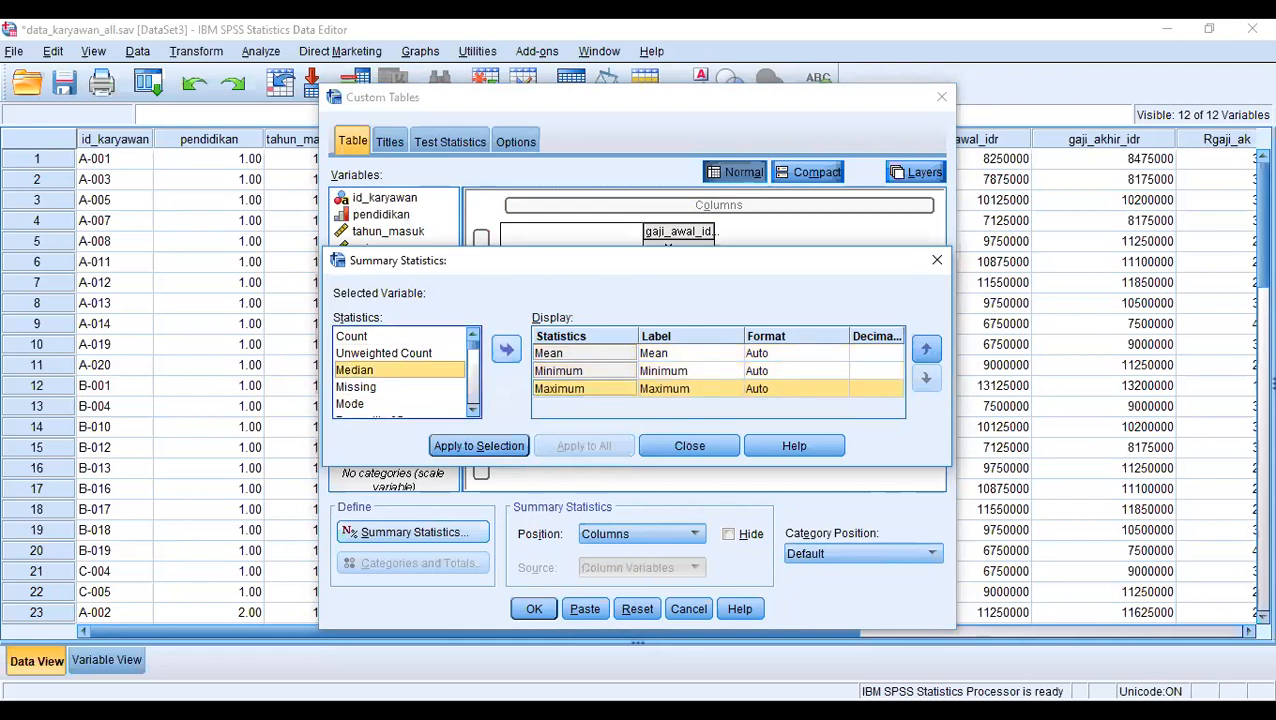
pyautogui.click(506, 349)
pyautogui.click(479, 446)
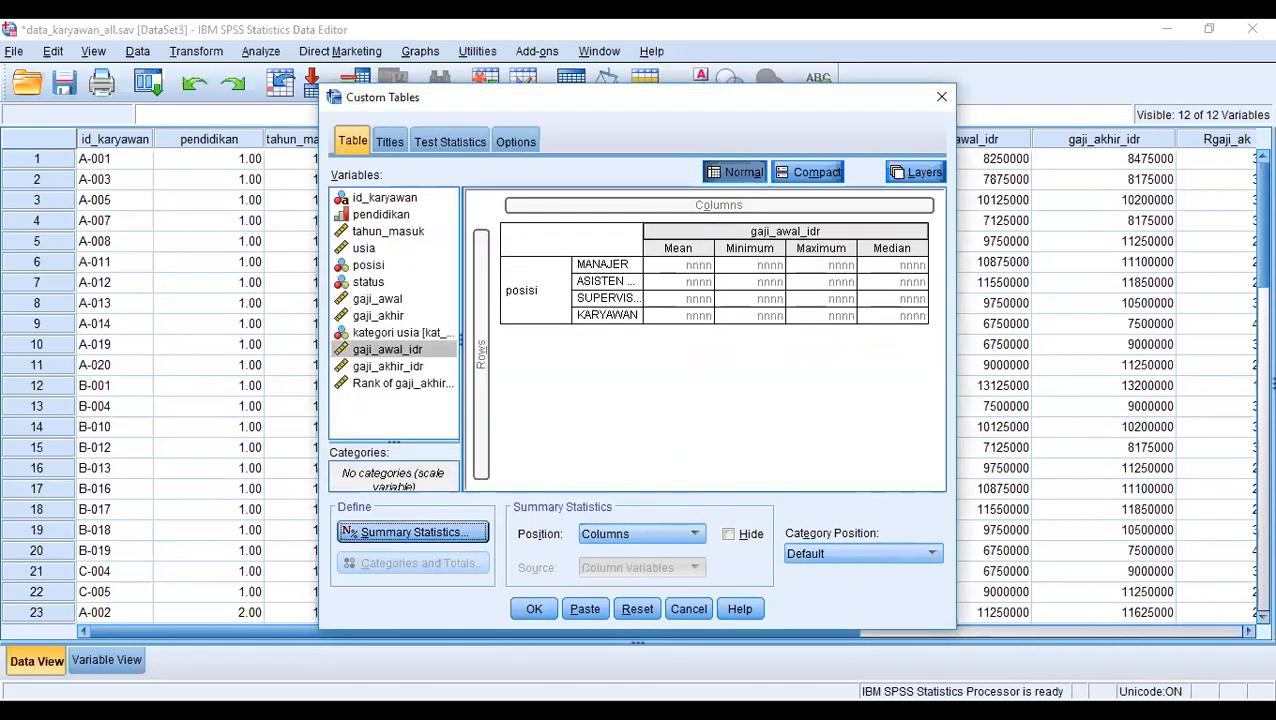
pyautogui.click(534, 609)
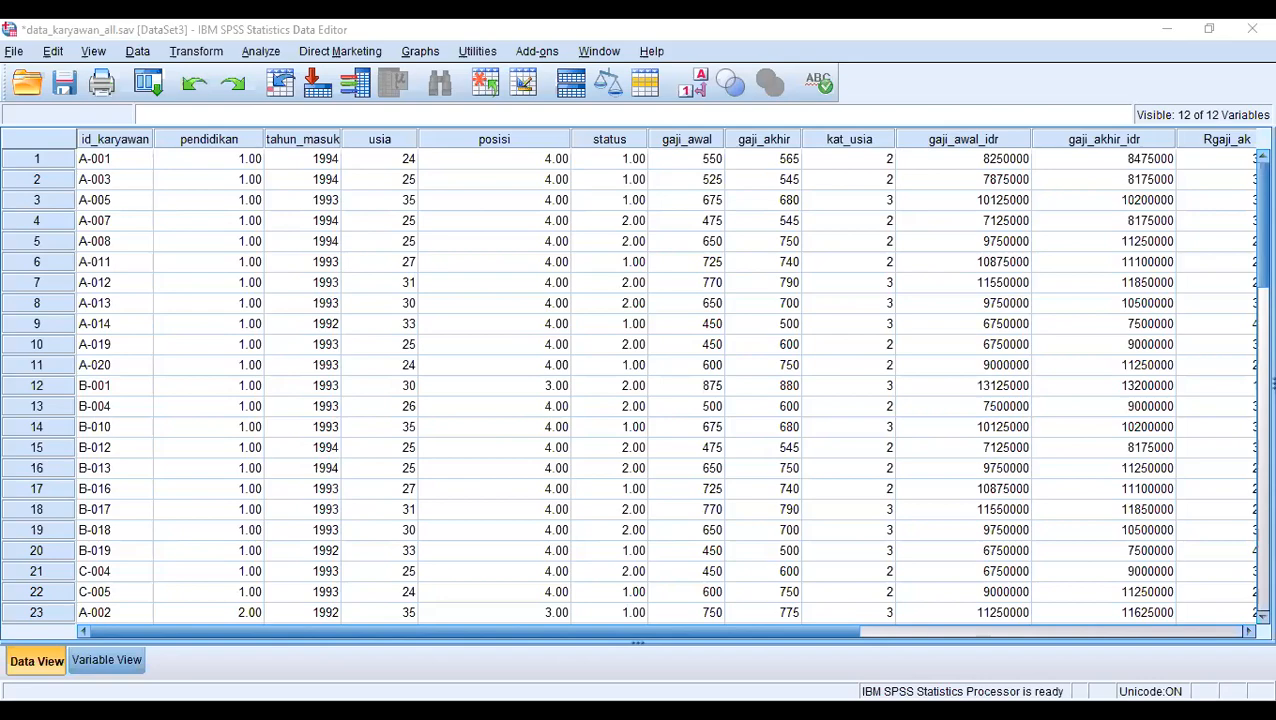
# - Switch to the Lecture 2 presentation in PowerPoint and go through the custom tables slides up to the Output SPSS slide
pyautogui.hotkey('alt', 'Tab')
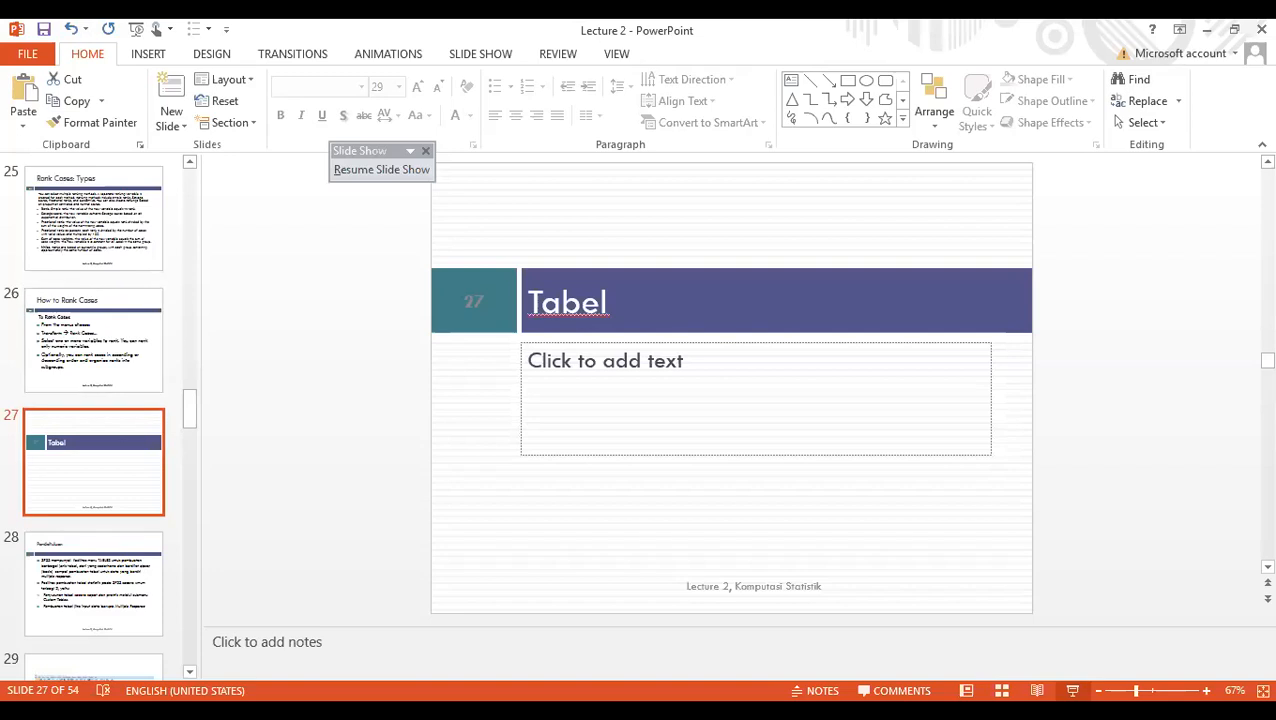
pyautogui.press('Down')
pyautogui.press('Down')
pyautogui.press('Down')
pyautogui.press('Down')
pyautogui.press('Down')
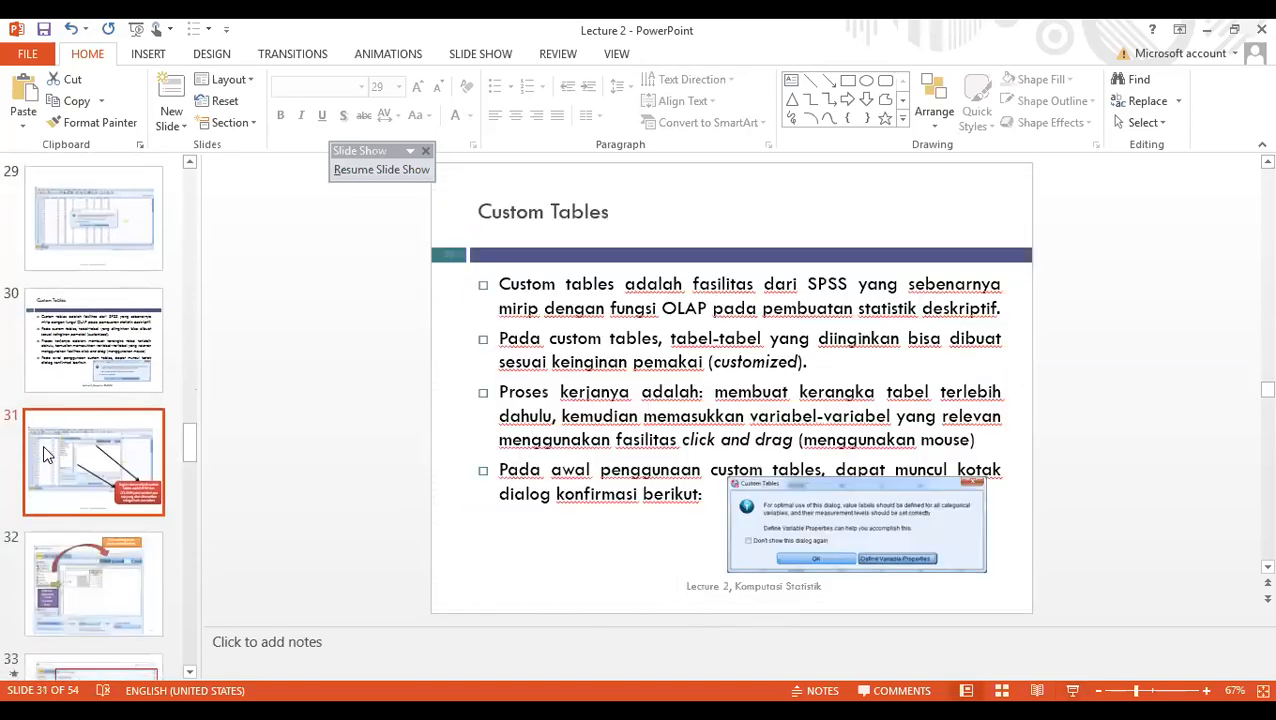
pyautogui.press('Down')
pyautogui.press('Down')
pyautogui.press('Down')
pyautogui.press('Down')
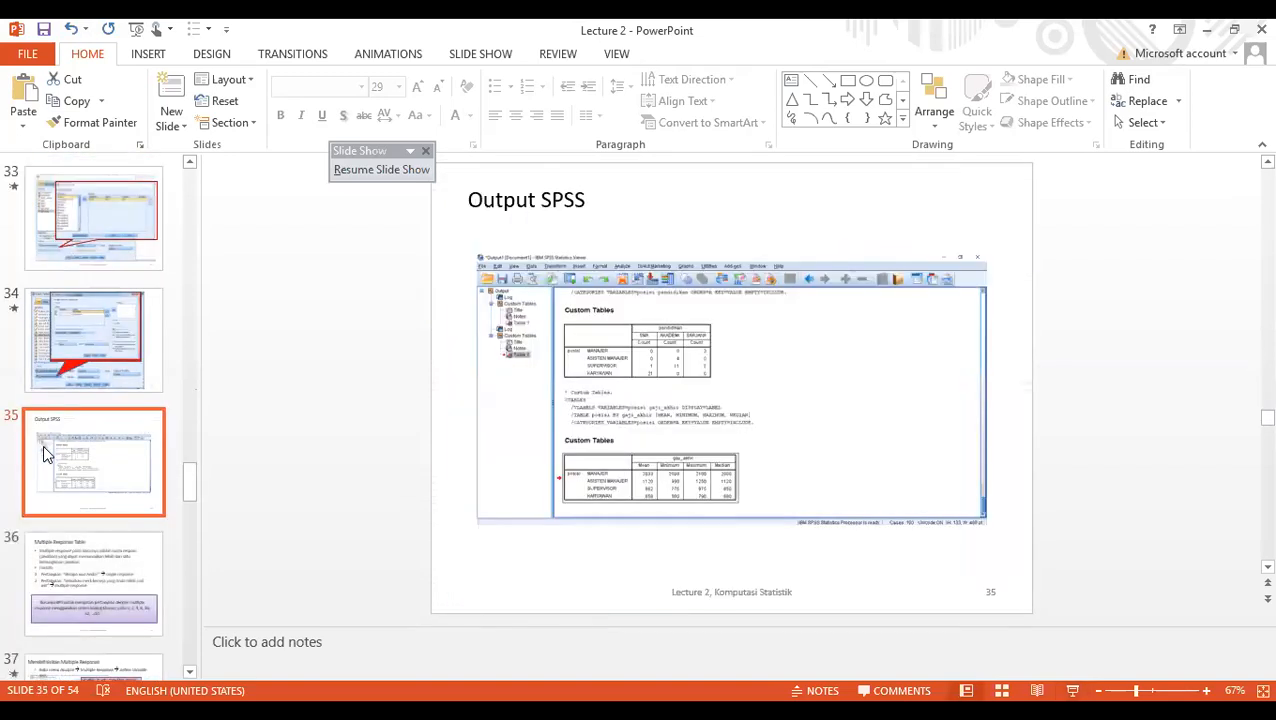
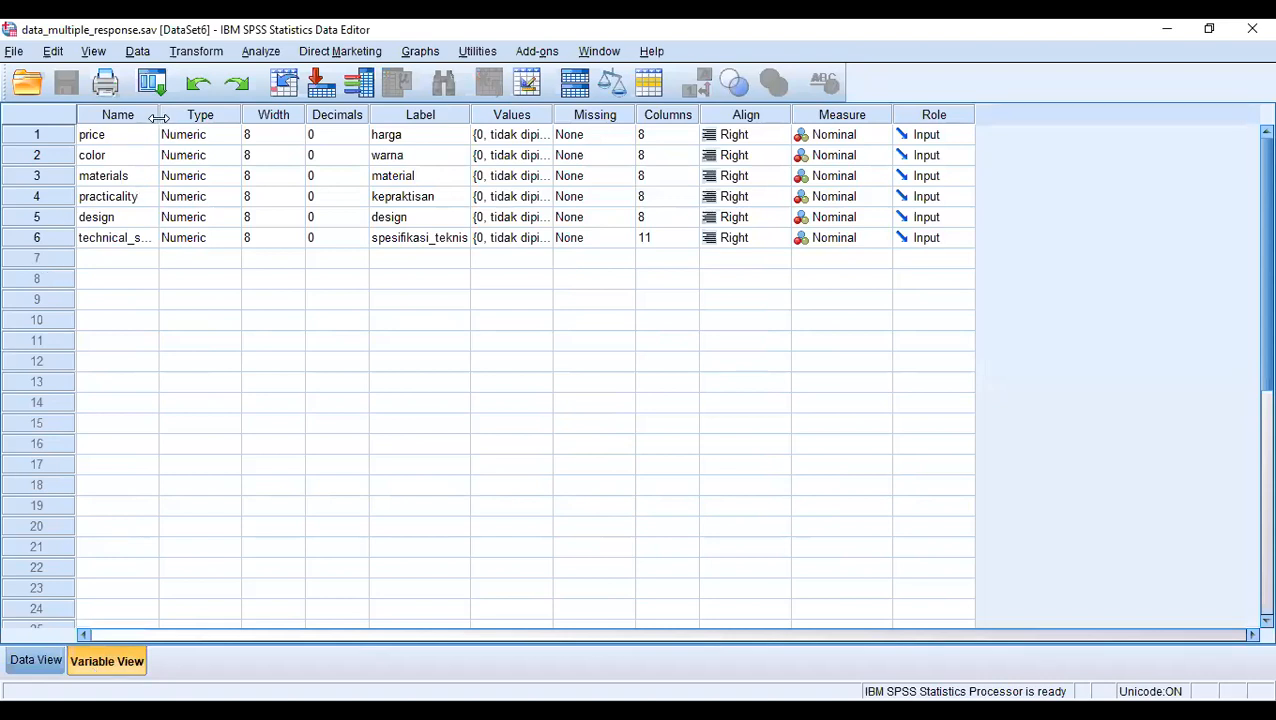
# - Widen the Name column of the variable list and check the value labels defined for price
pyautogui.moveTo(158, 116); pyautogui.dragTo(200, 116)
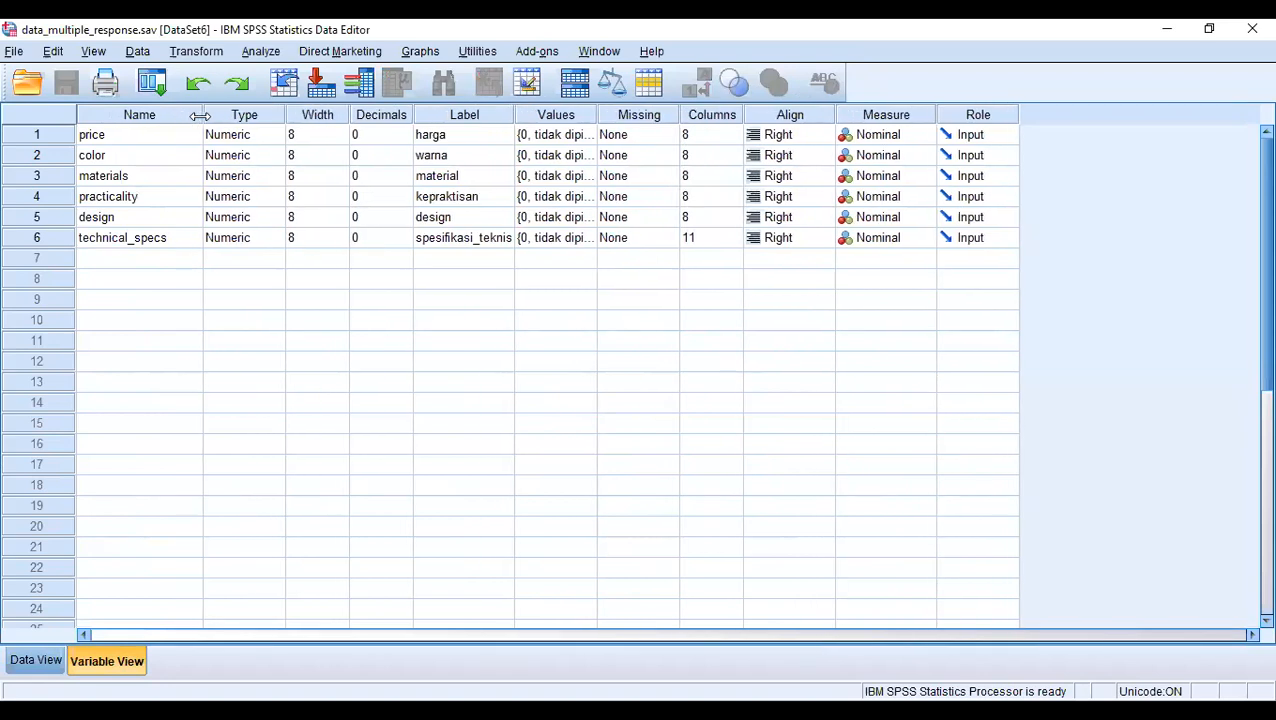
pyautogui.click(587, 143)
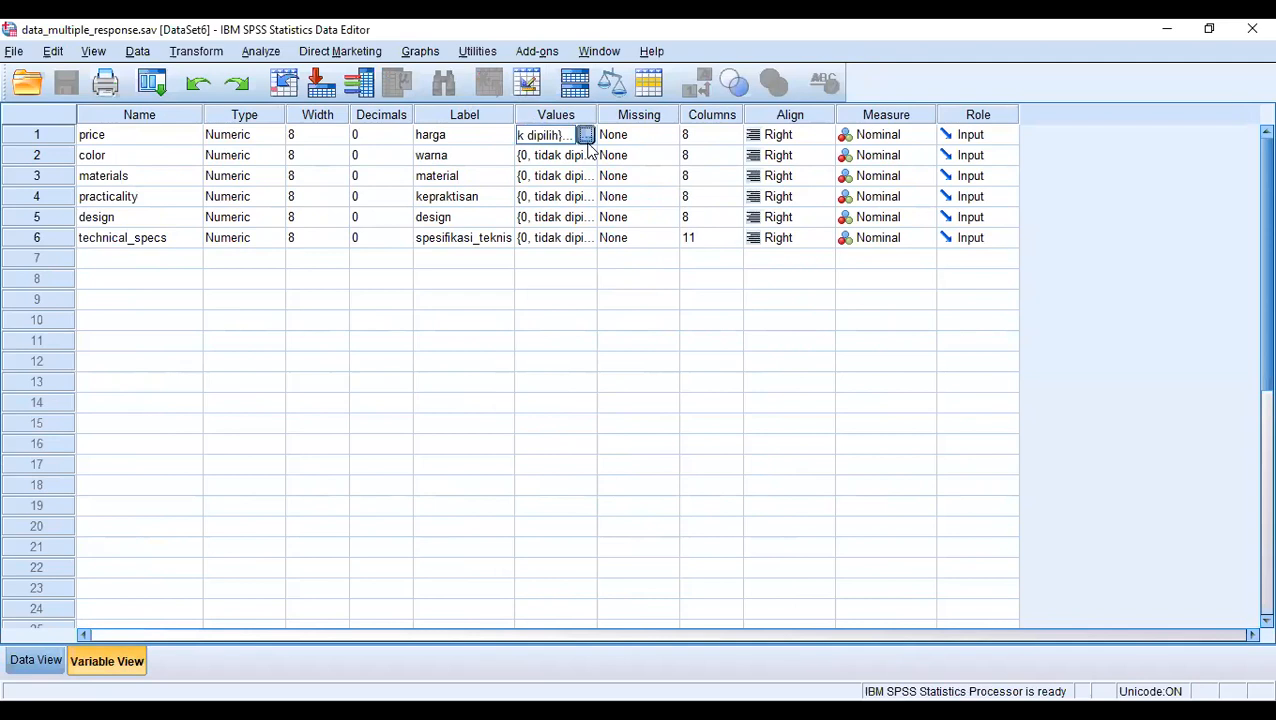
pyautogui.click(585, 135)
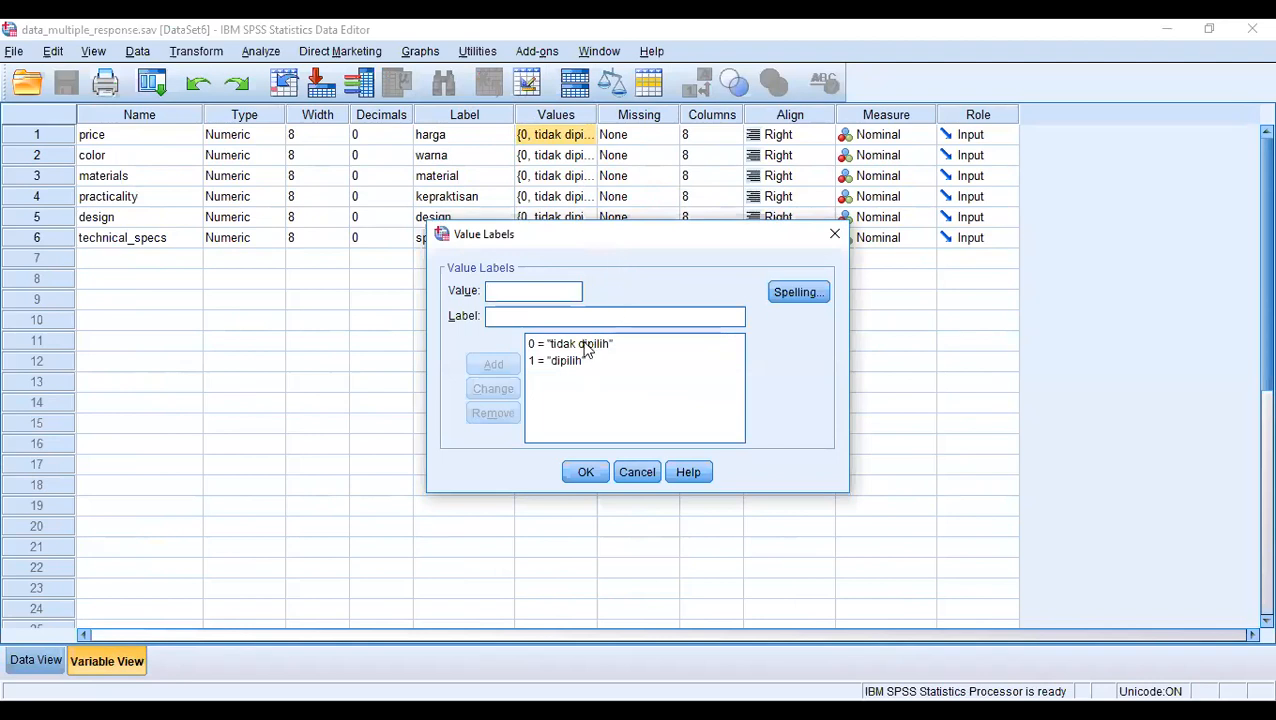
pyautogui.click(834, 233)
# - Show the case data, look through all records and examine the first case's answers from color to technical_specs
pyautogui.click(36, 660)
pyautogui.scroll(-7, 115, 530)
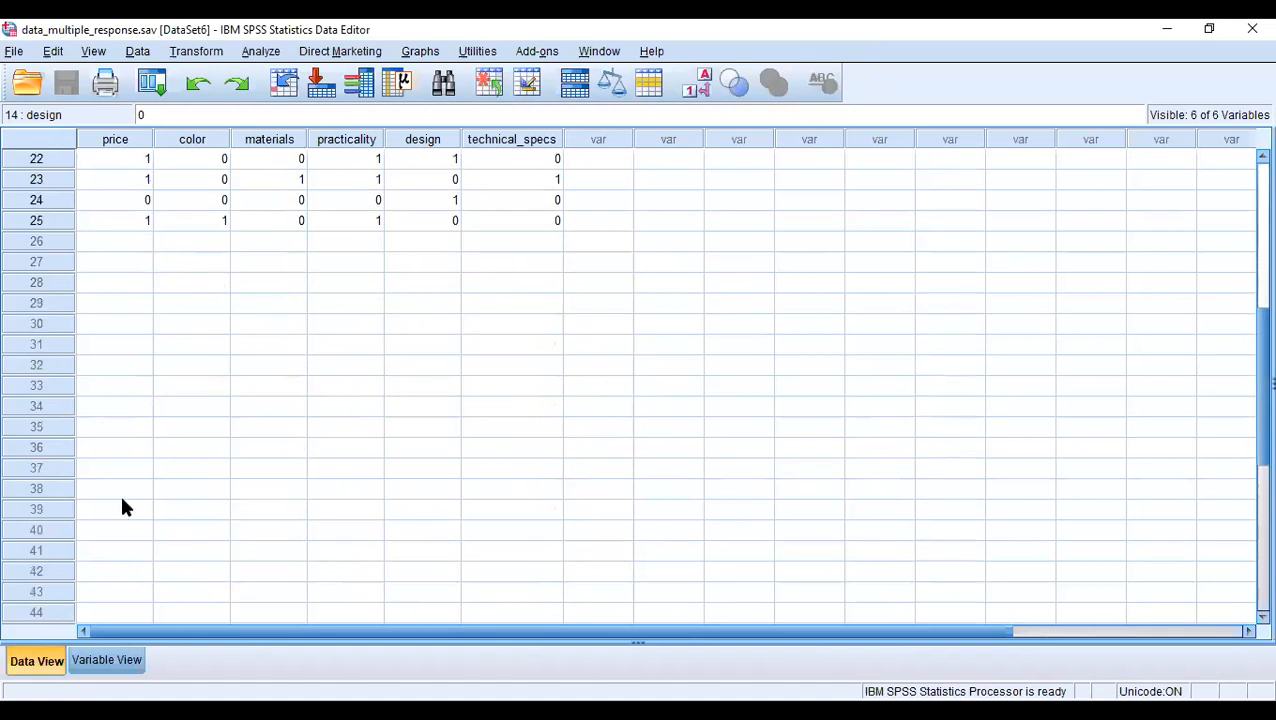
pyautogui.scroll(7, 122, 507)
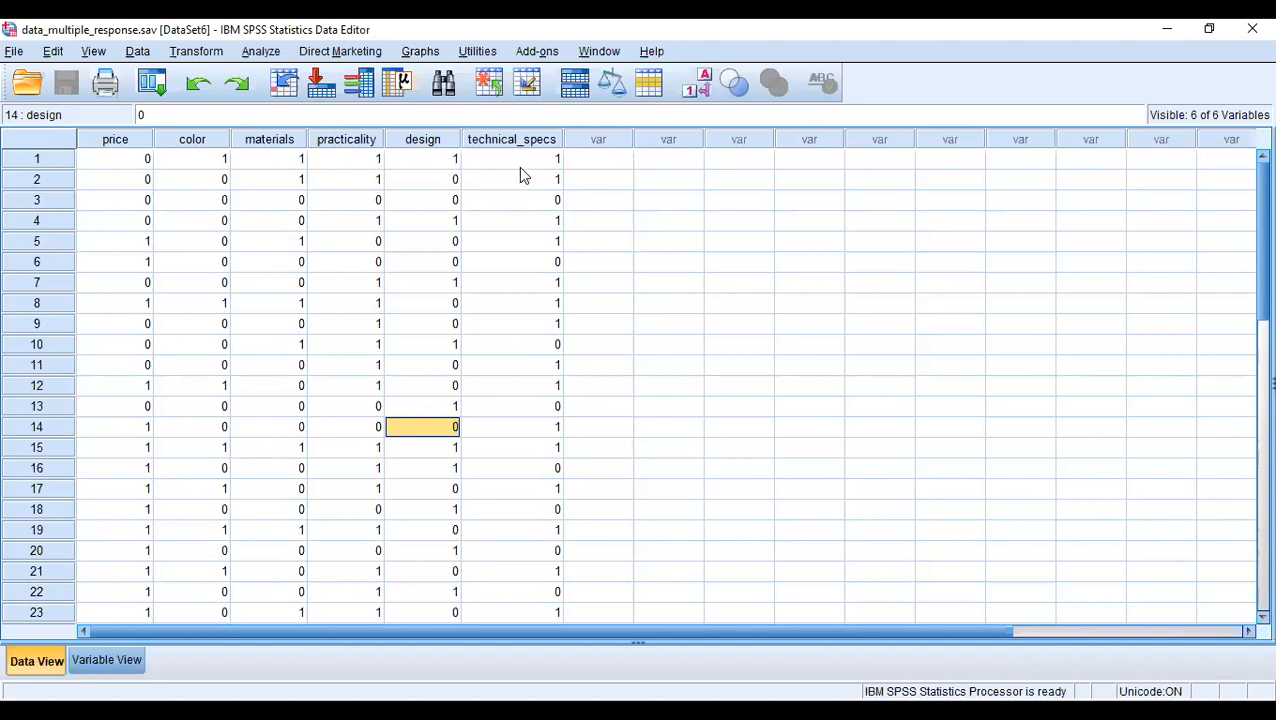
pyautogui.click(206, 159)
pyautogui.click(284, 142)
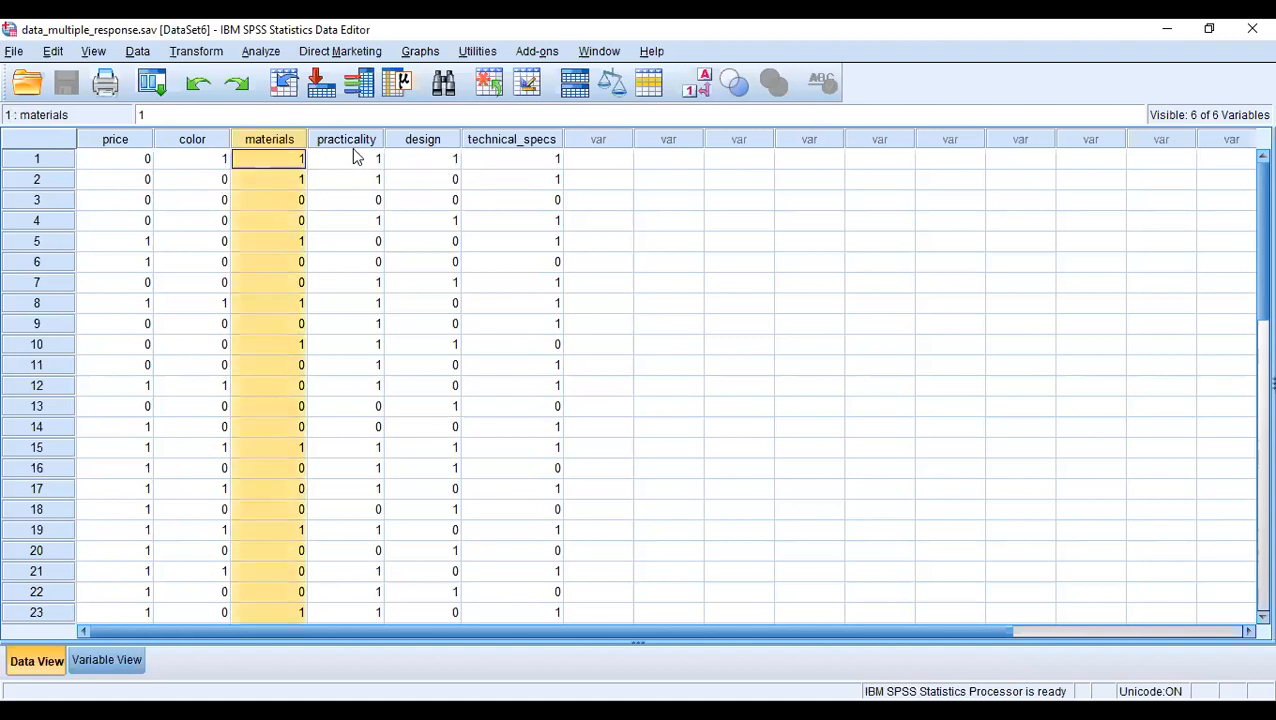
pyautogui.click(377, 157)
pyautogui.click(441, 160)
pyautogui.click(496, 158)
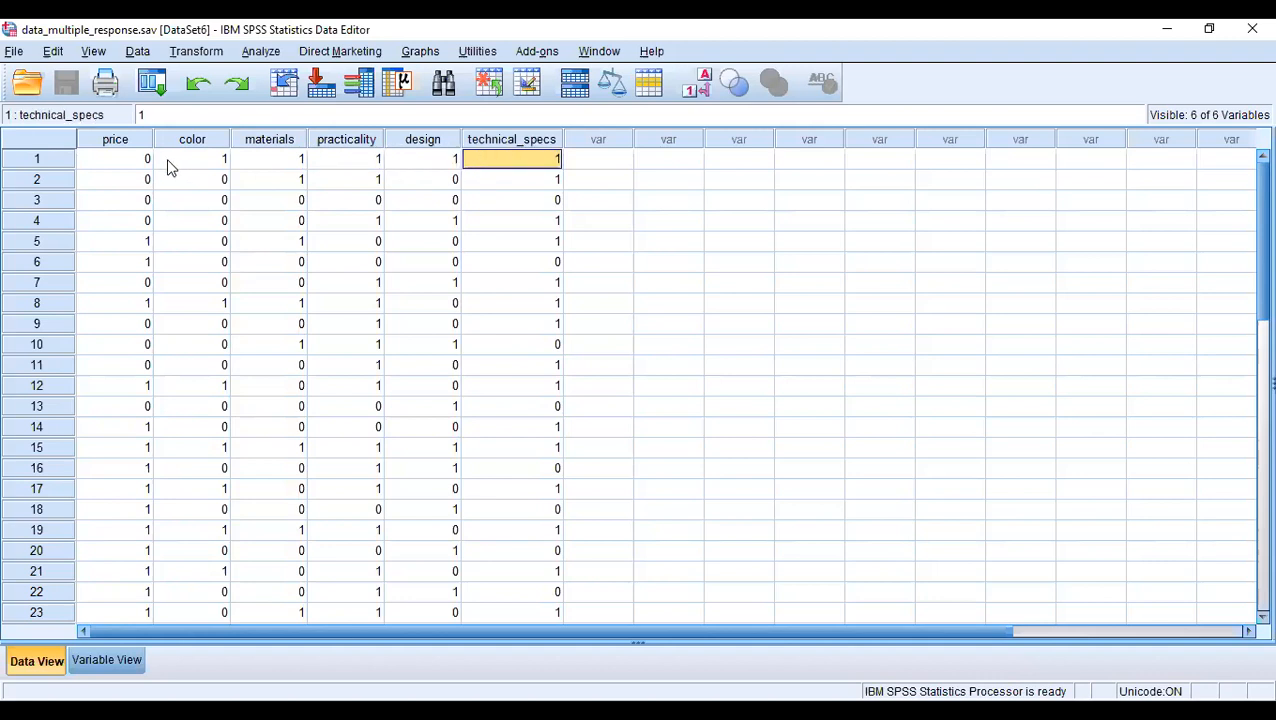
# - Examine the price answers of cases 1, 5 and 6, along with case 5's materials and technical_specs answers
pyautogui.click(131, 168)
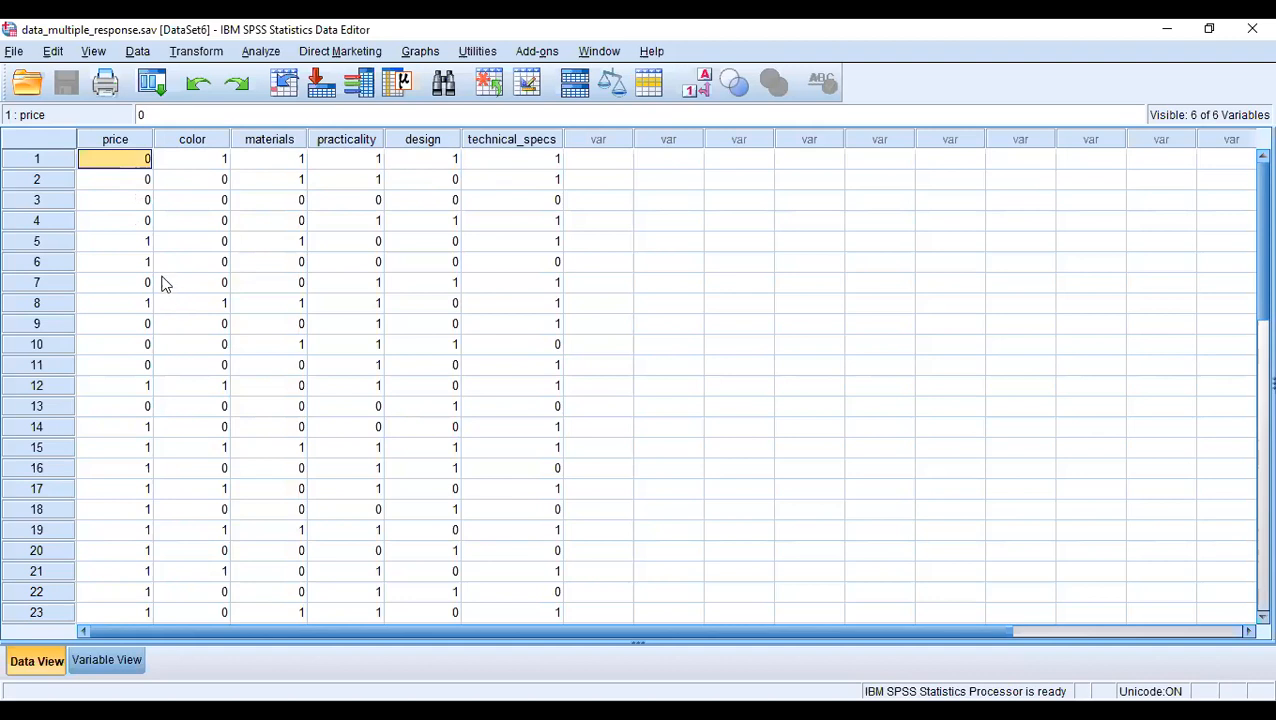
pyautogui.click(147, 247)
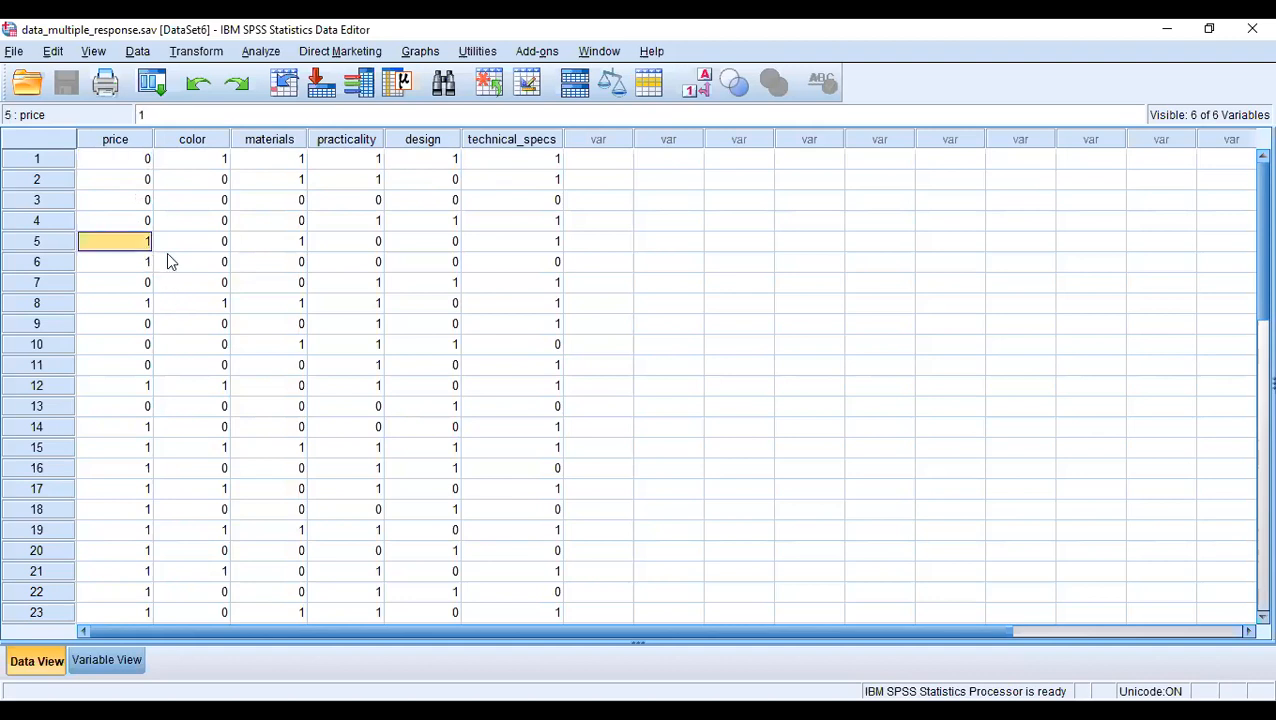
pyautogui.click(303, 245)
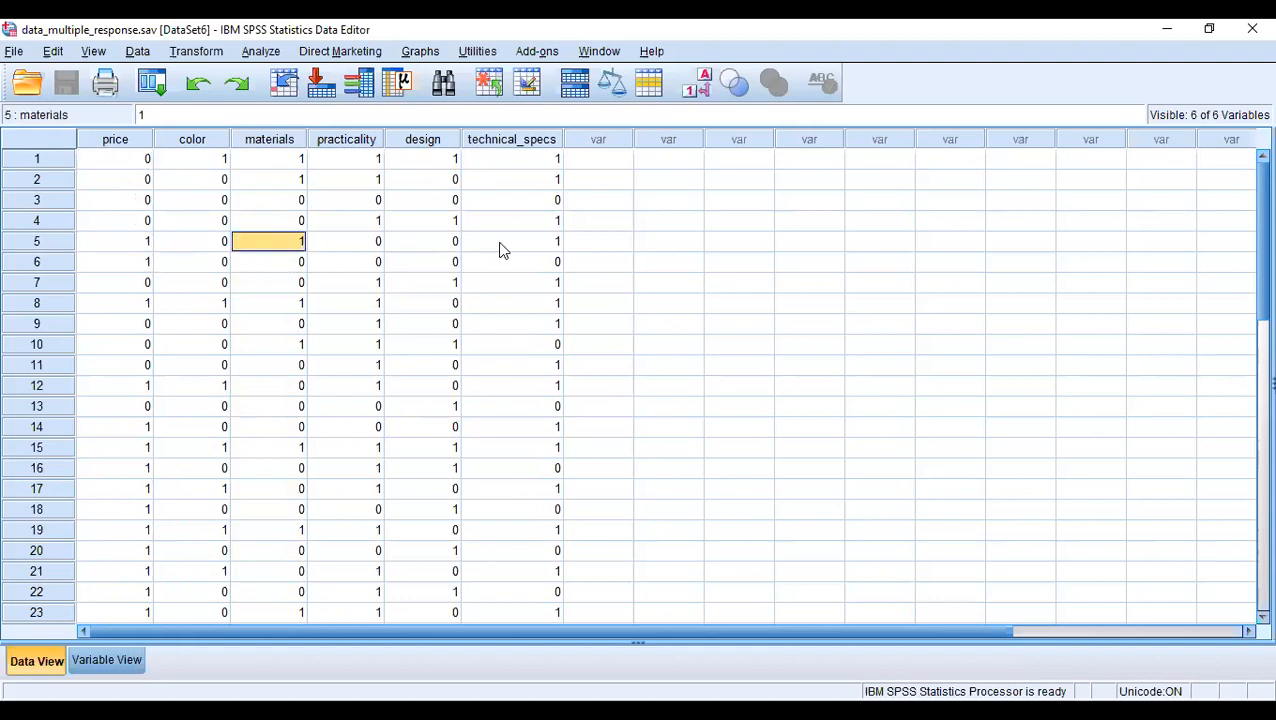
pyautogui.click(502, 250)
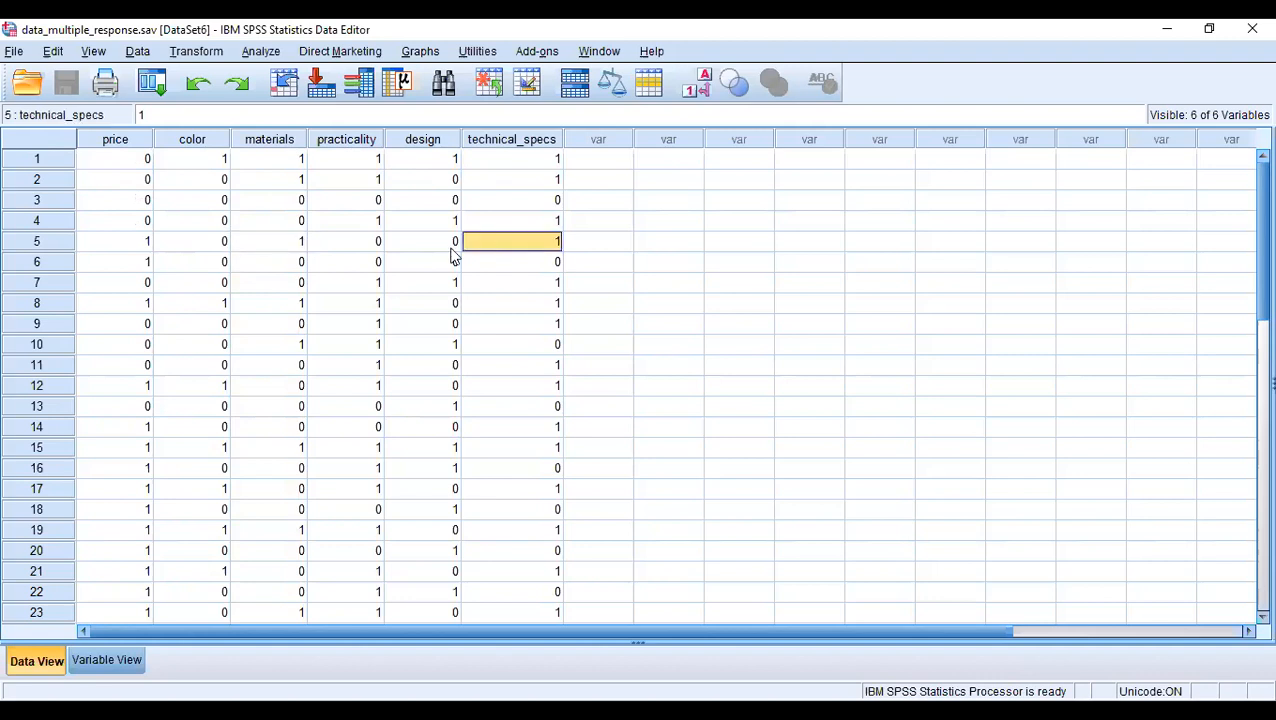
pyautogui.click(125, 245)
pyautogui.click(128, 263)
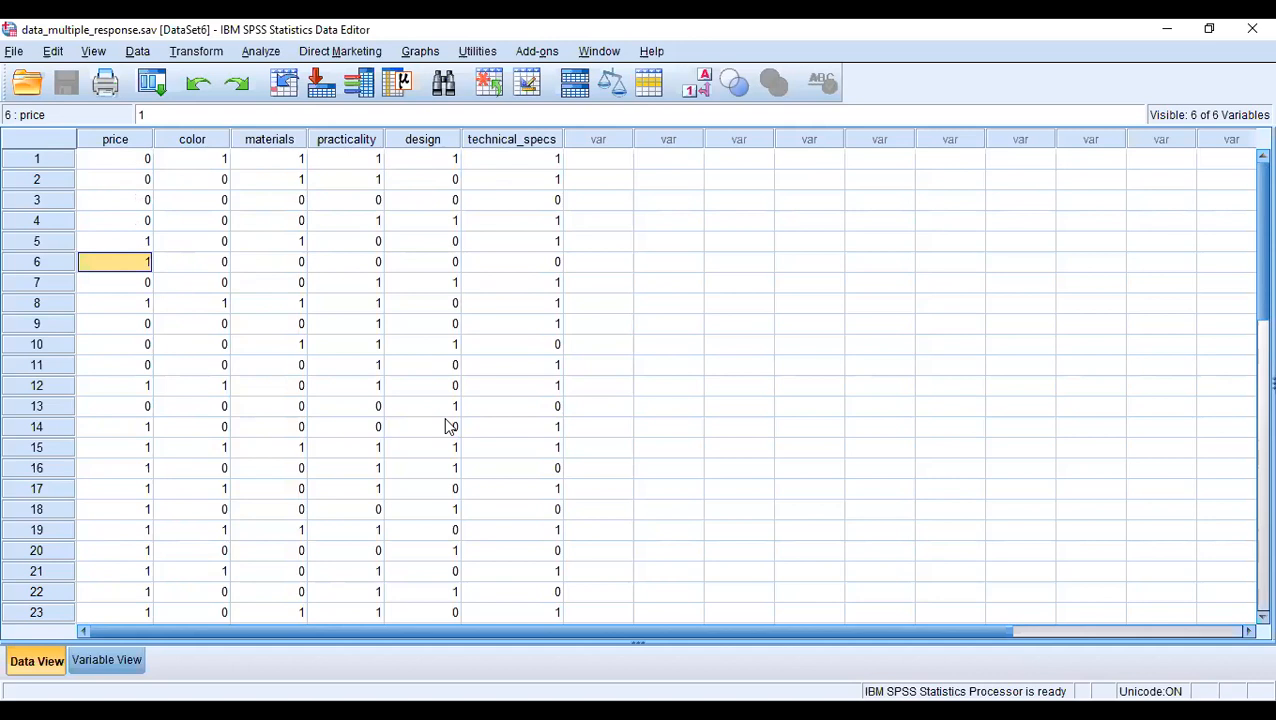
# - Open the custom tables definition of multiple response sets and remove the existing $question_design_phone set
pyautogui.click(258, 51)
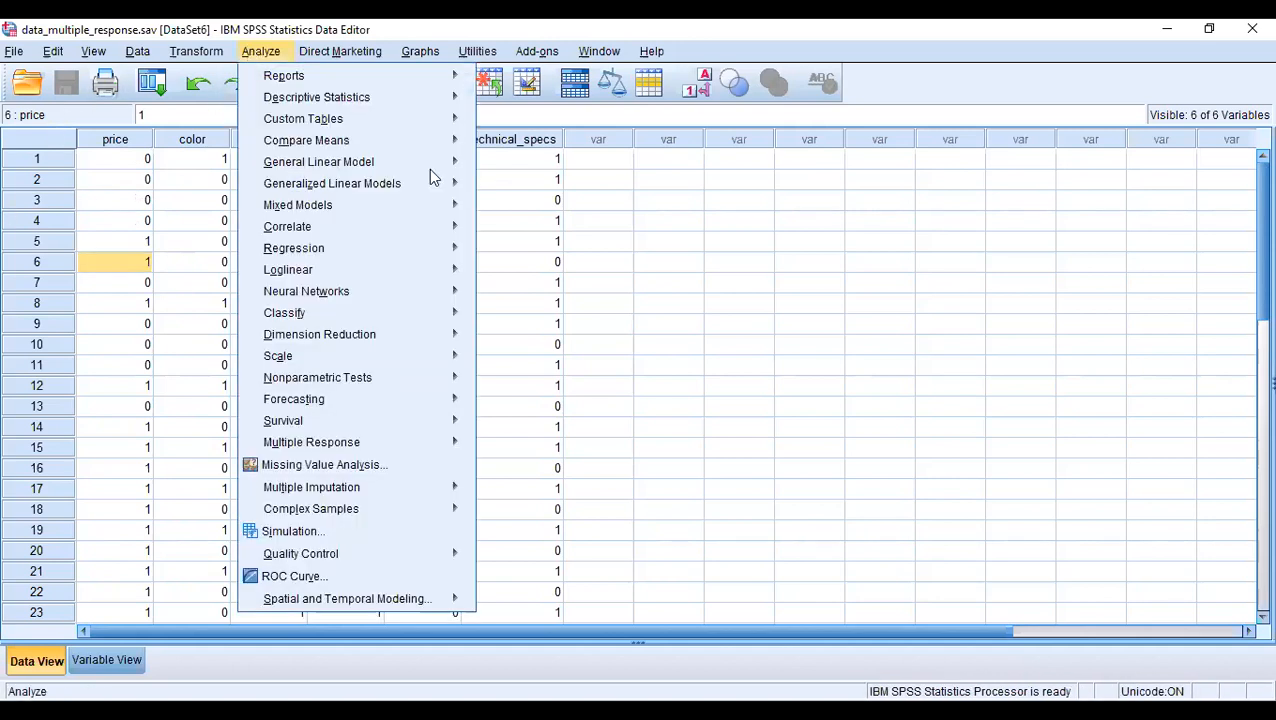
pyautogui.moveTo(437, 122)
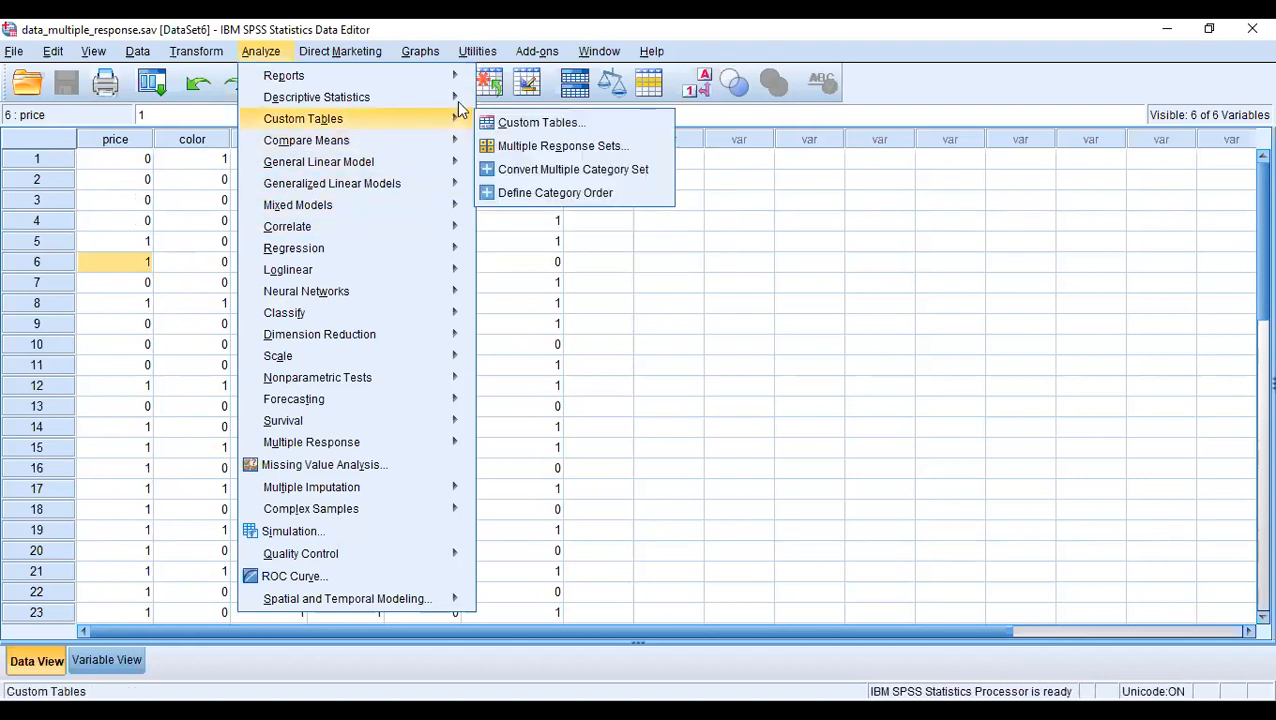
pyautogui.click(506, 147)
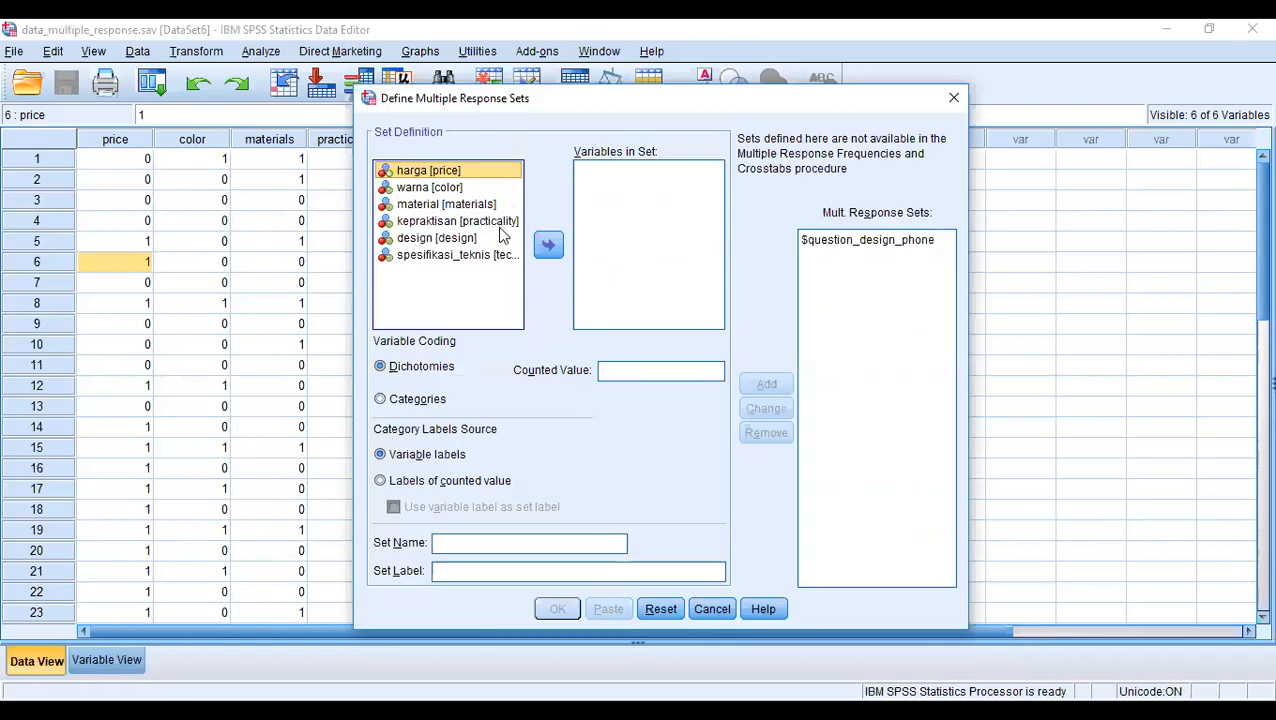
pyautogui.click(820, 242)
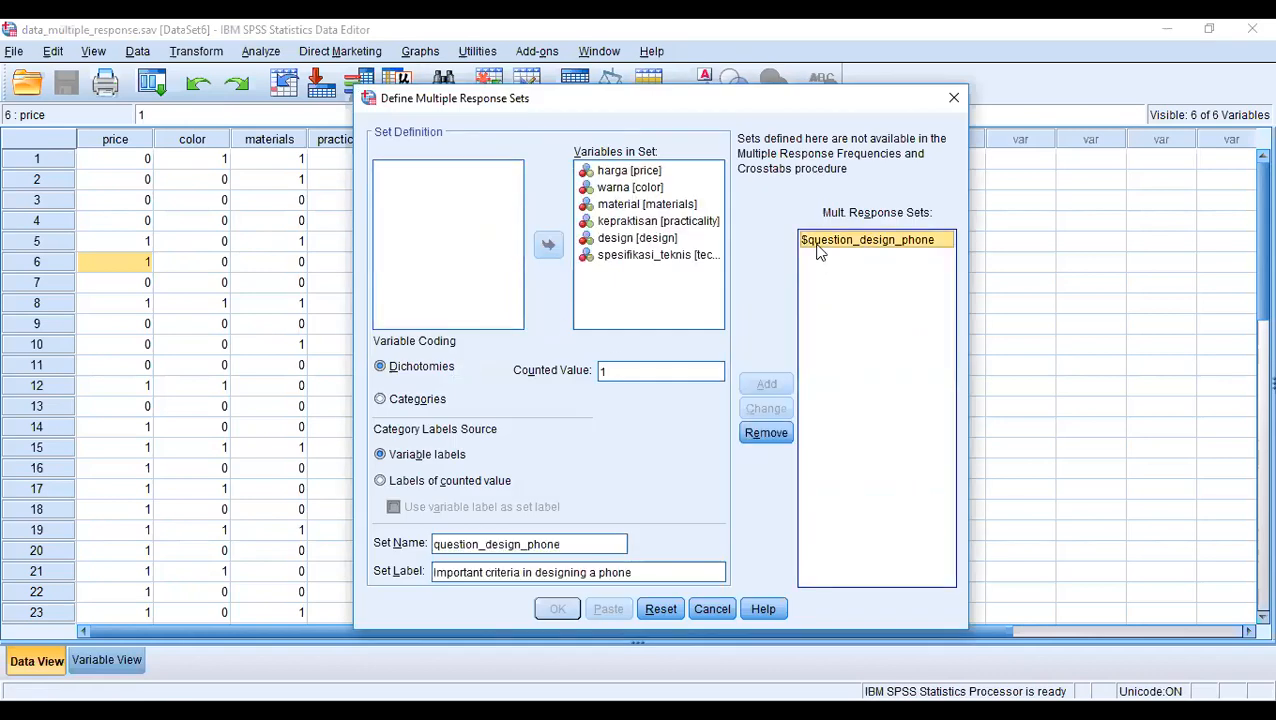
pyautogui.click(766, 433)
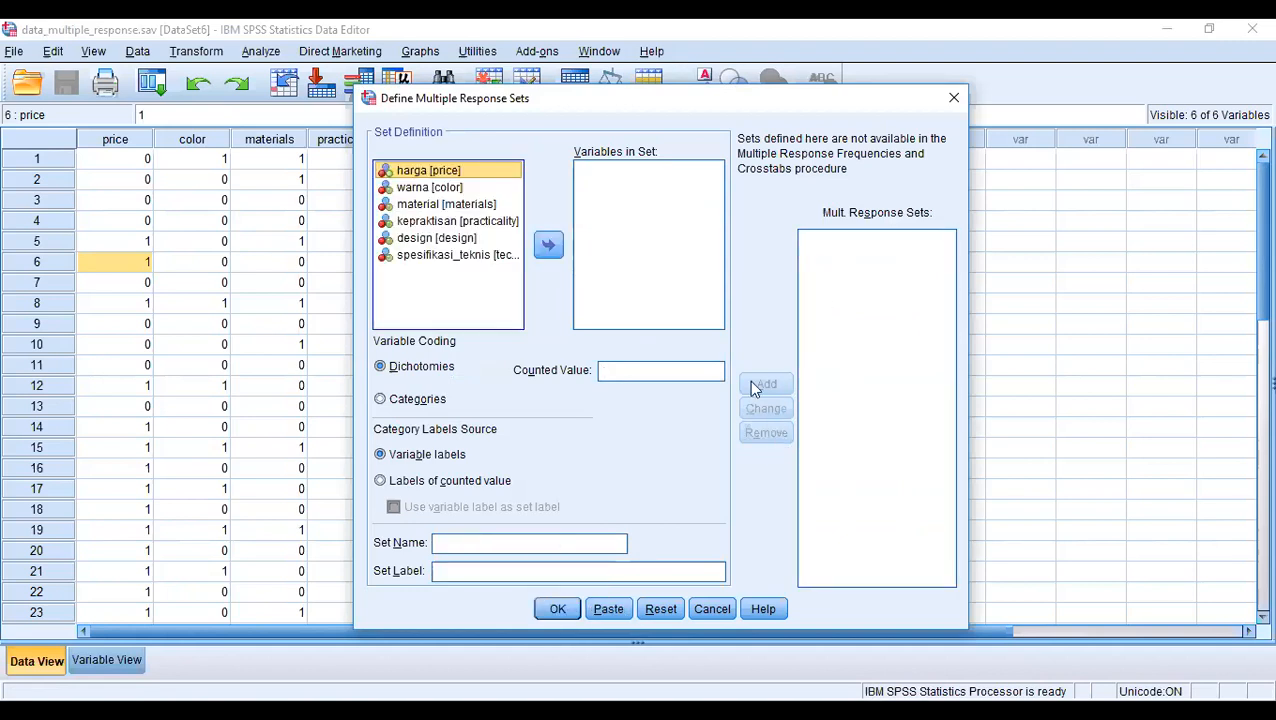
# - Name the new multiple response set question_phone
pyautogui.click(510, 545)
pyautogui.write('per')
pyautogui.press('BackSpace')
pyautogui.press('BackSpace')
pyautogui.press('BackSpace')
pyautogui.write('que')
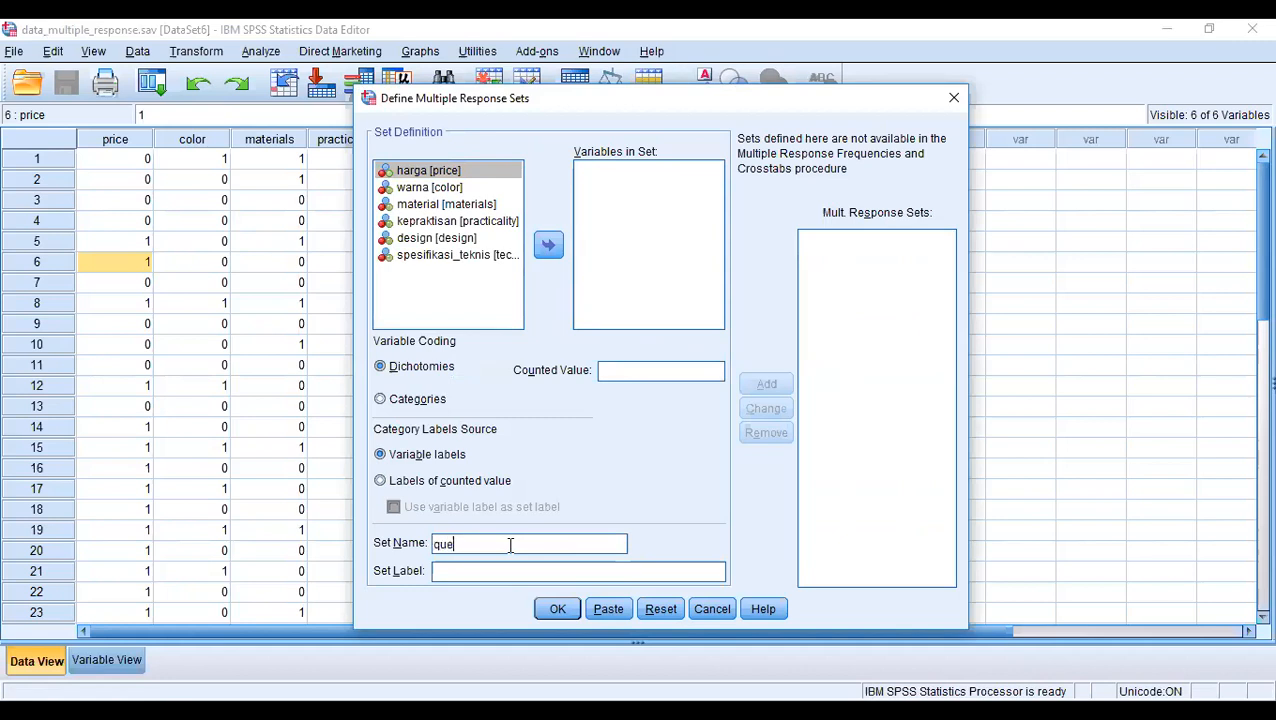
pyautogui.write('stion_phone')
# - Give the new set the label "kriteria saat membuat mobile phone"
pyautogui.click(490, 580)
pyautogui.write('cri')
pyautogui.press('BackSpace')
pyautogui.press('BackSpace')
pyautogui.press('BackSpace')
pyautogui.write('kriteri')
pyautogui.write('a saat m')
pyautogui.write('embuat ')
pyautogui.write('tel')
pyautogui.write('e')
pyautogui.press('BackSpace')
pyautogui.press('BackSpace')
pyautogui.press('BackSpace')
pyautogui.press('BackSpace')
pyautogui.write('mo')
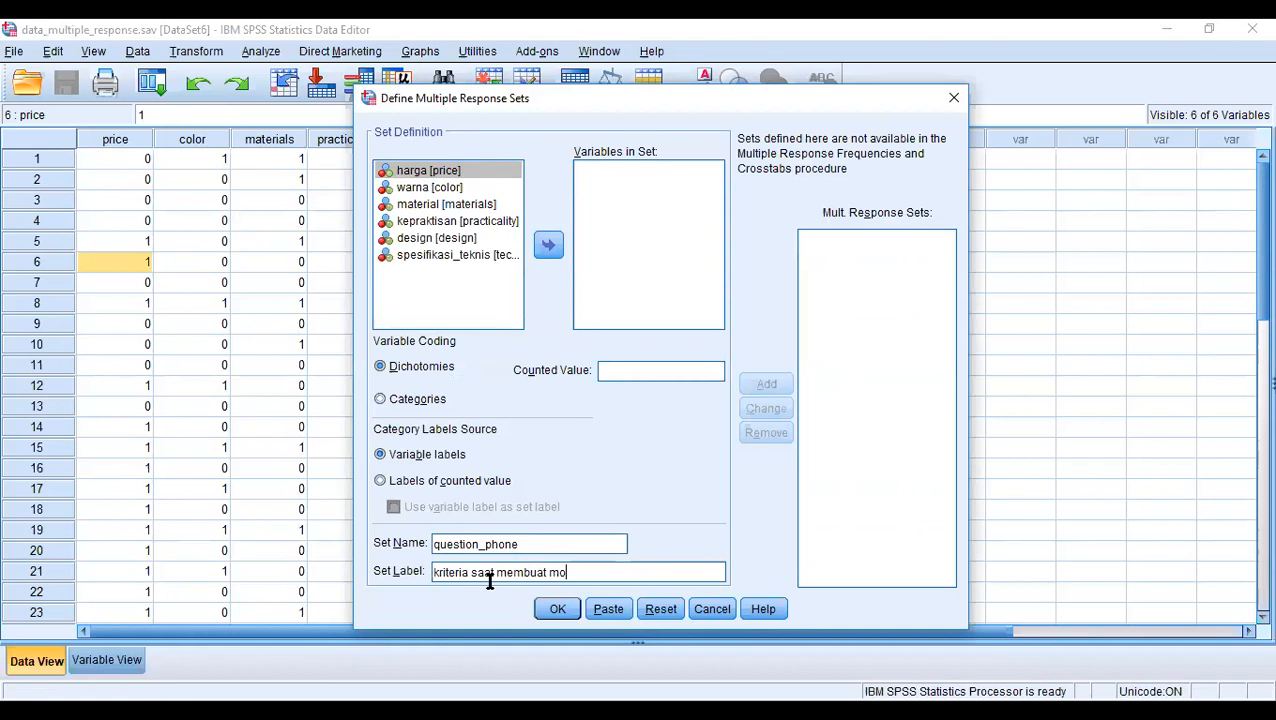
pyautogui.write('bile phone')
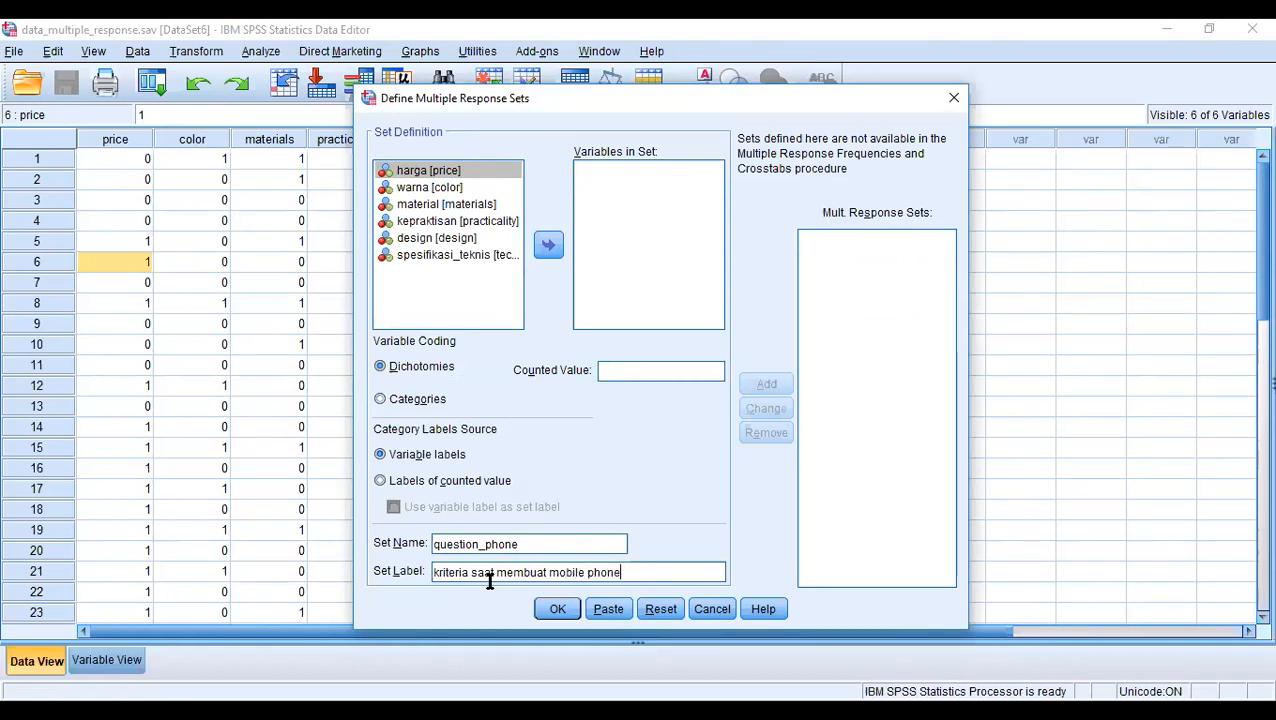
# - Include all six variables from price to technical_specs, set the counted value to 1 and add the response set
pyautogui.click(480, 188)
pyautogui.click(476, 172)
pyautogui.hotkey('ctrl', 'a')
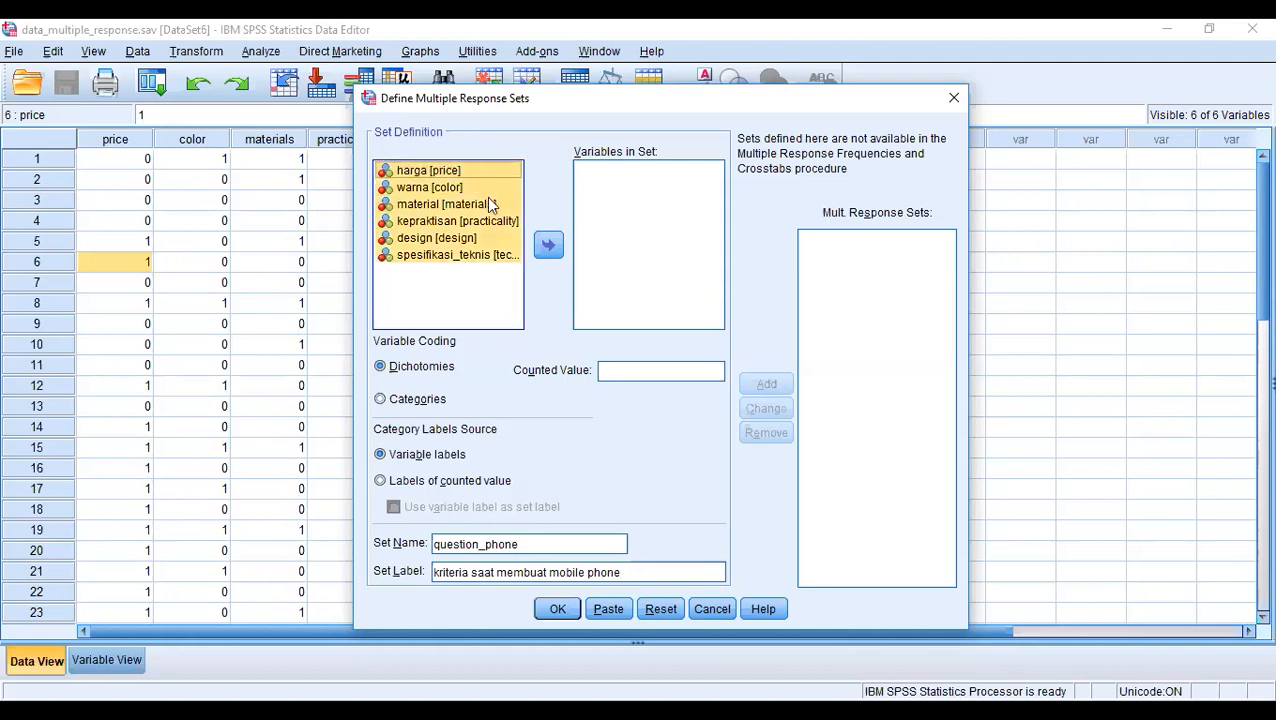
pyautogui.click(547, 246)
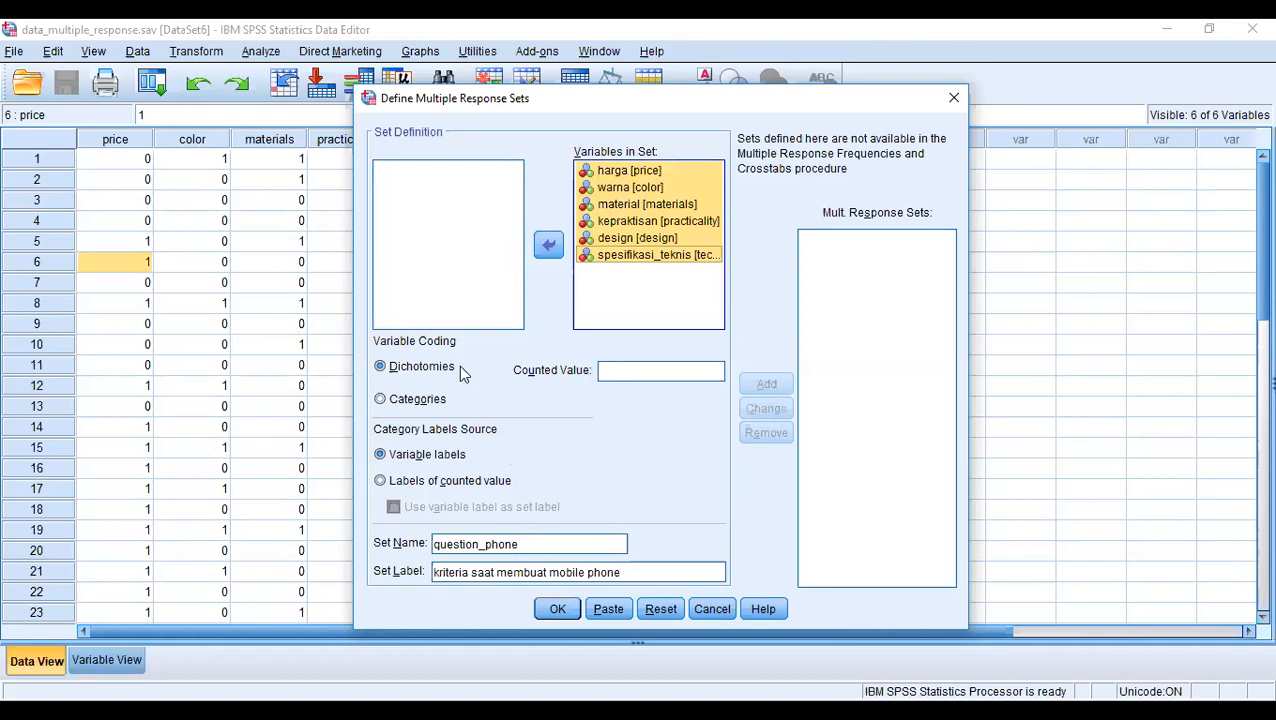
pyautogui.click(611, 370)
pyautogui.write('1')
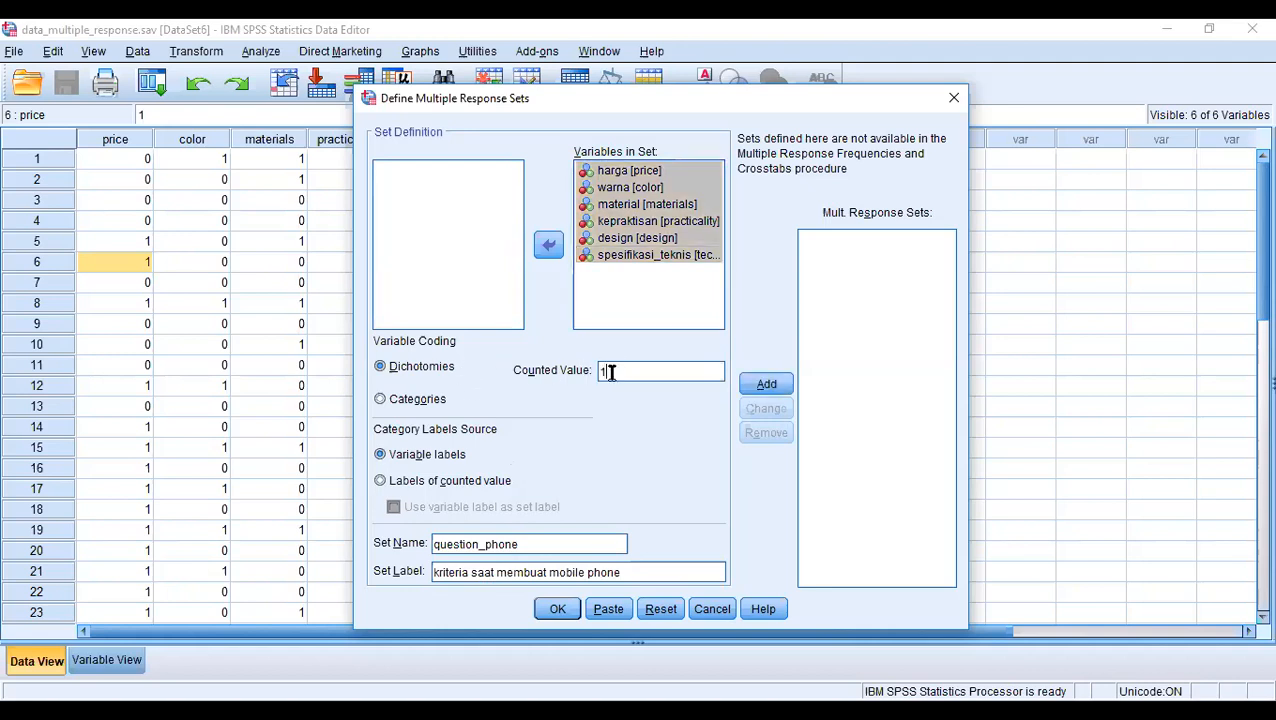
pyautogui.click(752, 388)
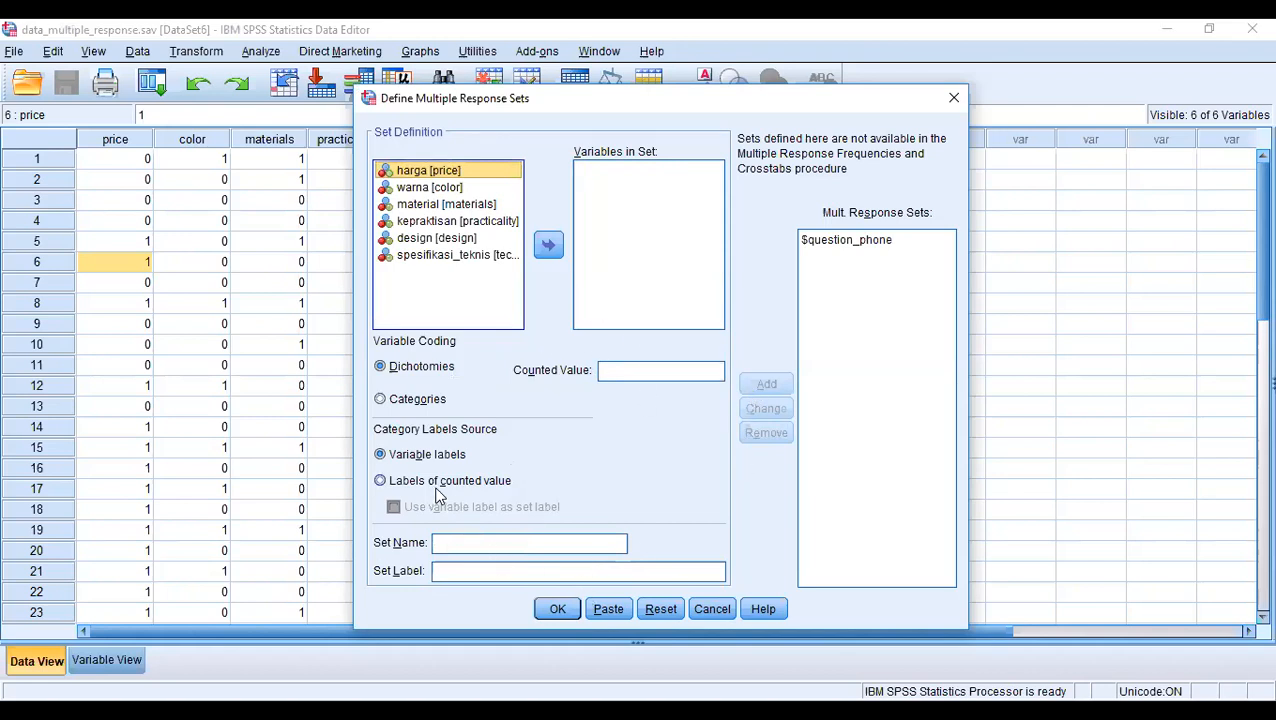
# - Accept the response set definition and start a custom table with the set "kriteria saat membuat mobile phone" in the rows
pyautogui.click(557, 610)
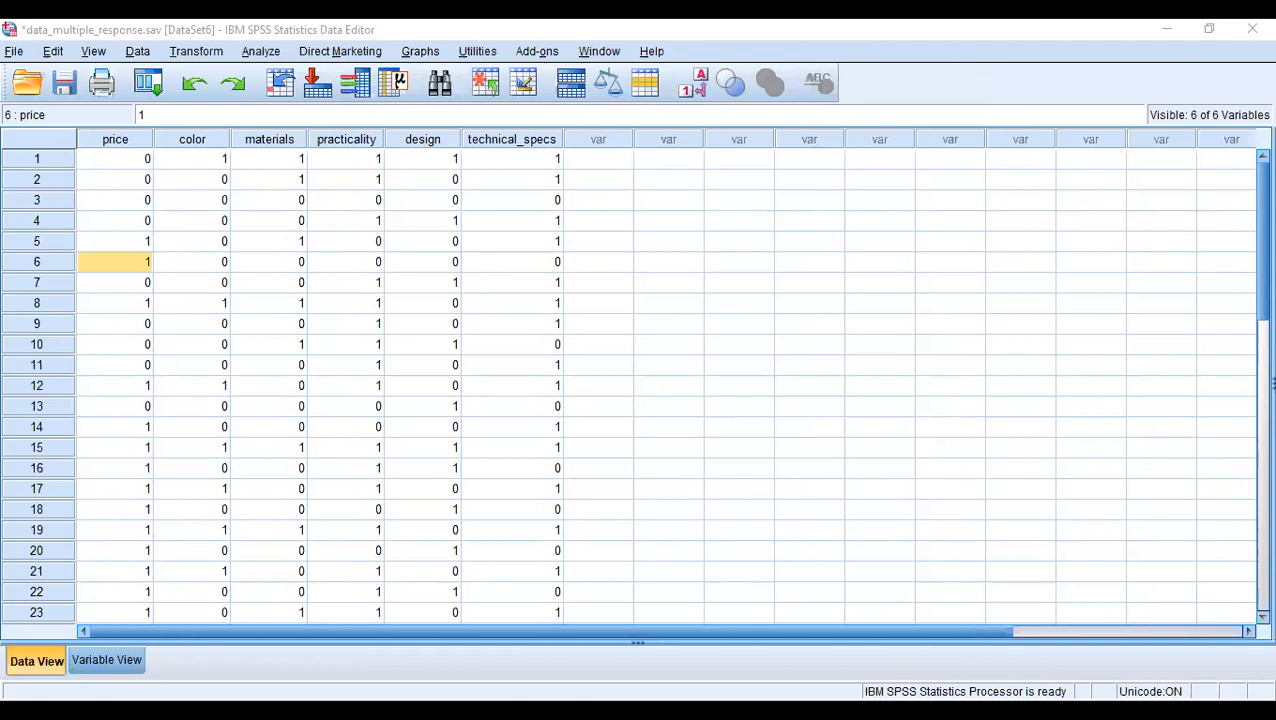
pyautogui.click(261, 51)
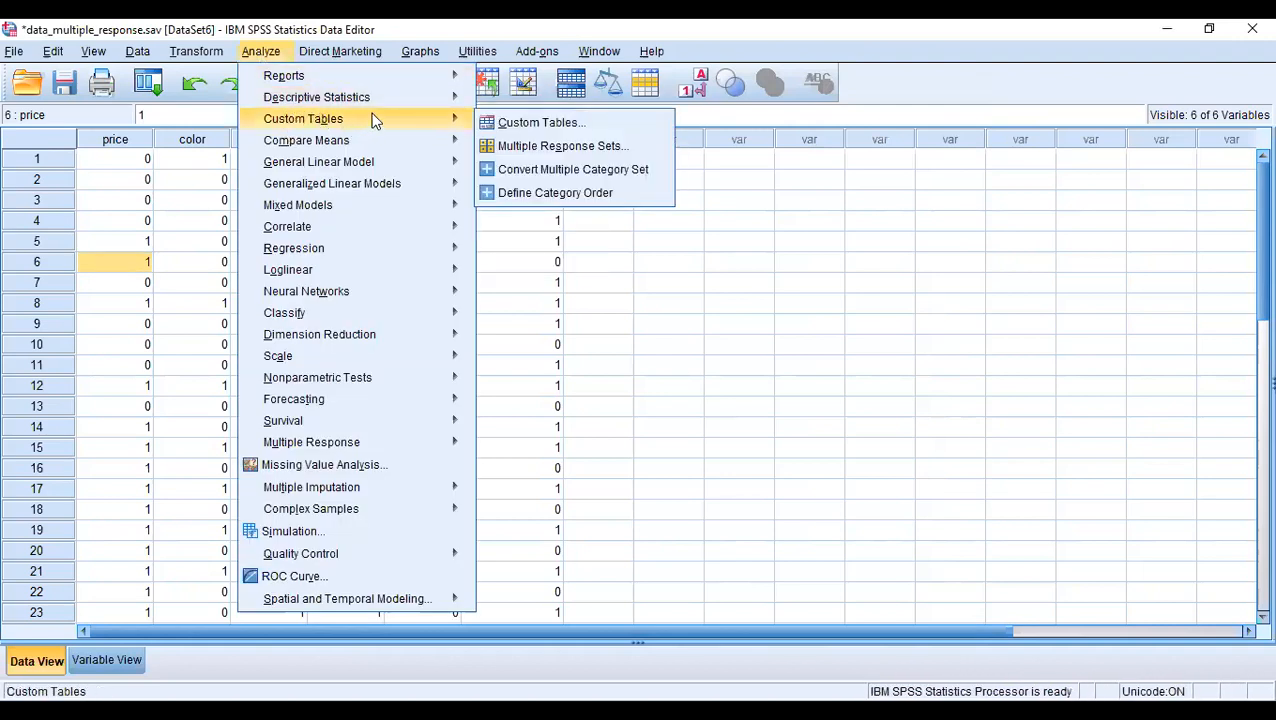
pyautogui.moveTo(367, 122)
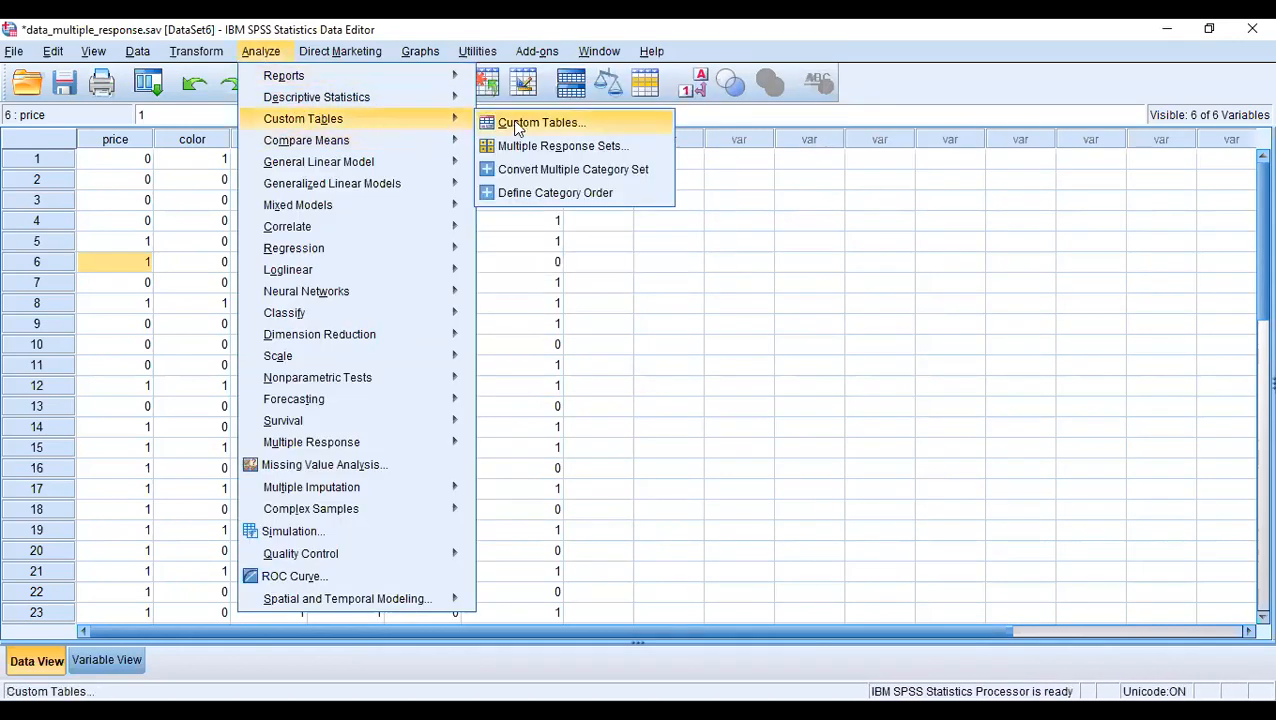
pyautogui.click(518, 124)
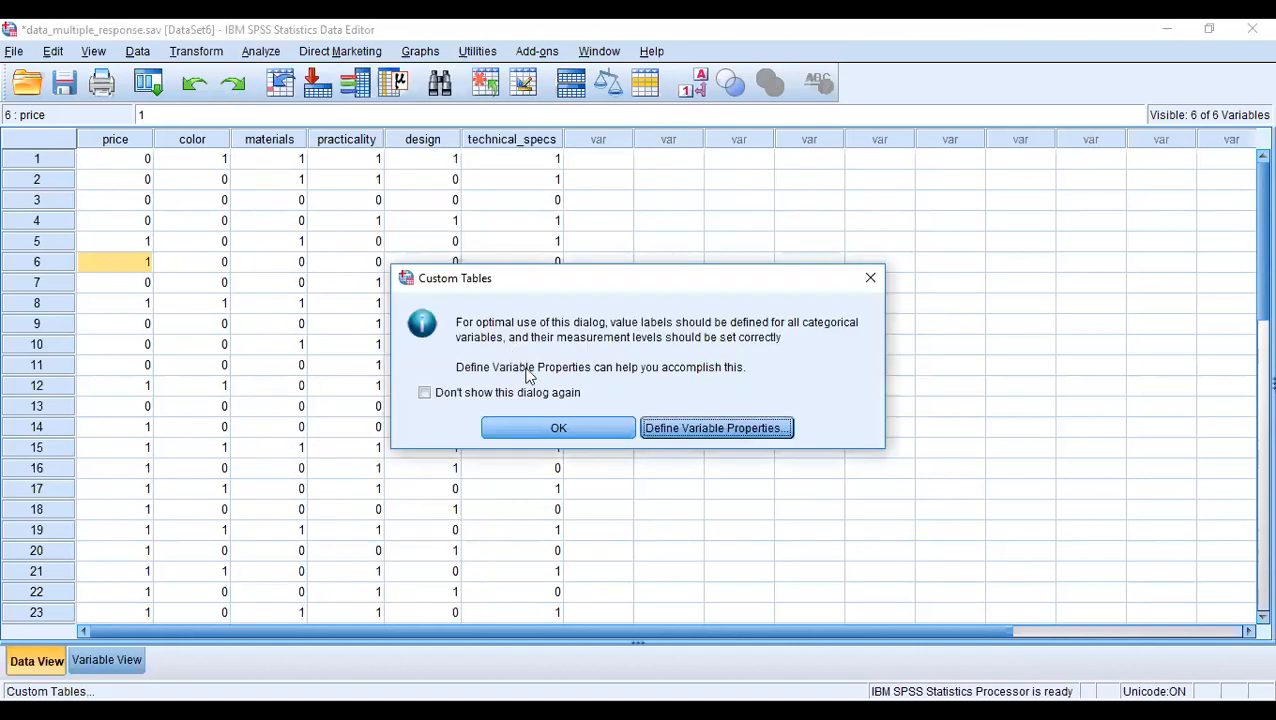
pyautogui.click(559, 427)
pyautogui.moveTo(343, 298); pyautogui.dragTo(478, 330)
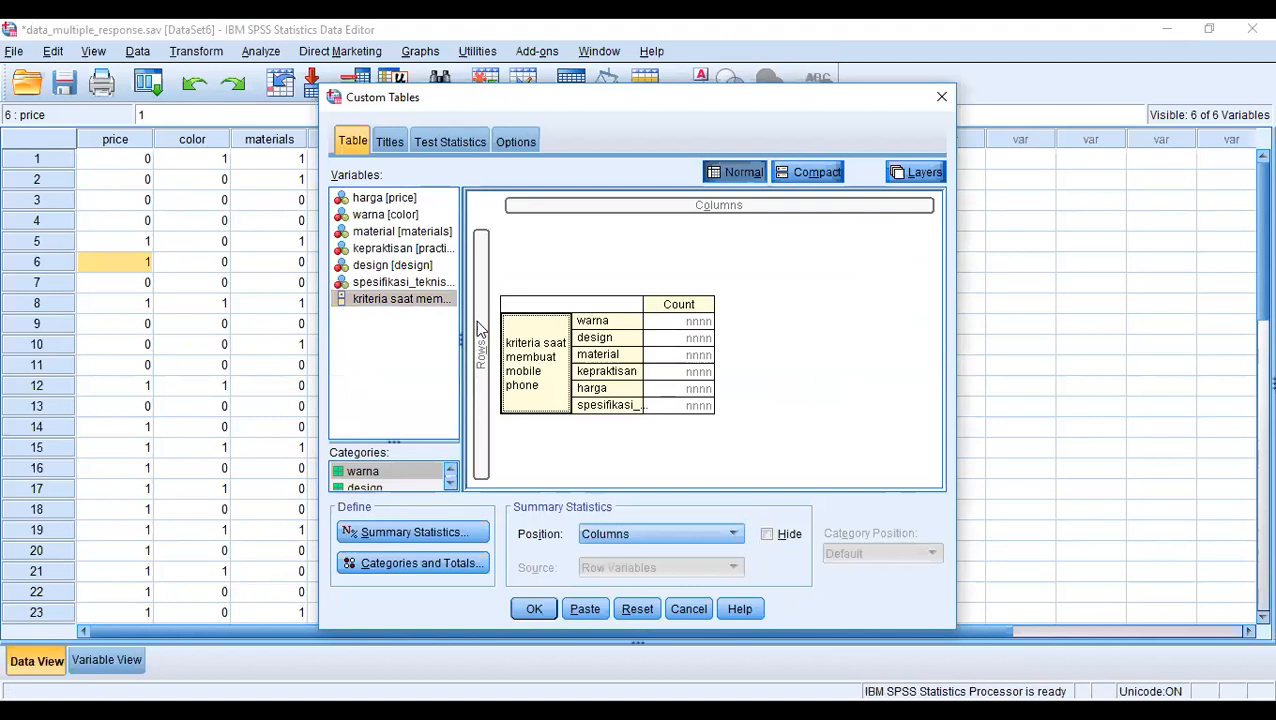
# - Add Row Responses % to the summary statistics displayed for the row response set
pyautogui.click(700, 310)
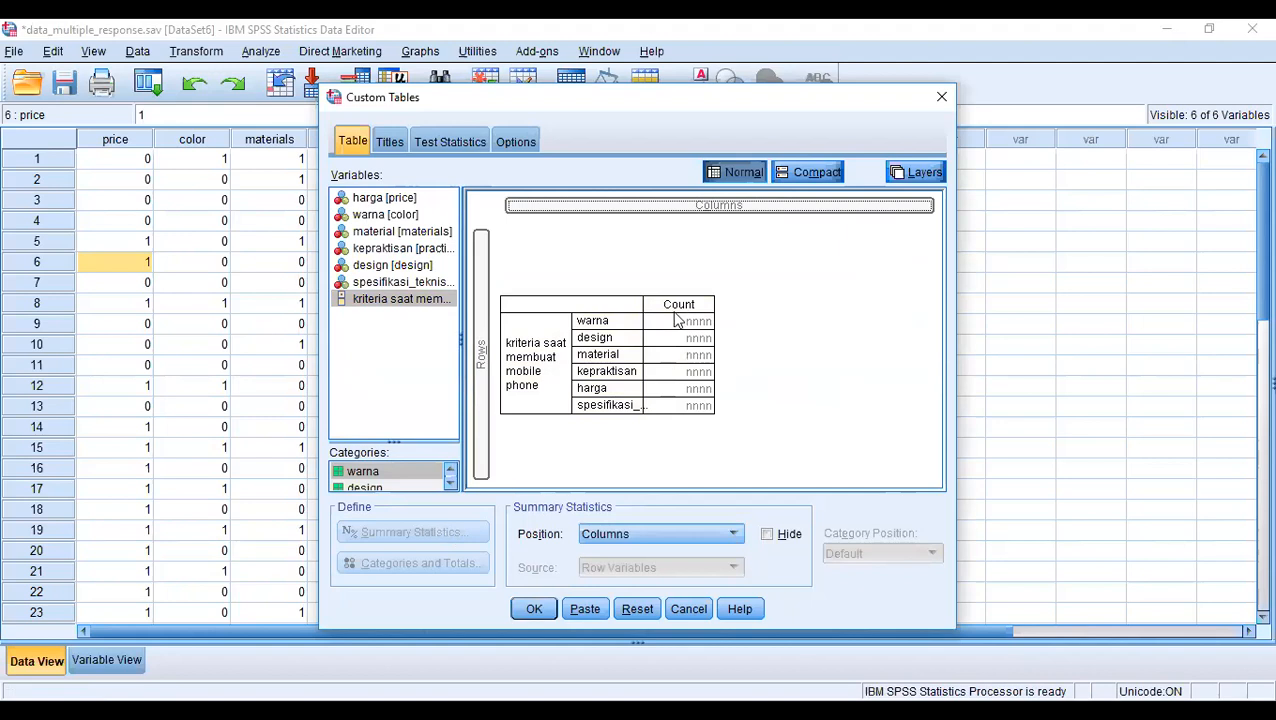
pyautogui.click(536, 362)
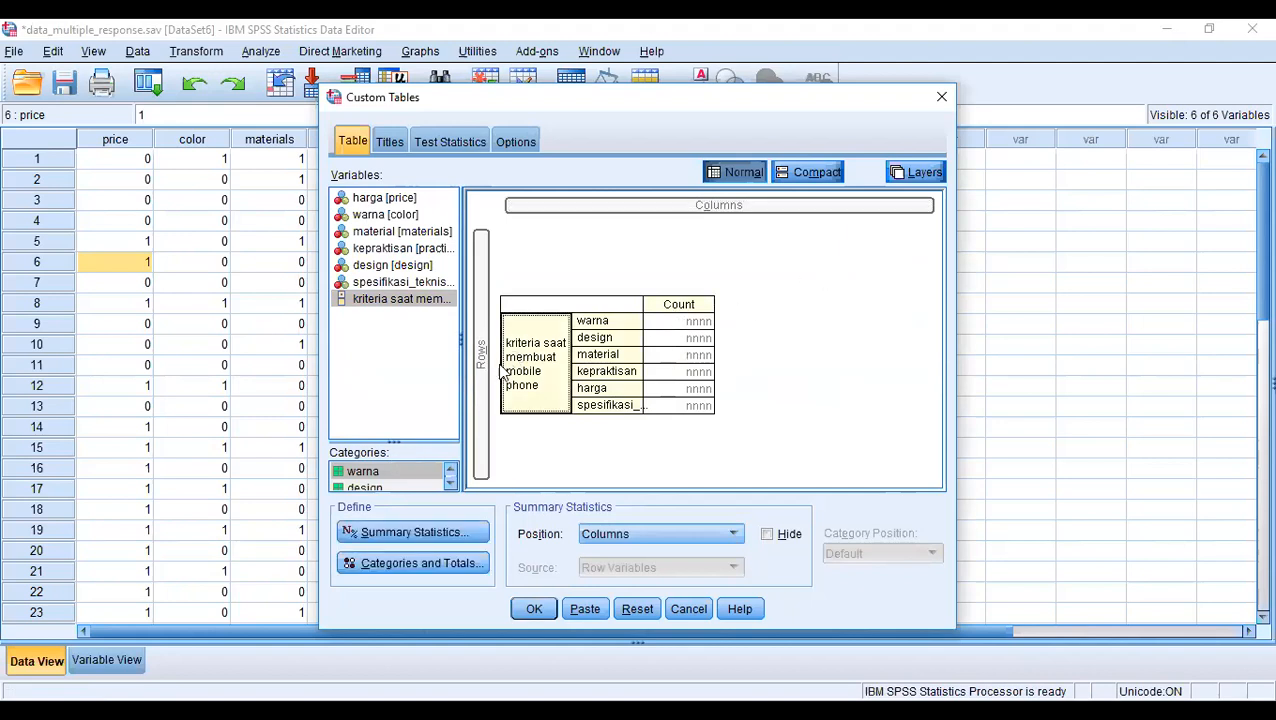
pyautogui.click(432, 535)
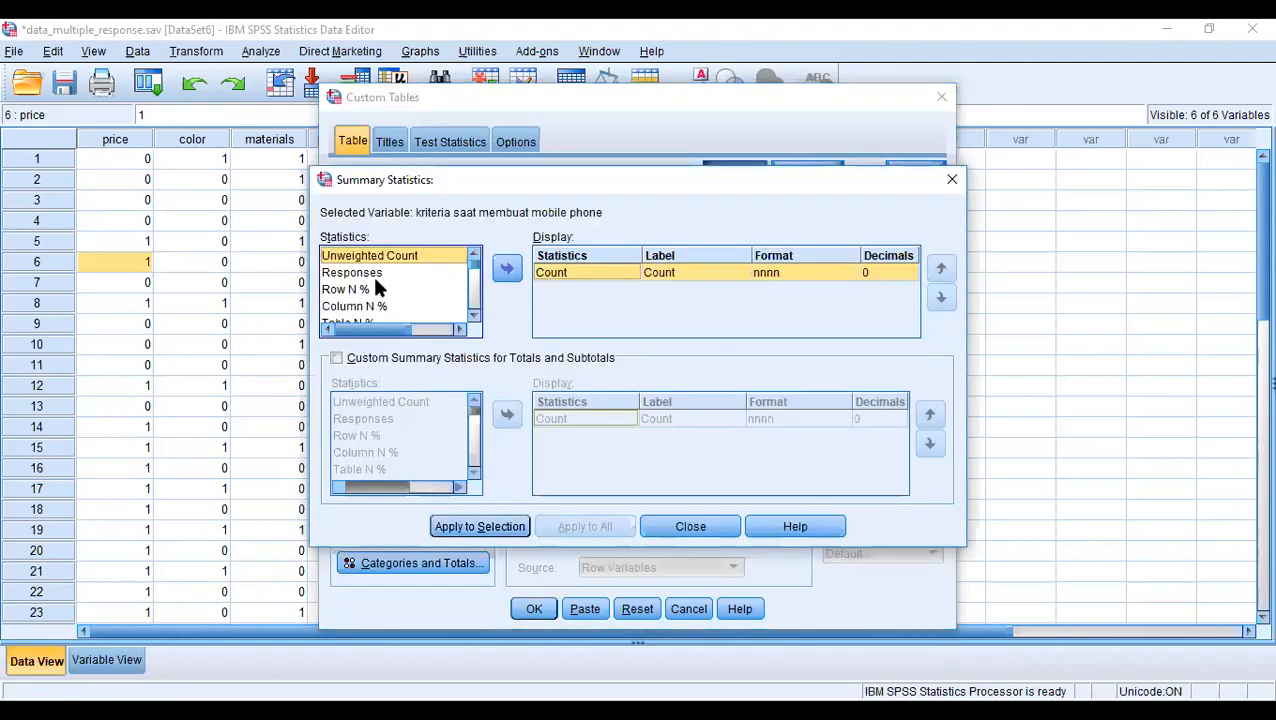
pyautogui.scroll(-1, 368, 284)
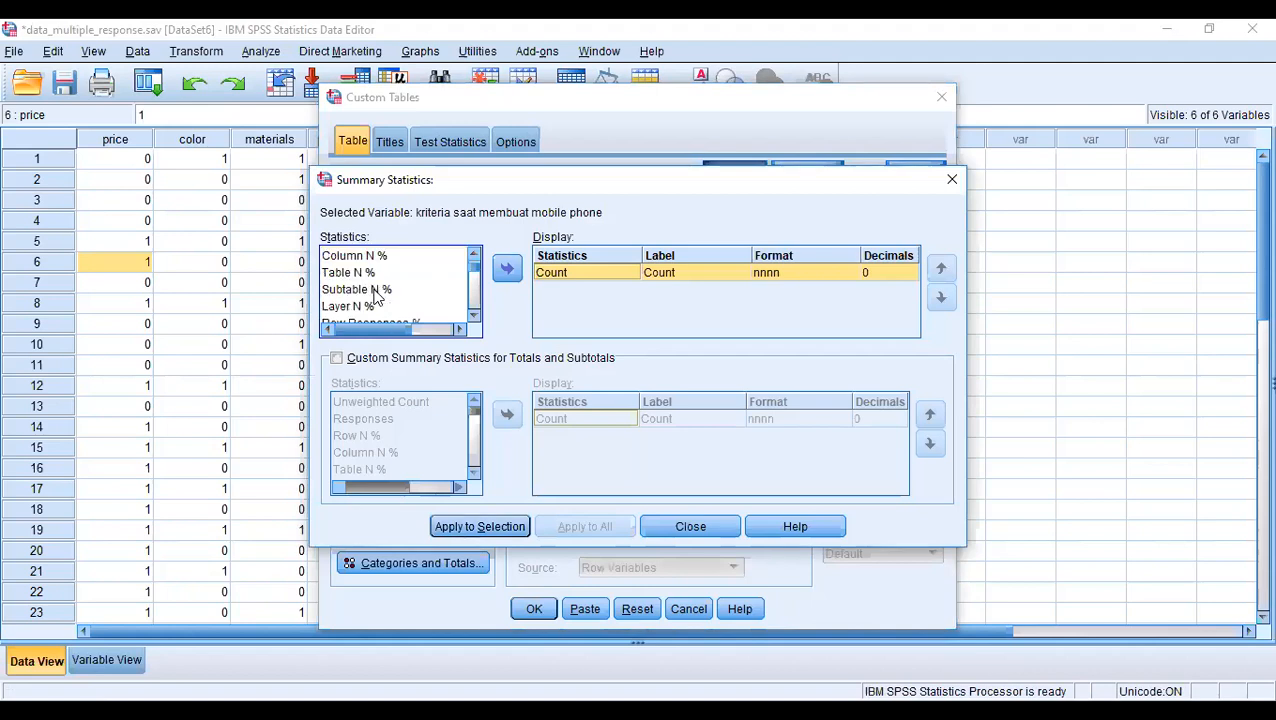
pyautogui.scroll(-1, 376, 296)
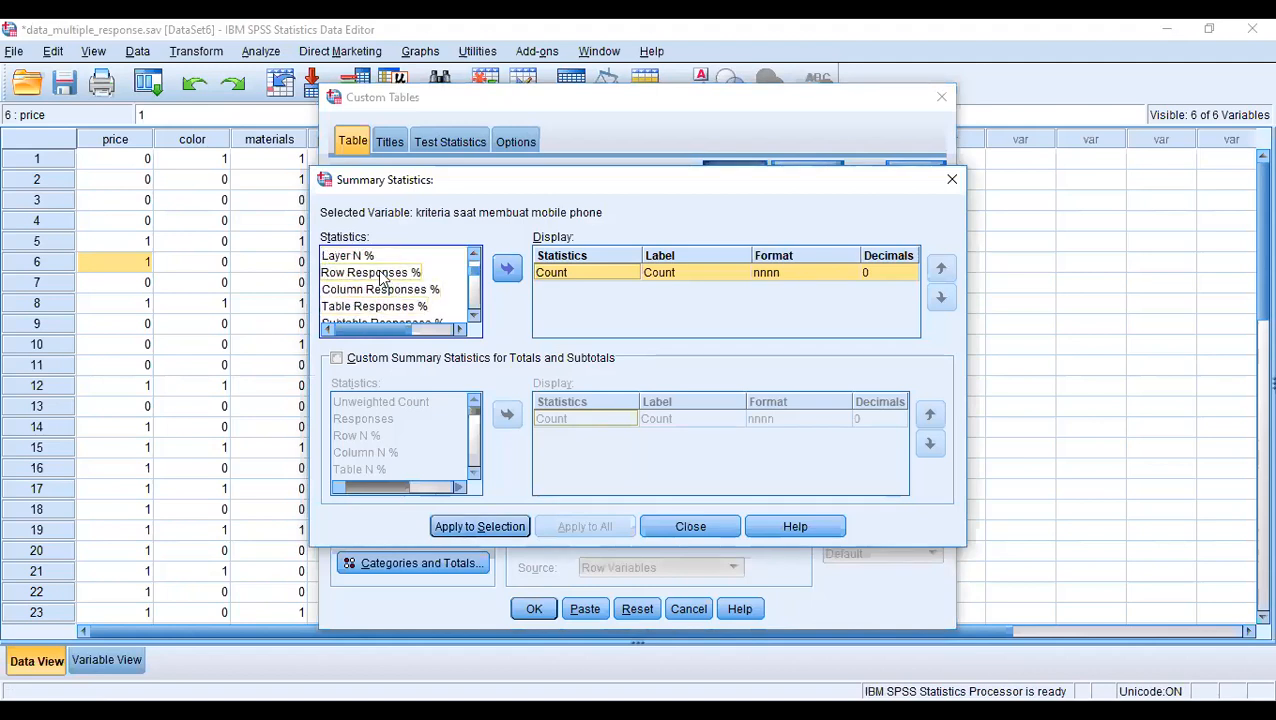
pyautogui.doubleClick(380, 275)
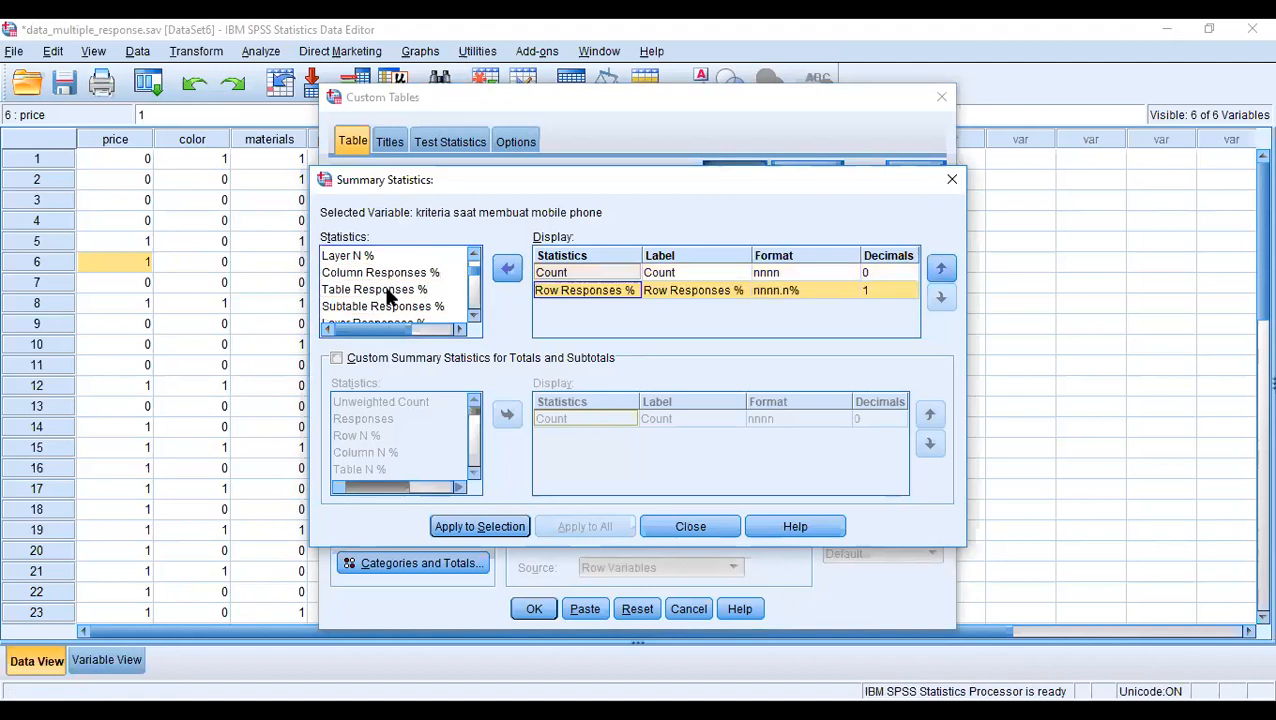
# - Add Row N % to the displayed statistics and apply the statistics to the selected response set
pyautogui.scroll(-1, 388, 296)
pyautogui.scroll(-2, 388, 296)
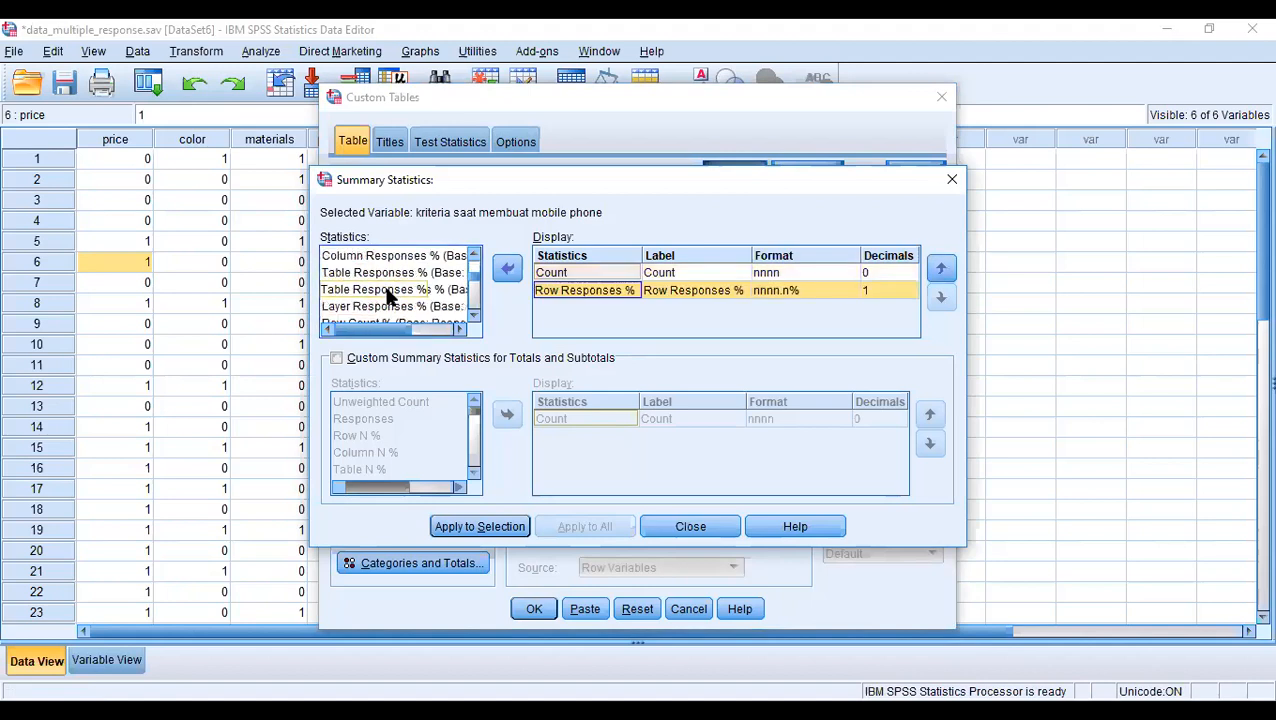
pyautogui.scroll(5, 388, 296)
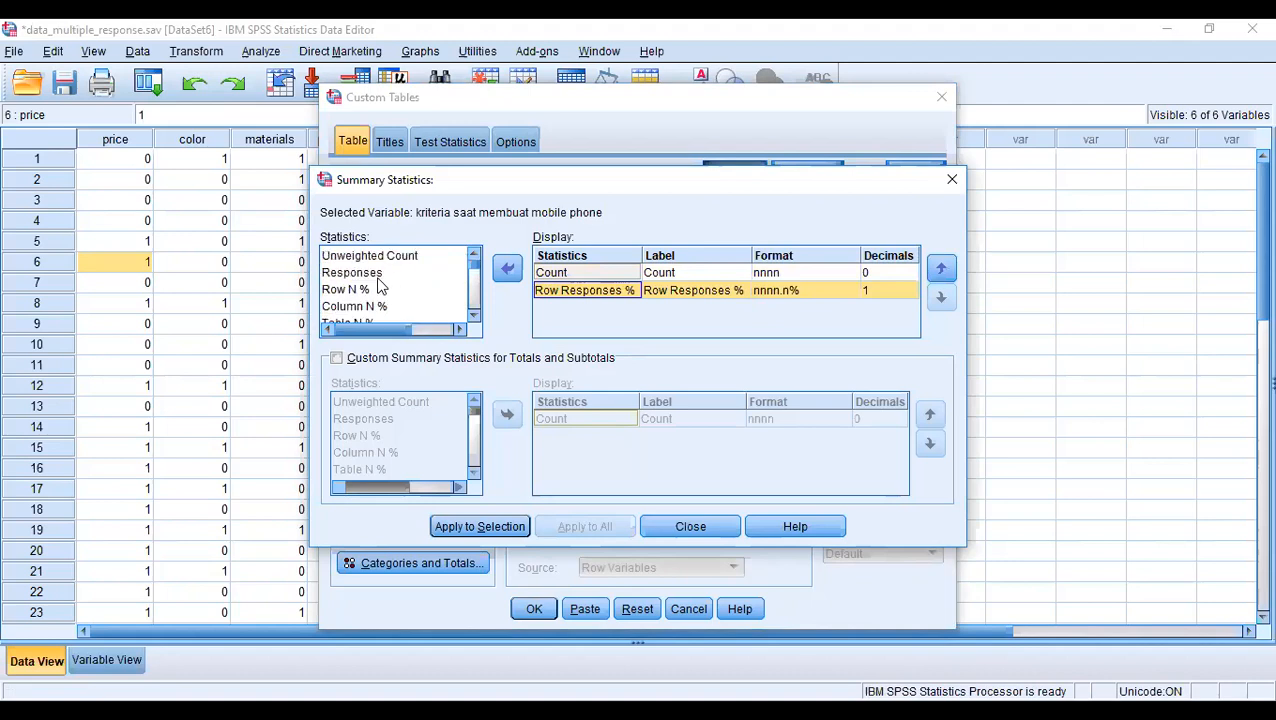
pyautogui.scroll(-1, 380, 287)
pyautogui.scroll(1, 378, 290)
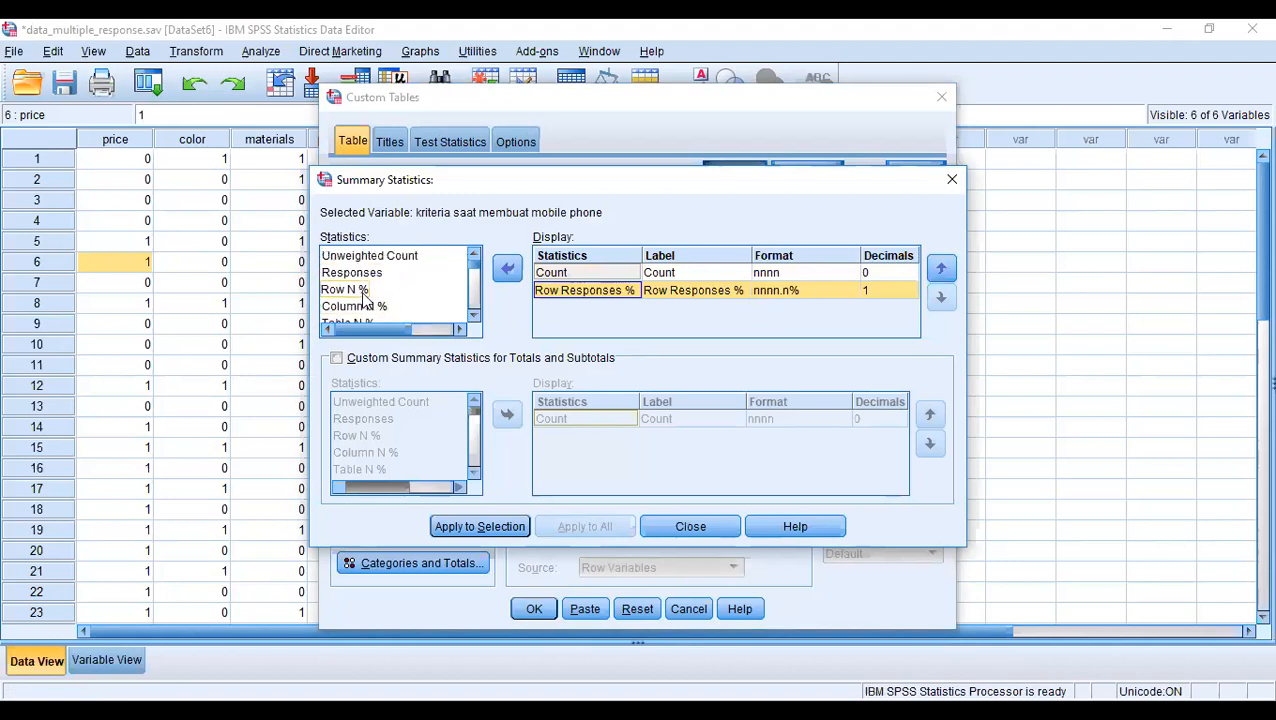
pyautogui.click(365, 290)
pyautogui.doubleClick(365, 290)
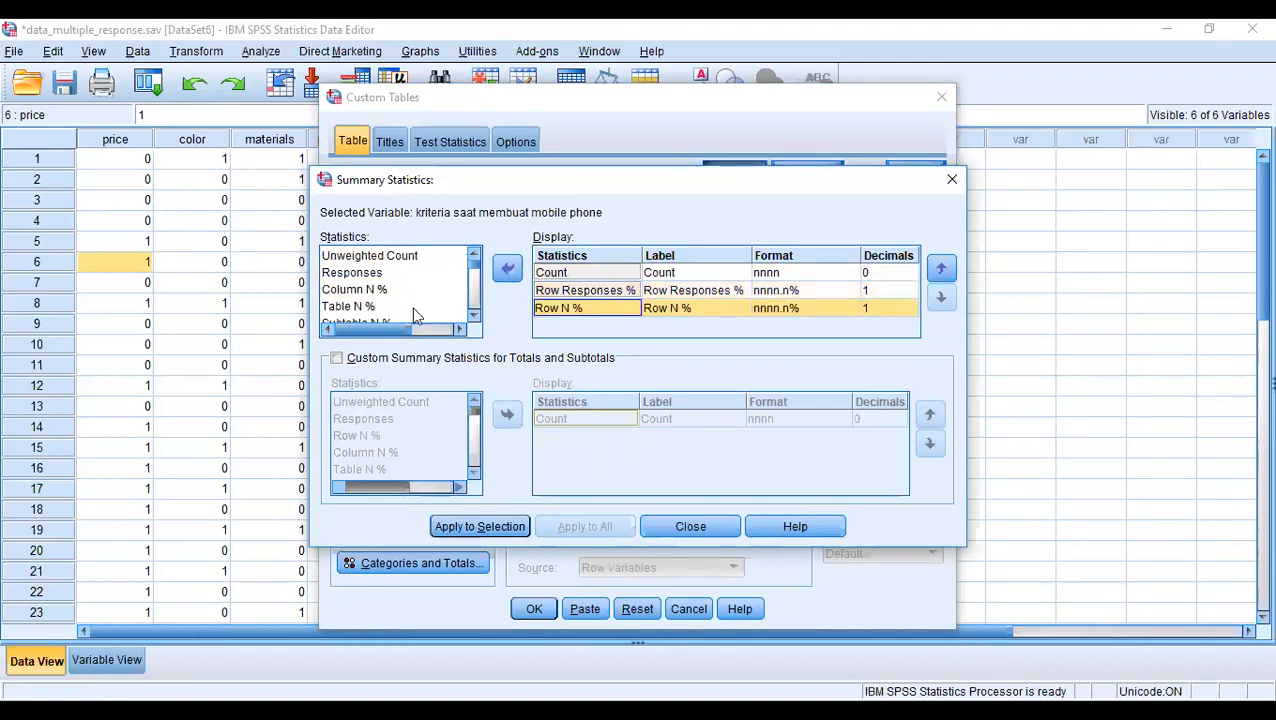
pyautogui.click(499, 529)
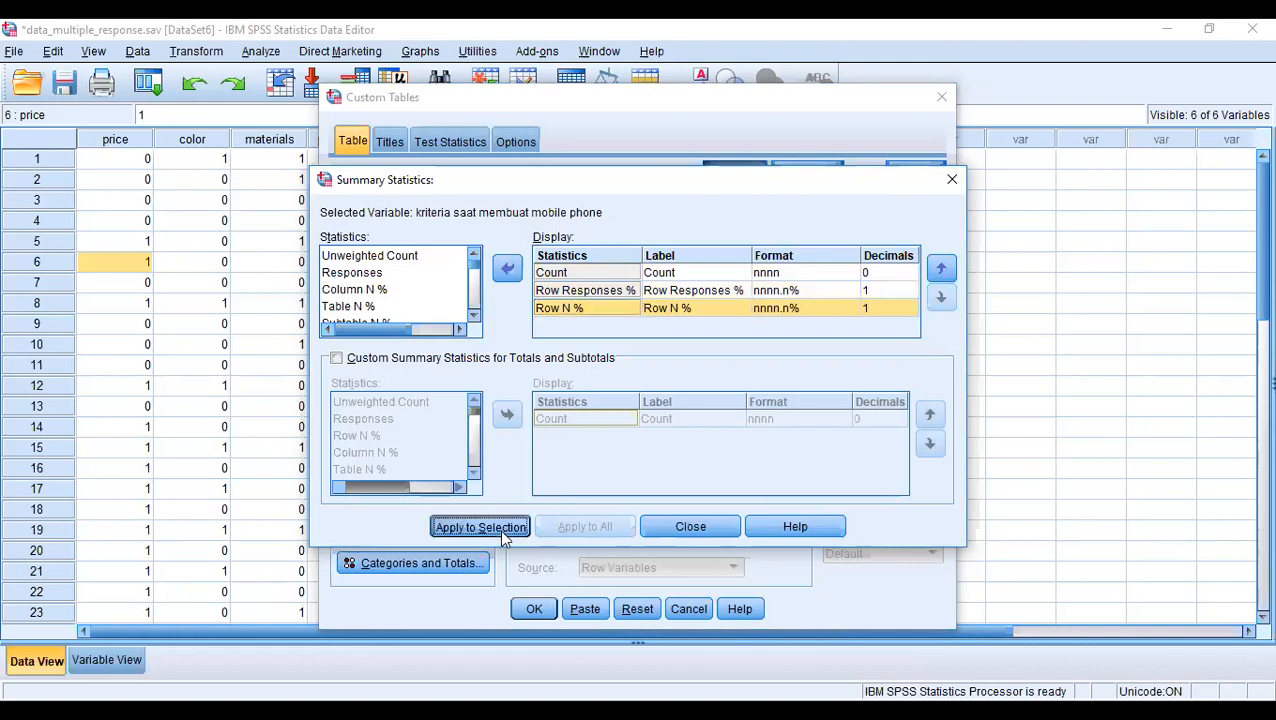
# - Show a total below the response set's categories and generate the custom table
pyautogui.click(470, 564)
pyautogui.click(775, 343)
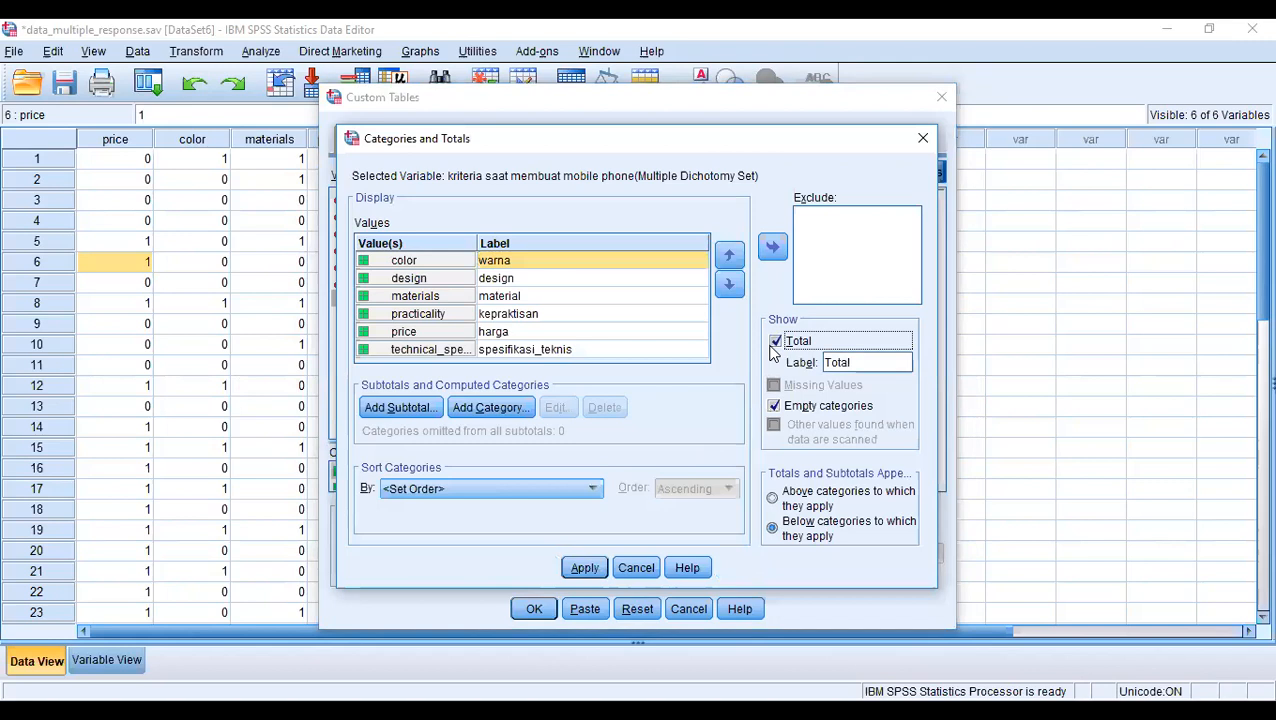
pyautogui.click(585, 572)
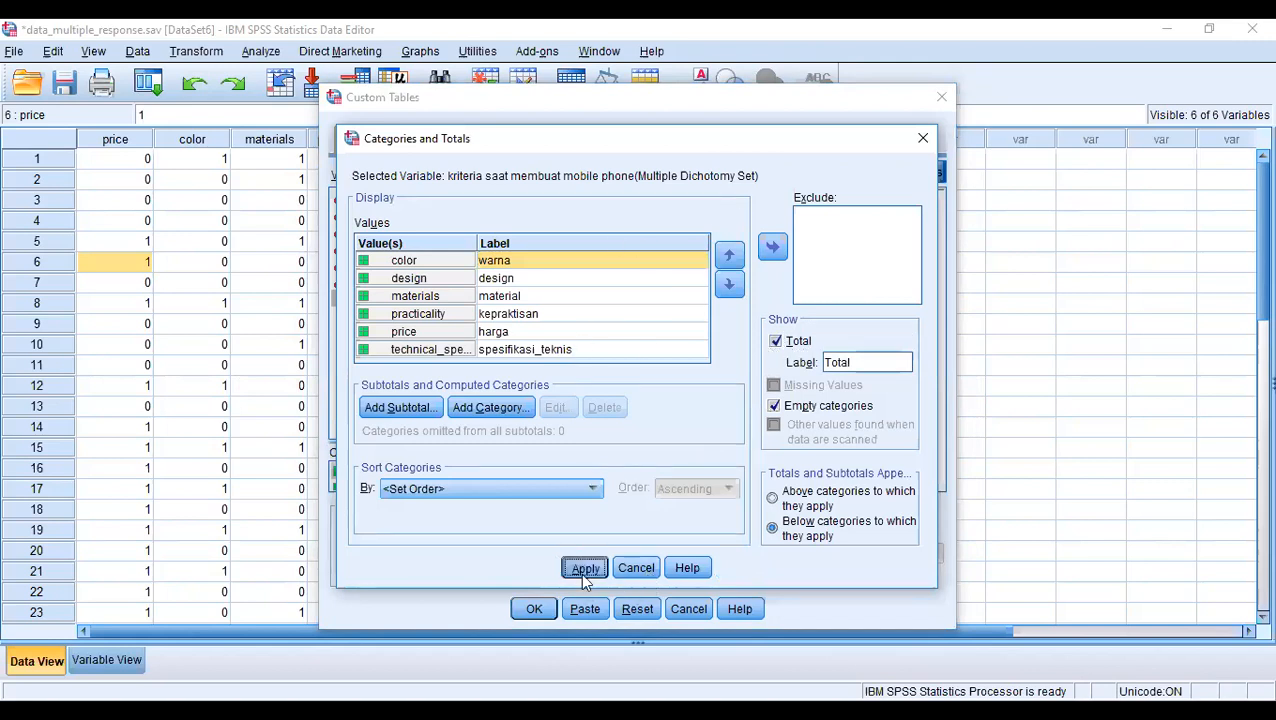
pyautogui.click(538, 609)
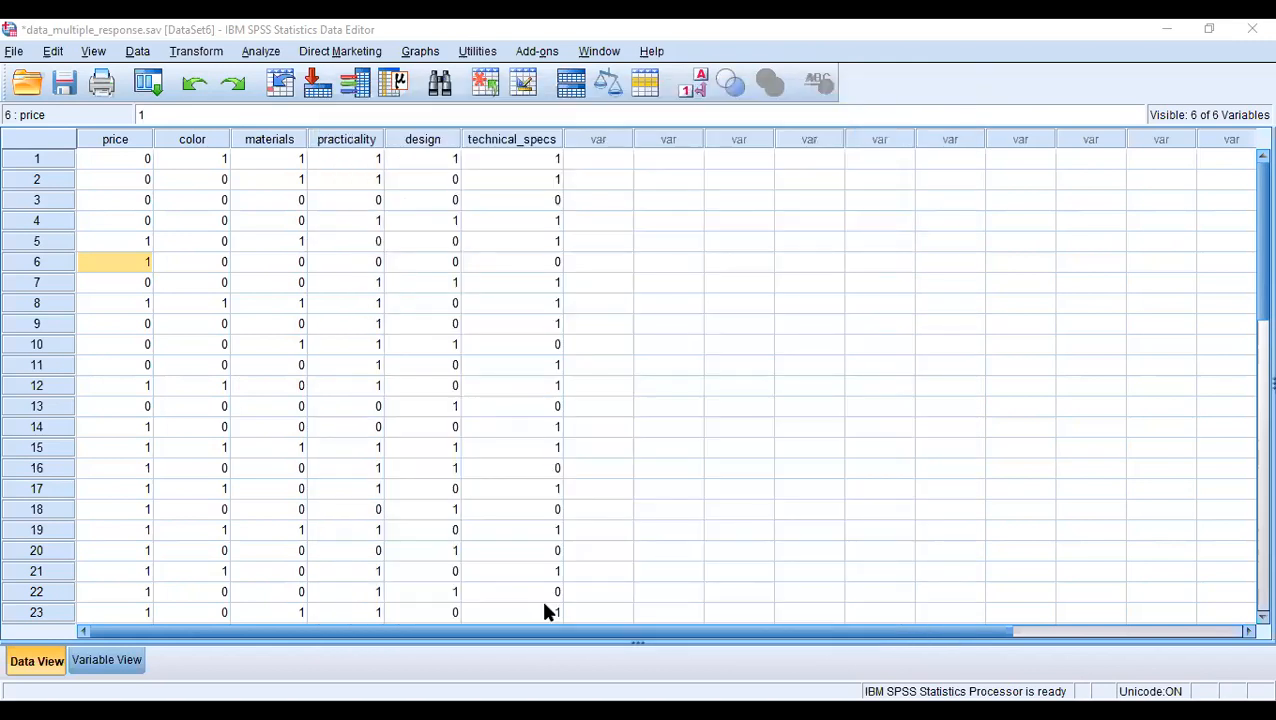